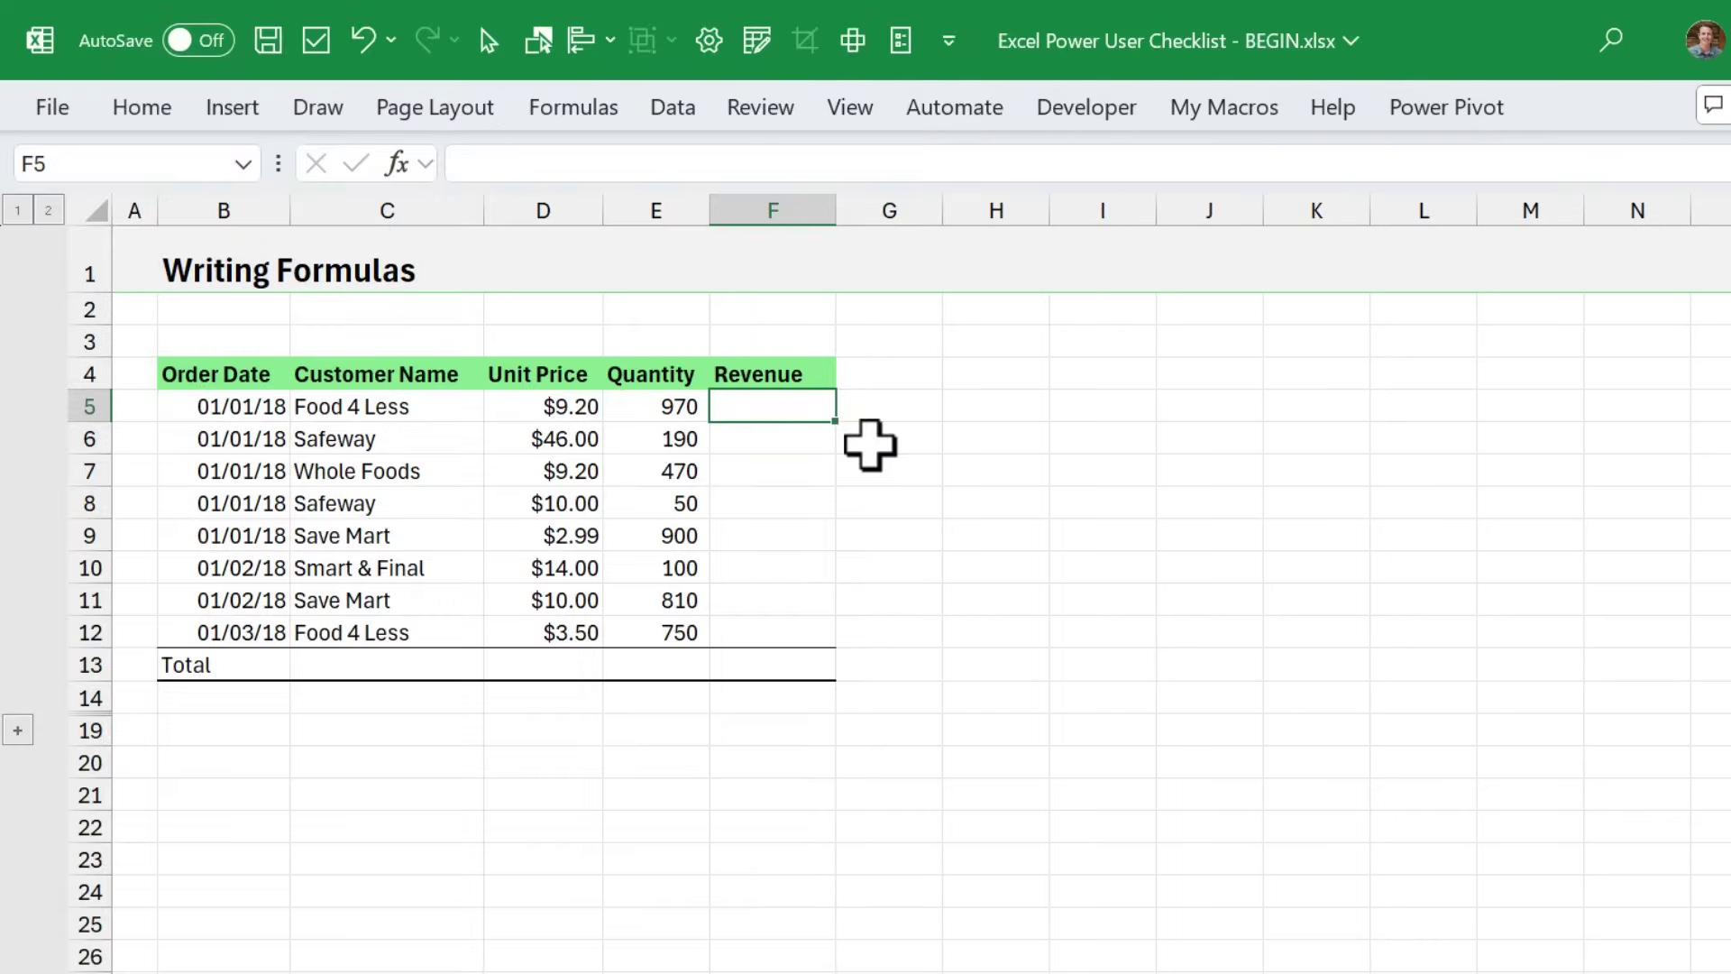
Enter =D5*E5 in F5 and fill the revenue formula down to F12.
type("=")
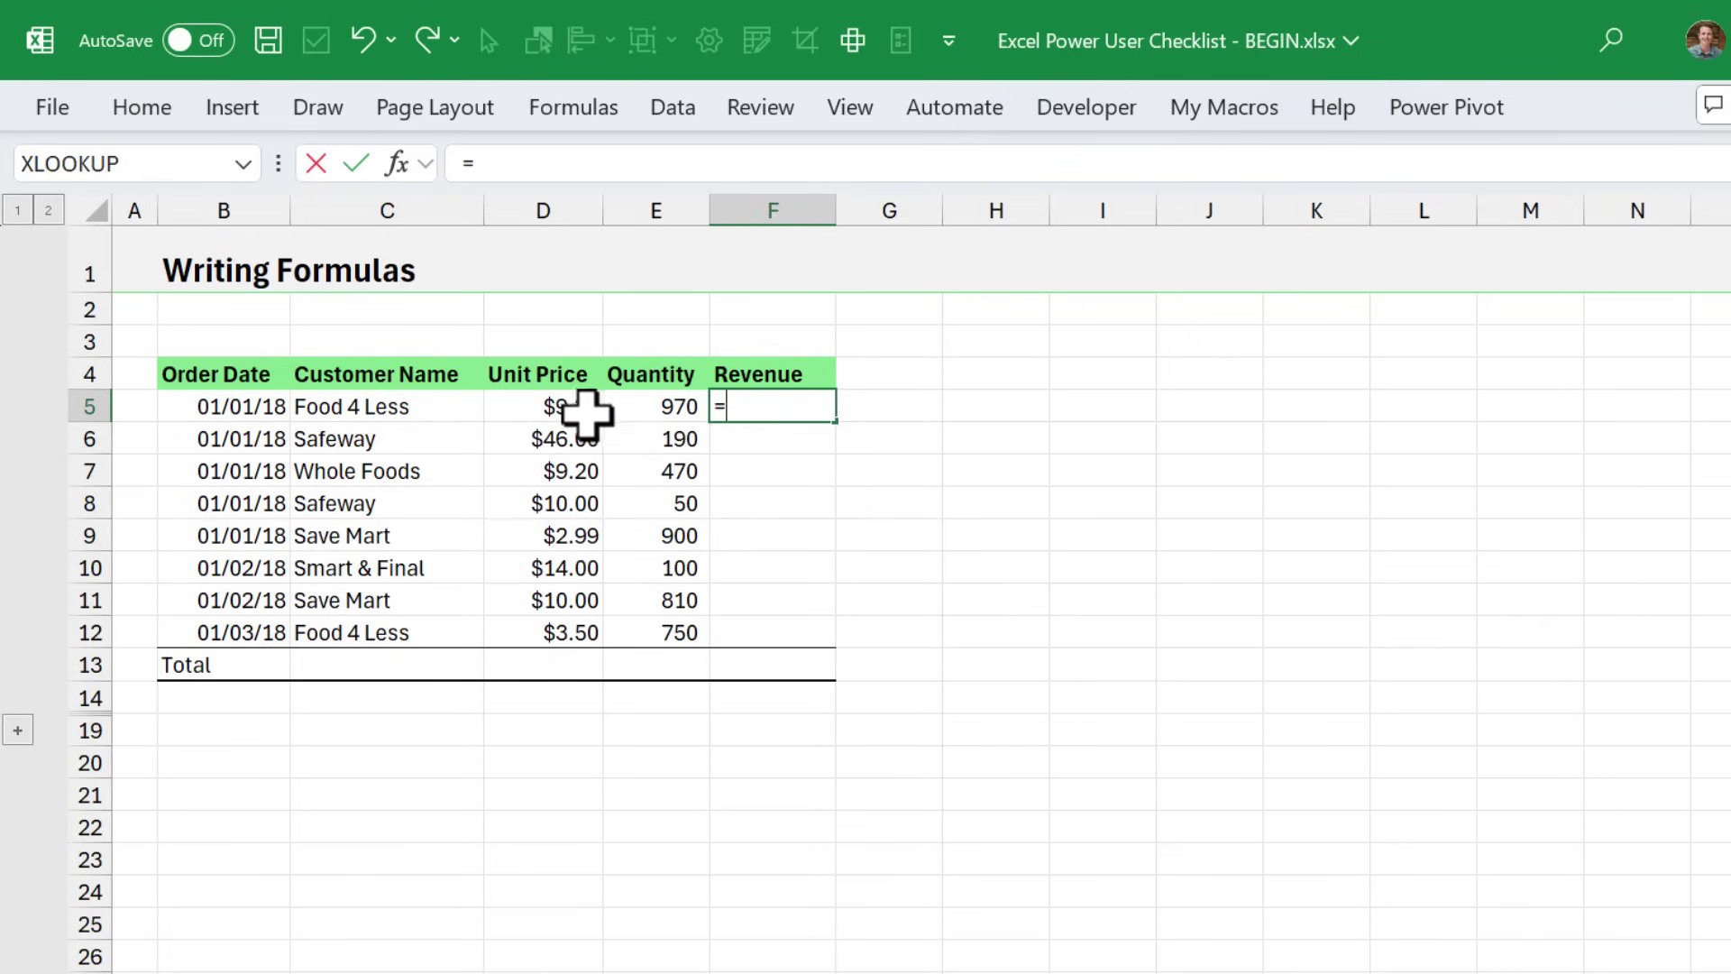
left_click(587, 414)
type("*")
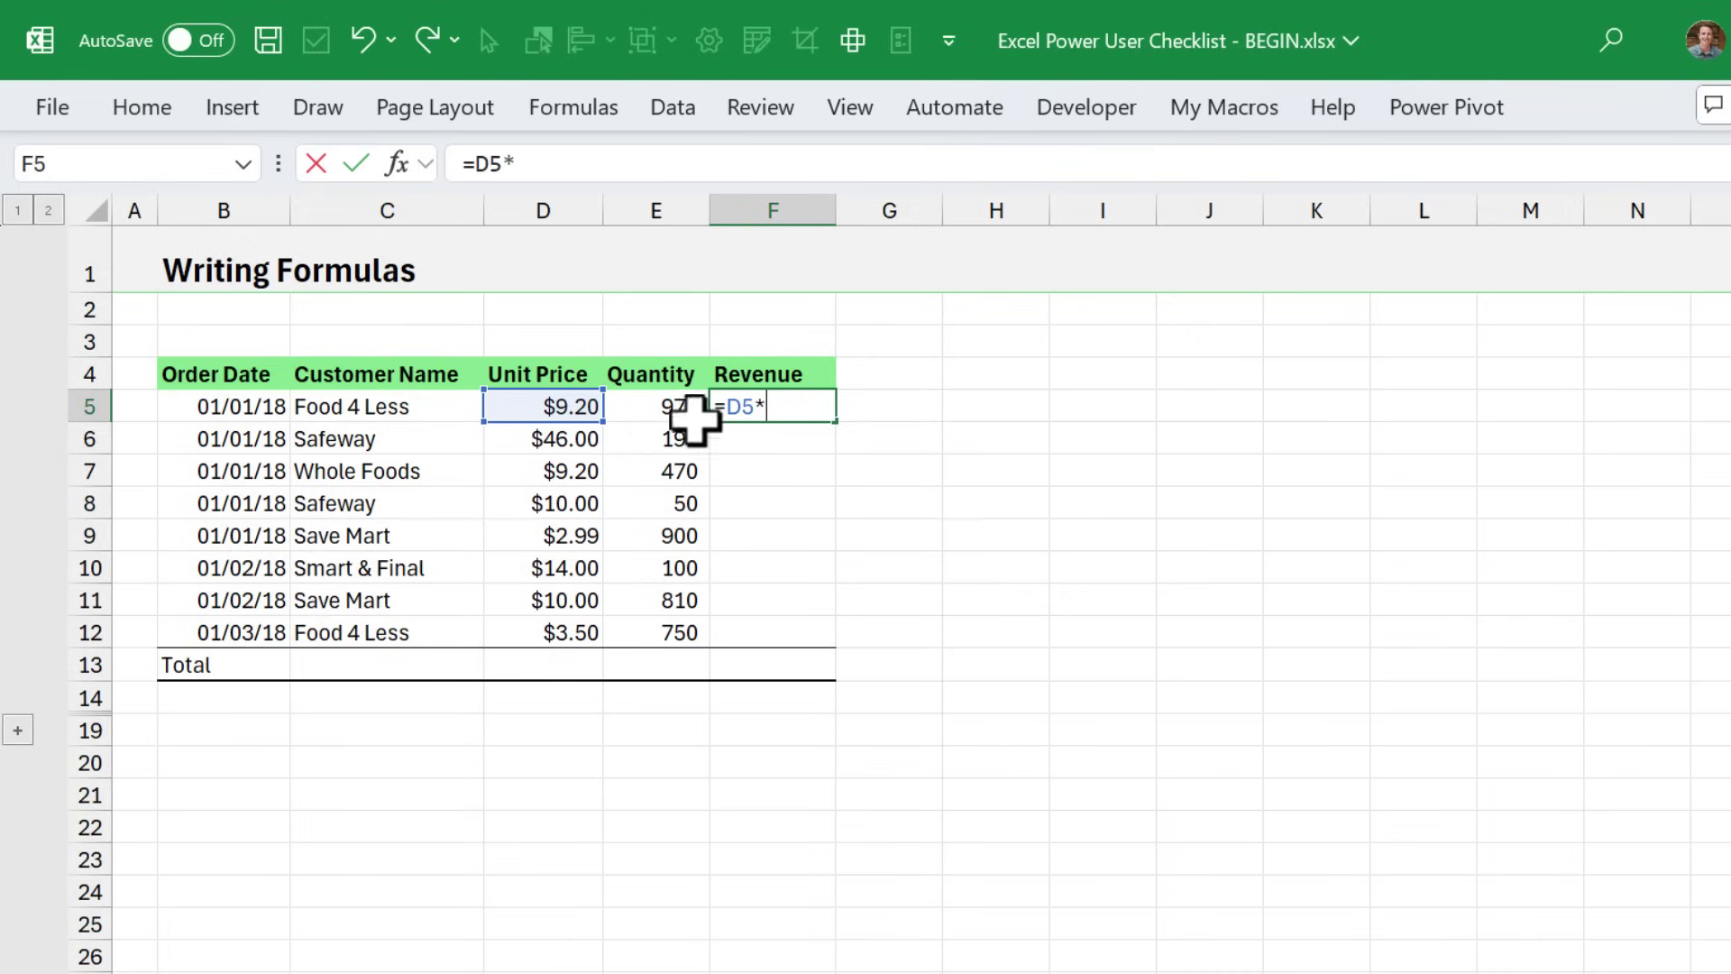
left_click(695, 417)
key("Return")
left_click(803, 412)
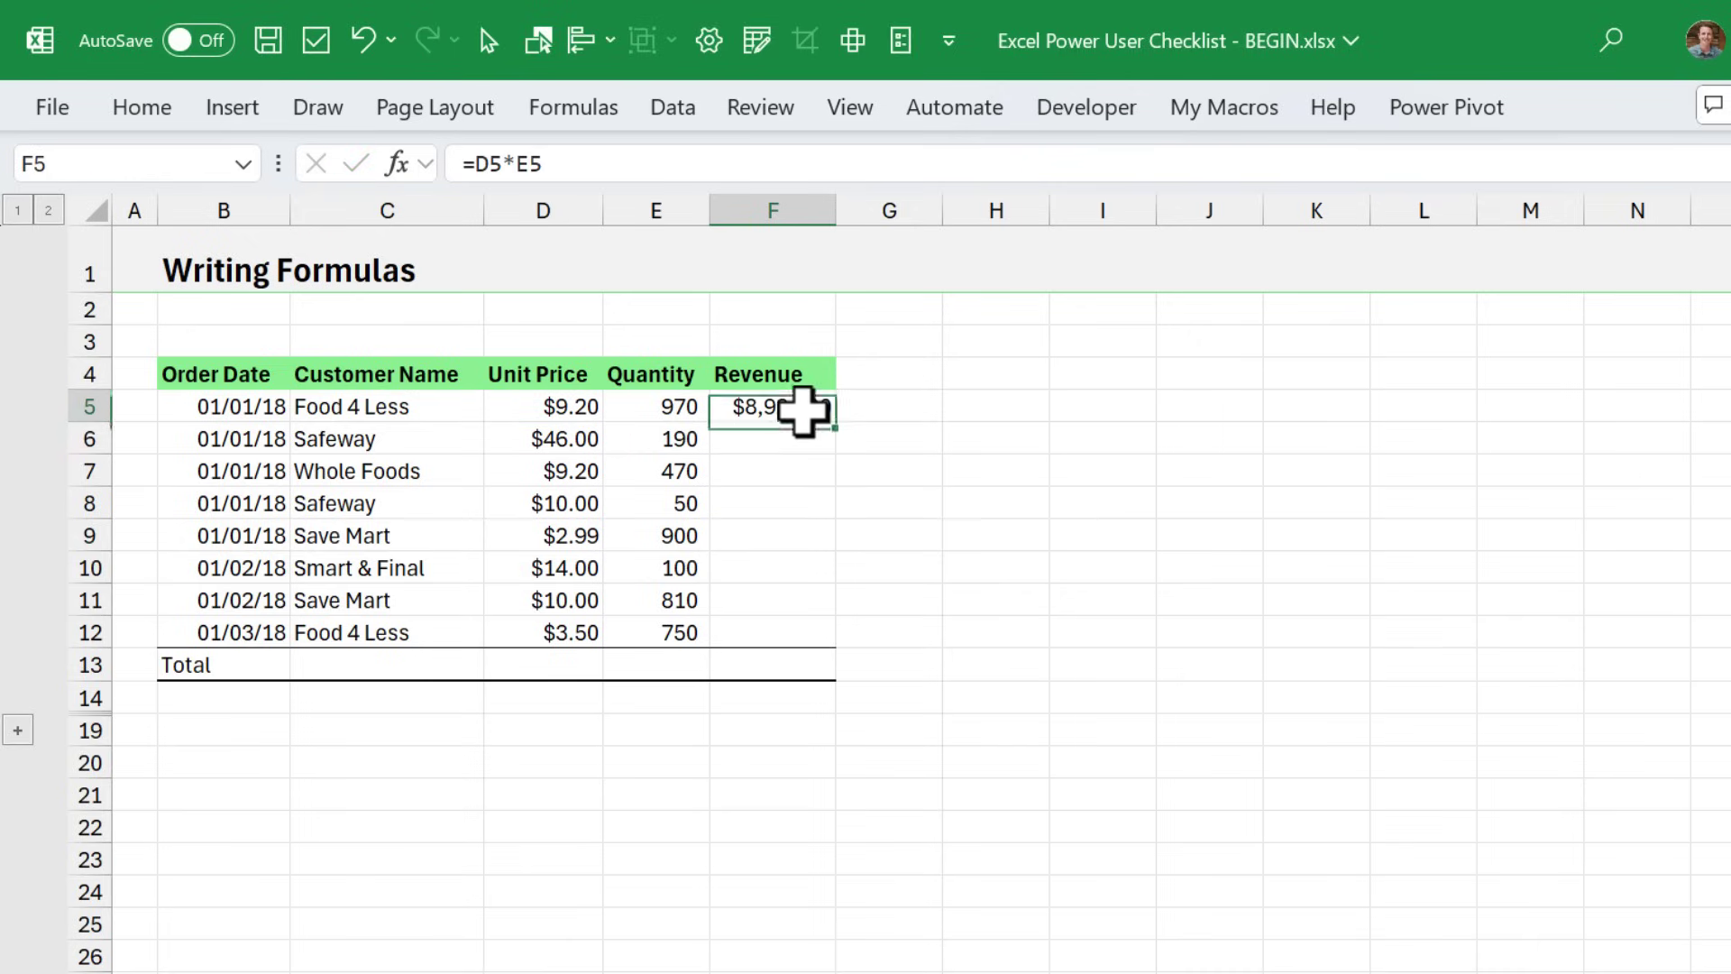
left_click_drag(837, 427, 838, 649)
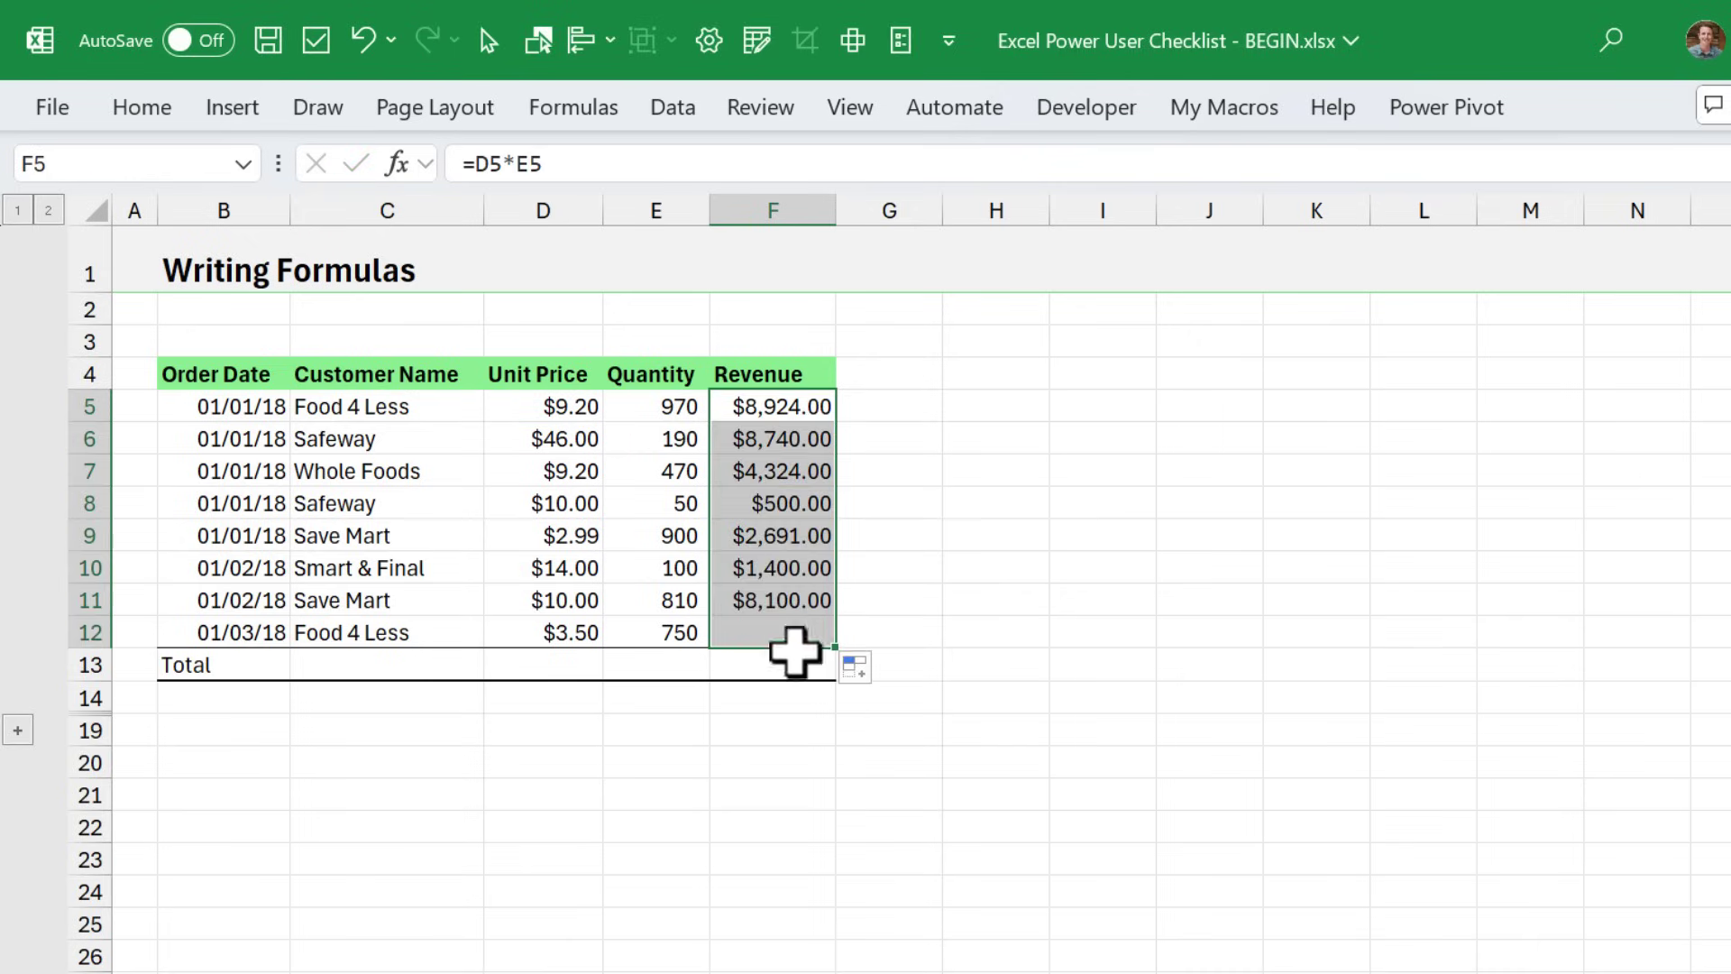
Total the Revenue column in F13 with AutoSum, giving $37,304.00.
left_click(760, 665)
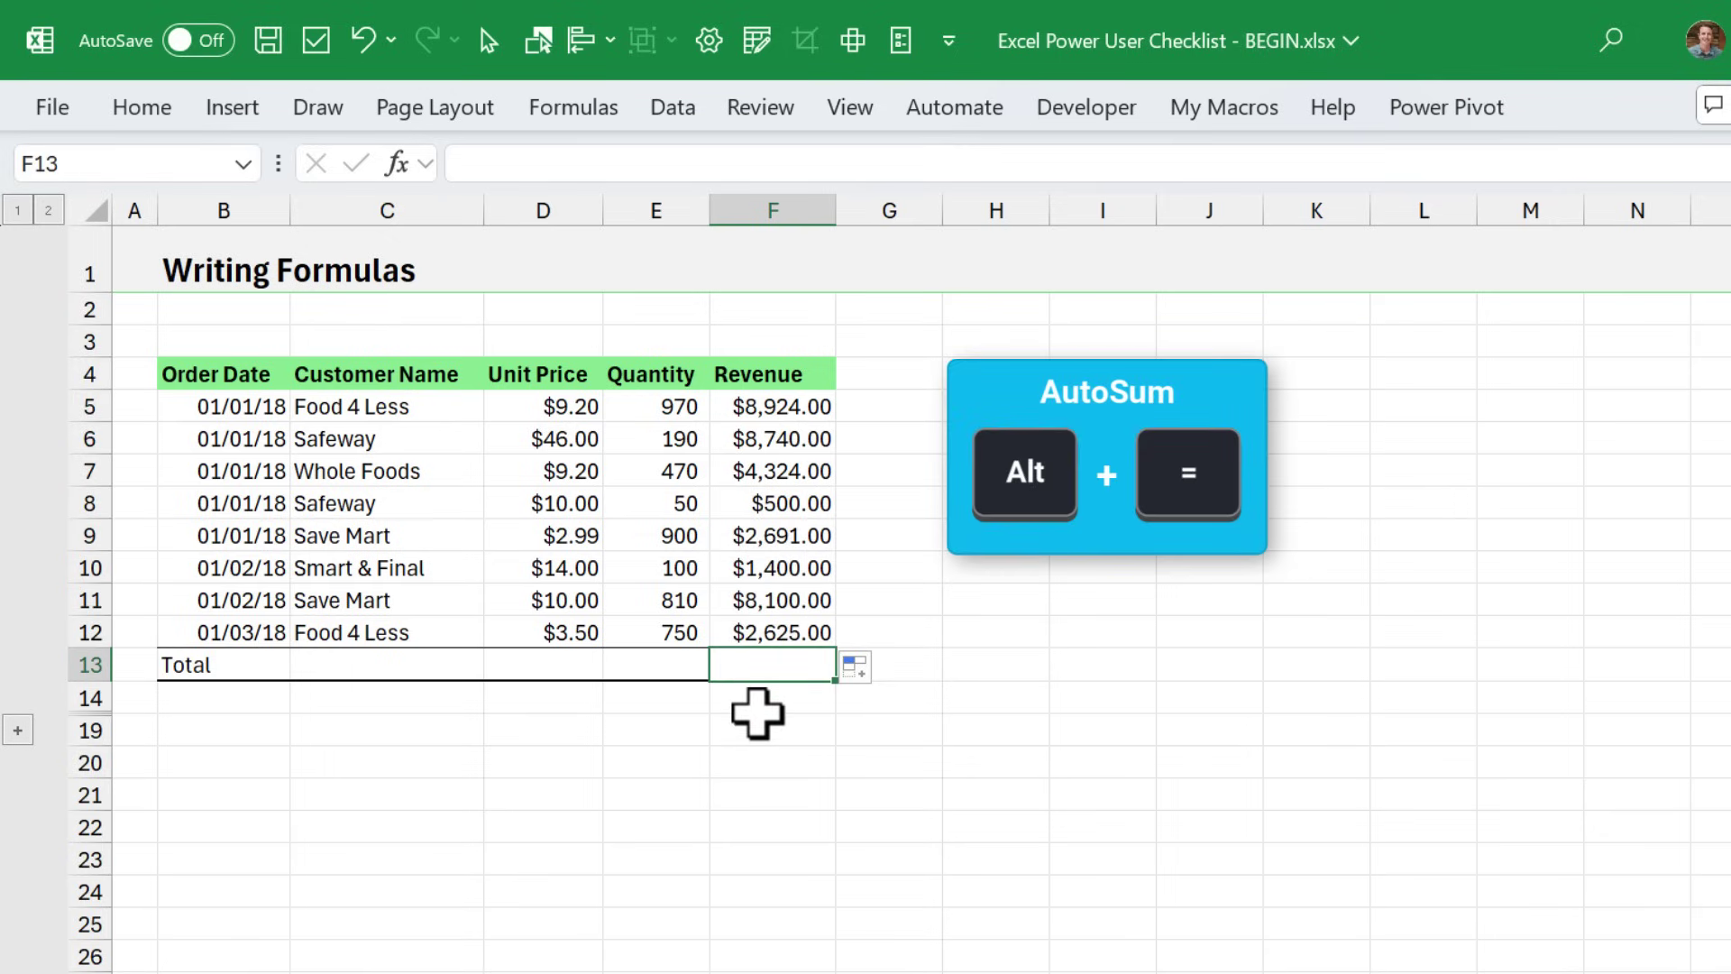
key("alt+equal")
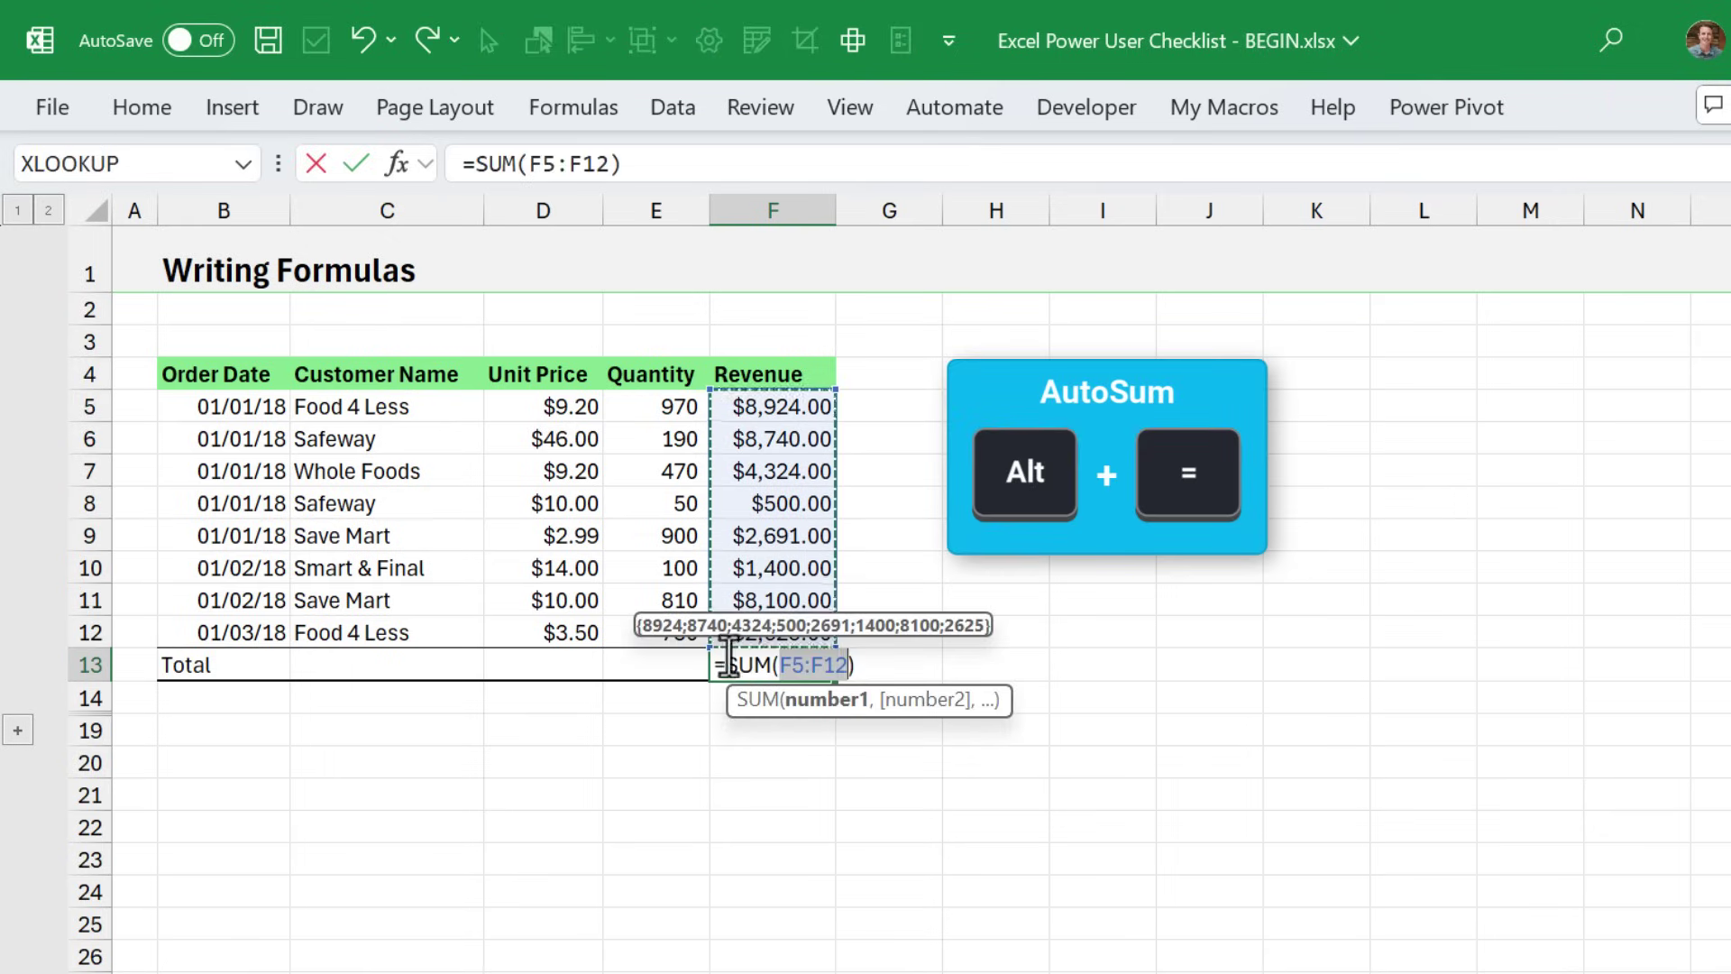
key("Return")
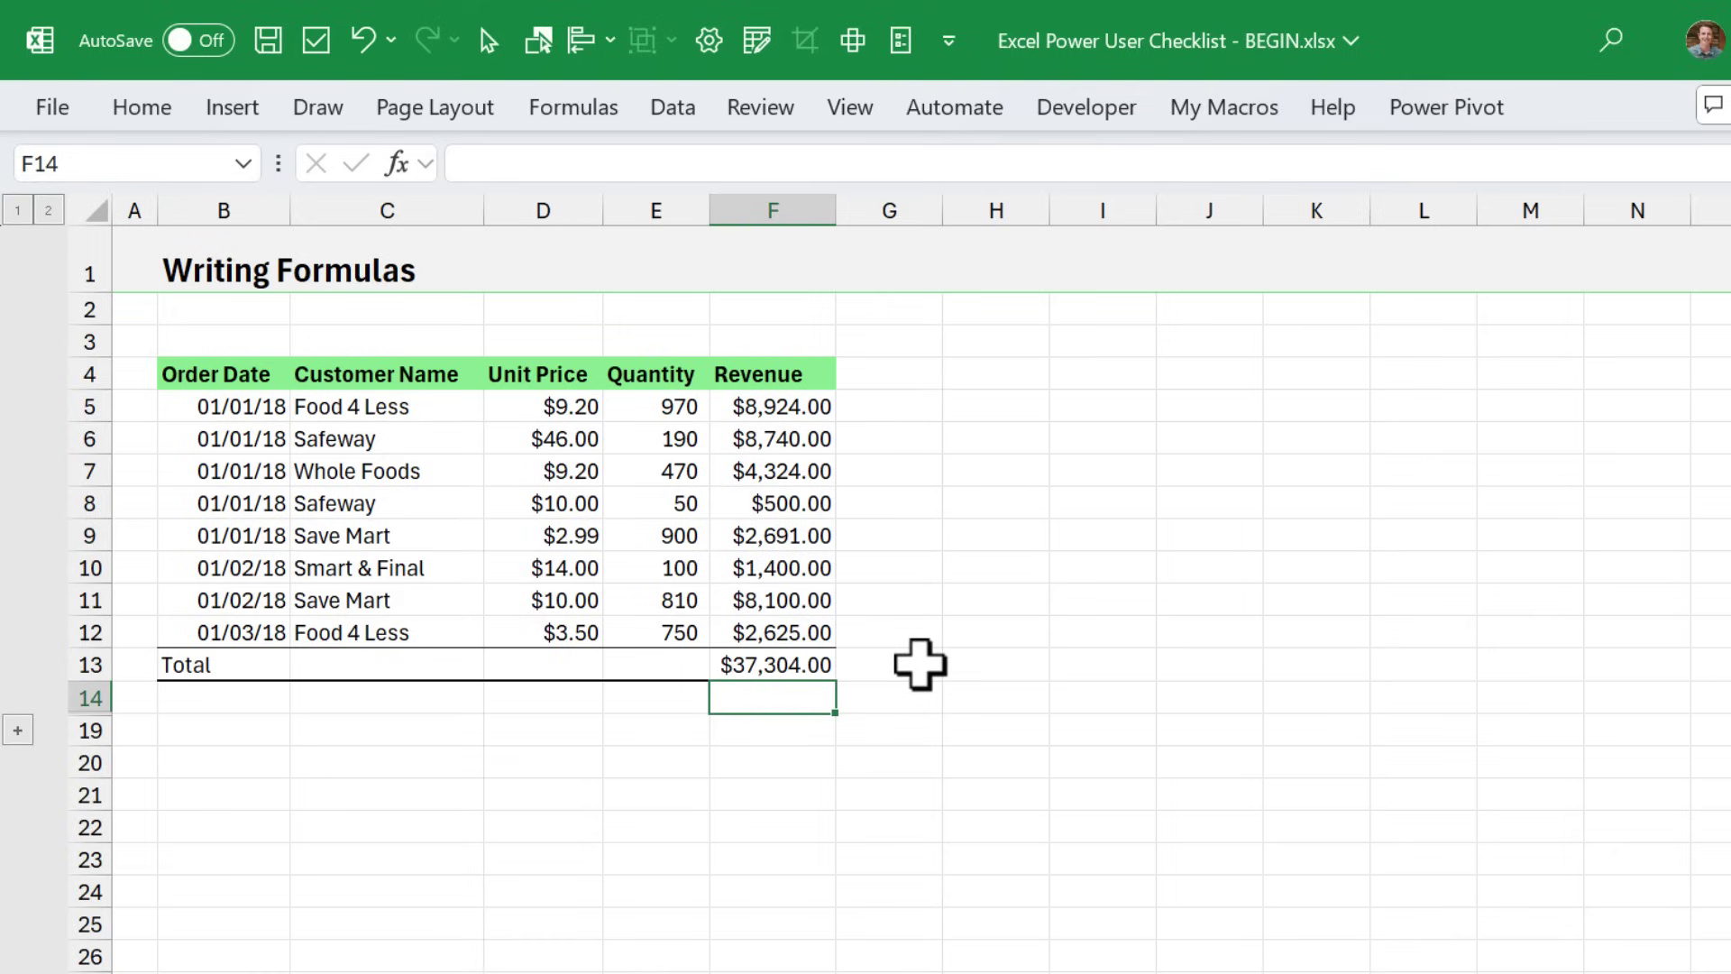
Expand the hidden rows and inspect the Average, Count, Max and Min formulas.
left_click(18, 731)
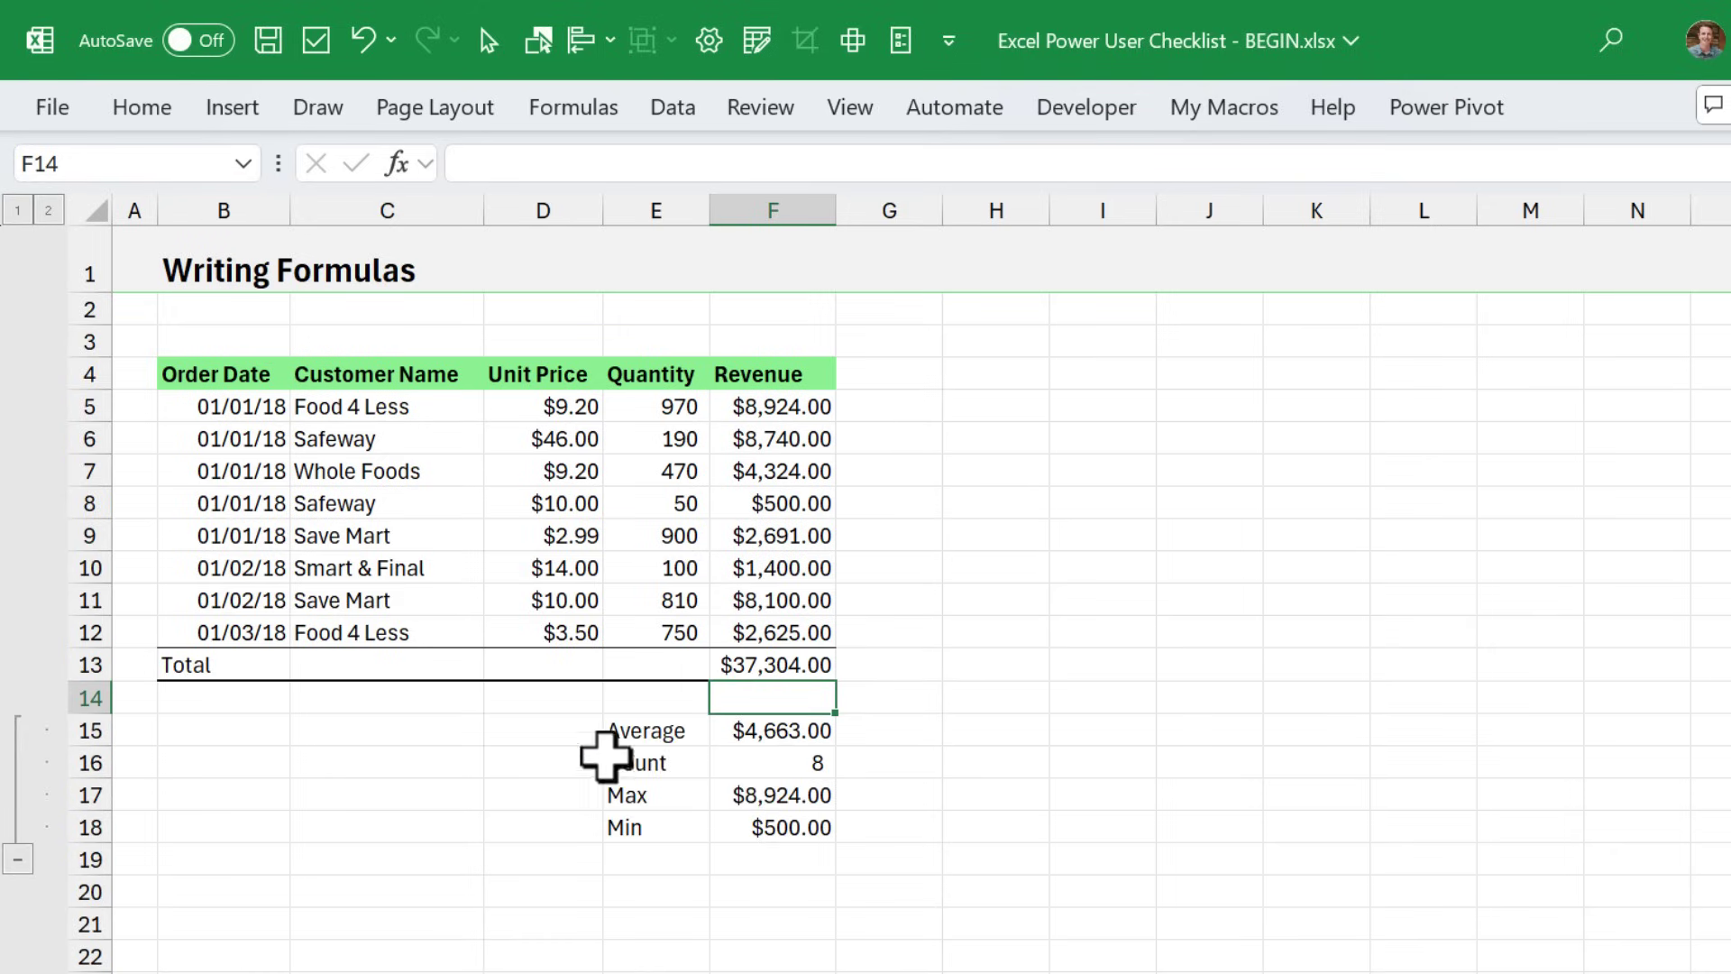
left_click(730, 735)
key("F2")
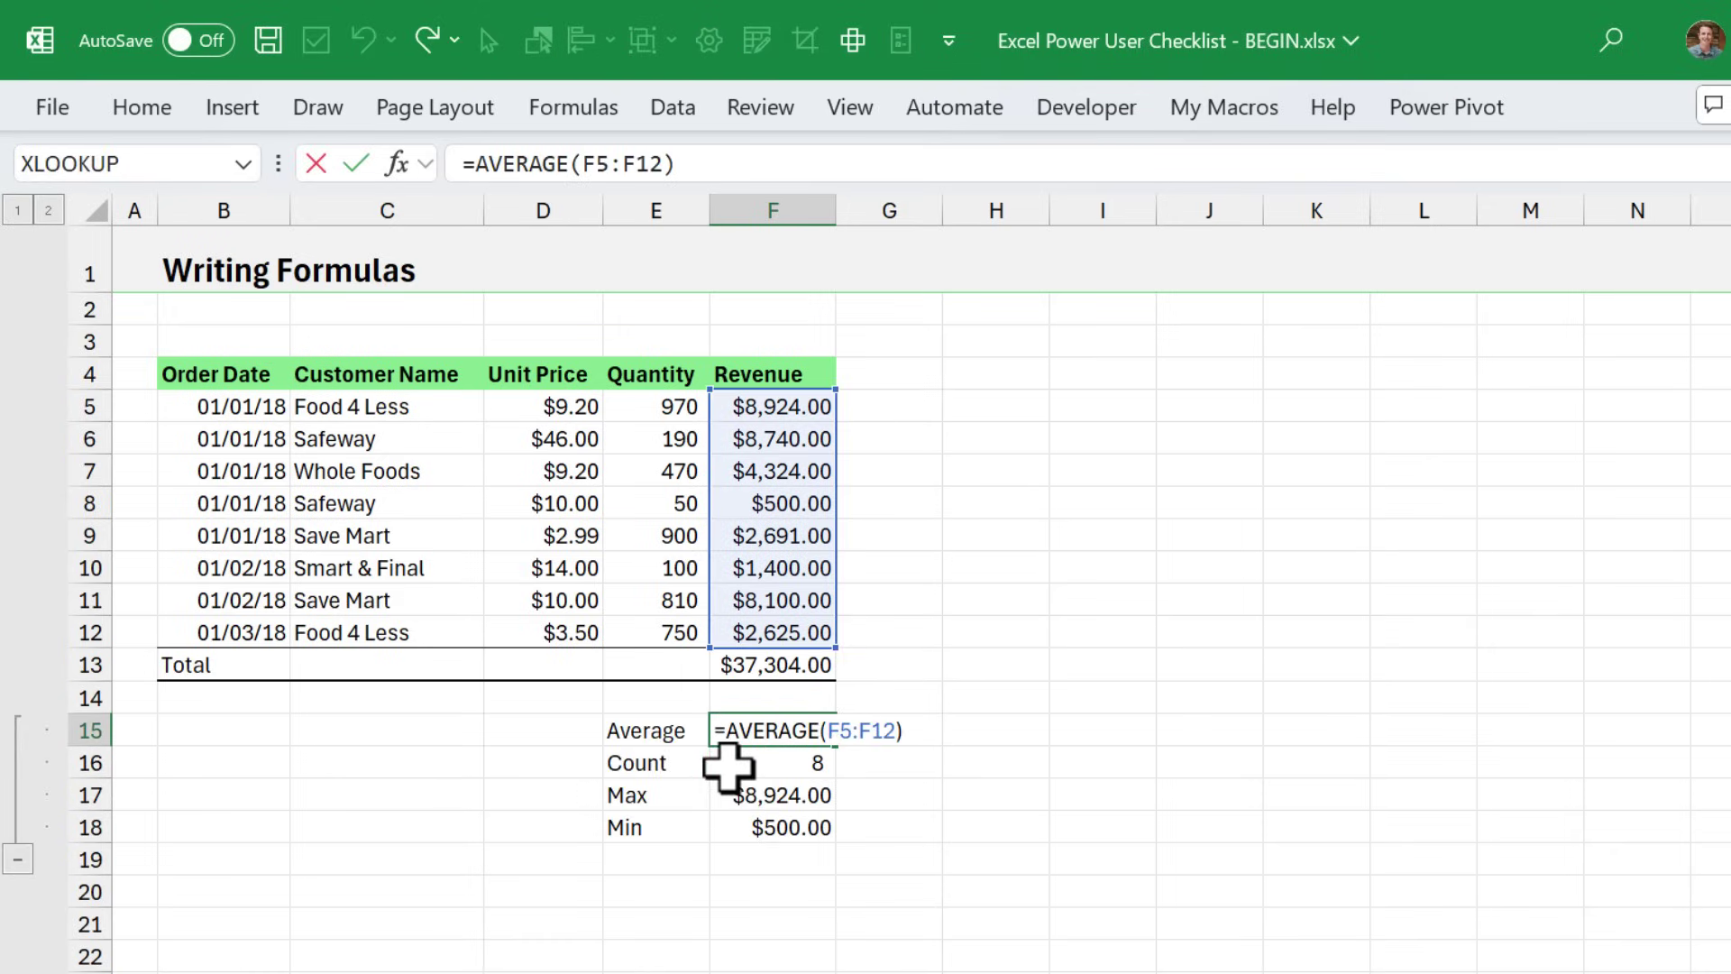
key("Escape")
left_click(726, 763)
key("F2")
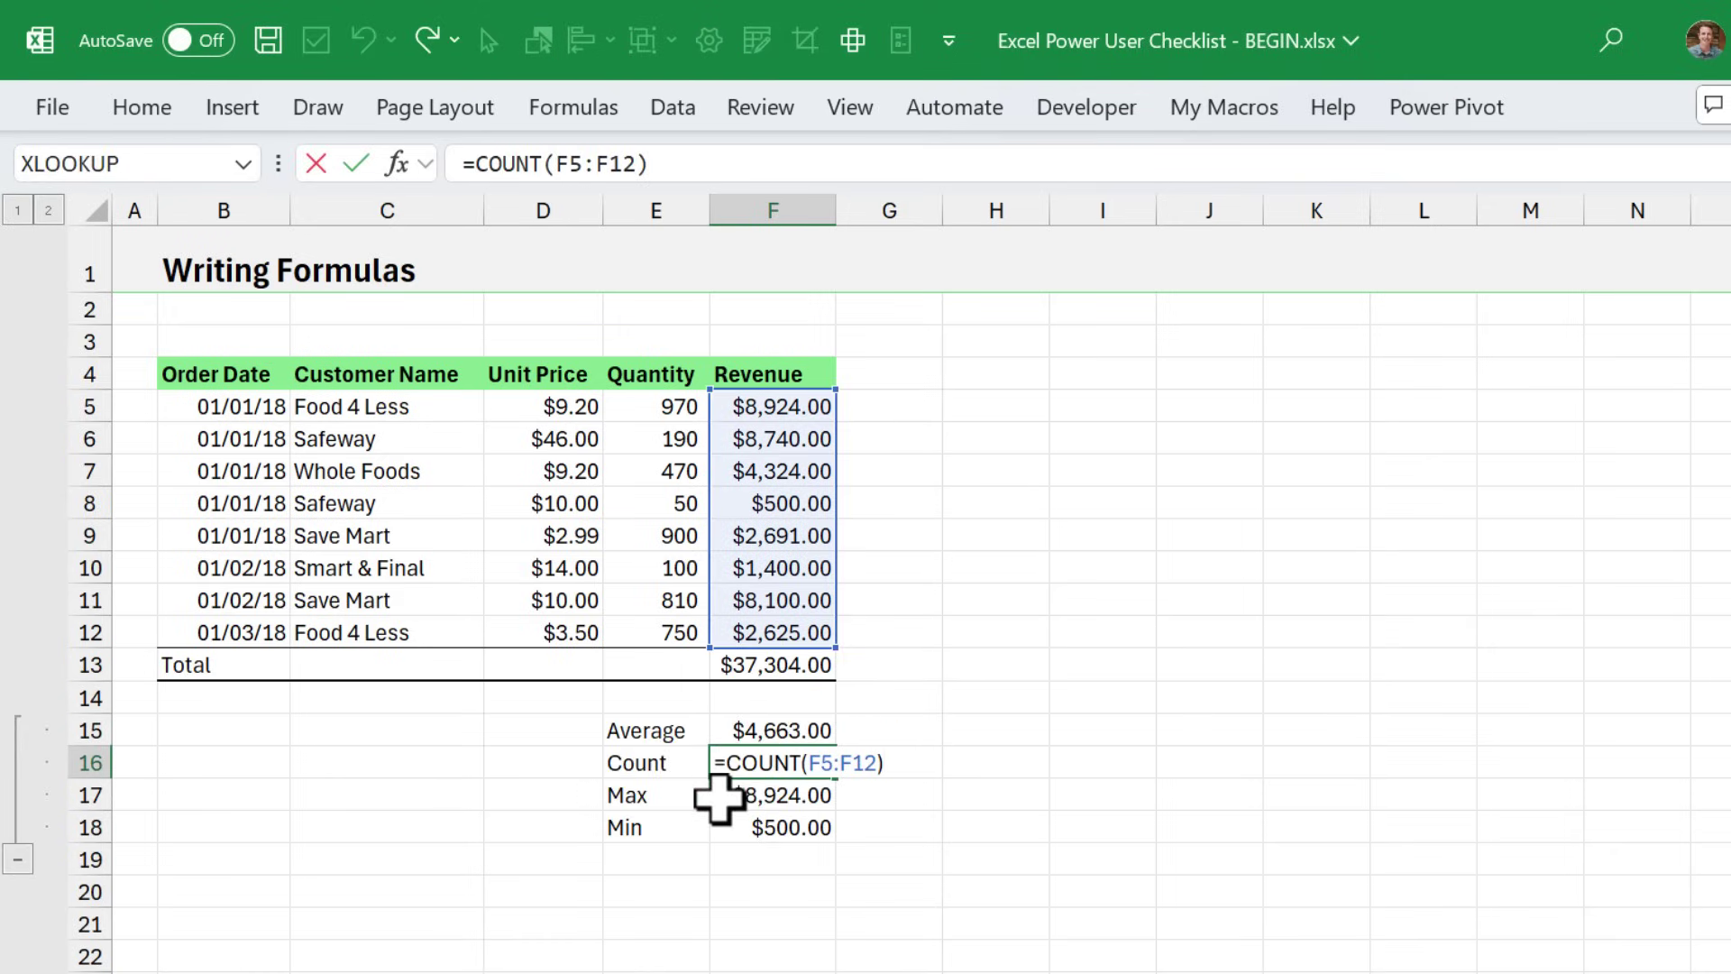
key("Escape")
left_click(726, 795)
key("F2")
key("Escape")
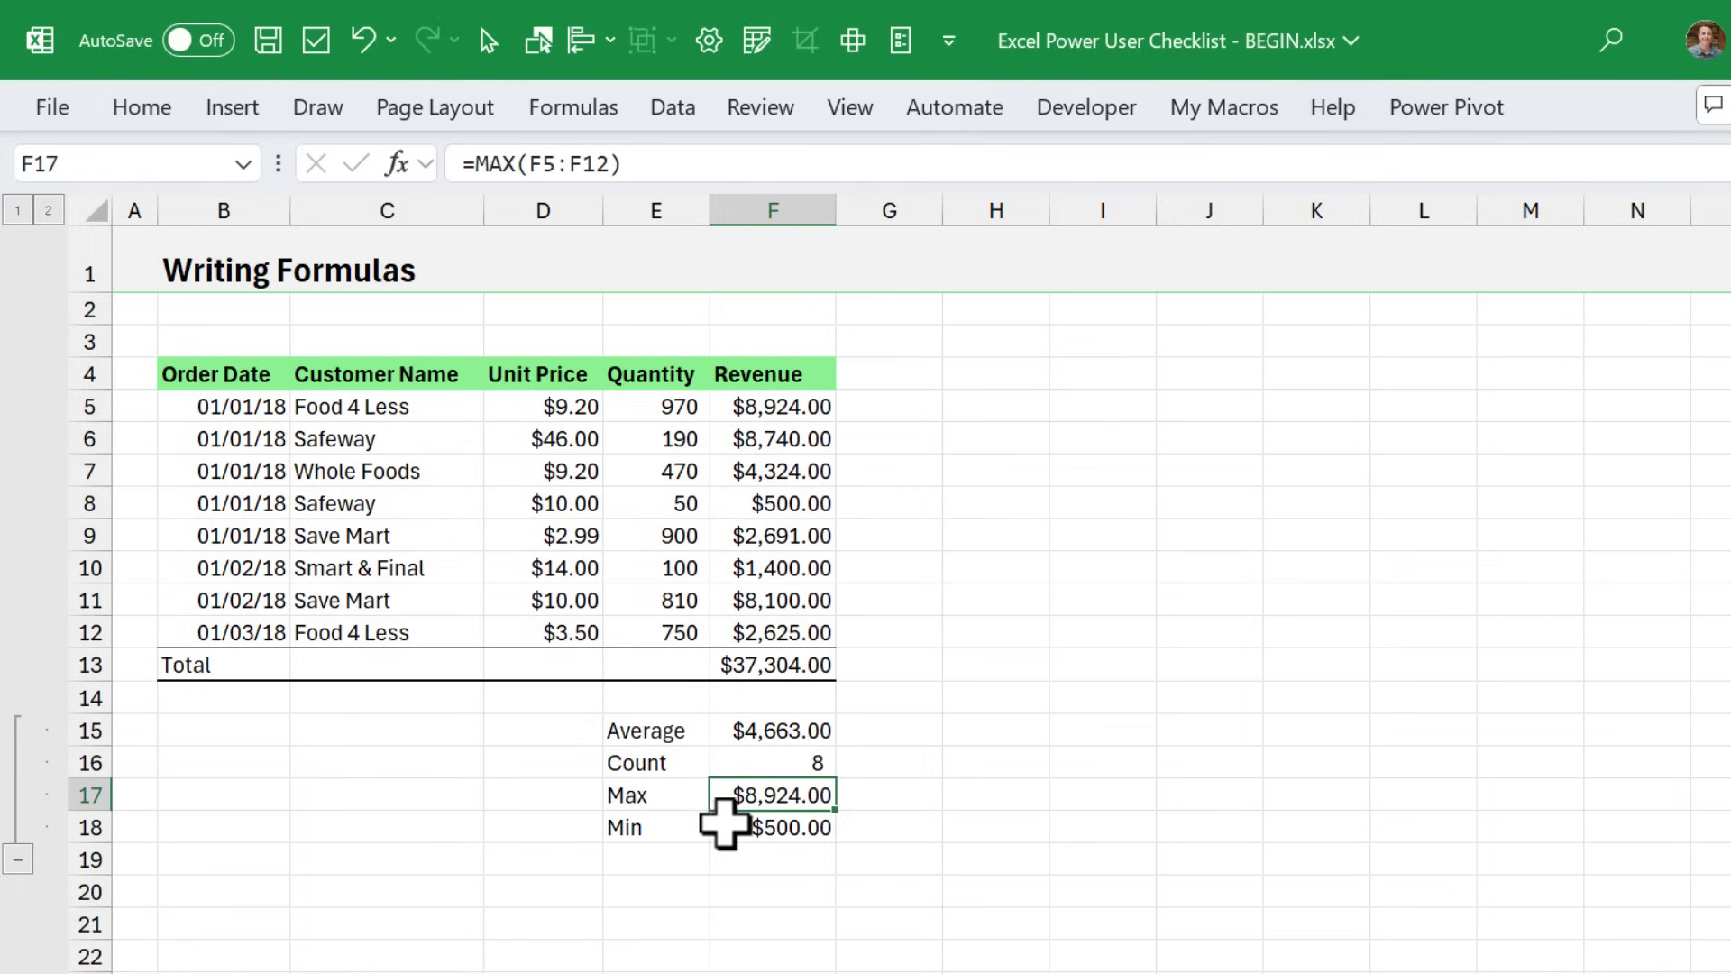
left_click(726, 827)
key("F2")
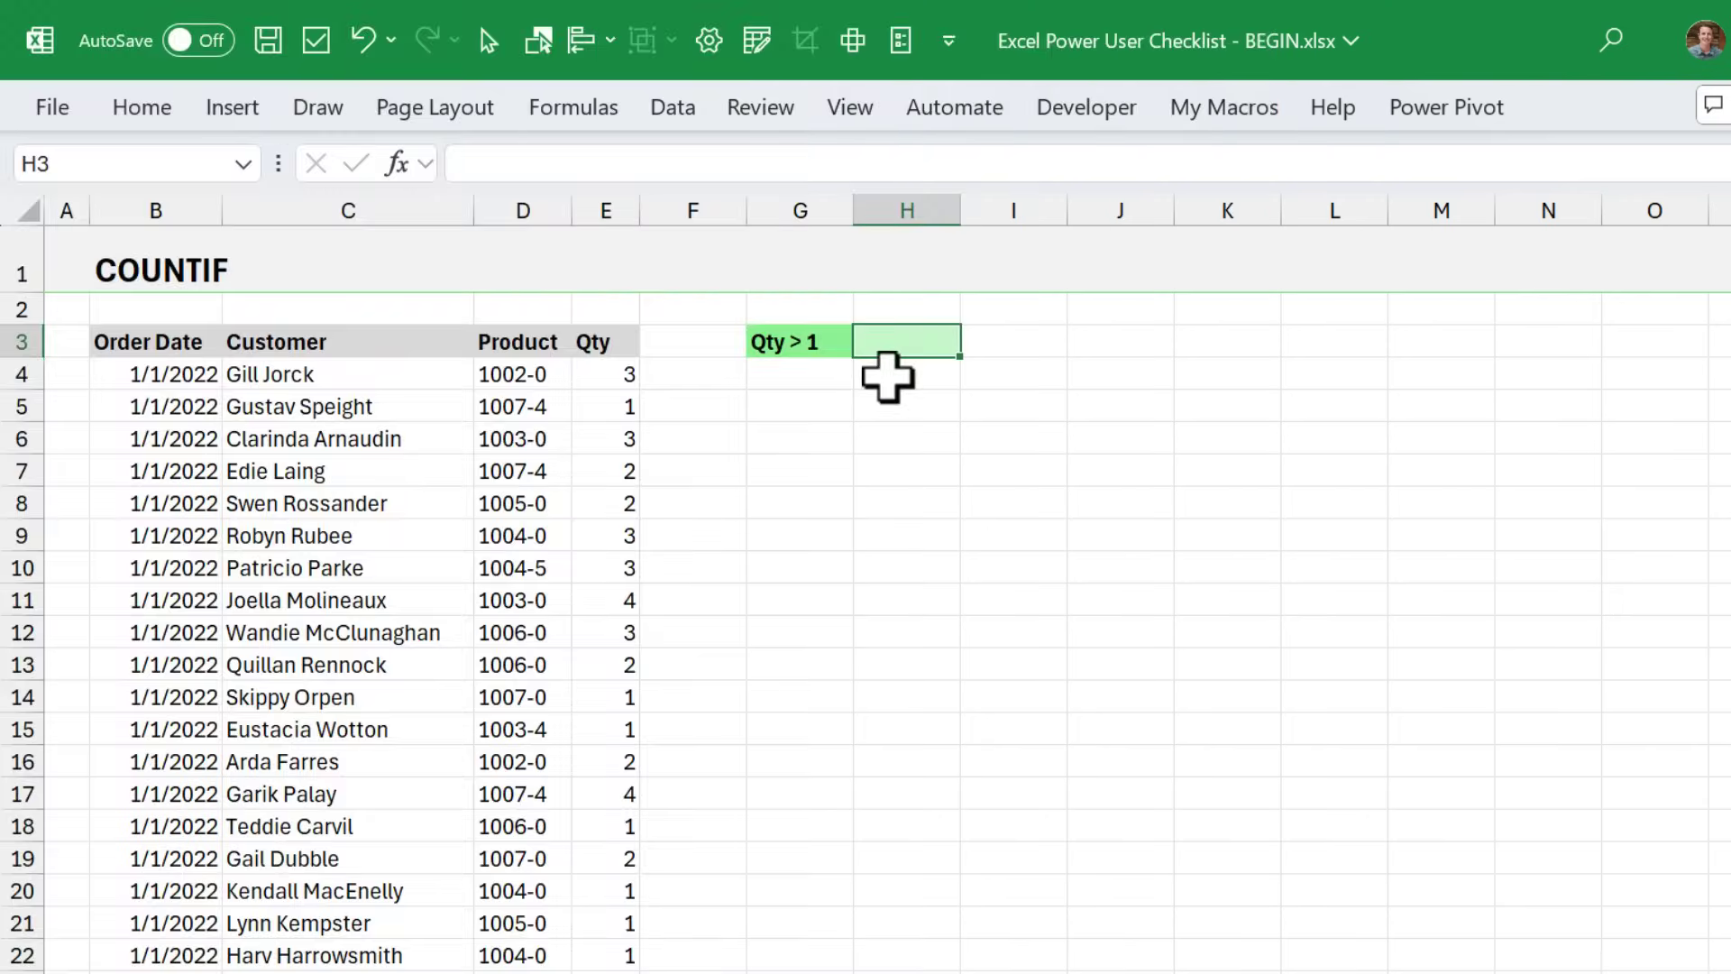
Enter =COUNTIF(E4:E29,">1") in H3, returning 16 orders with quantity above 1.
type("=coun")
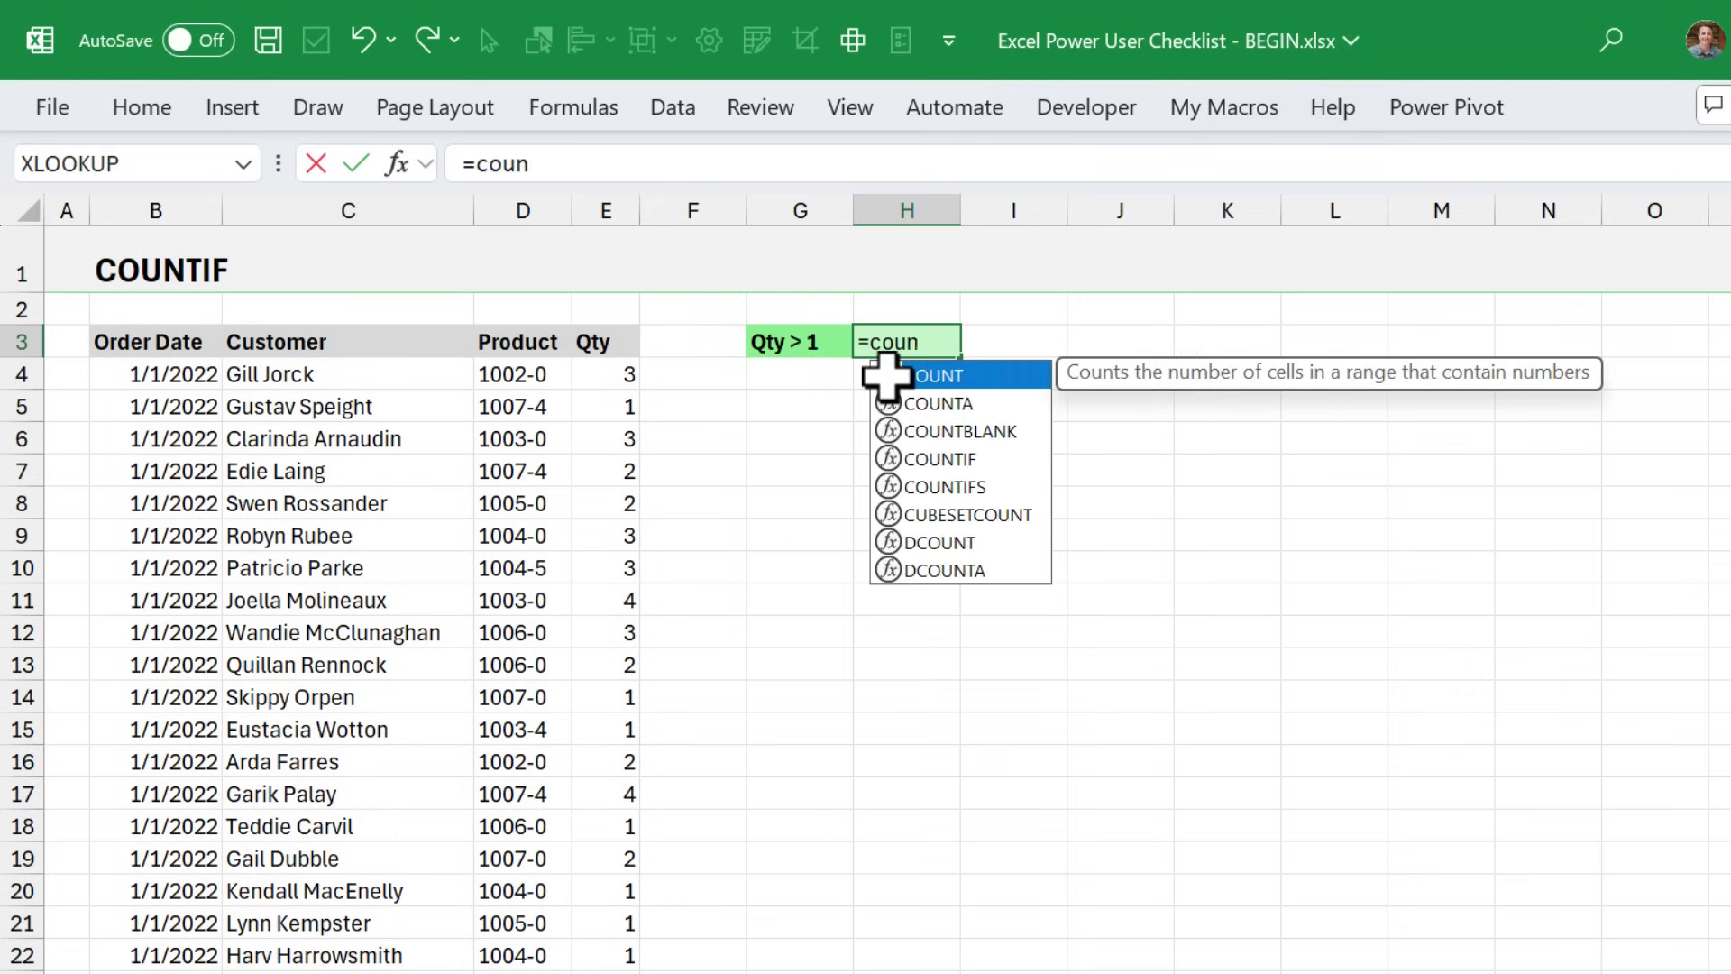
type("tif")
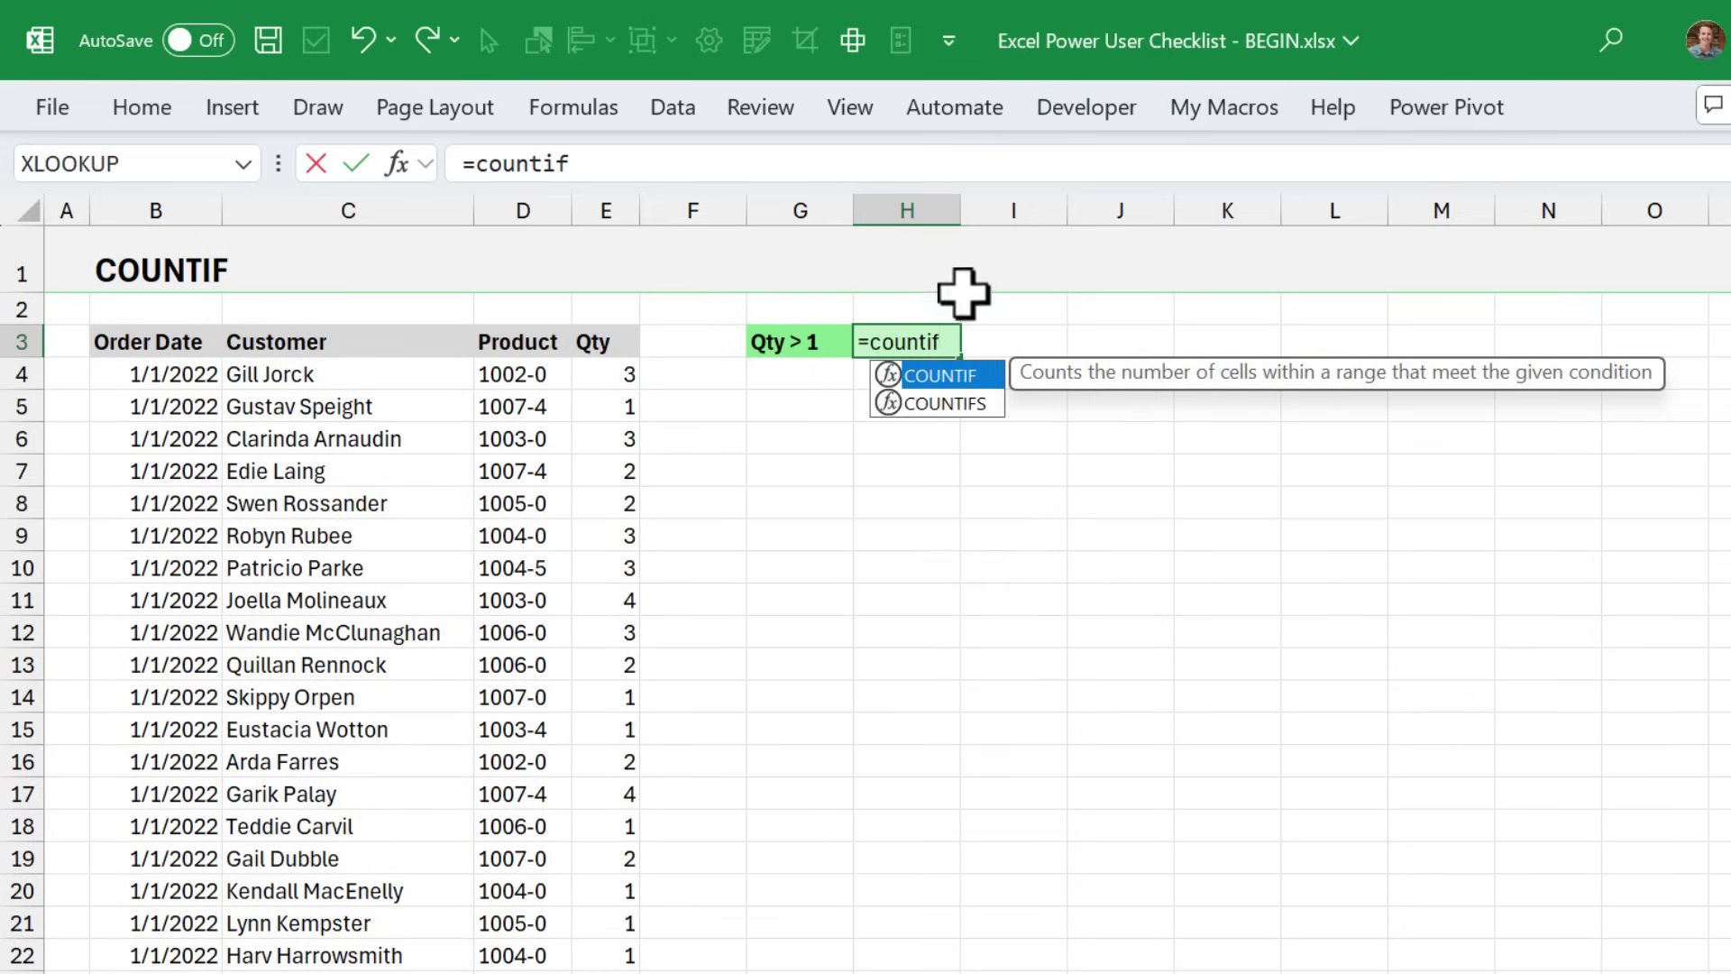
key("Tab")
left_click(587, 369)
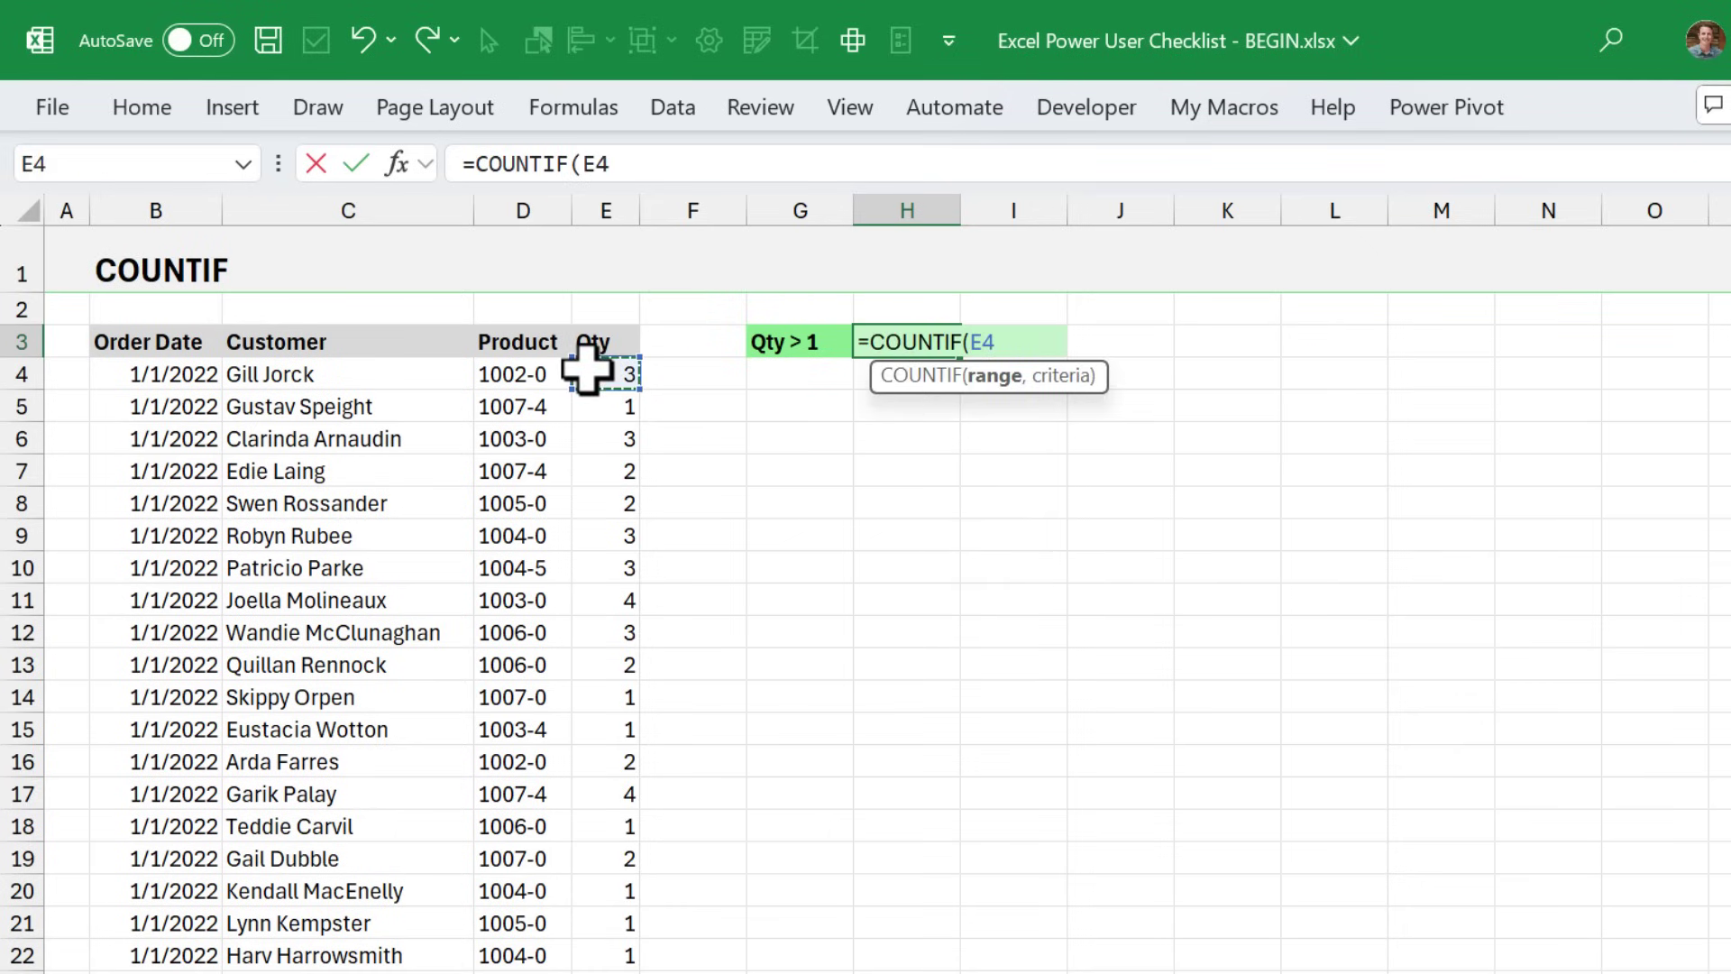
key("ctrl+shift+Down")
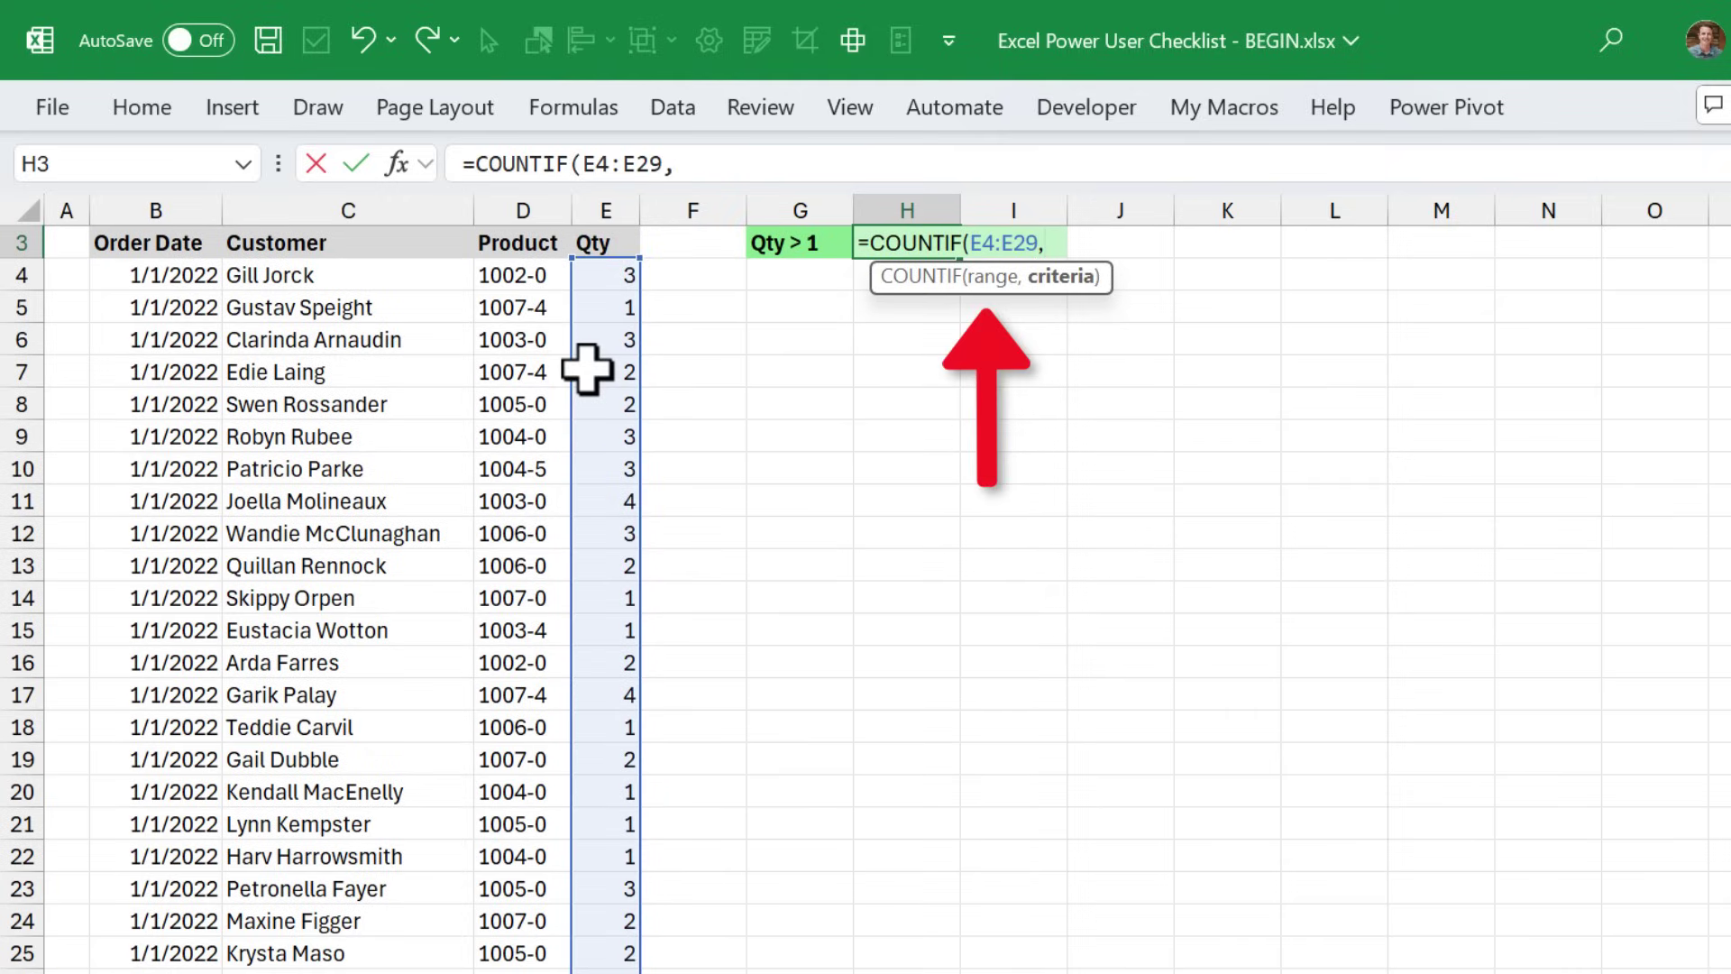
type(",\">1\"")
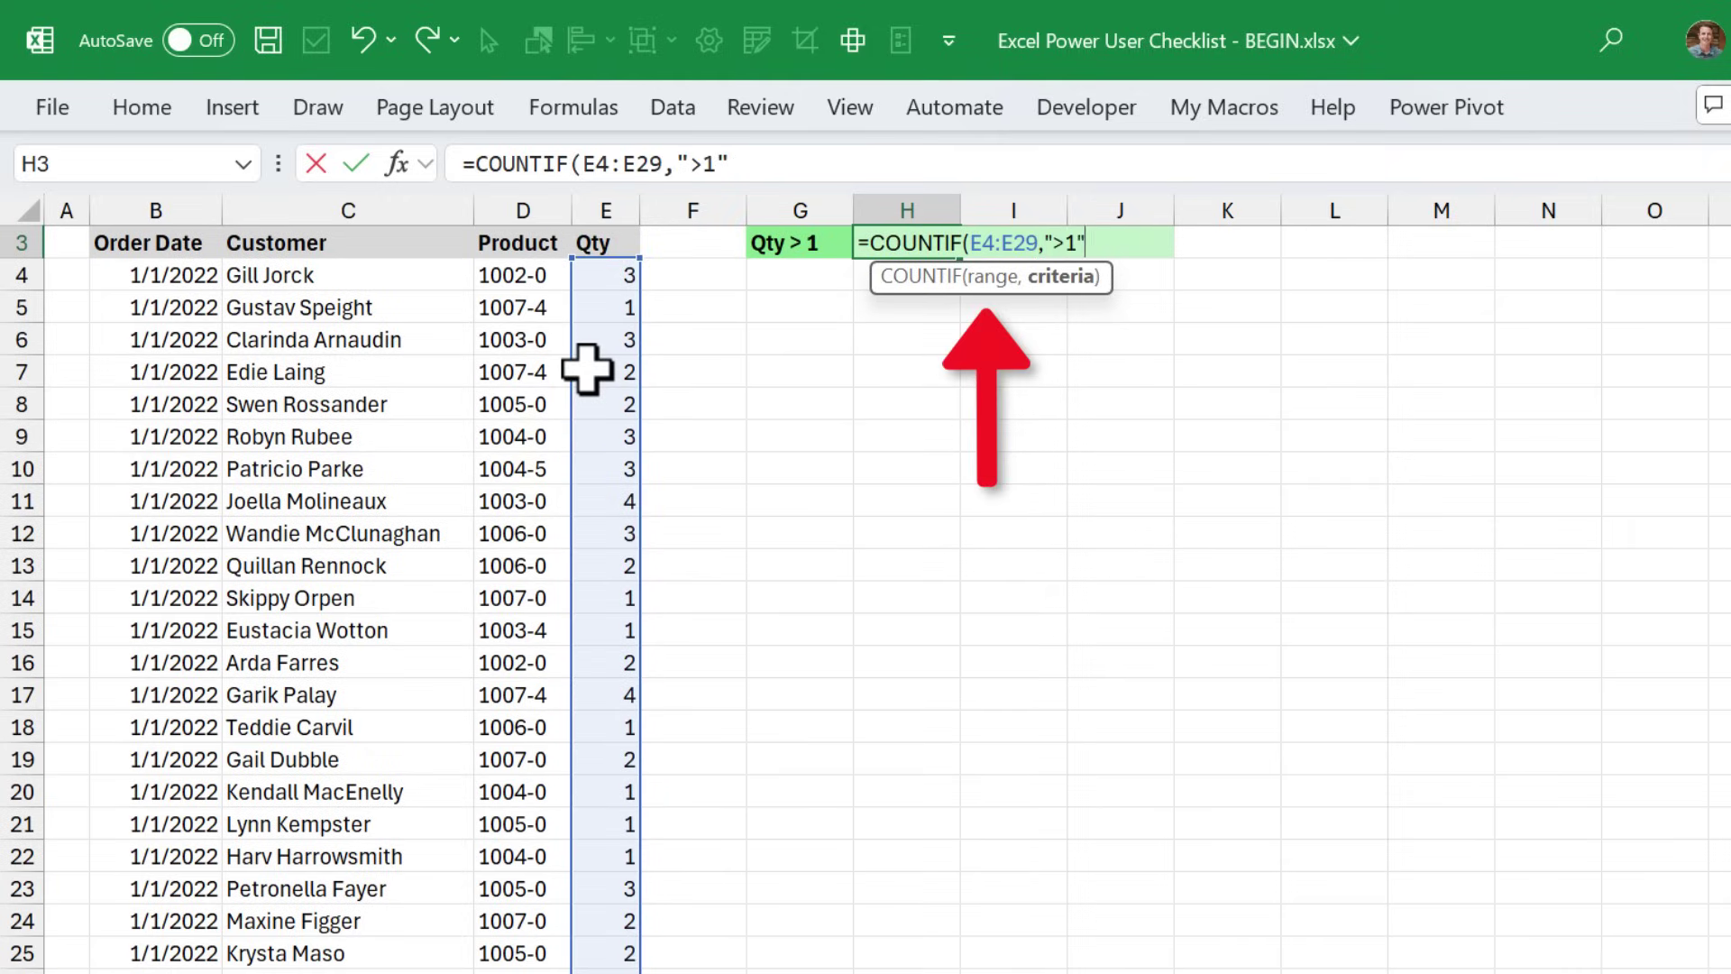
key("Return")
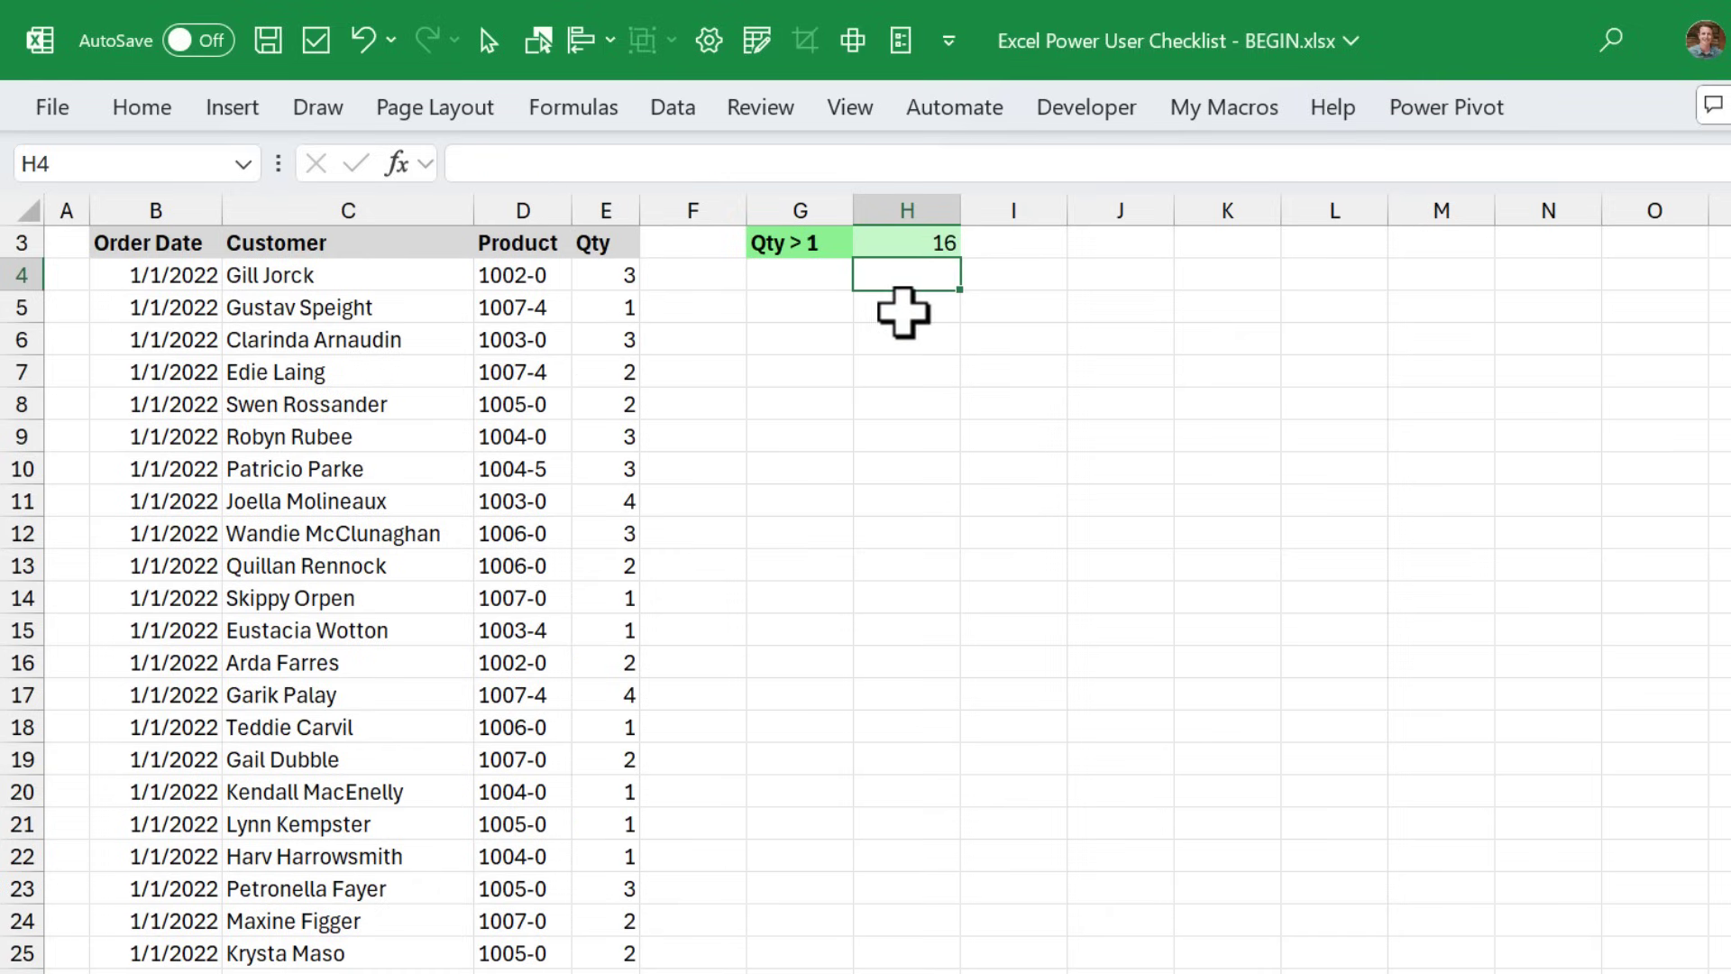
scroll(901, 313, "up", 1)
left_click(905, 334)
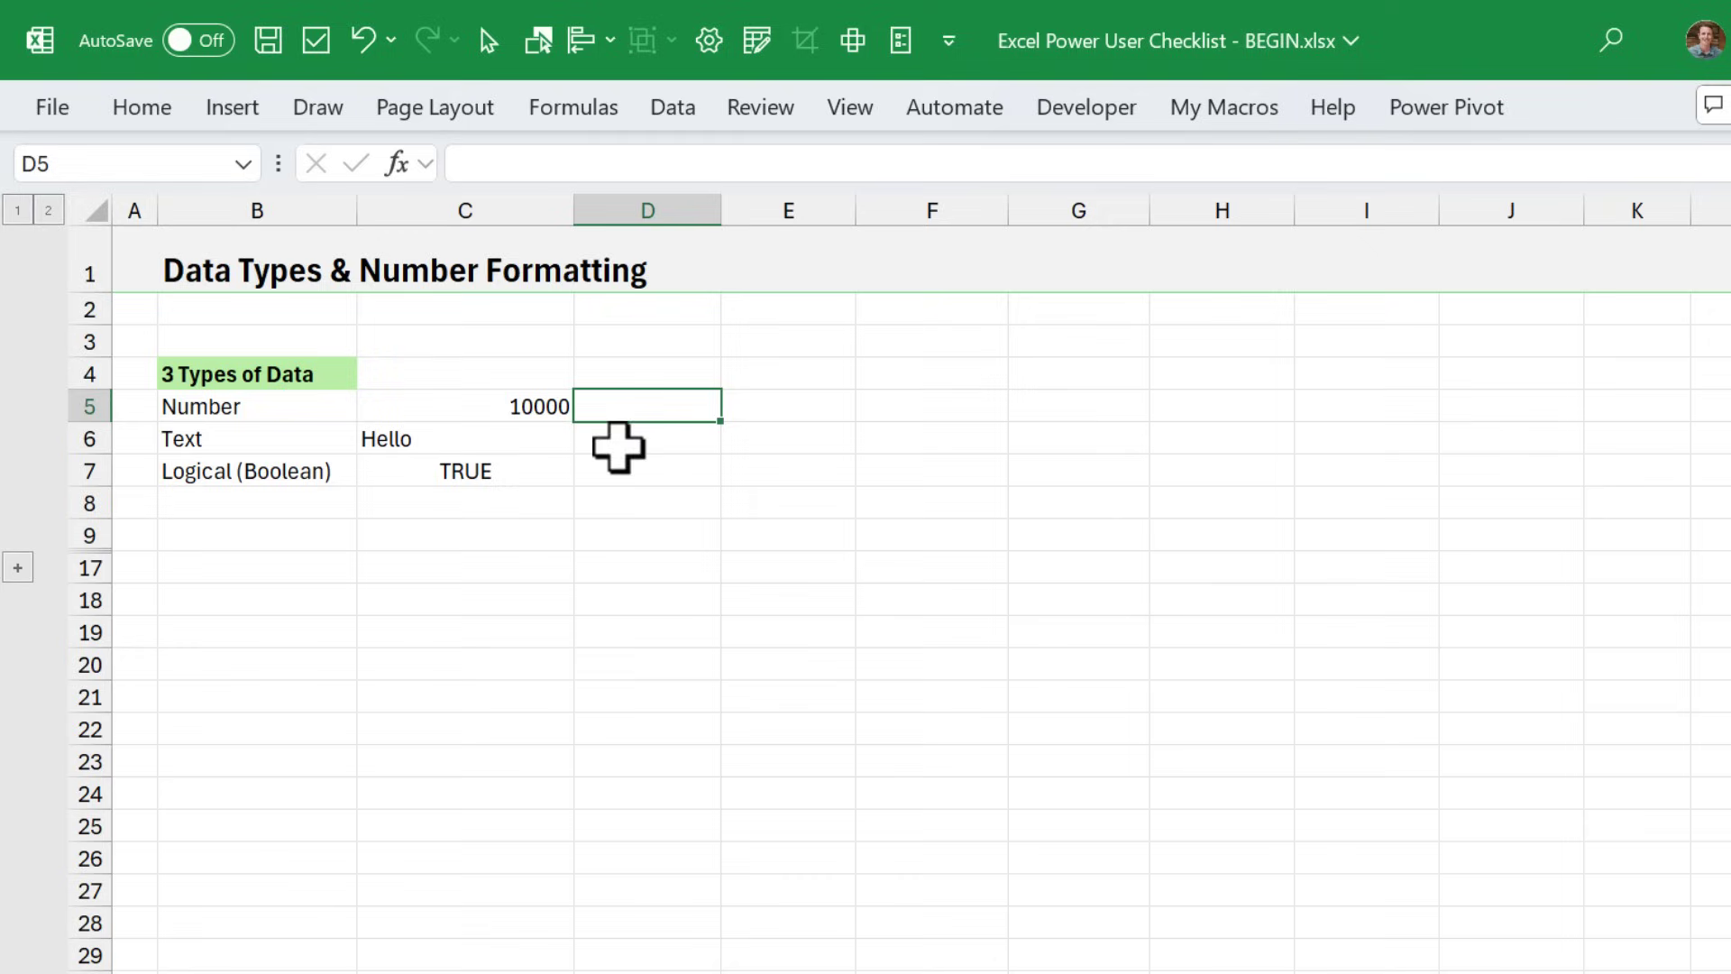
Inspect the 10000, Hello and TRUE data type examples in C5:C7.
left_click(457, 404)
left_click(464, 440)
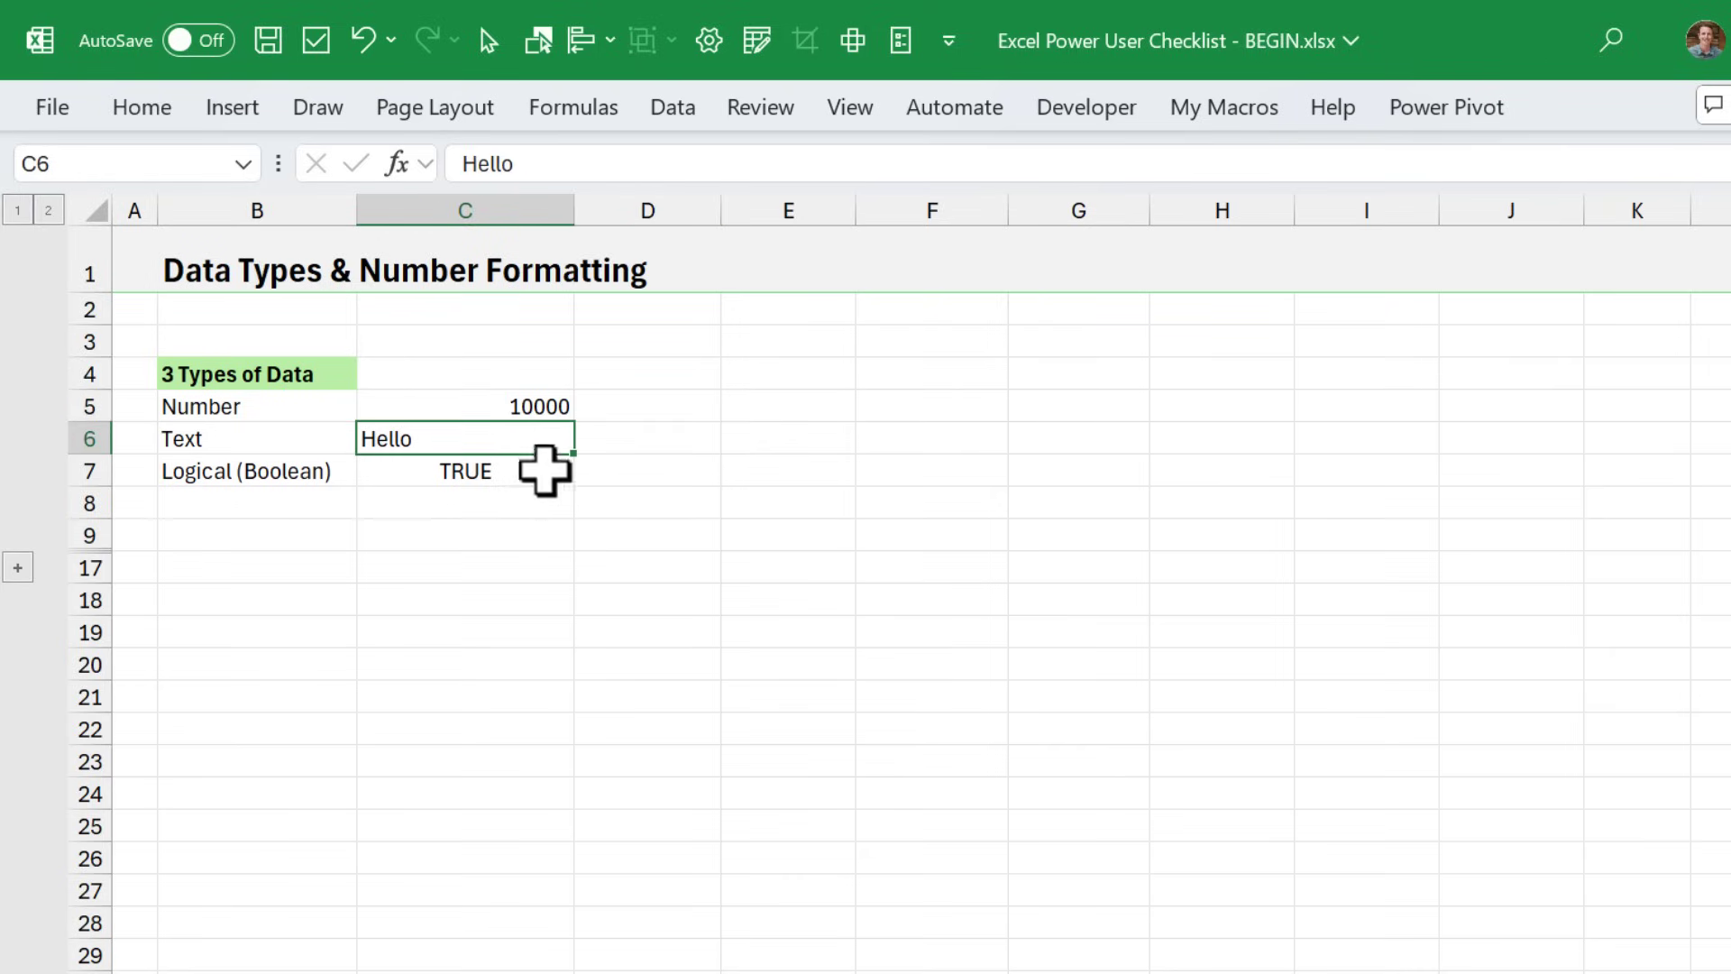
left_click(547, 477)
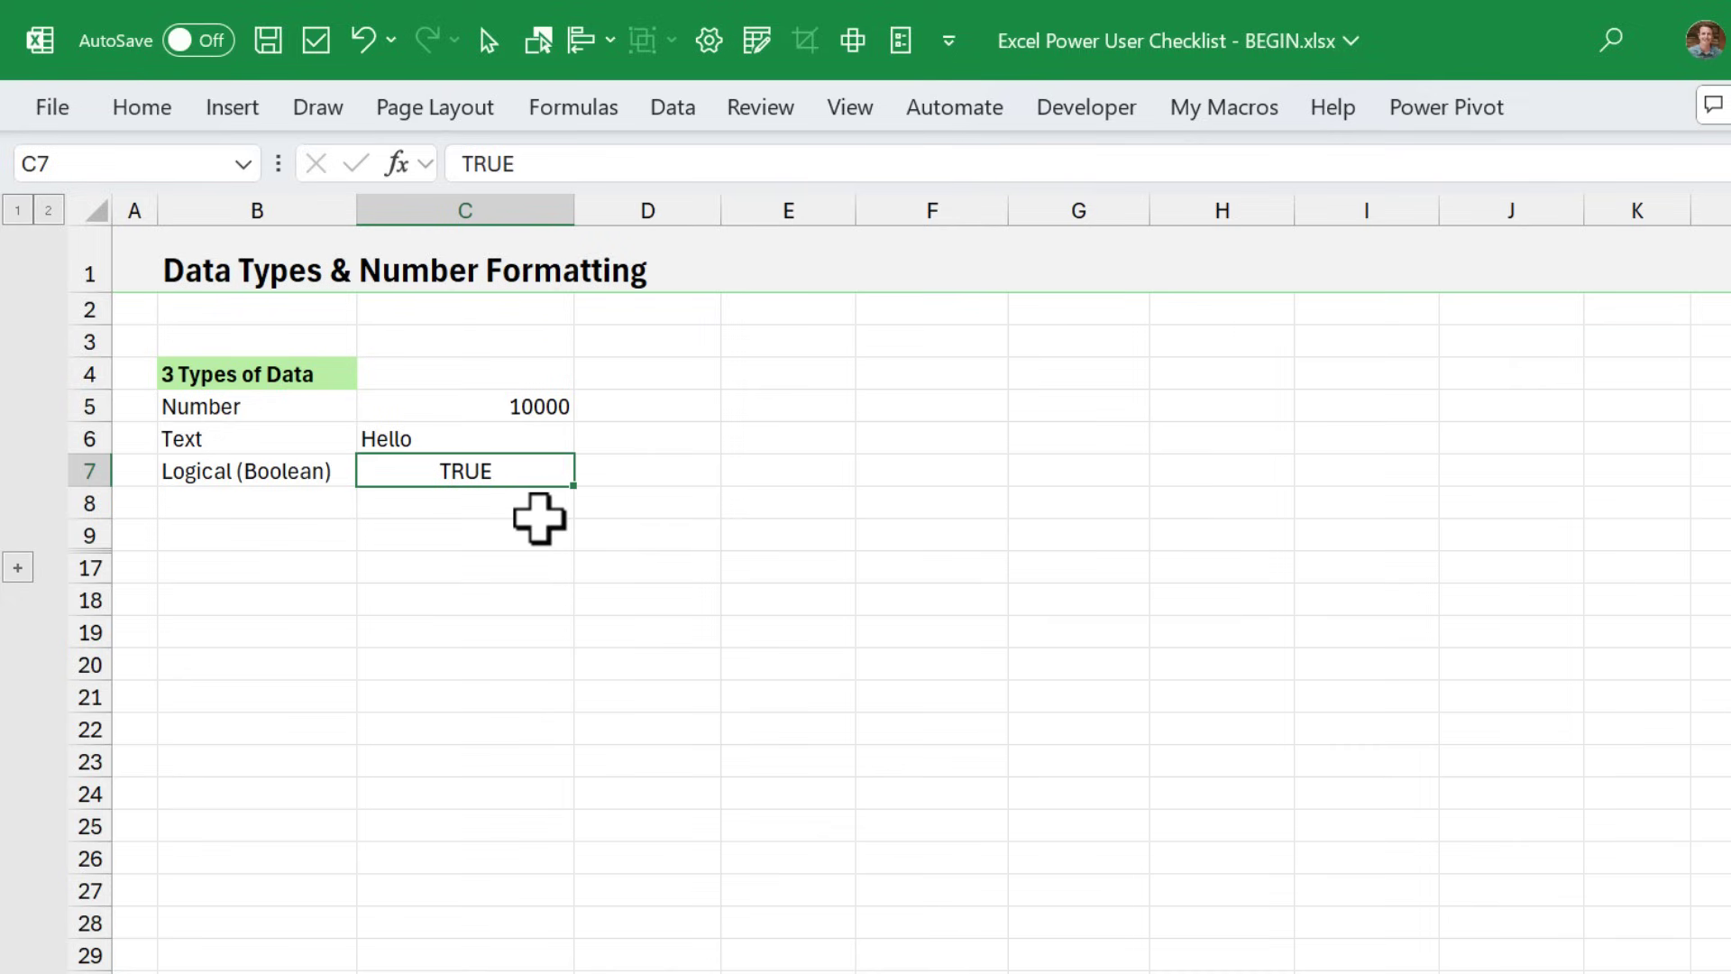
Expand rows 10–16 and inspect 1245.5 and its currency-formatted version.
left_click(18, 569)
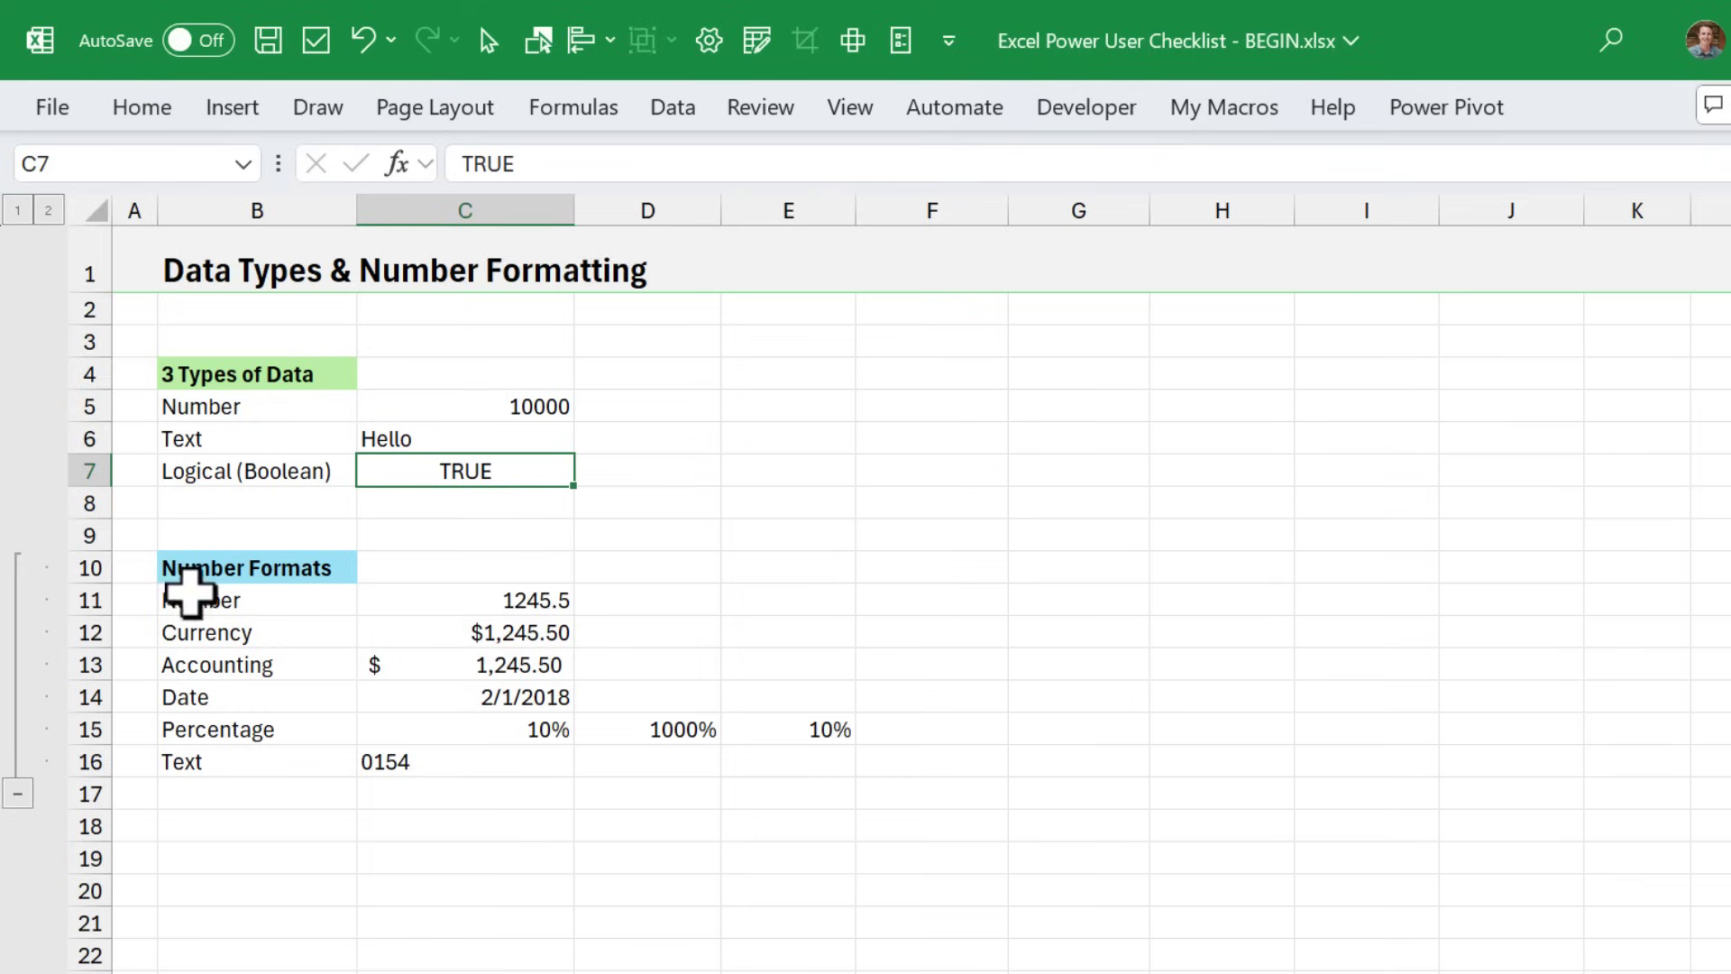
left_click(488, 599)
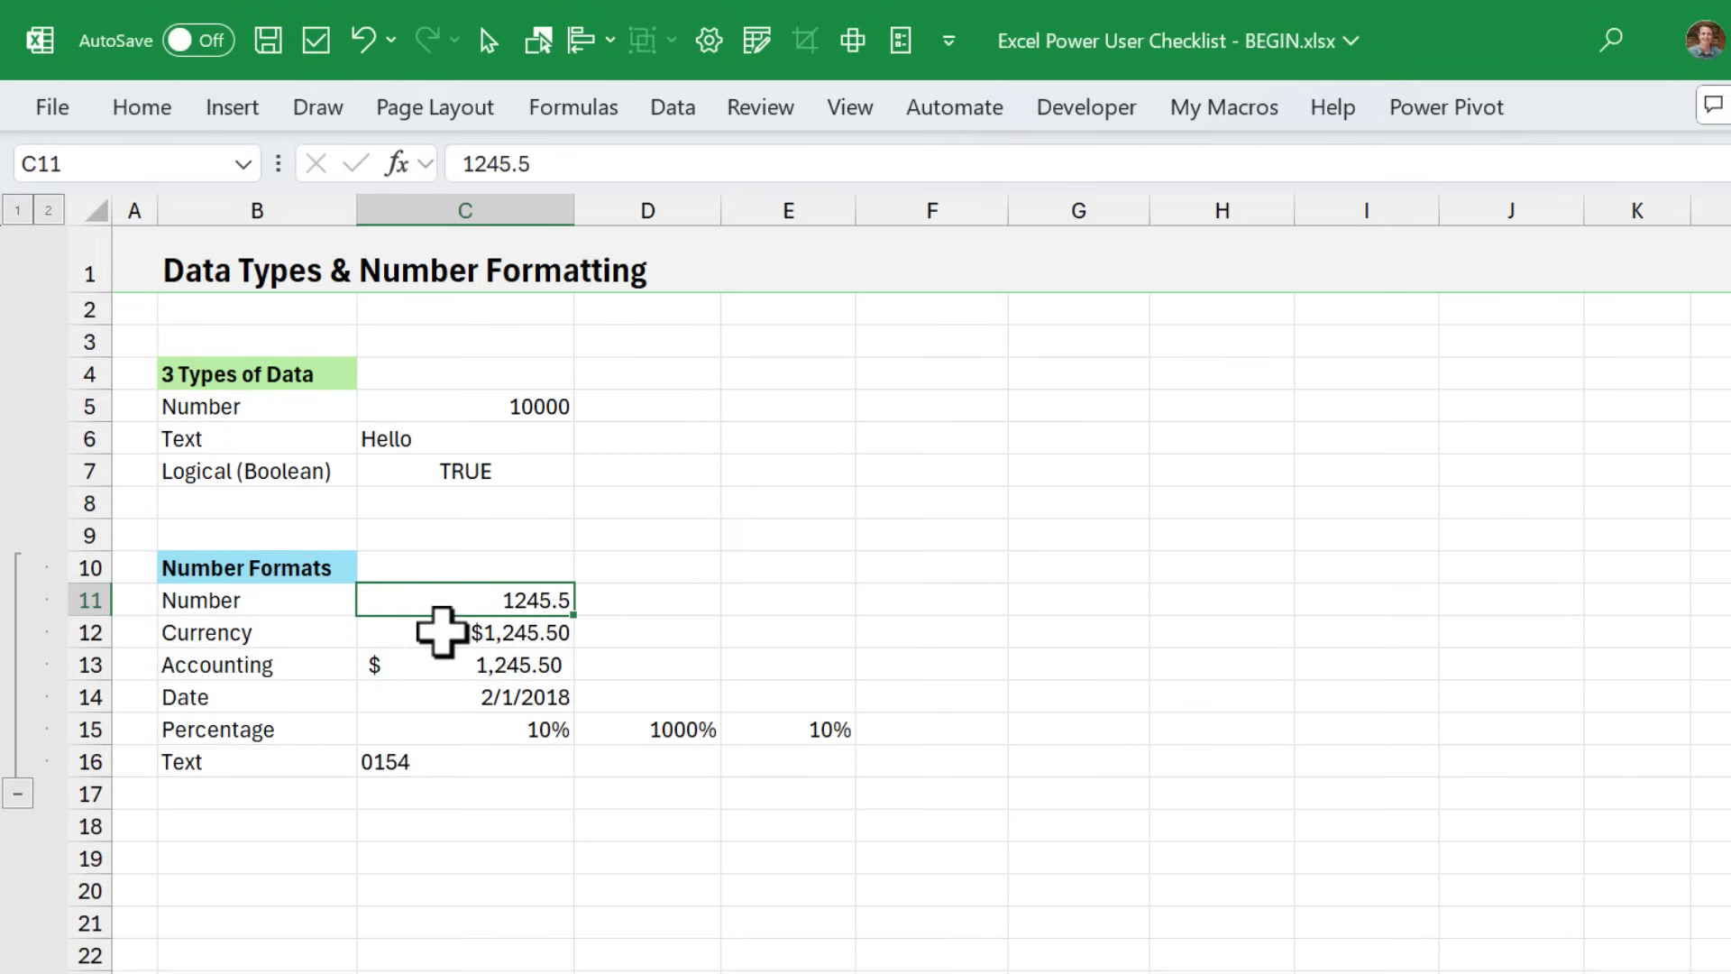
left_click(442, 630)
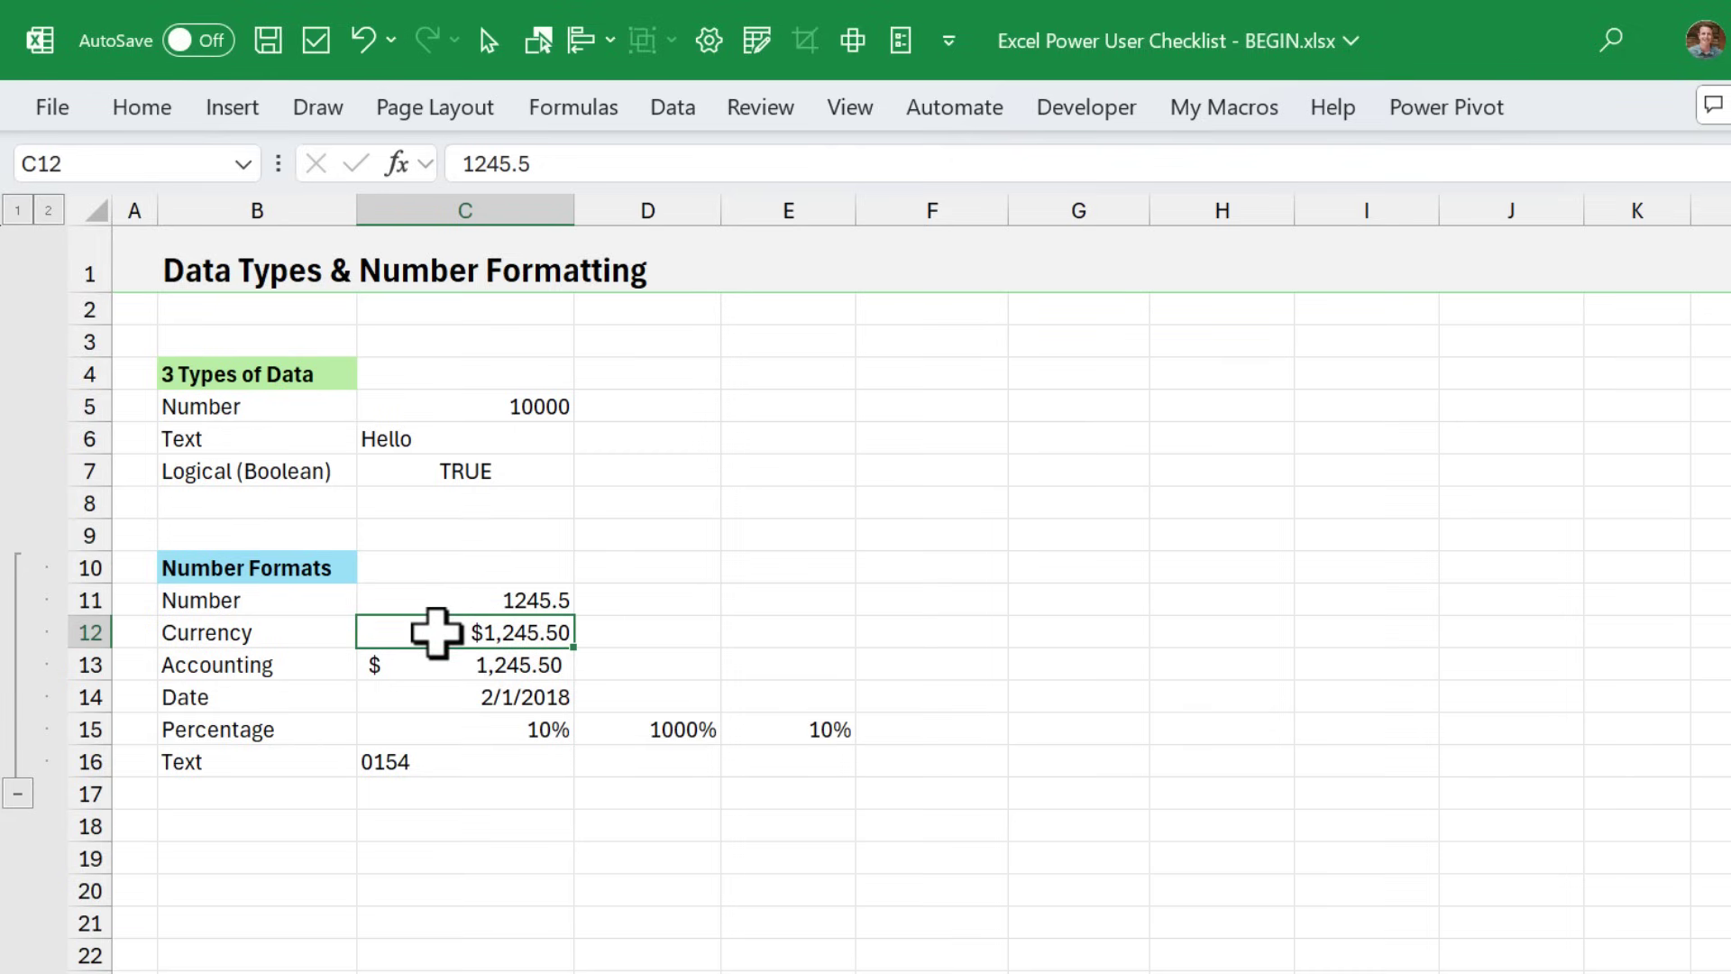
Open Format Cells from More Number Formats and preview the Accounting and Custom format codes.
left_click(142, 106)
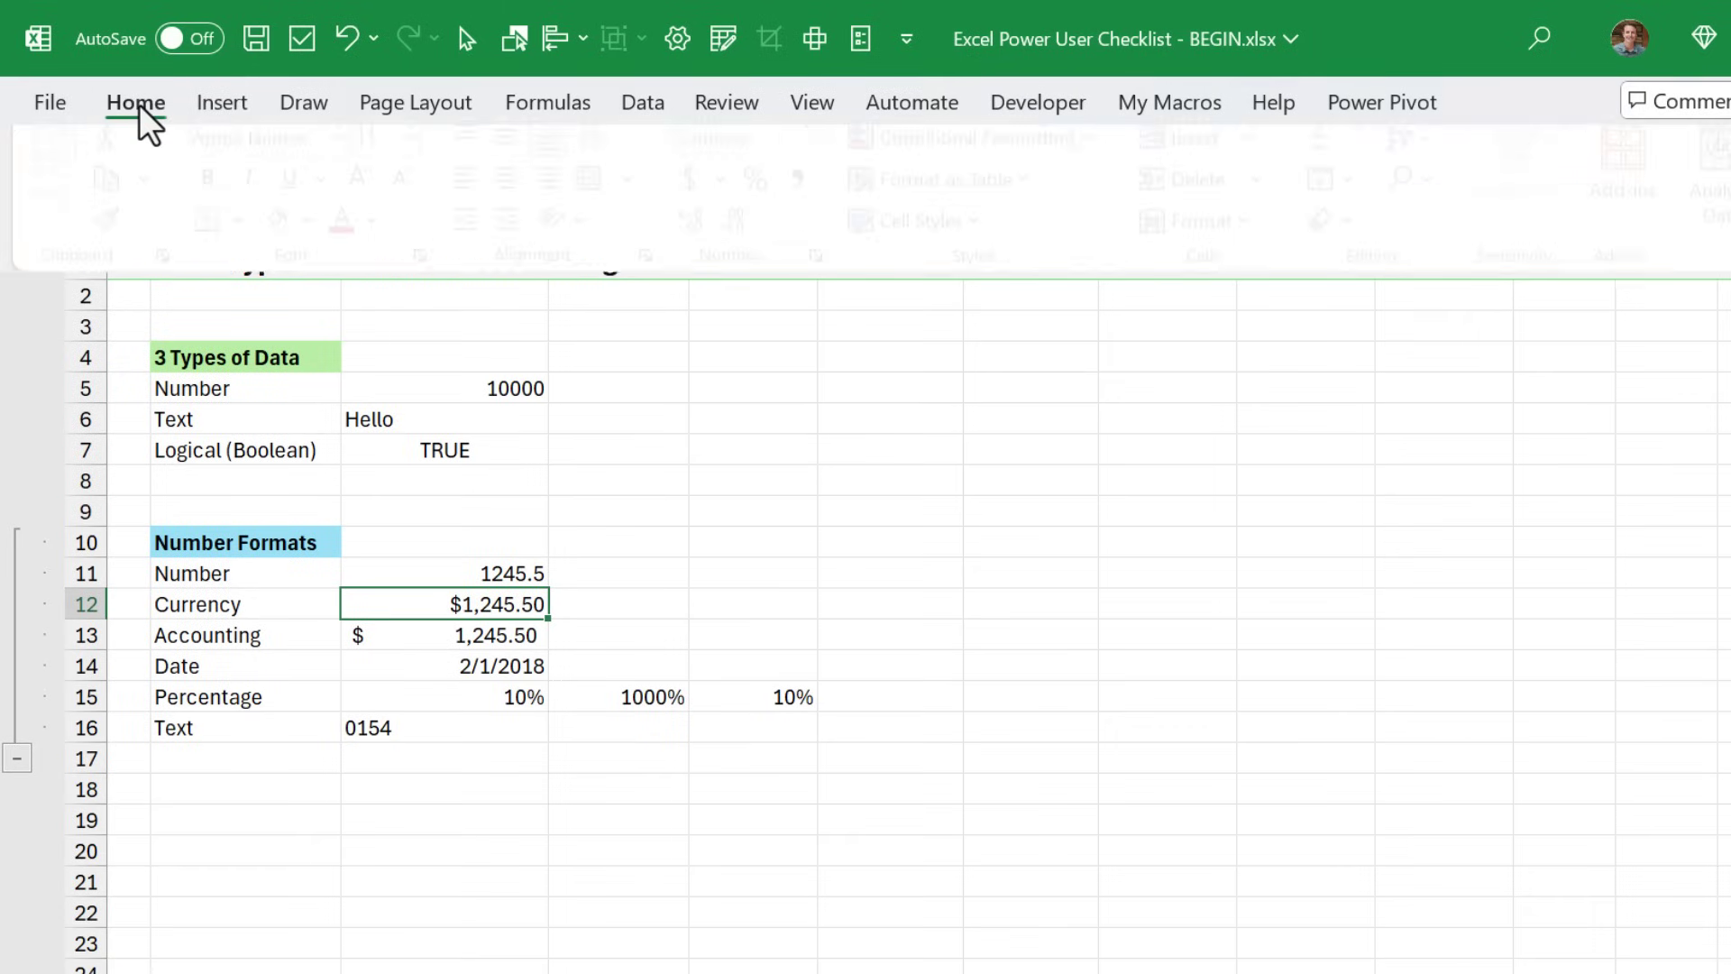
left_click(139, 105)
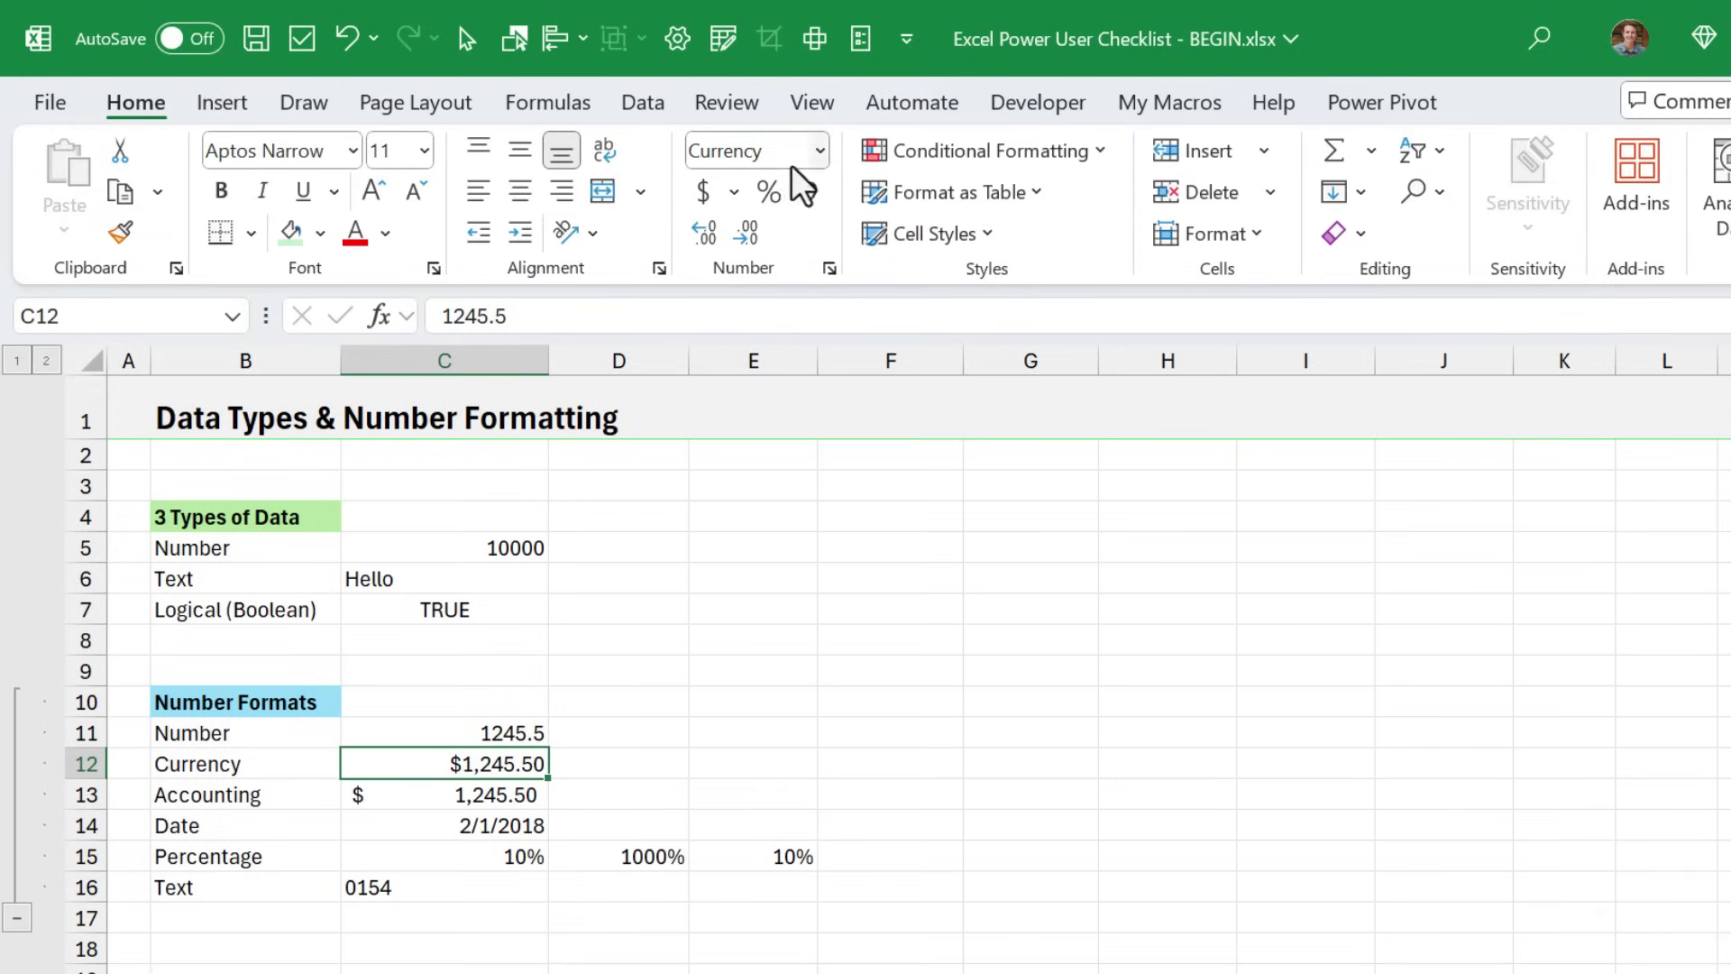
left_click(819, 155)
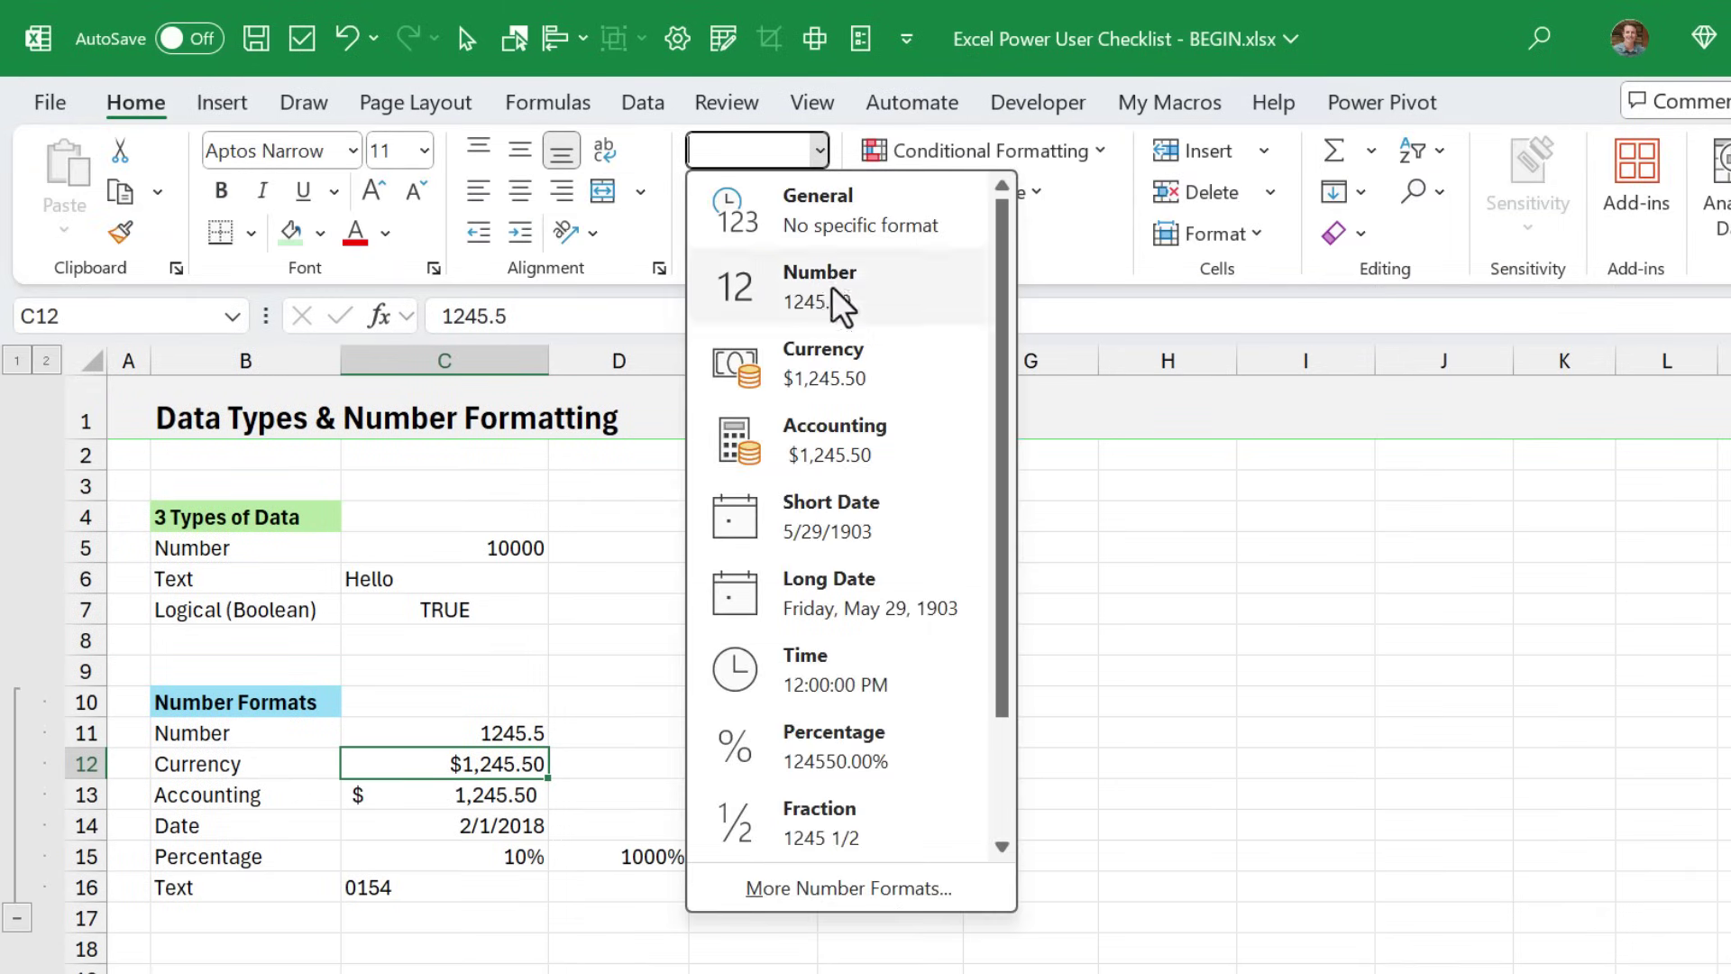
left_click(832, 895)
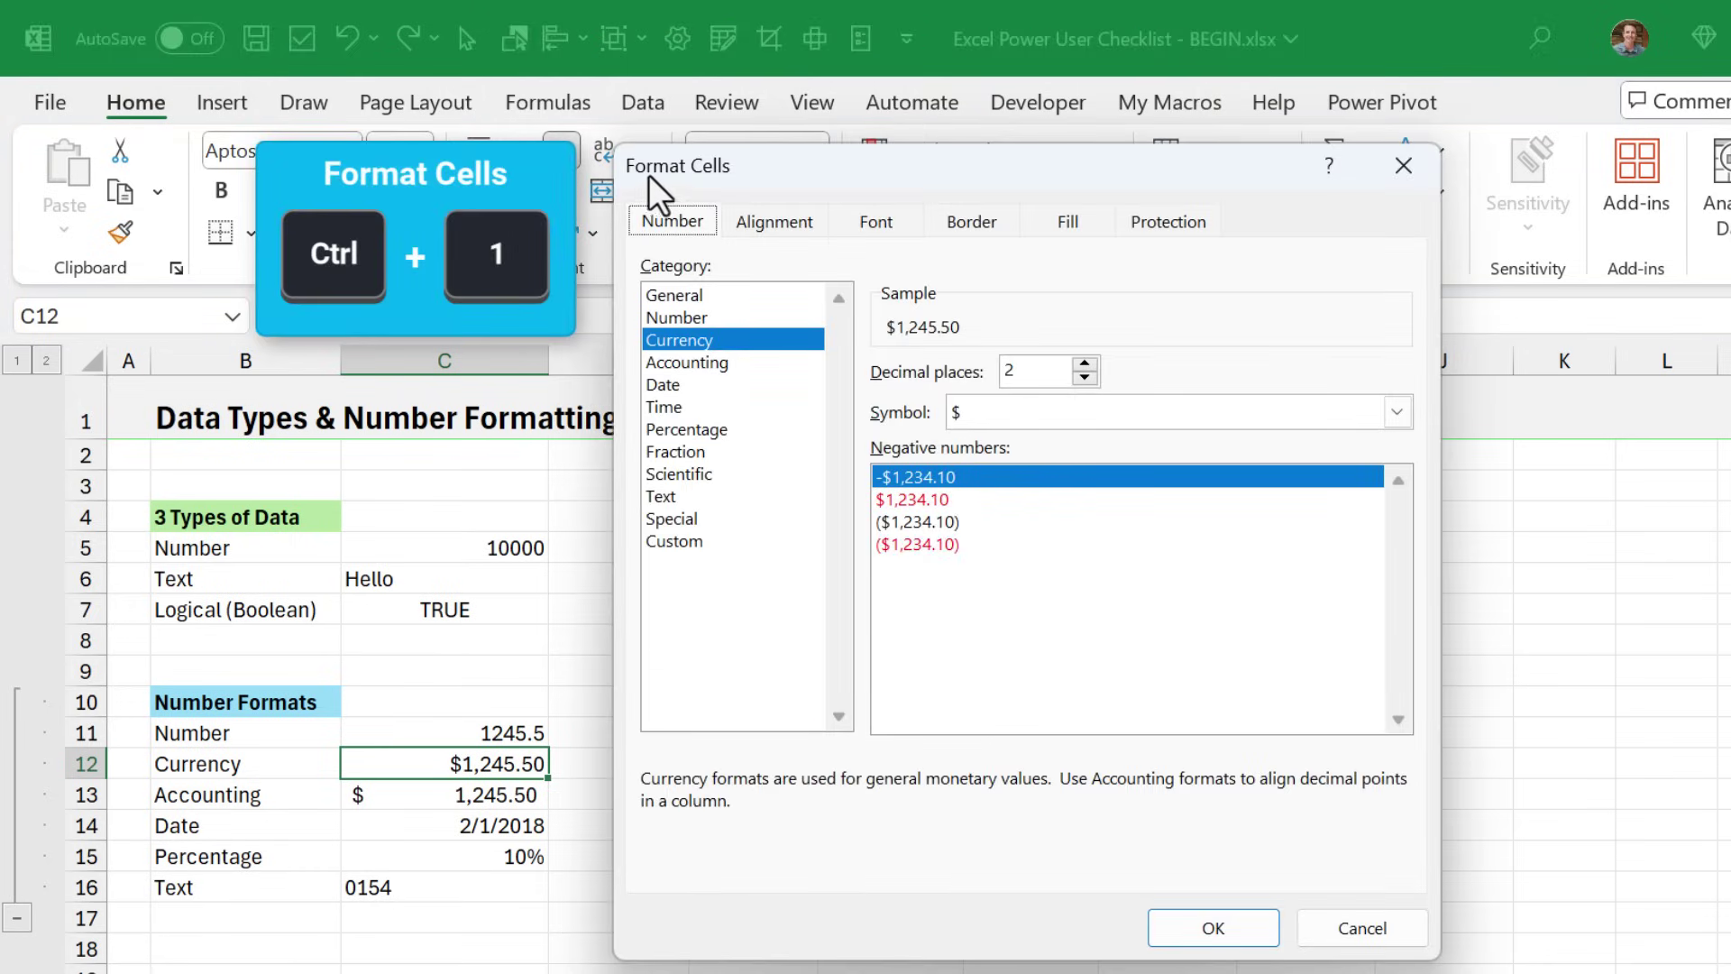
left_click(684, 362)
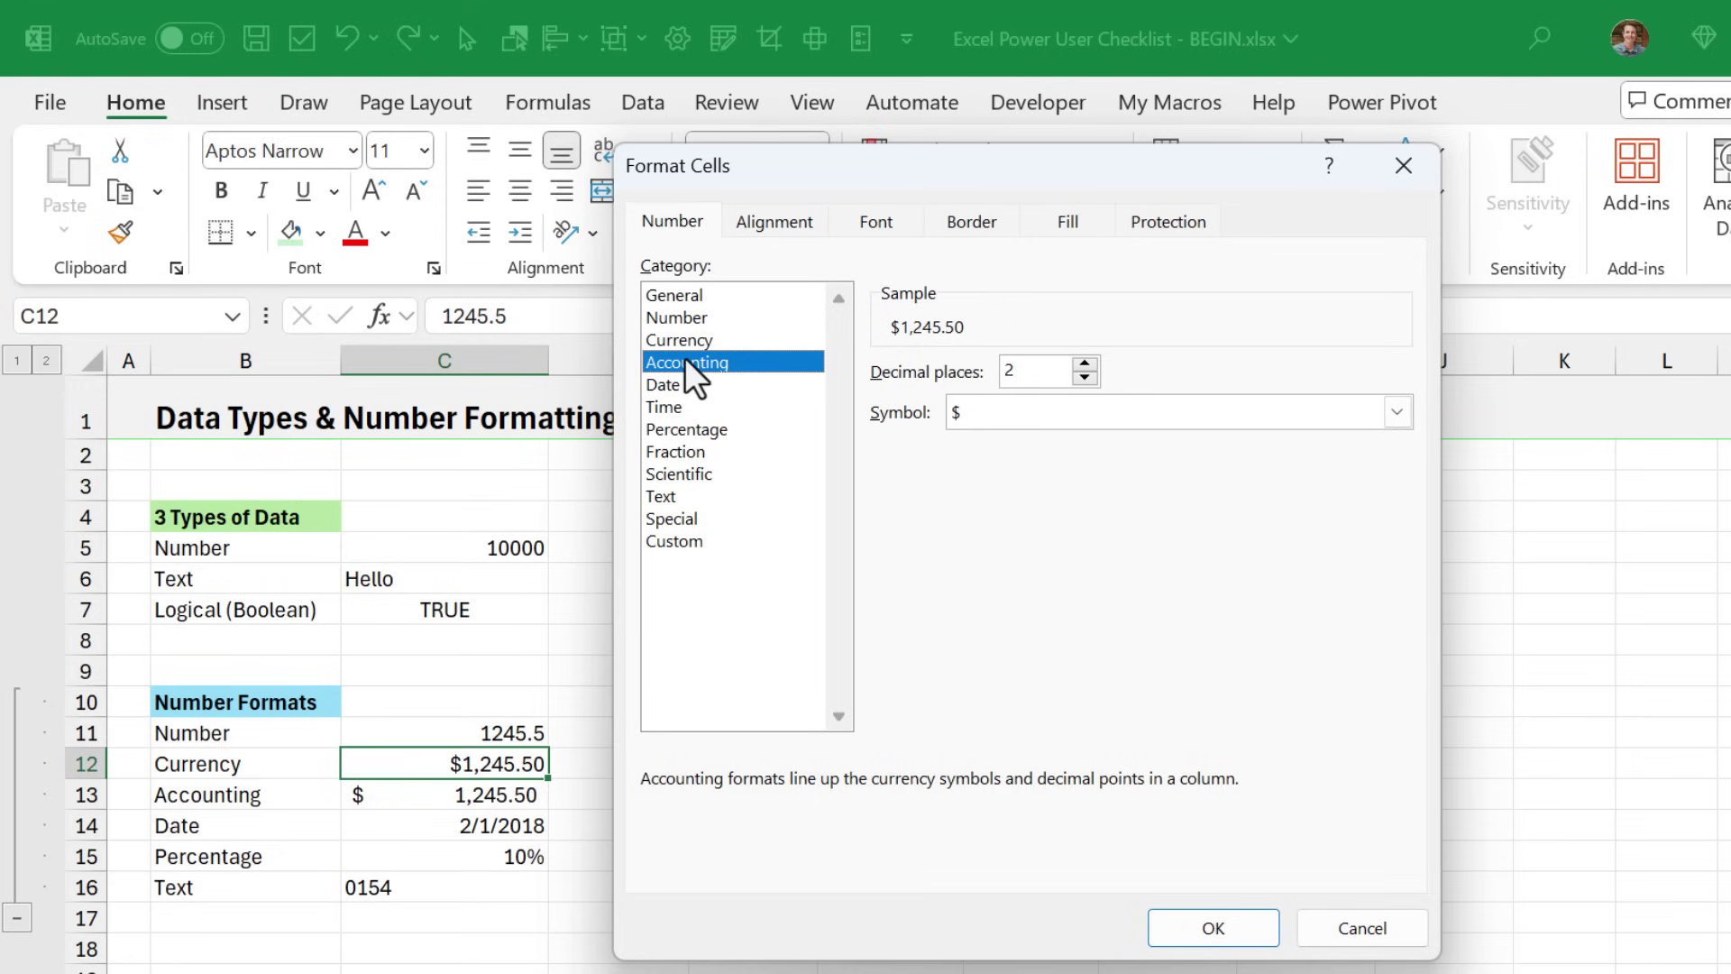
left_click(679, 547)
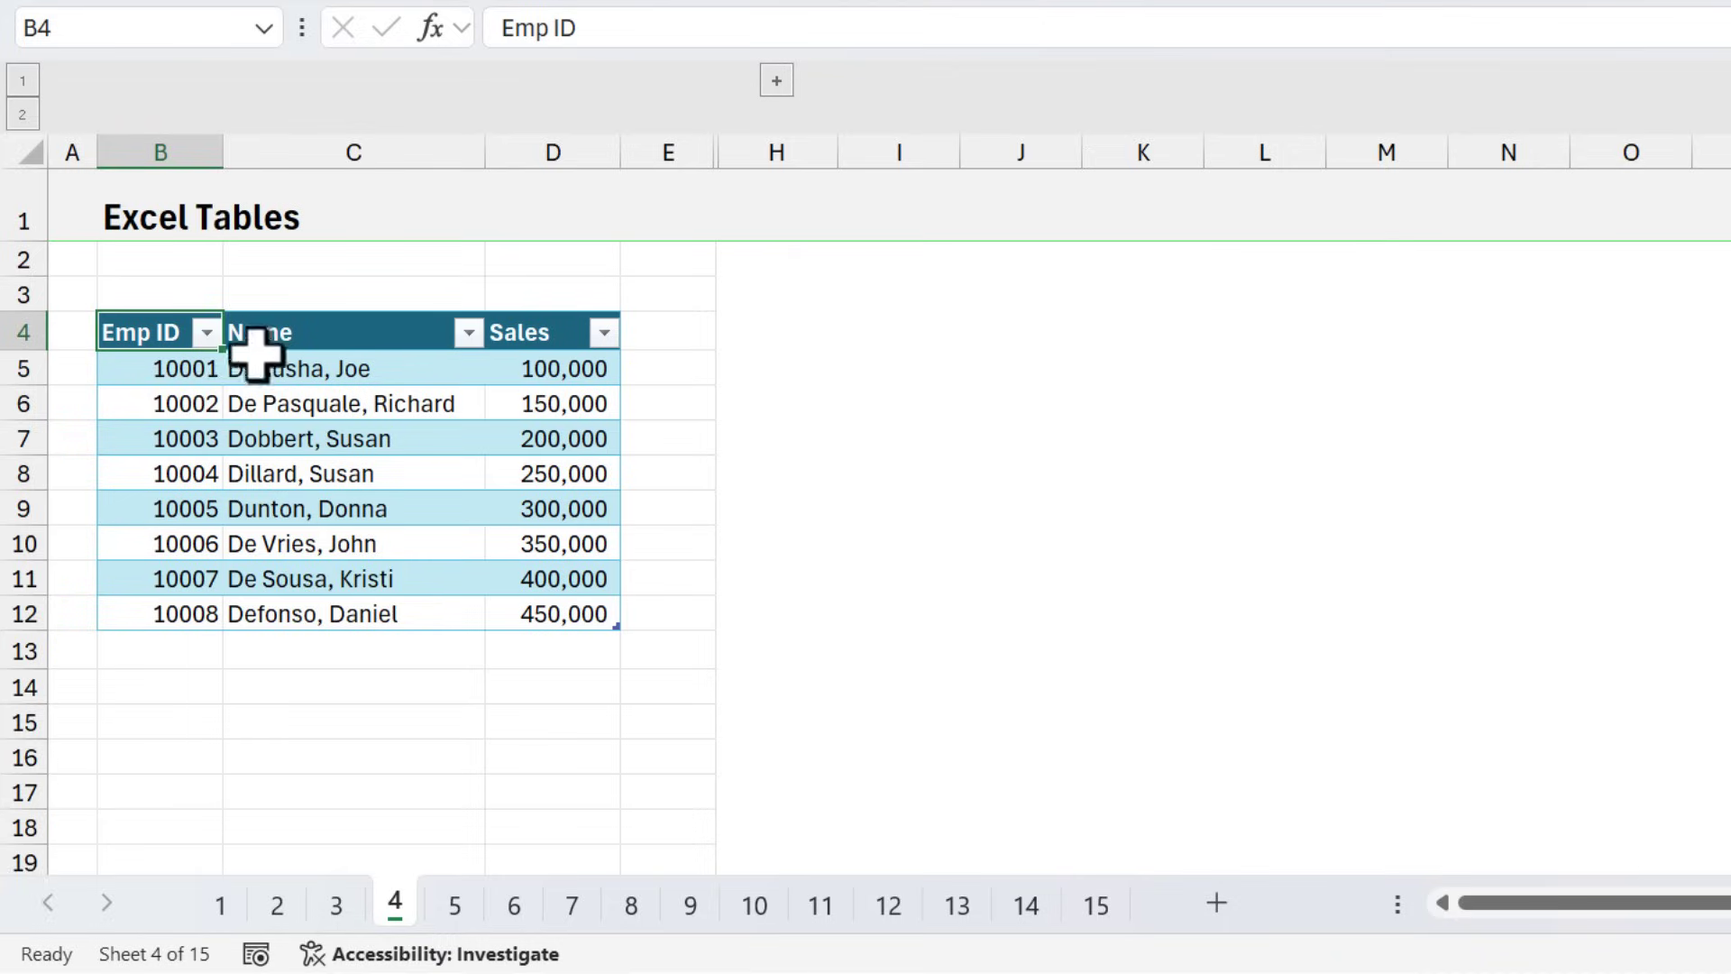
Add employee ID 10009 as a new row below the table.
left_click(208, 333)
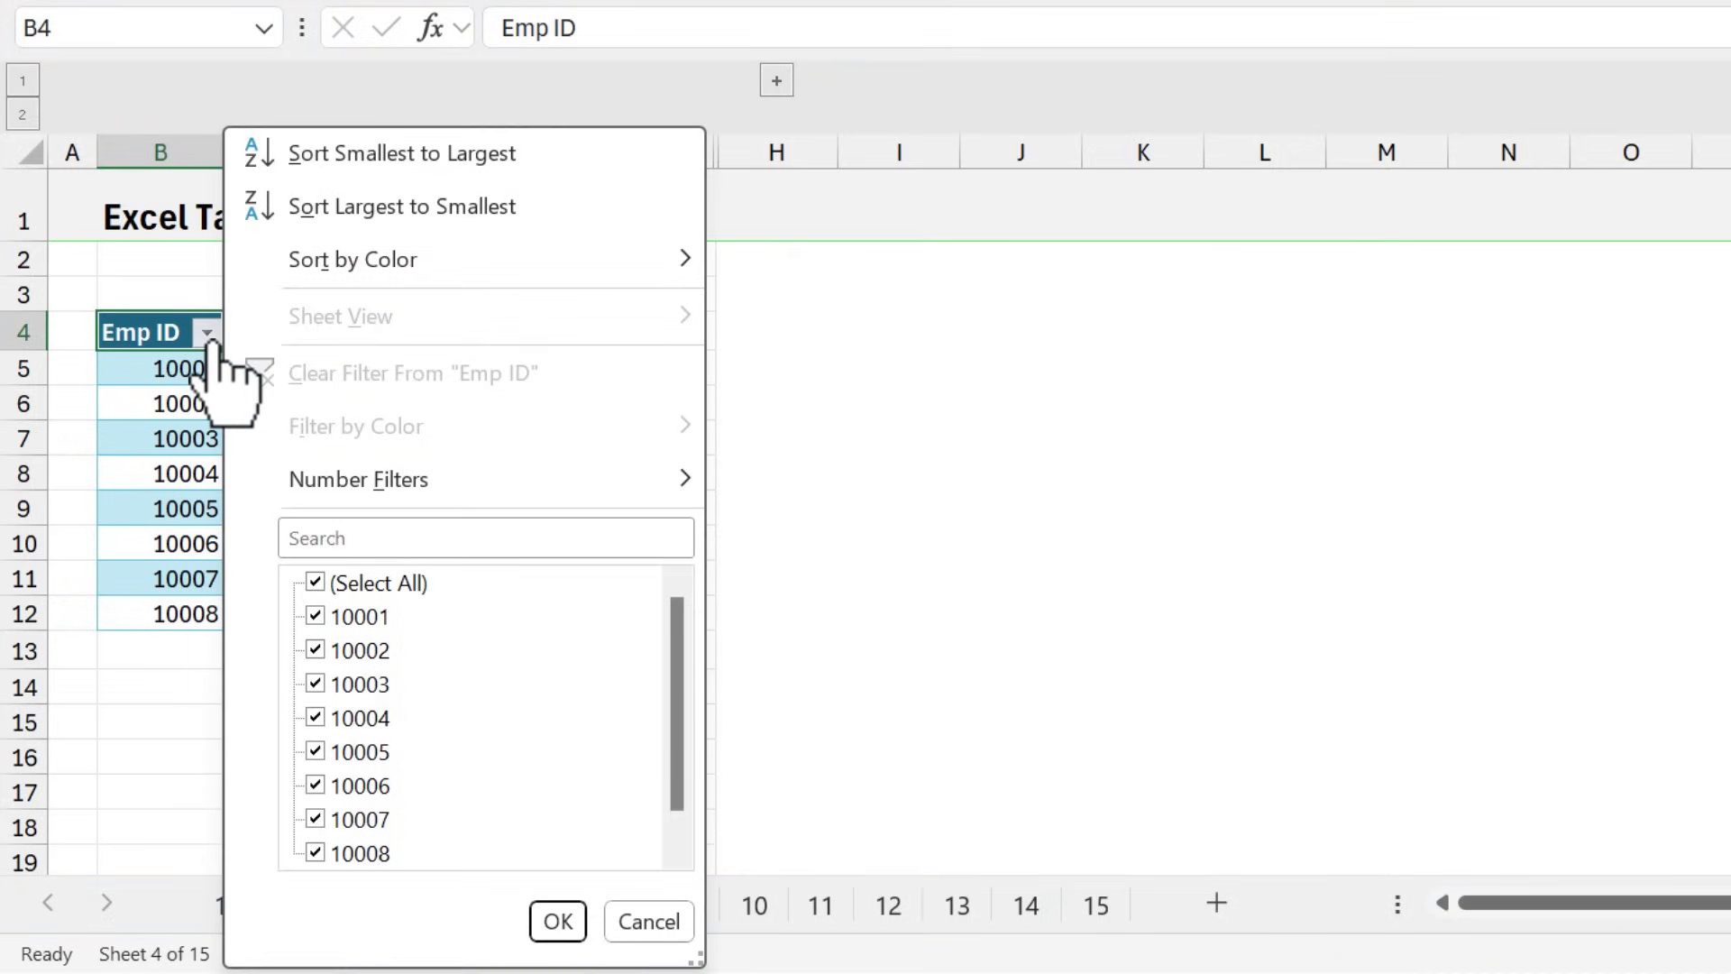
left_click(209, 338)
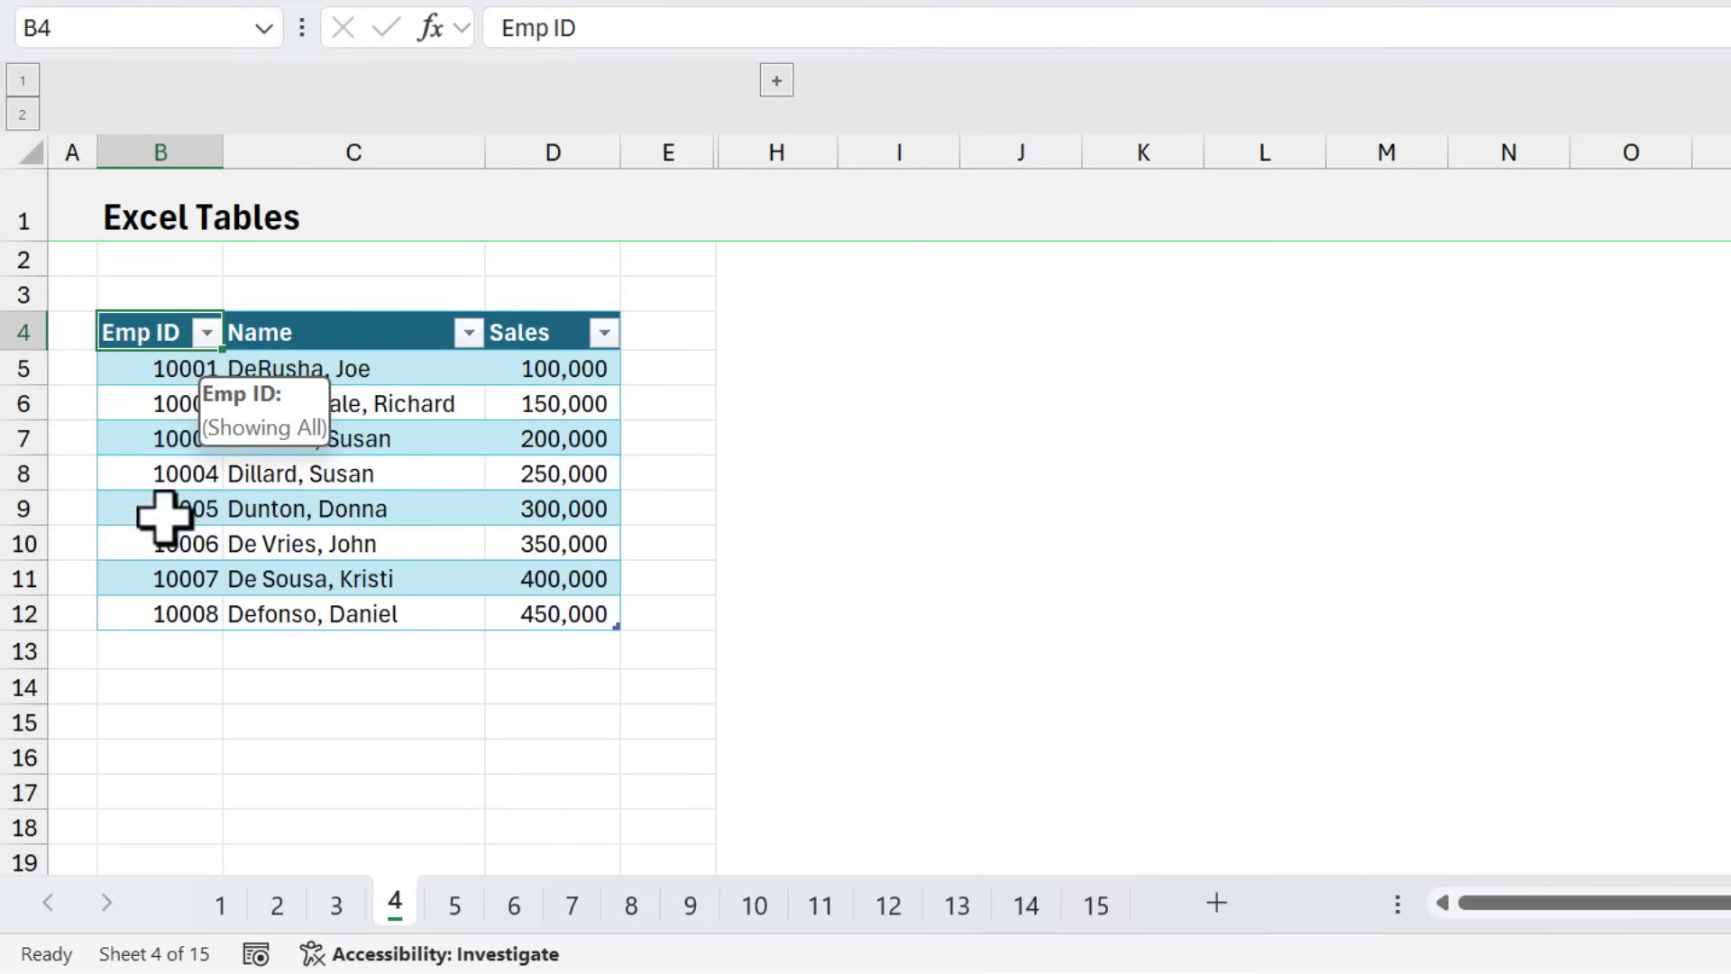
left_click(160, 647)
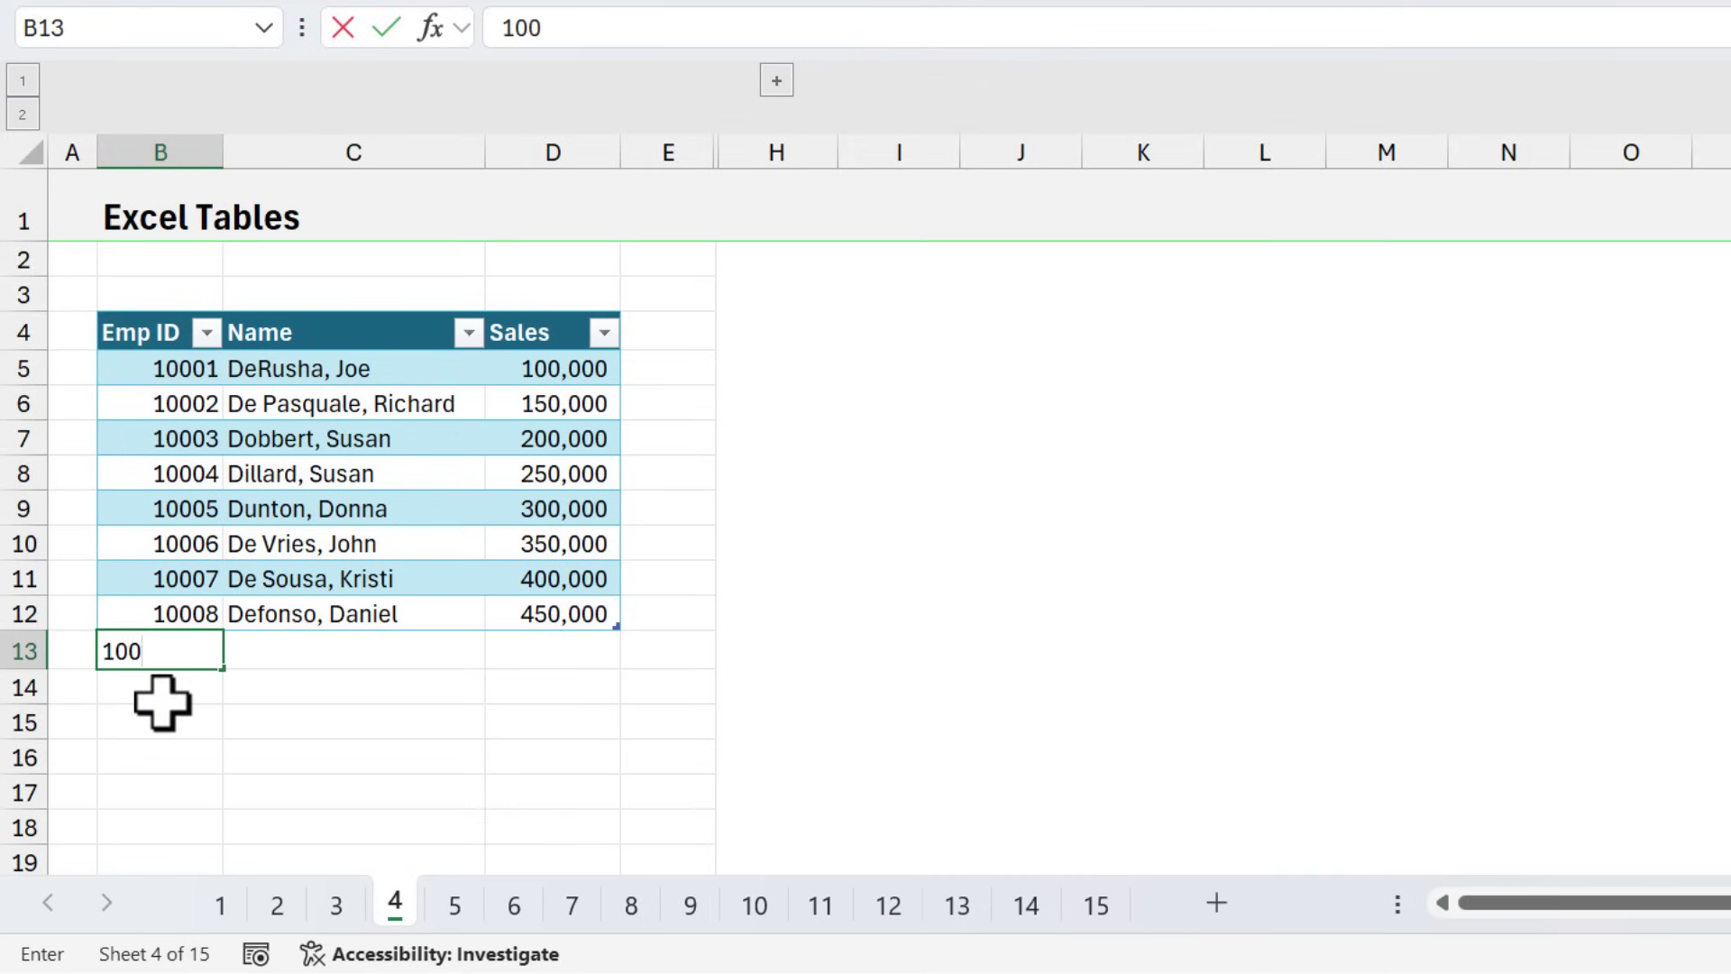
key("Return")
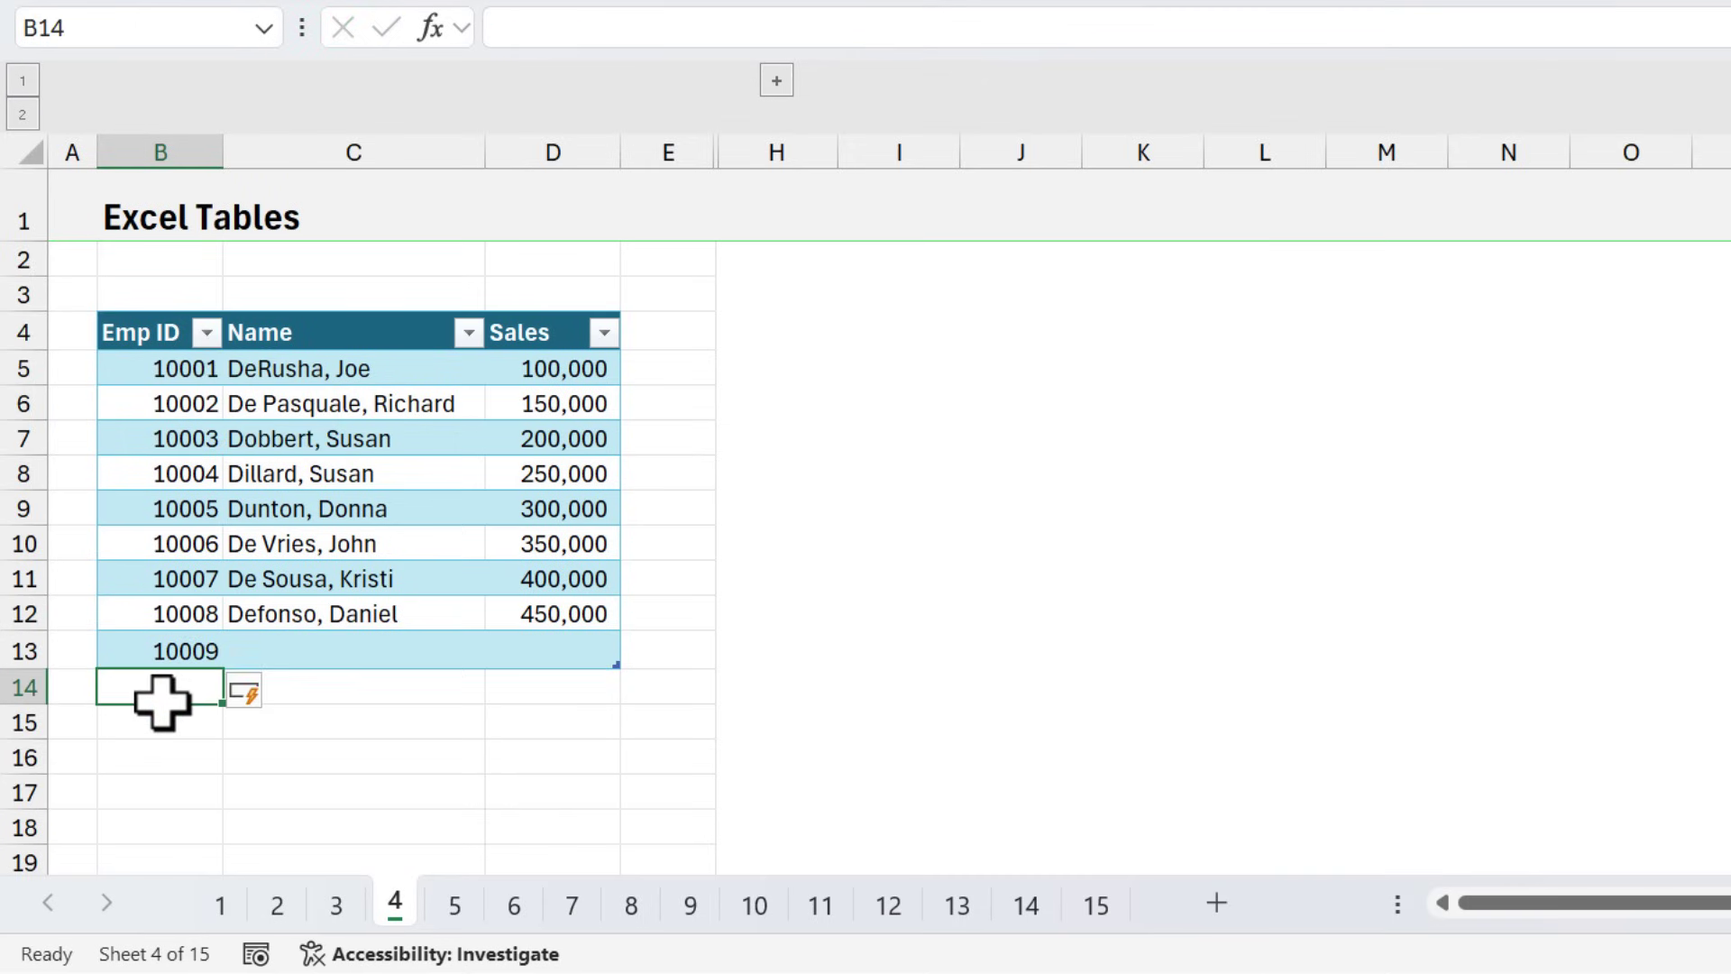
left_click(169, 653)
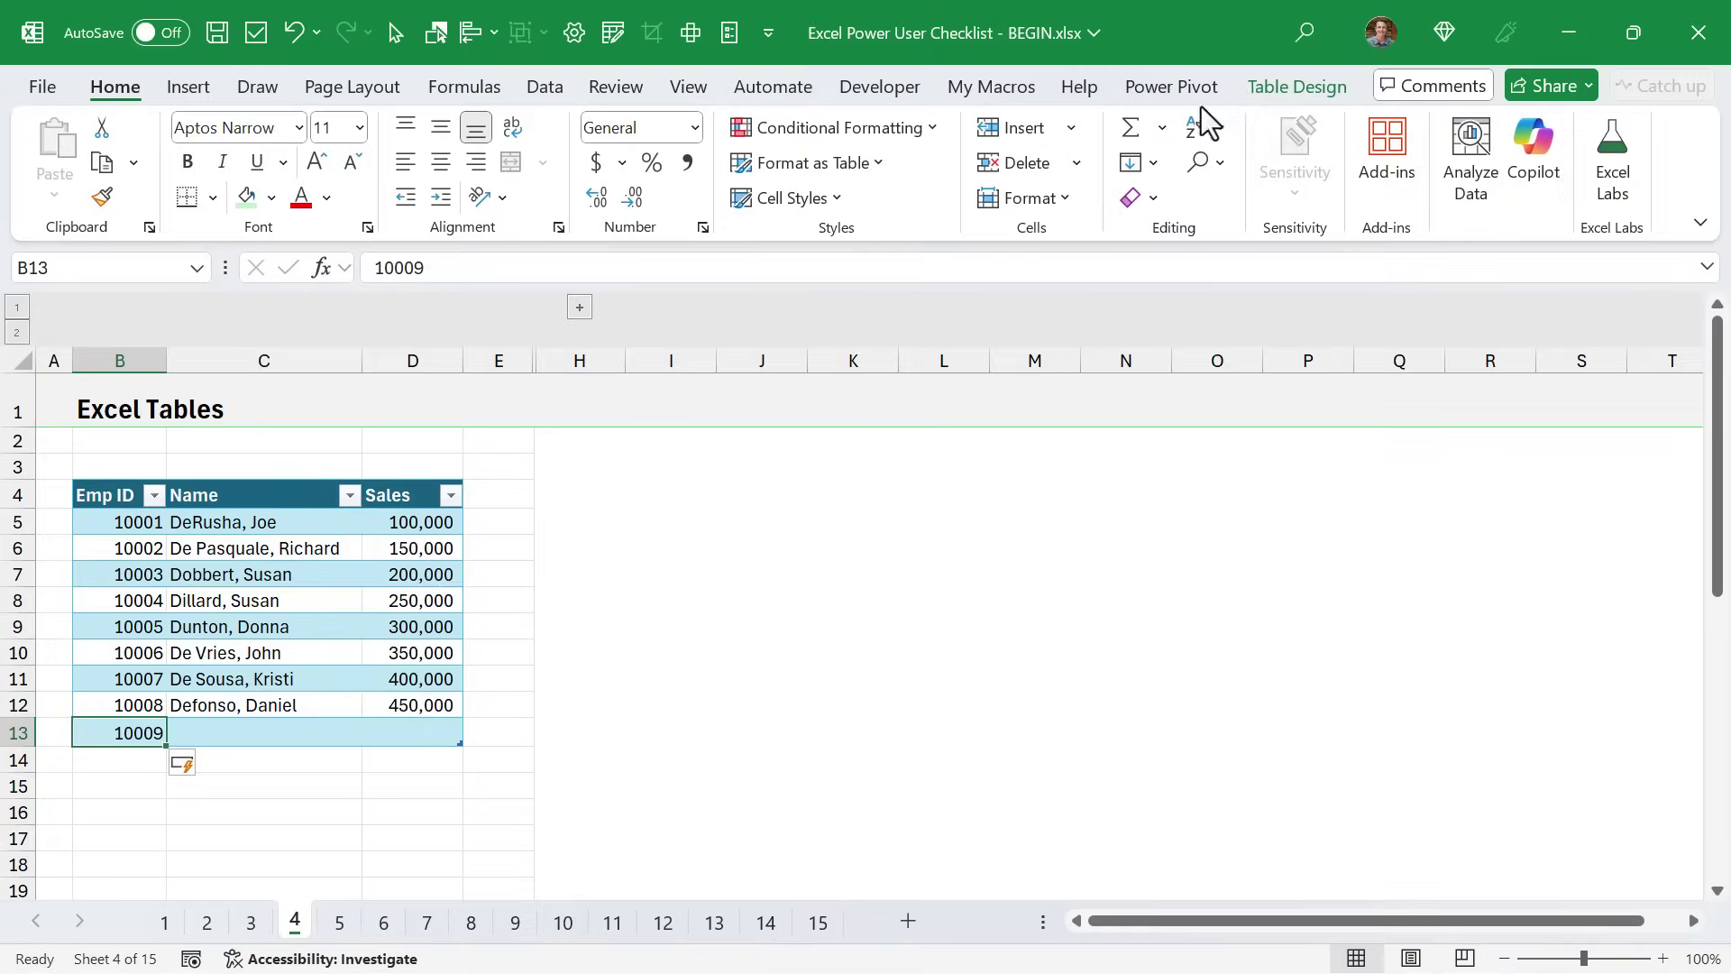
Turn on the table's Total Row to sum Sales.
left_click(1295, 86)
left_click(1626, 169)
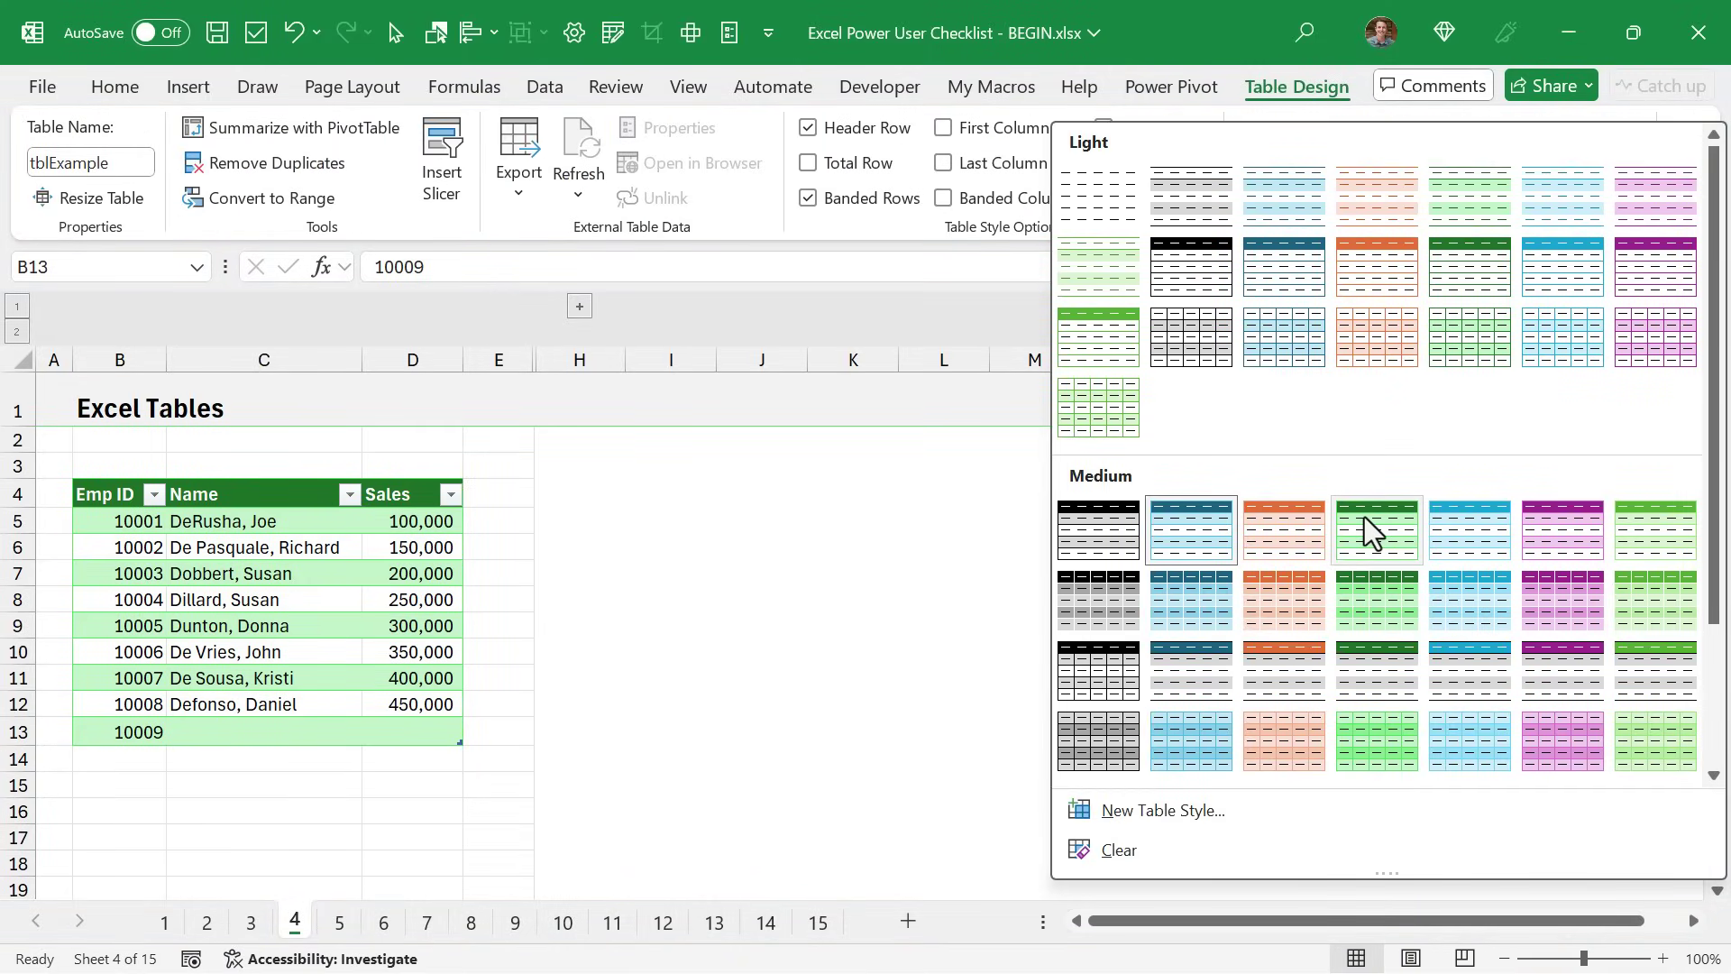
left_click(907, 220)
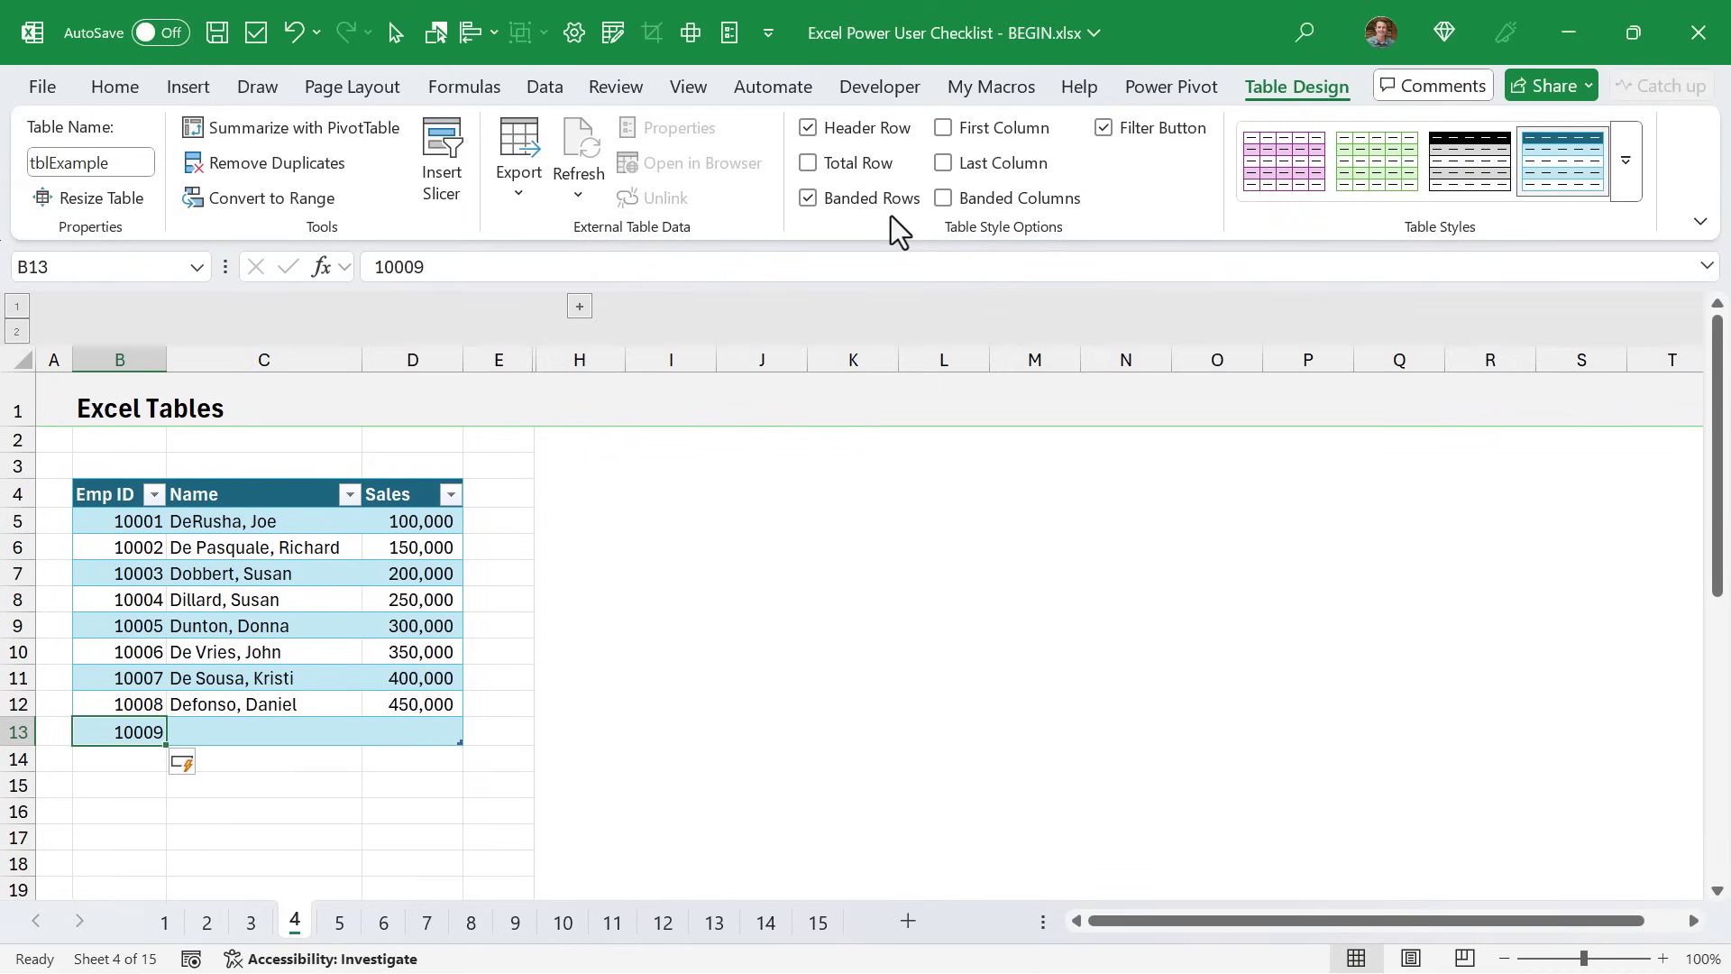
left_click(830, 166)
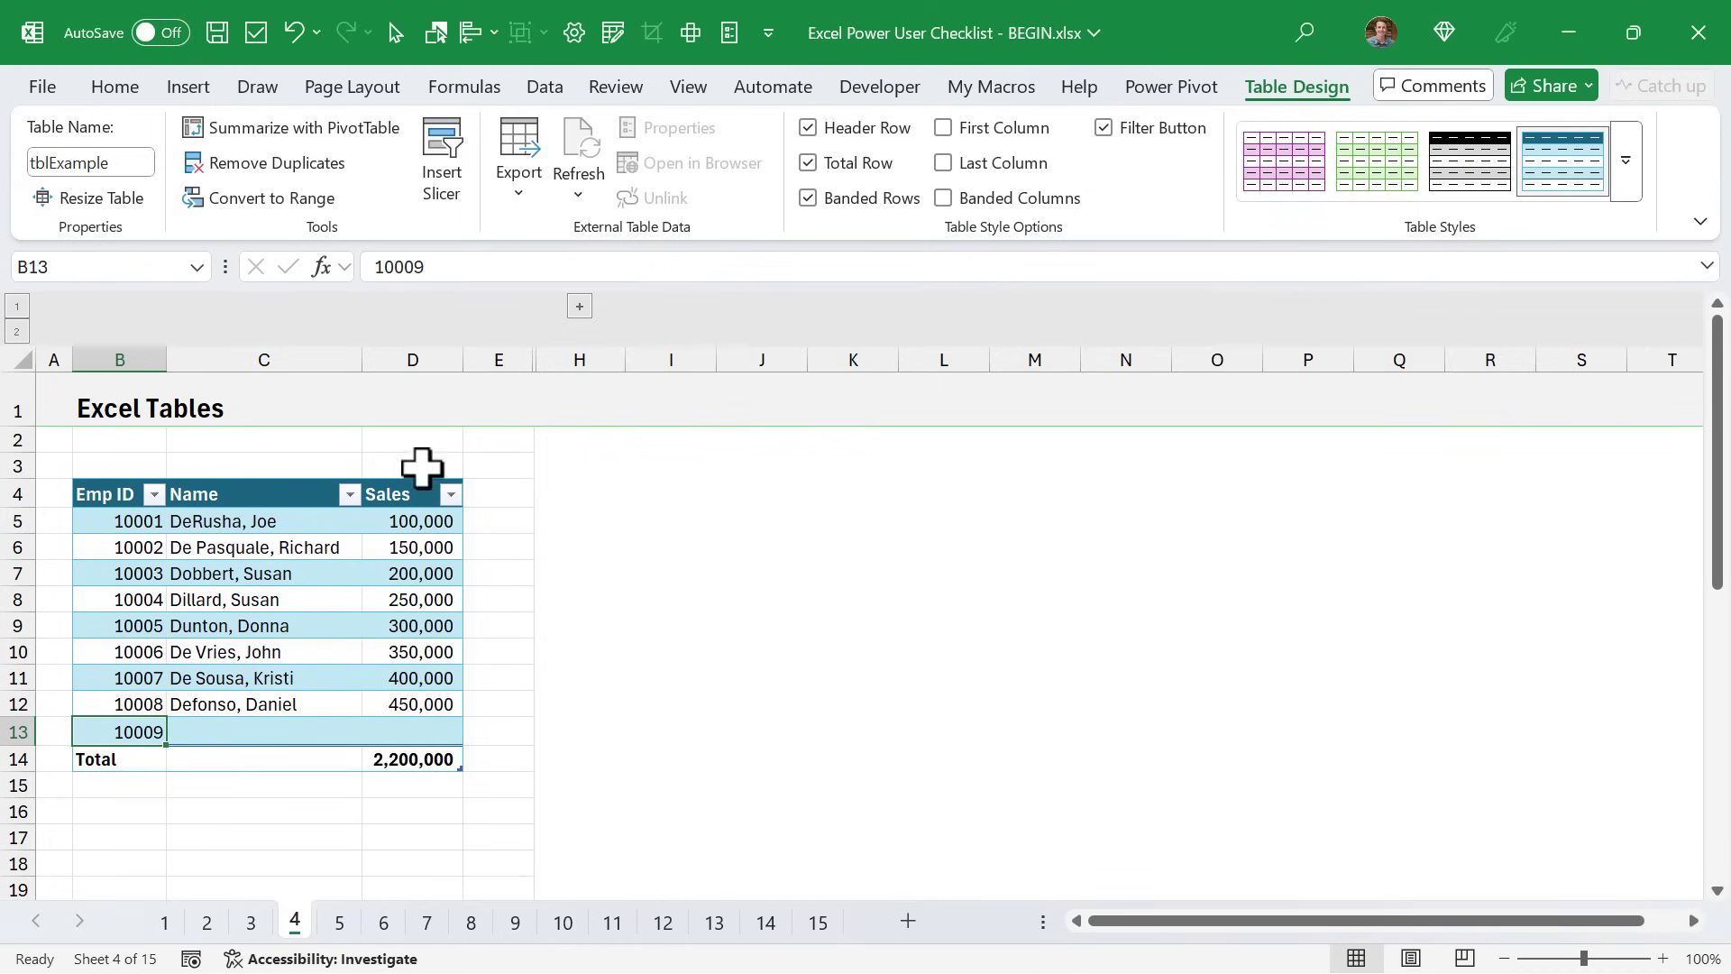
Insert a Name slicer beside the table and filter it to a single employee.
left_click(432, 184)
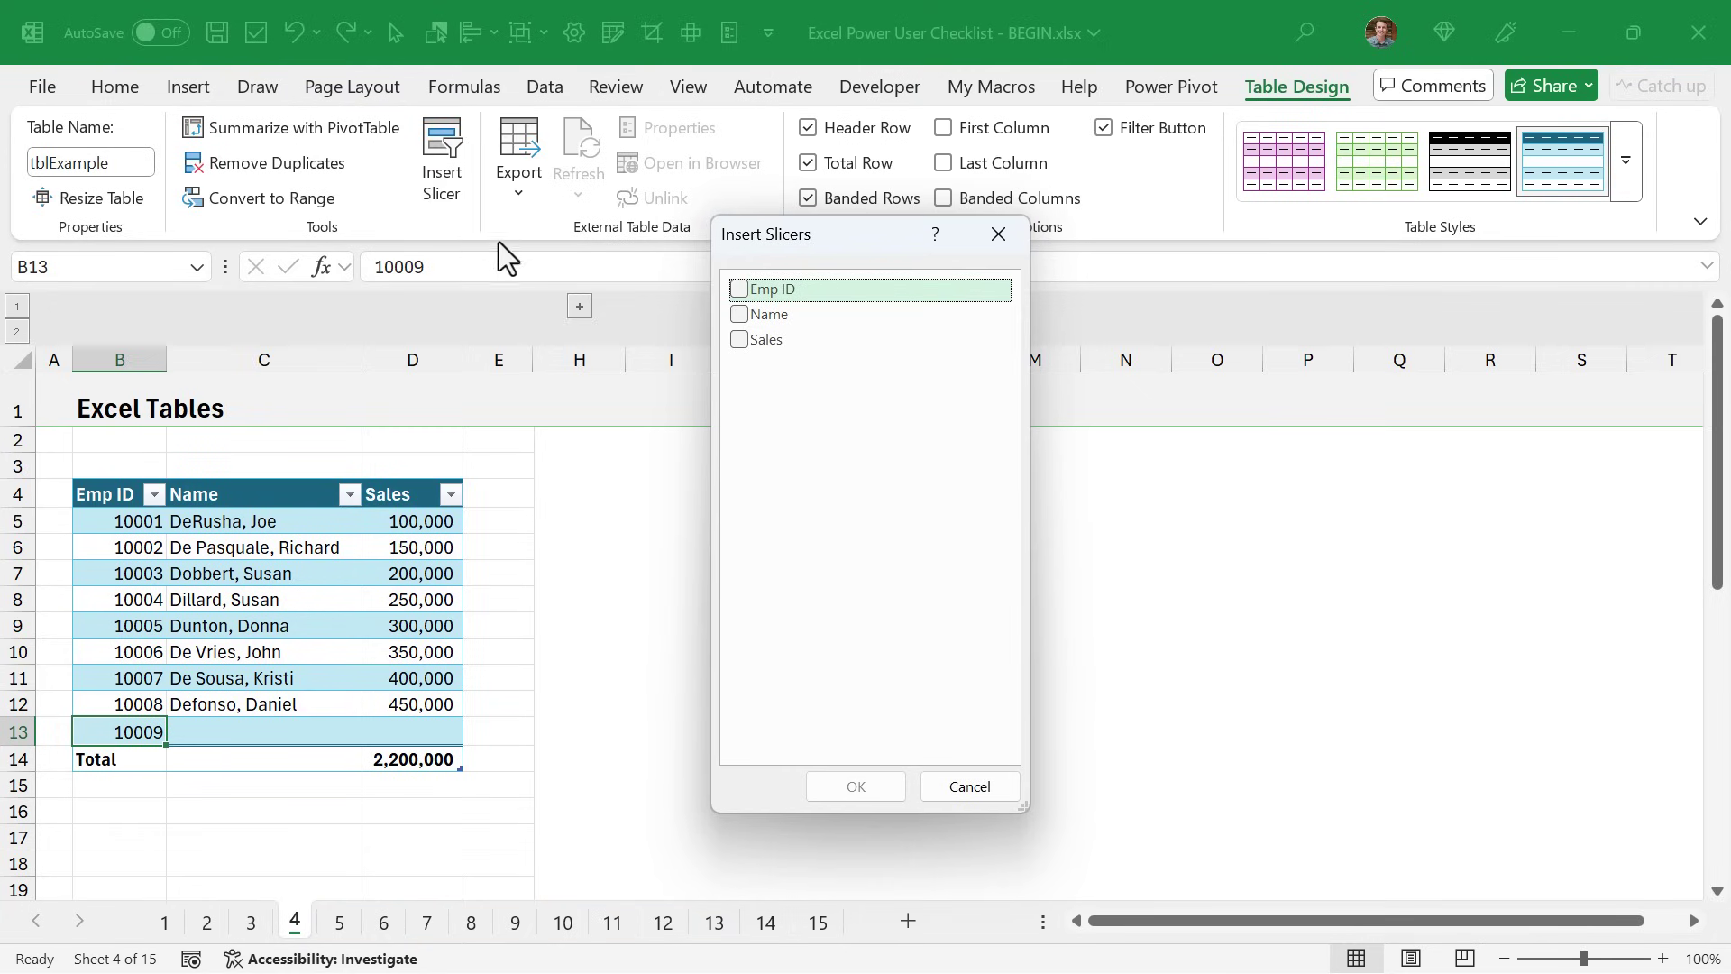
left_click(739, 315)
left_click(824, 786)
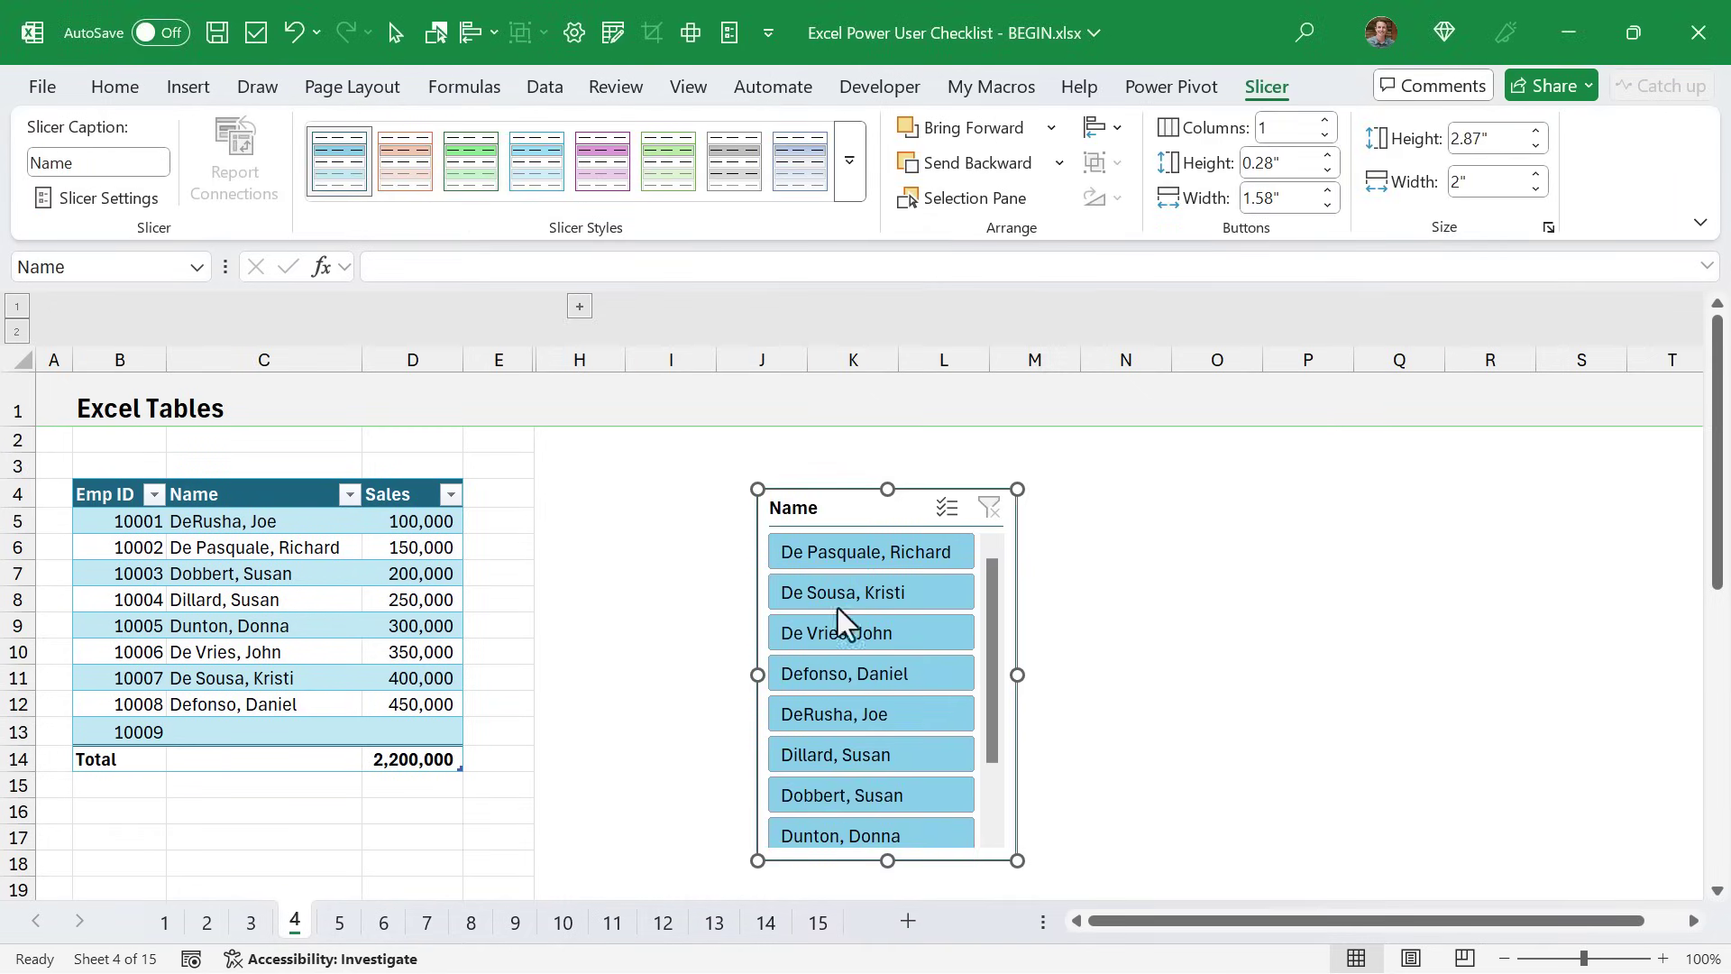
left_click_drag(847, 504, 682, 485)
left_click(676, 541)
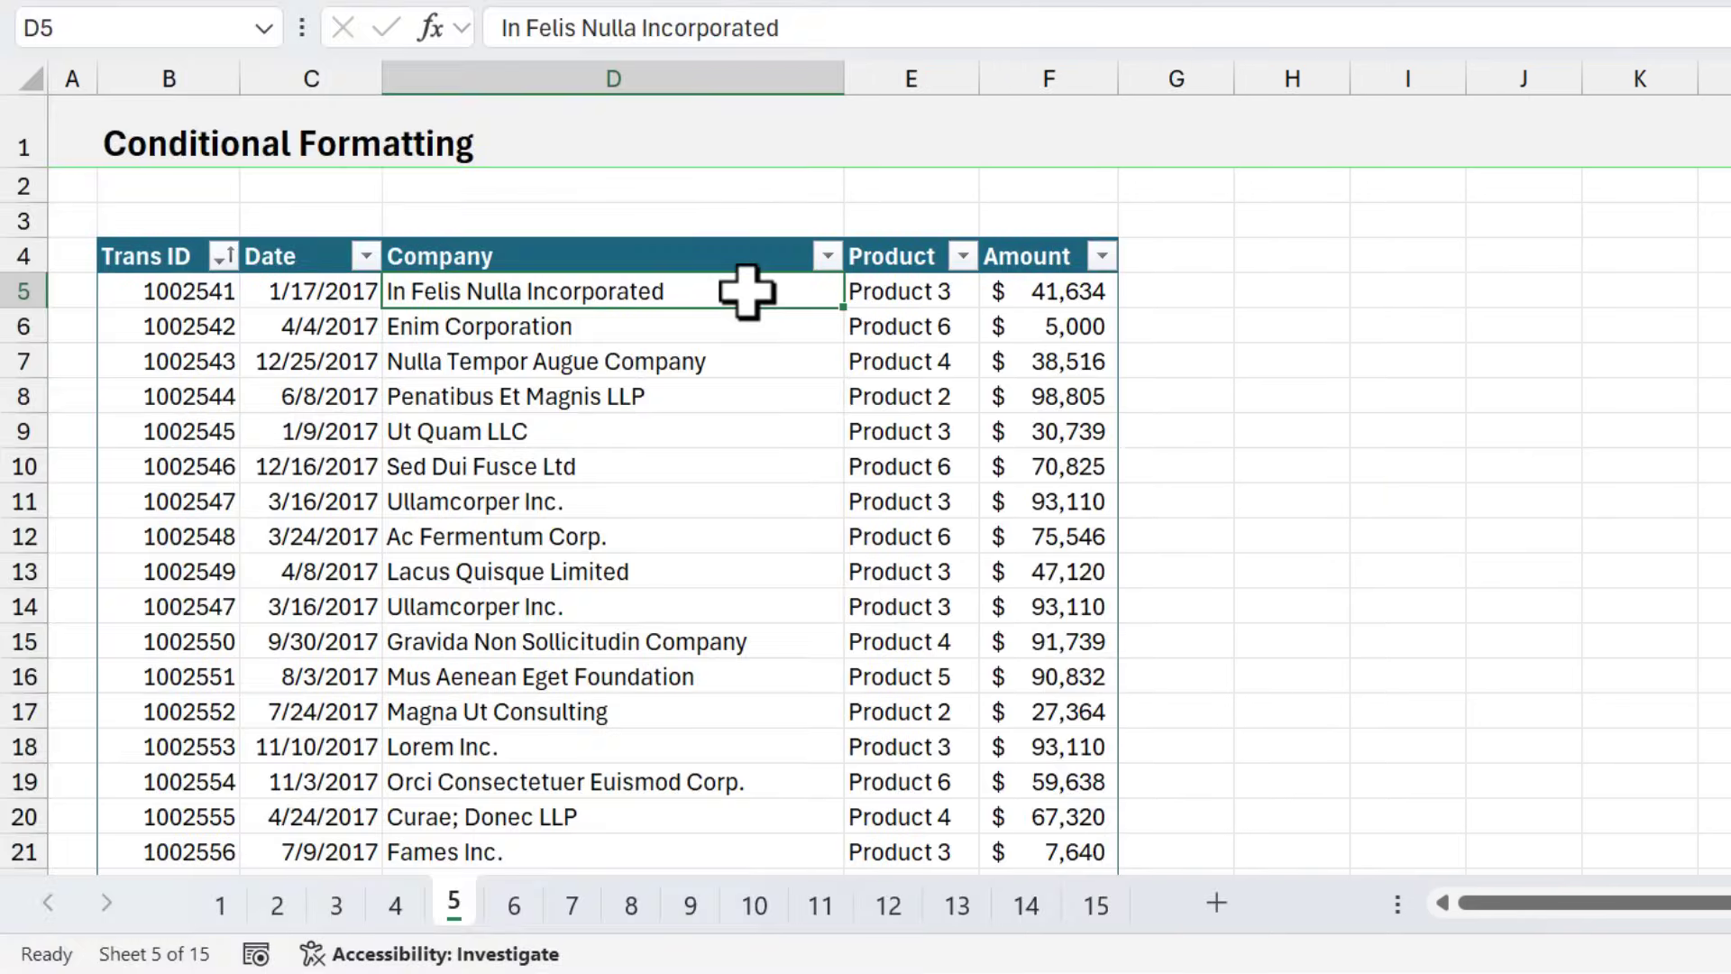
Highlight duplicate Company names in light red with a Duplicate Values rule.
left_click(729, 239)
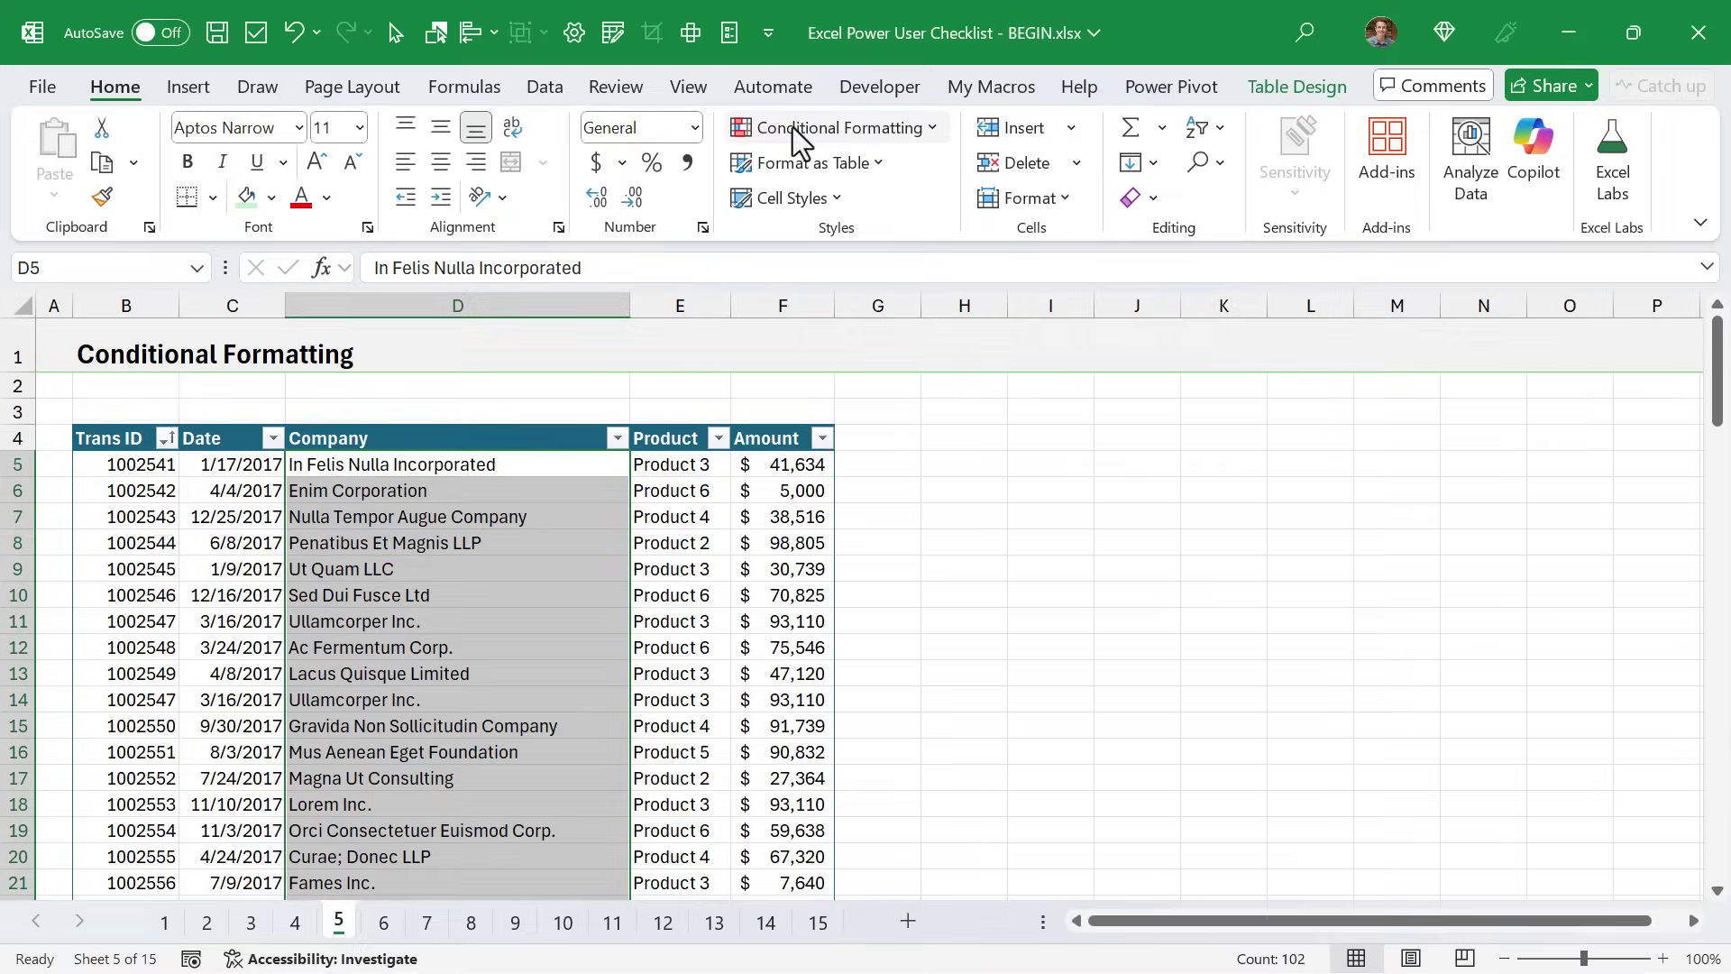
left_click(793, 128)
mouse_move(797, 170)
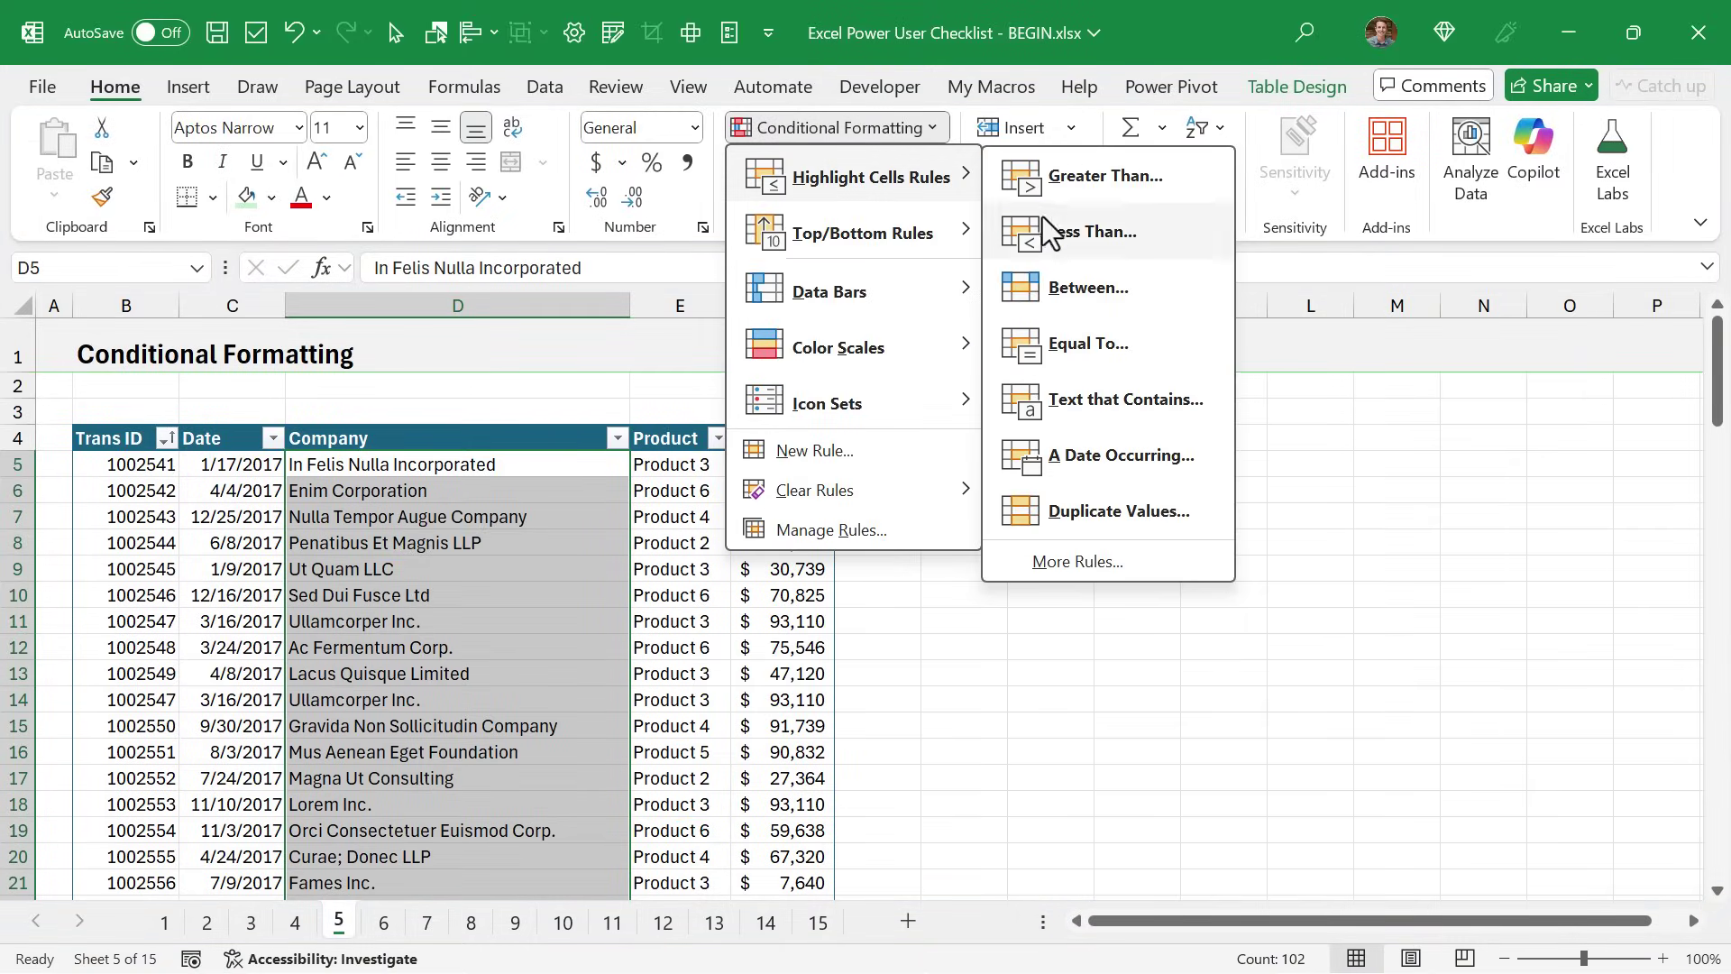
left_click(1063, 522)
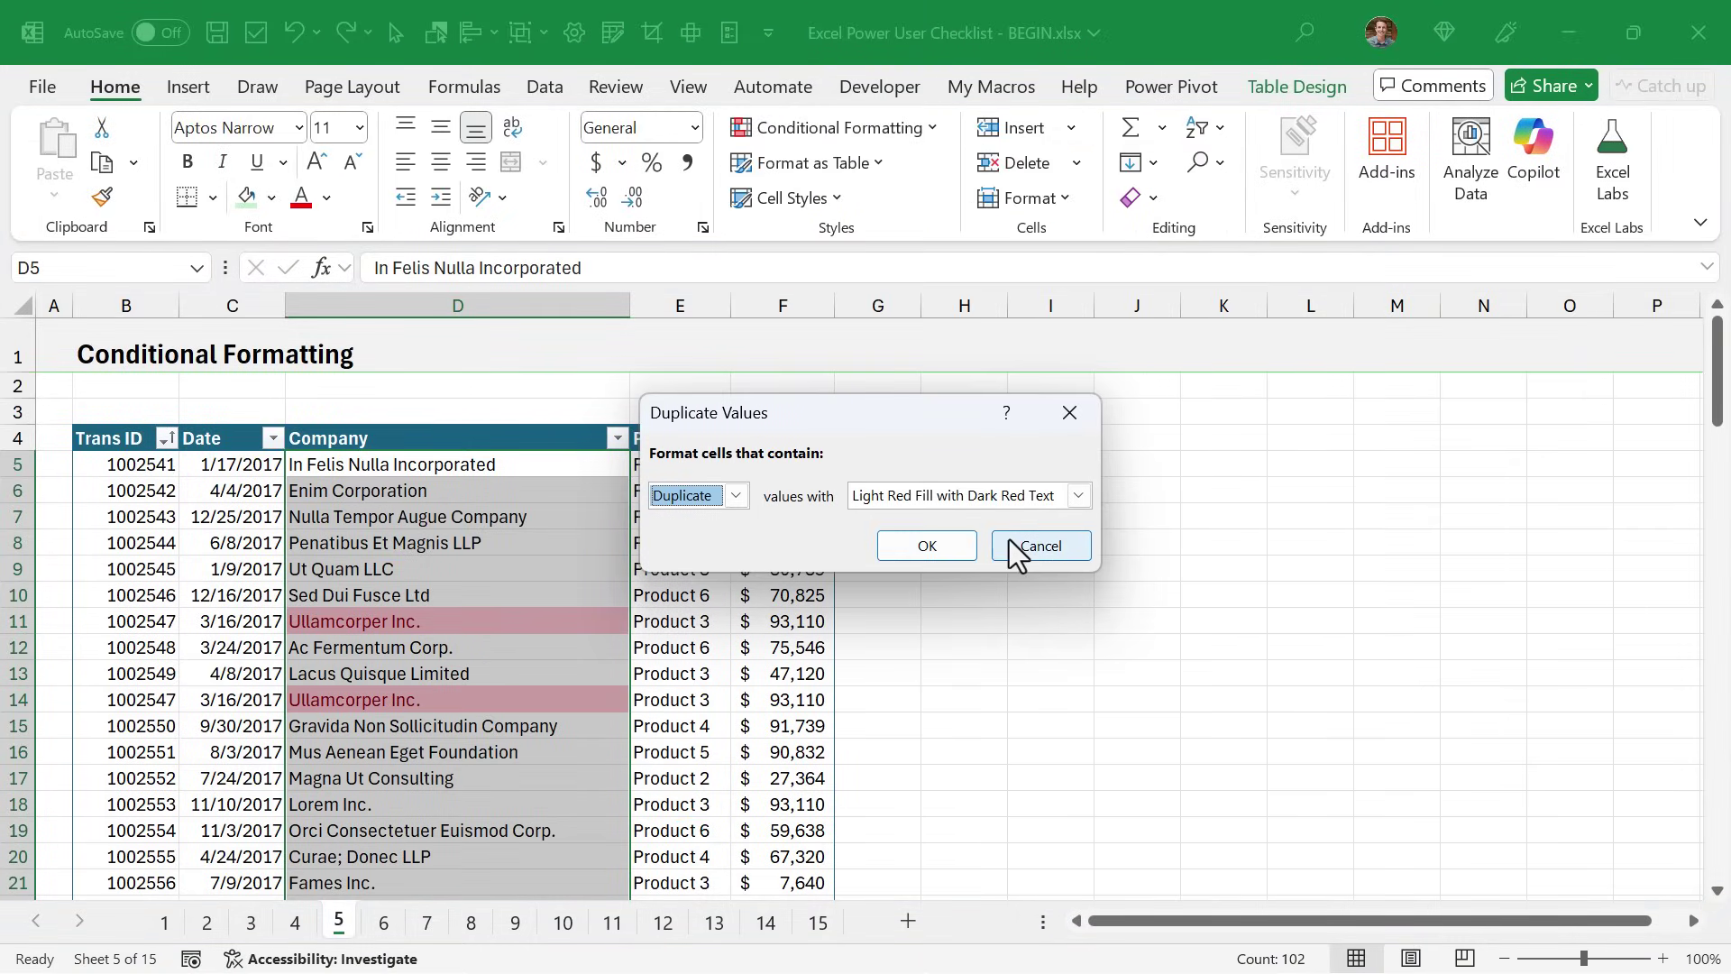
left_click(930, 550)
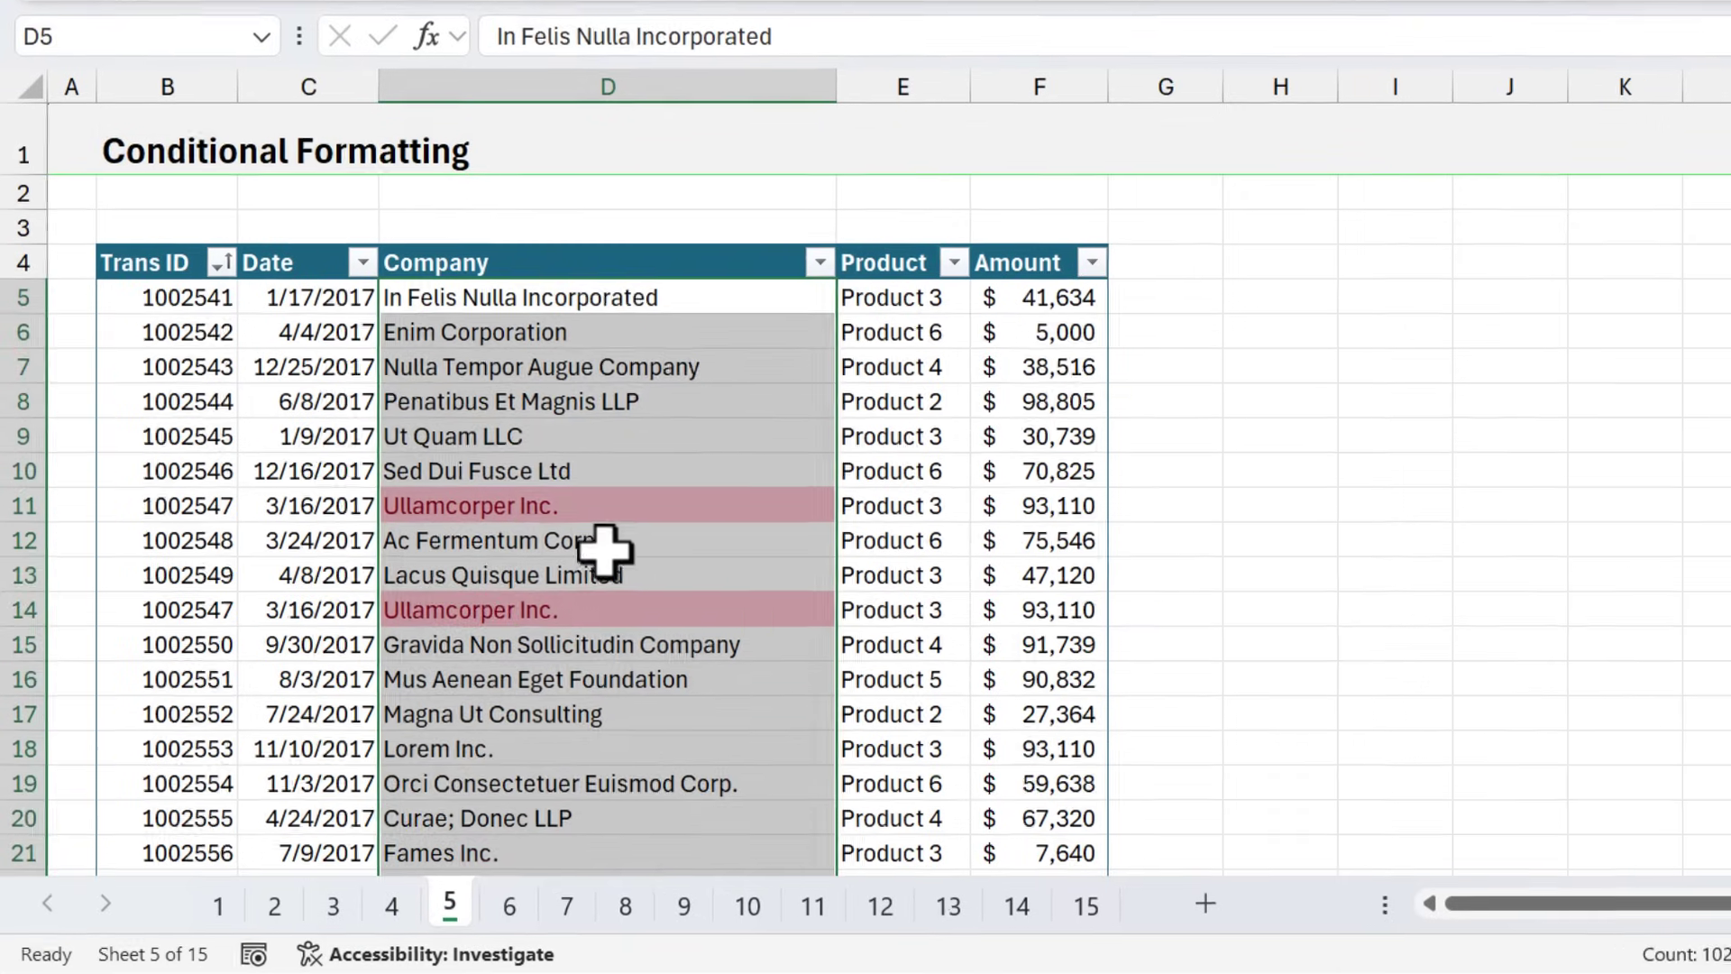
left_click(604, 550)
Change the End Date in C4 to 12/31/2025.
scroll(604, 550, "down", 8)
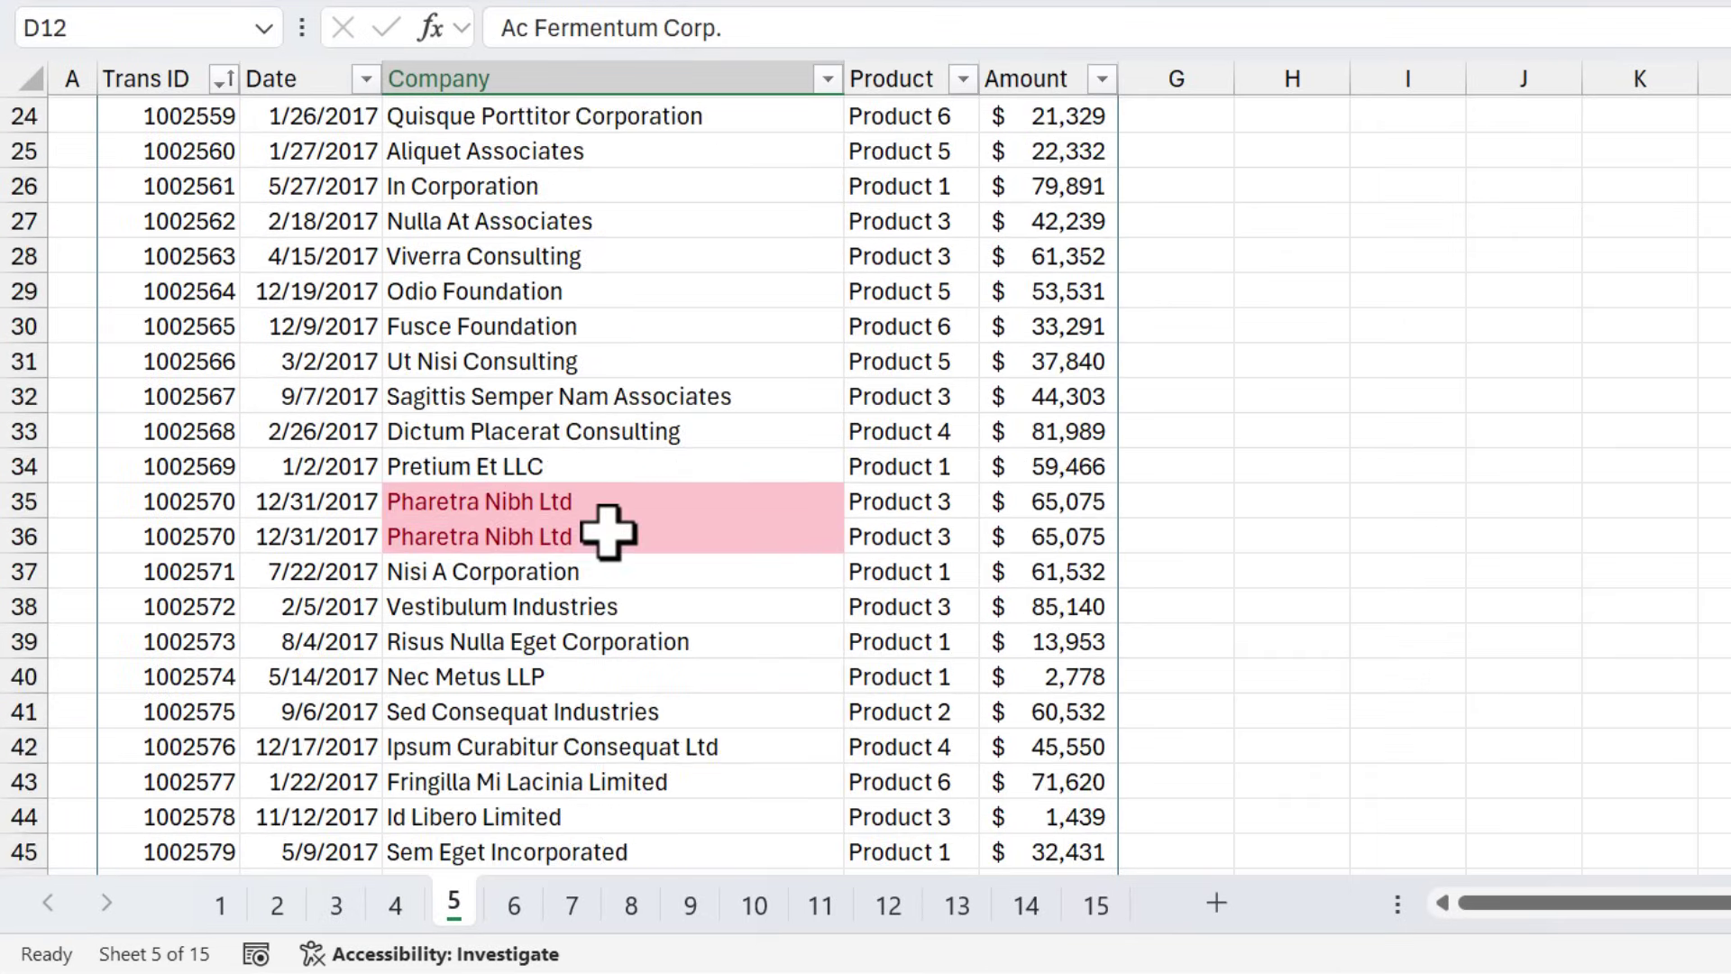
scroll(604, 532, "up", 6)
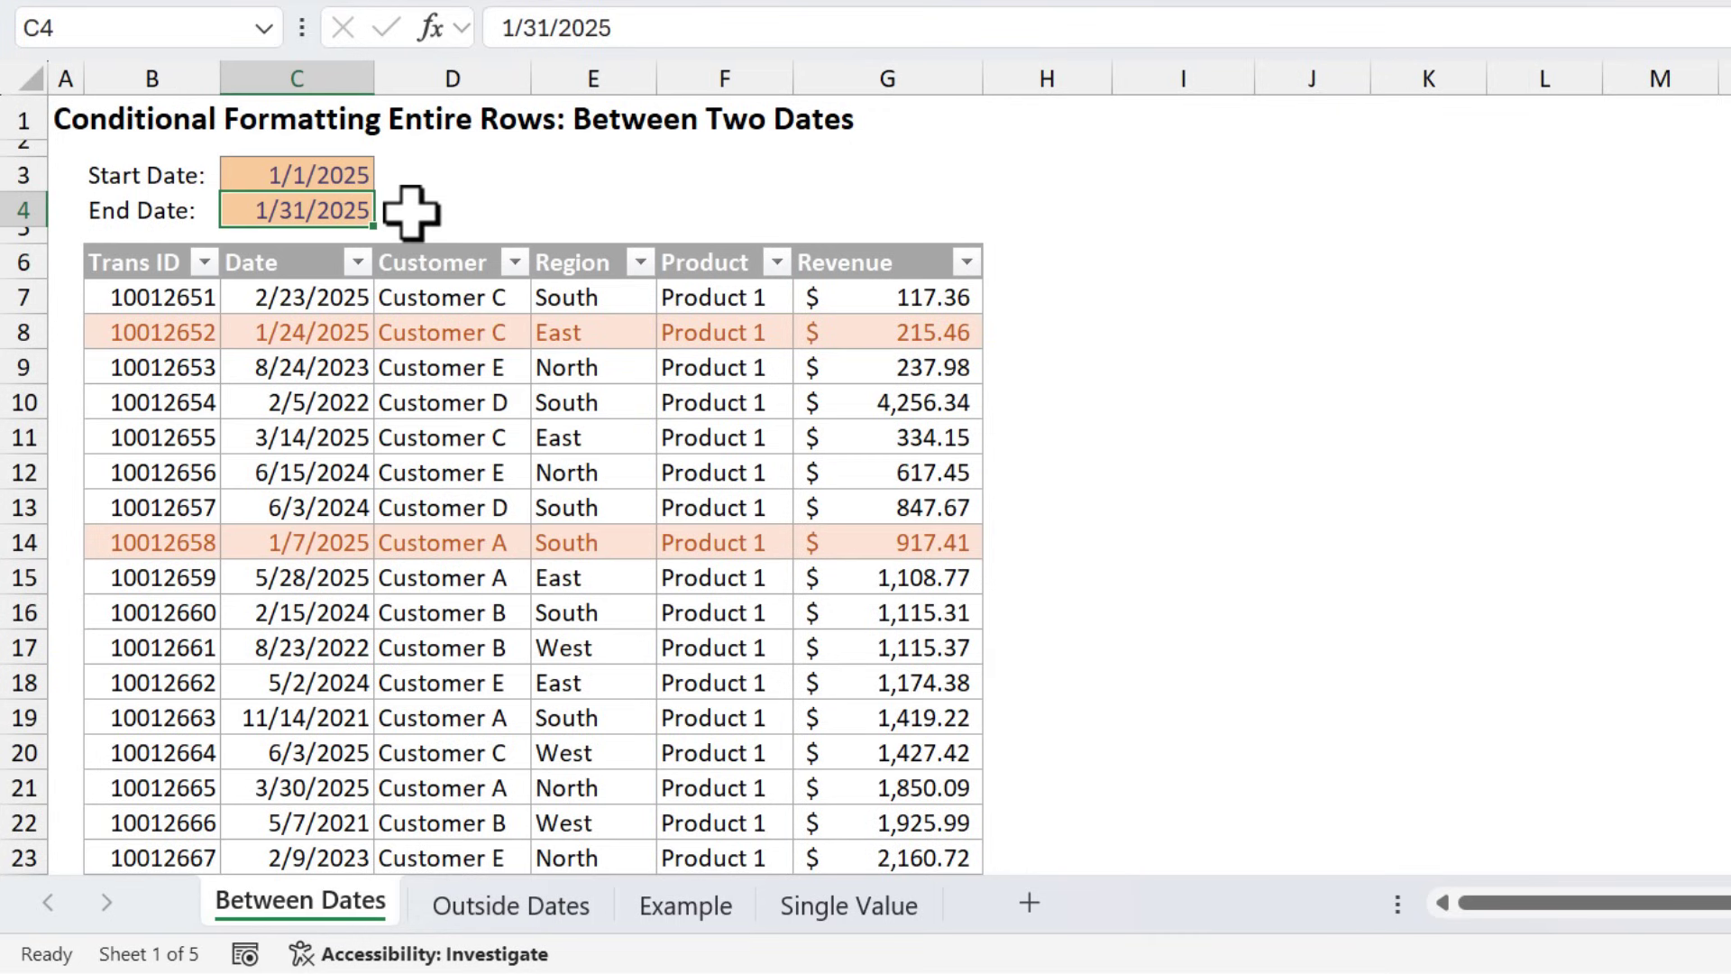
type("12/31/2025")
key("Return")
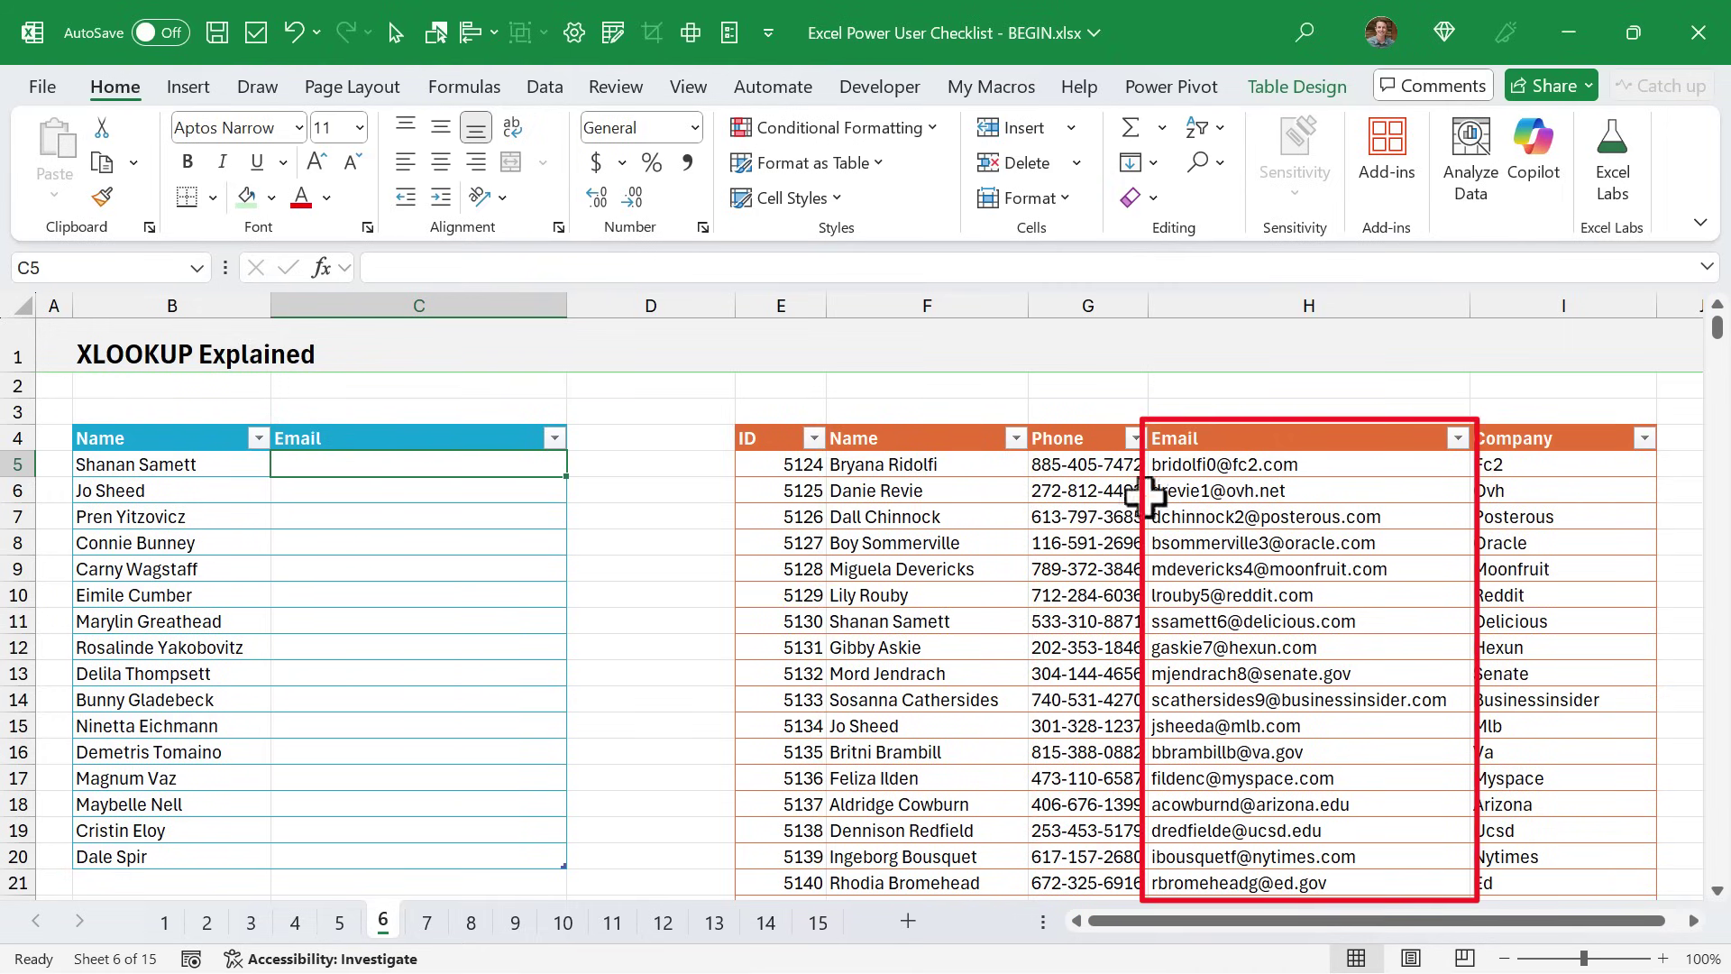
type("=xl")
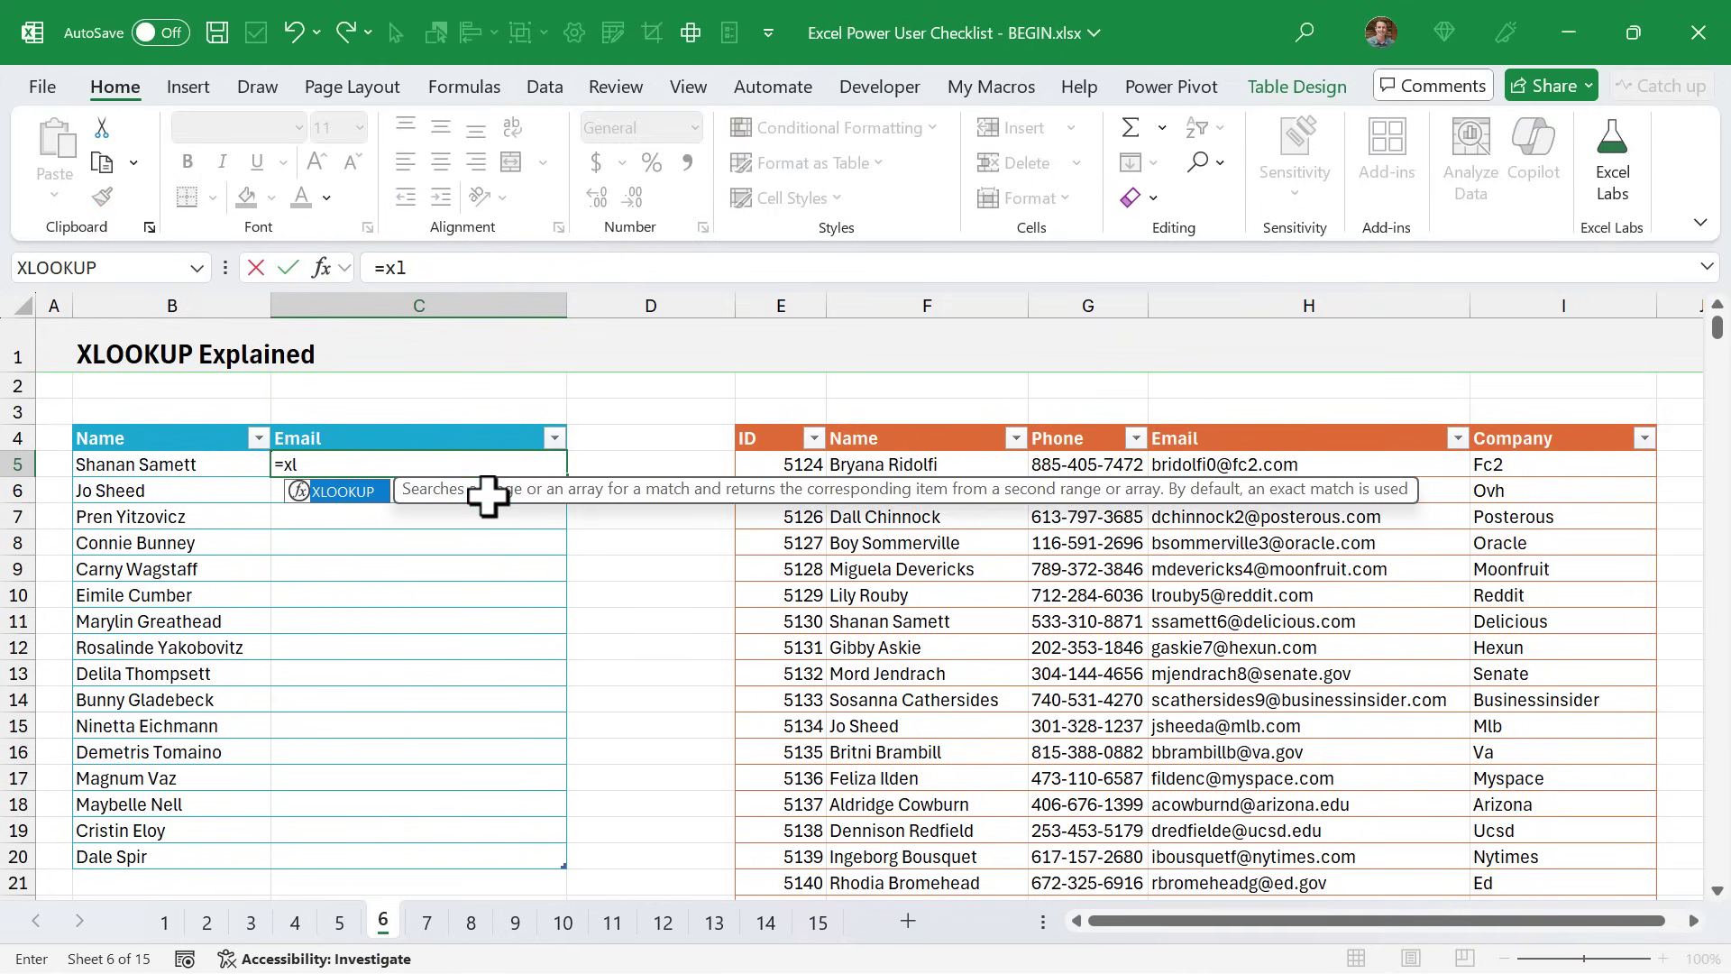
key("Tab")
left_click(230, 466)
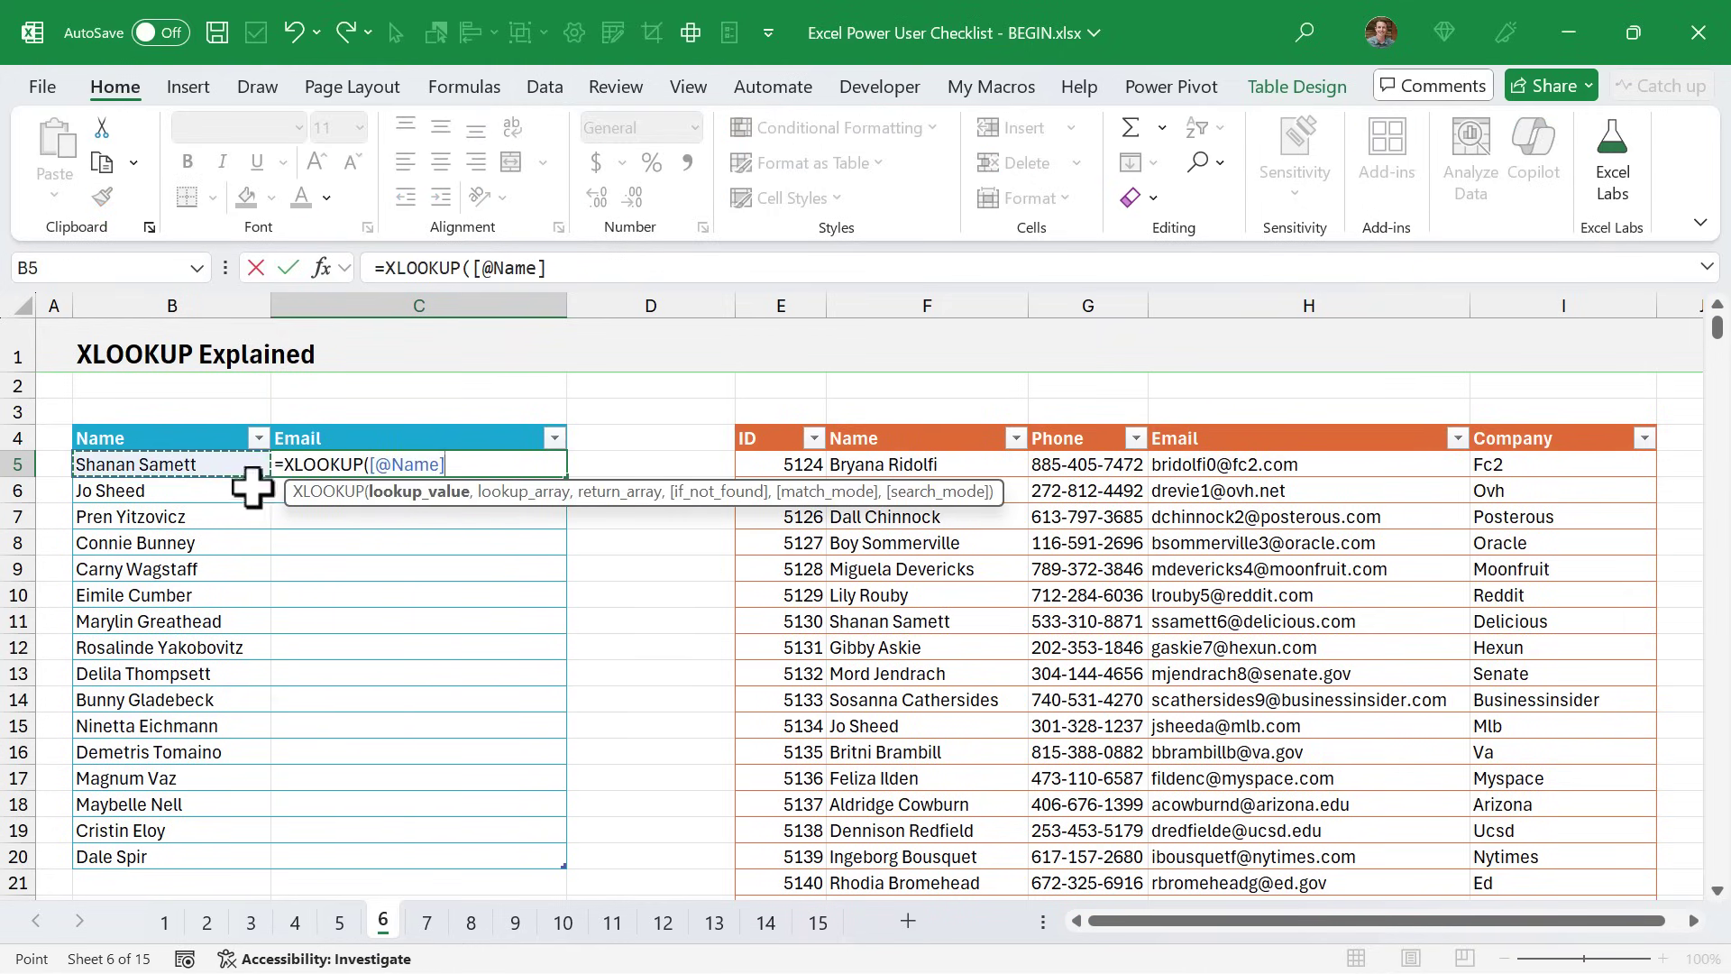
type(",")
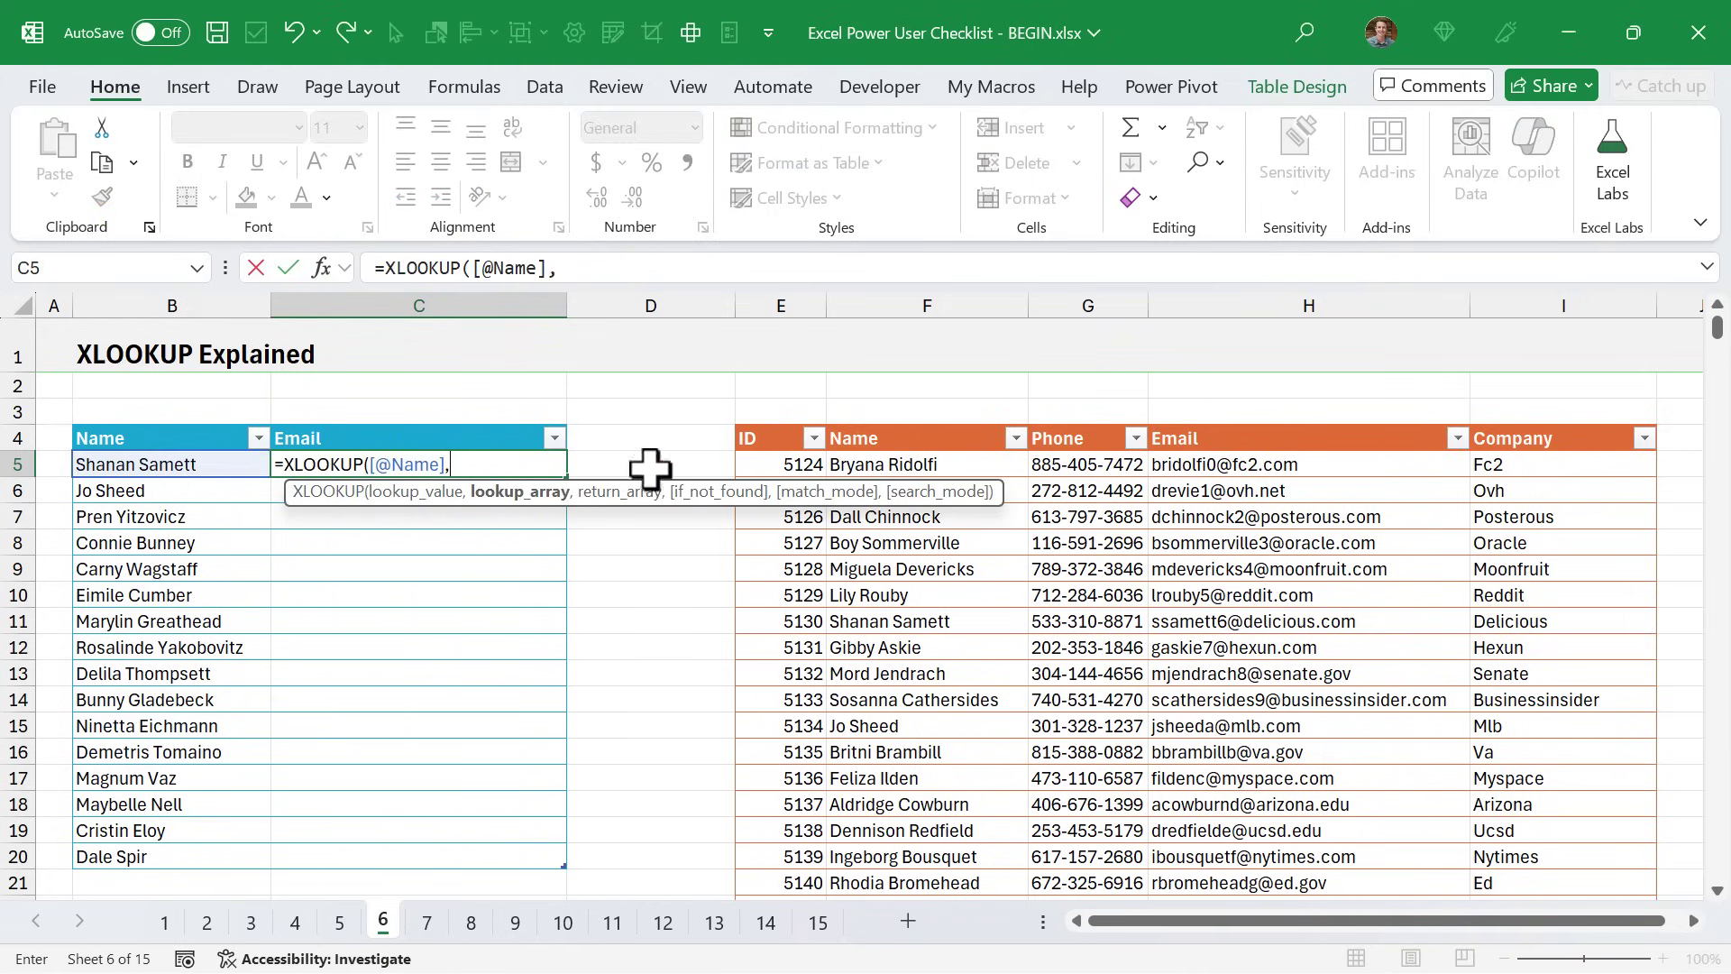
left_click(900, 413)
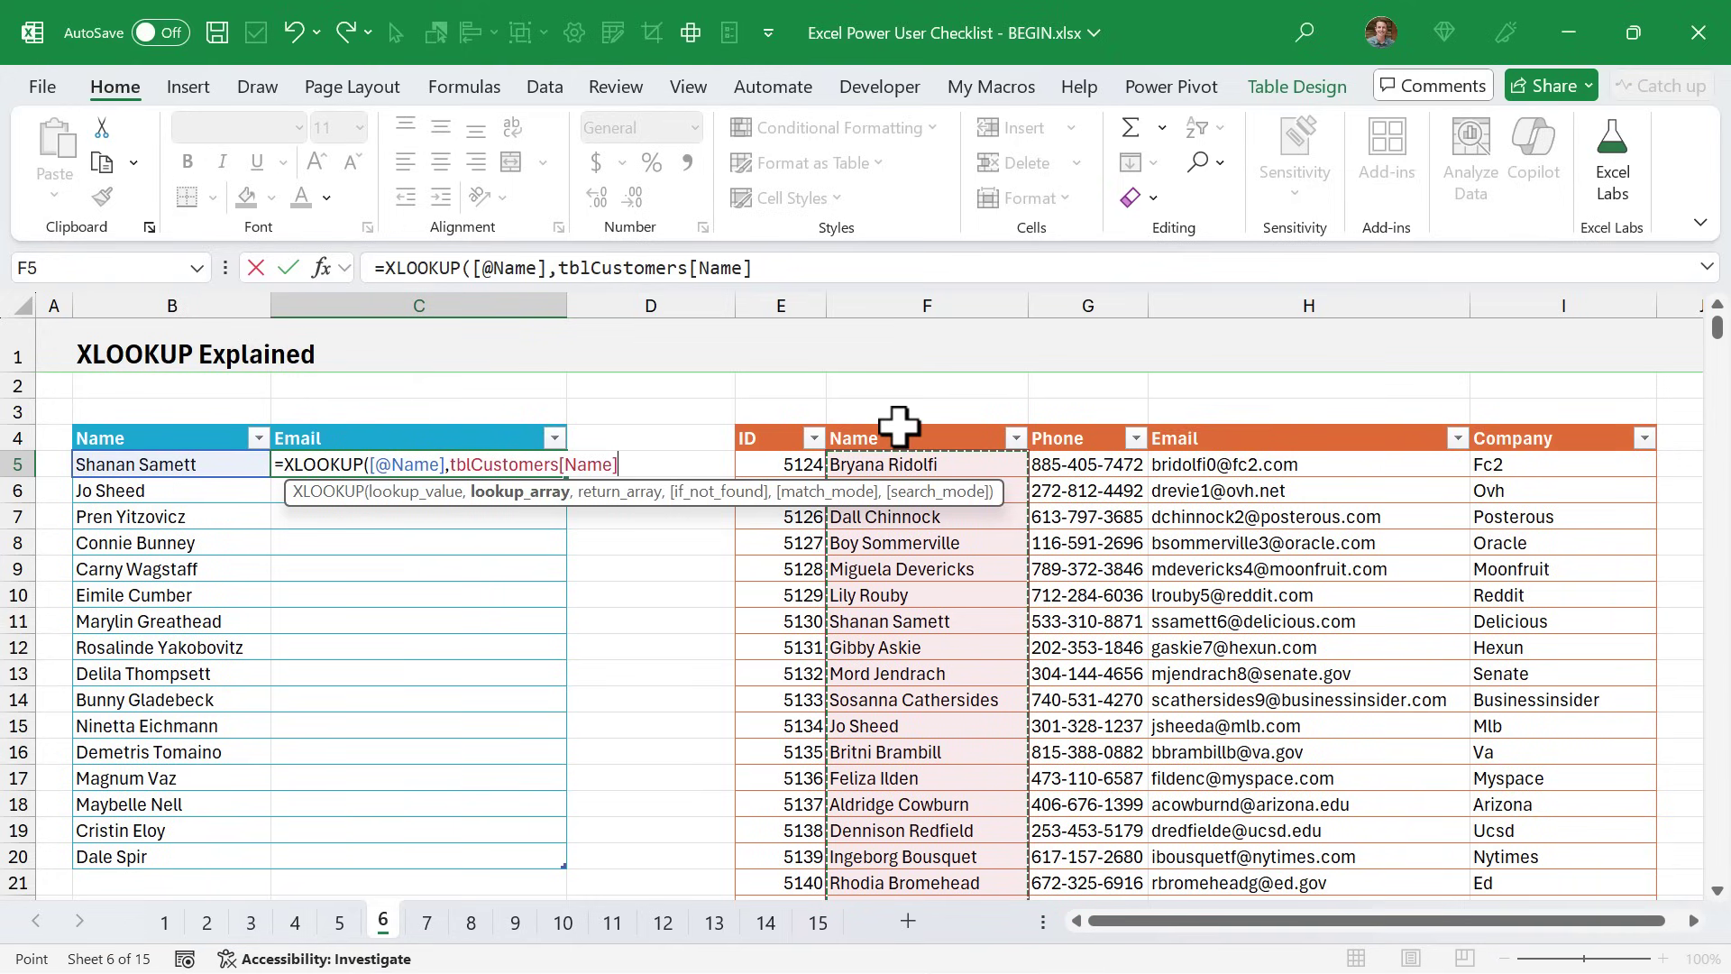
type(",")
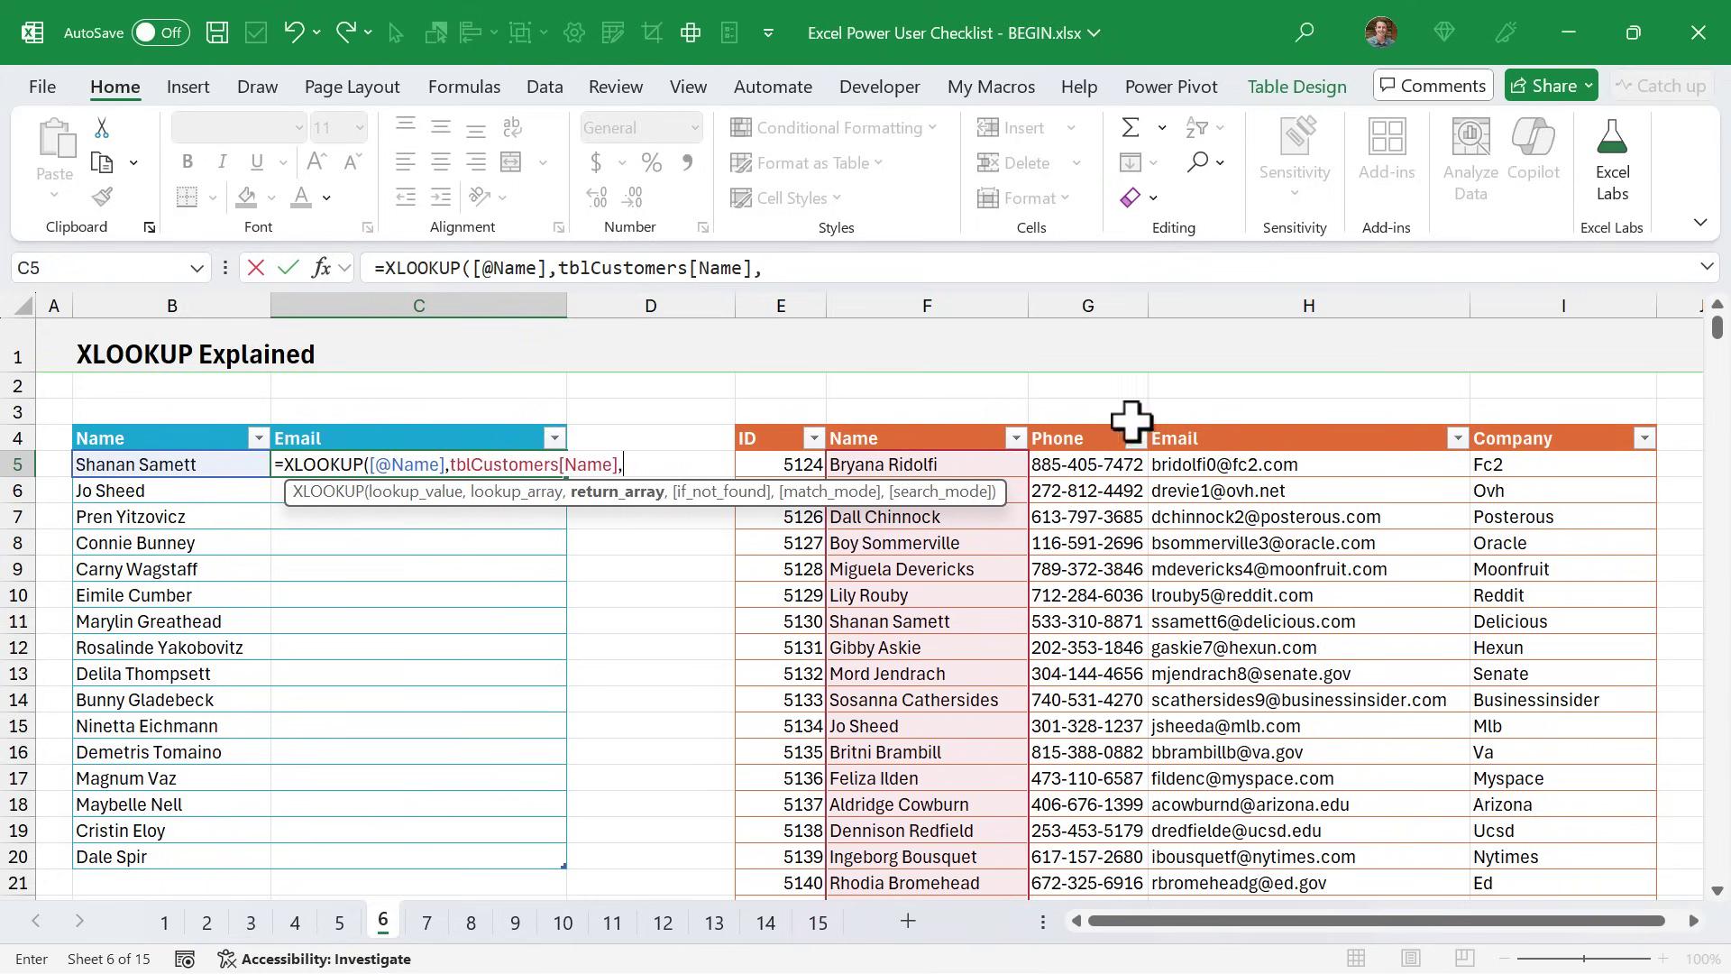
left_click(1204, 415)
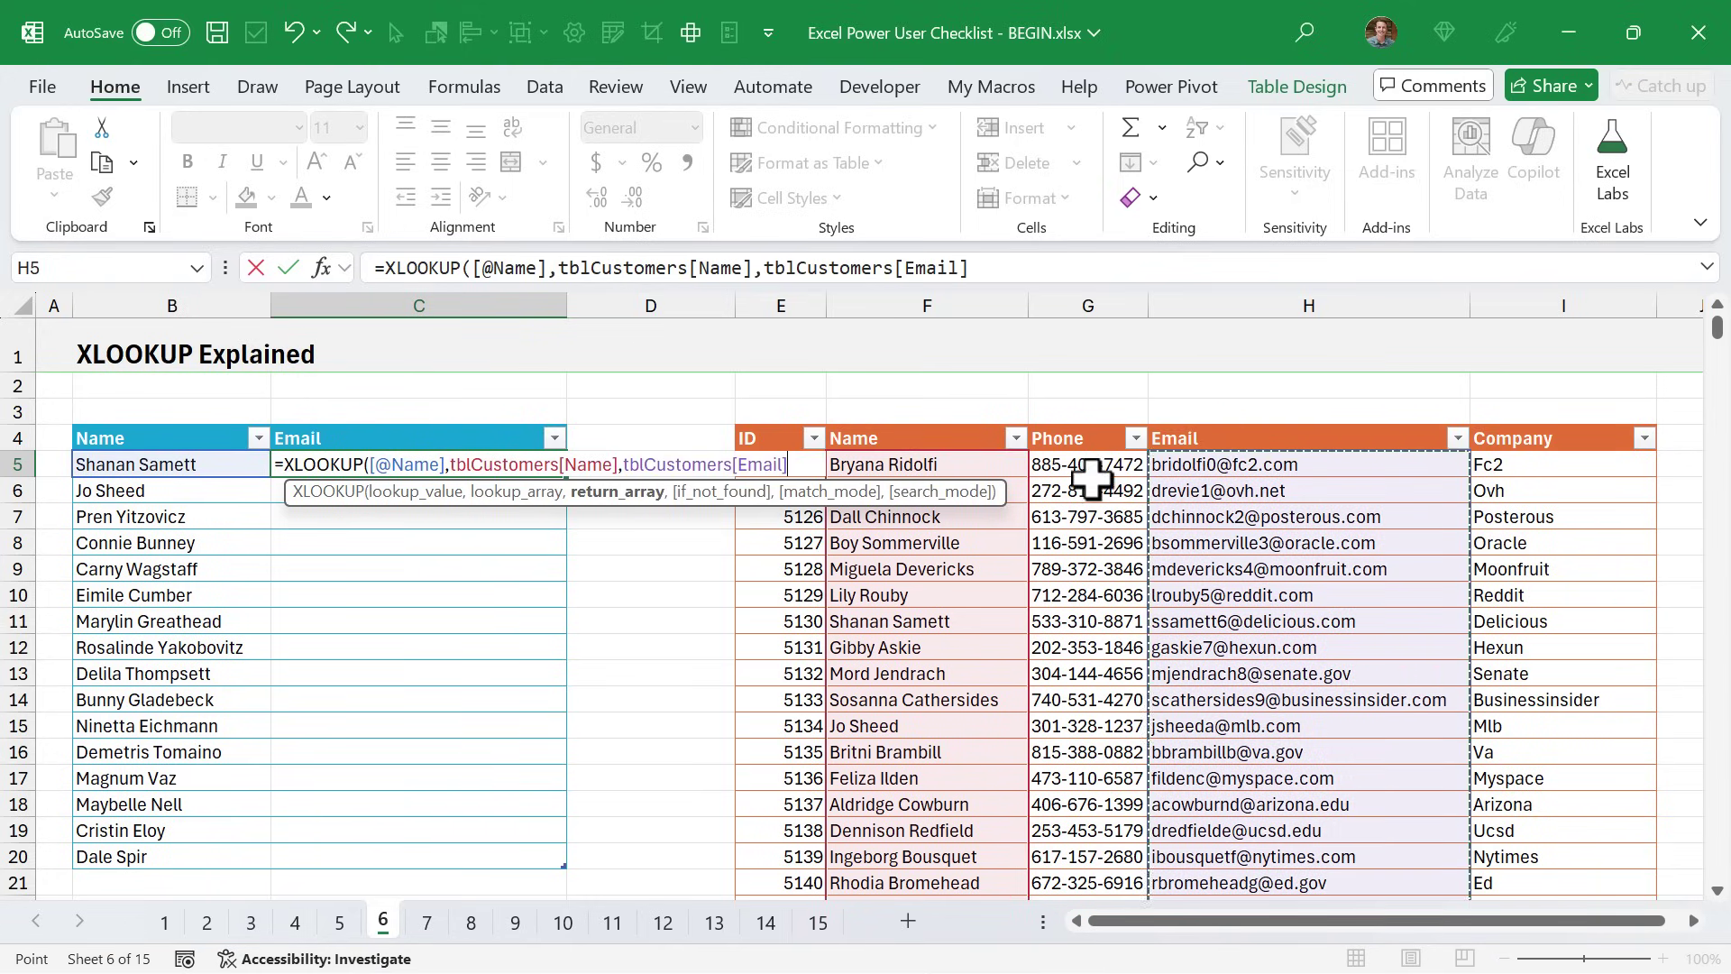
key("Return")
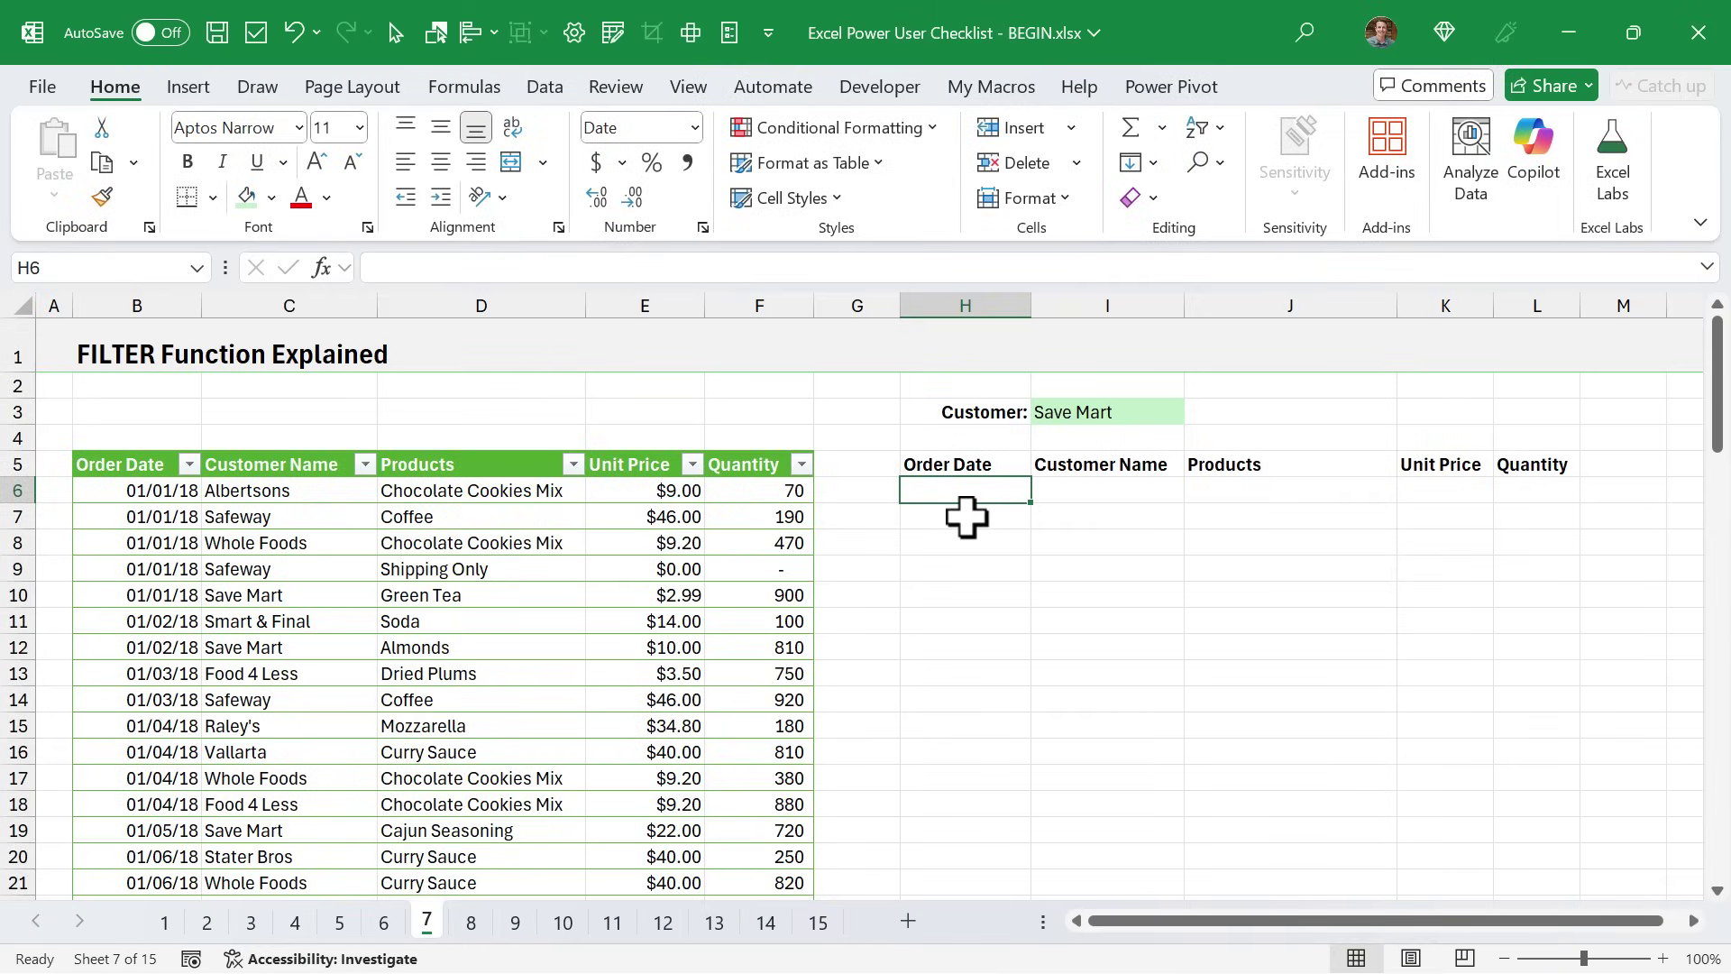
Write a FILTER formula in H6 returning tblSalesFilter rows whose Customer Name matches I3.
type("=fil")
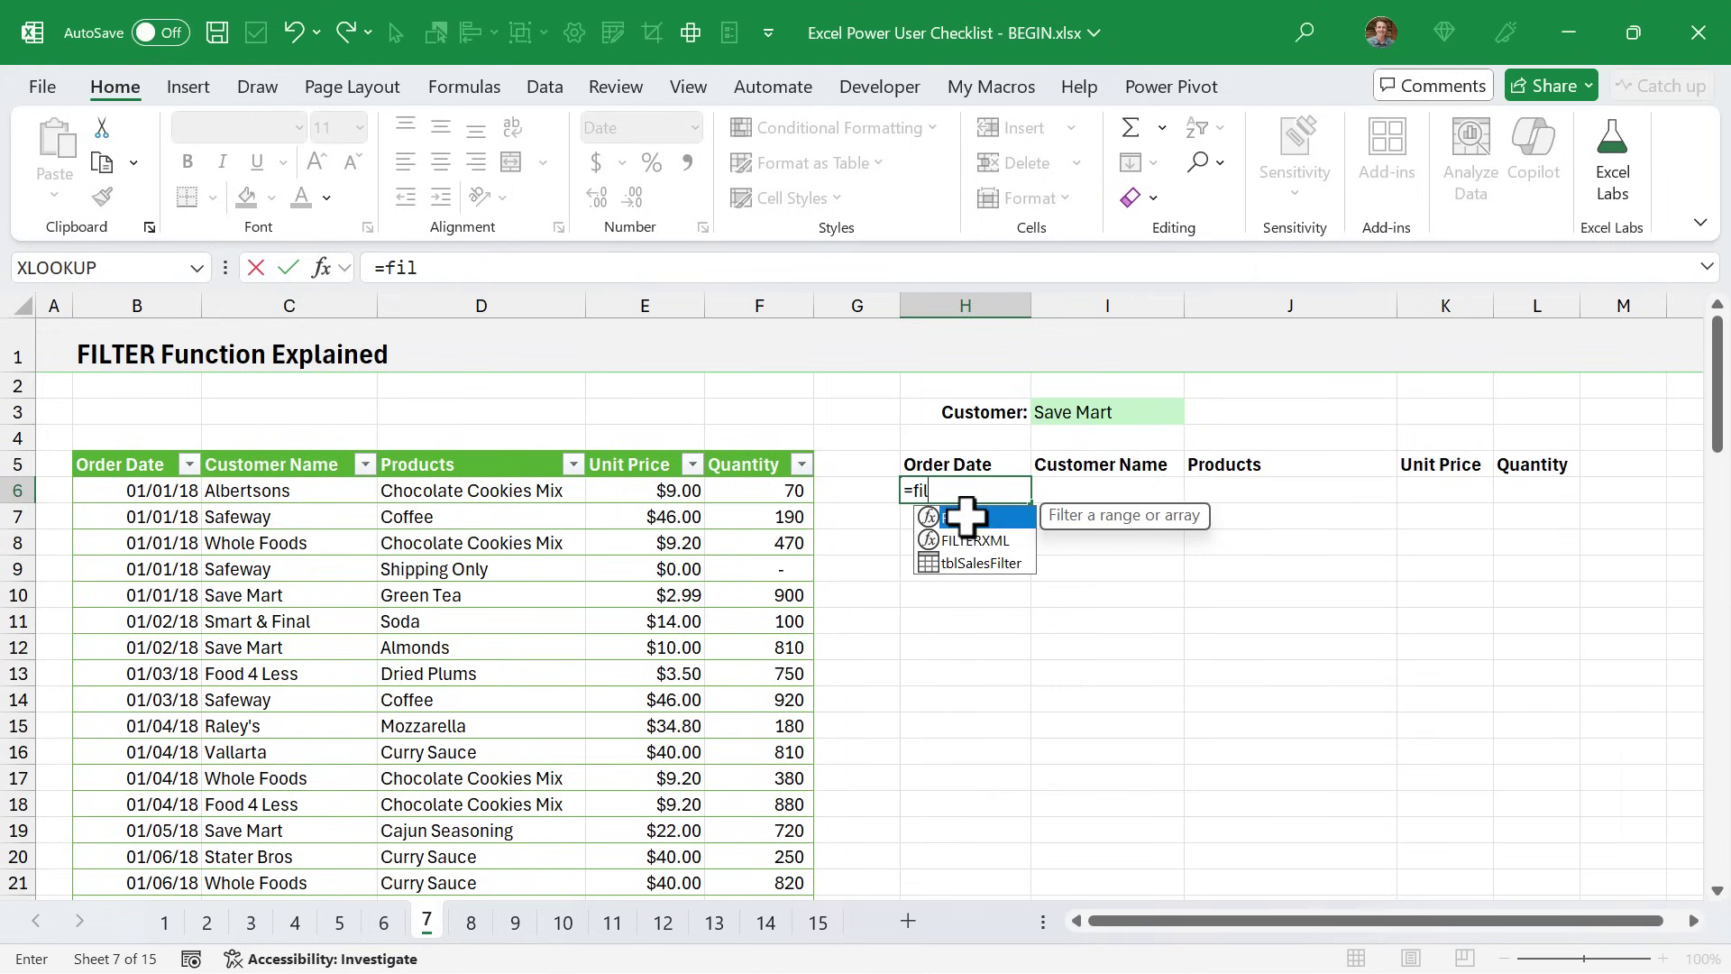
key("Tab")
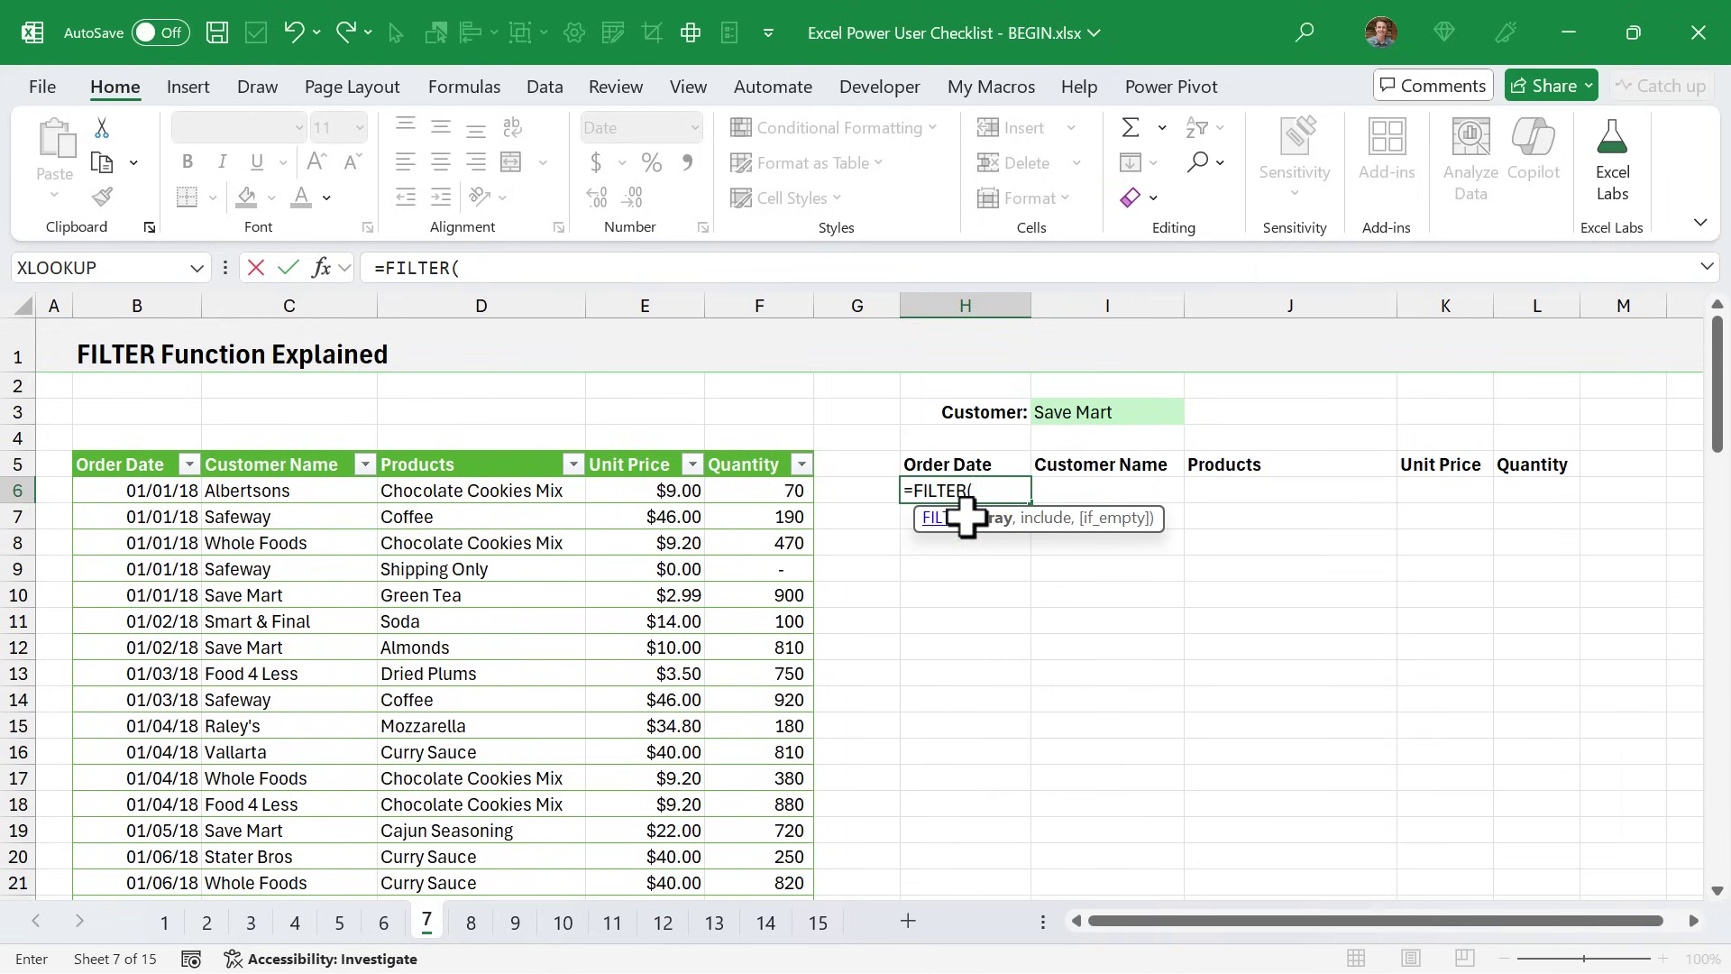
left_click(59, 440)
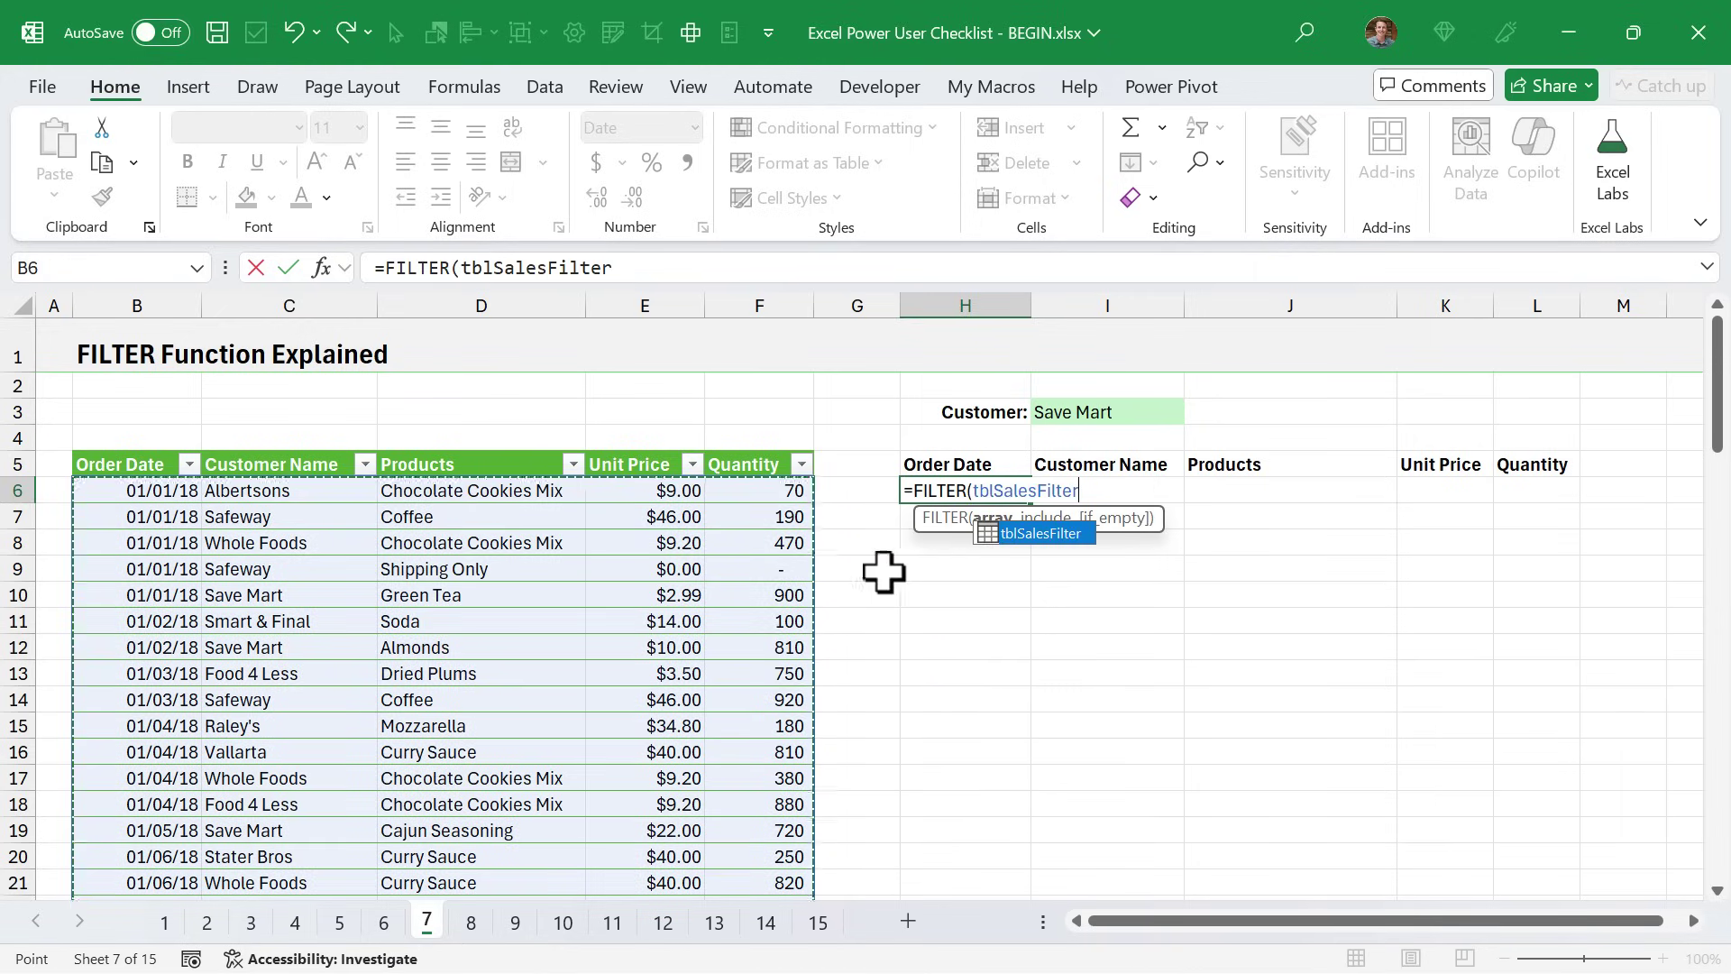
type(",")
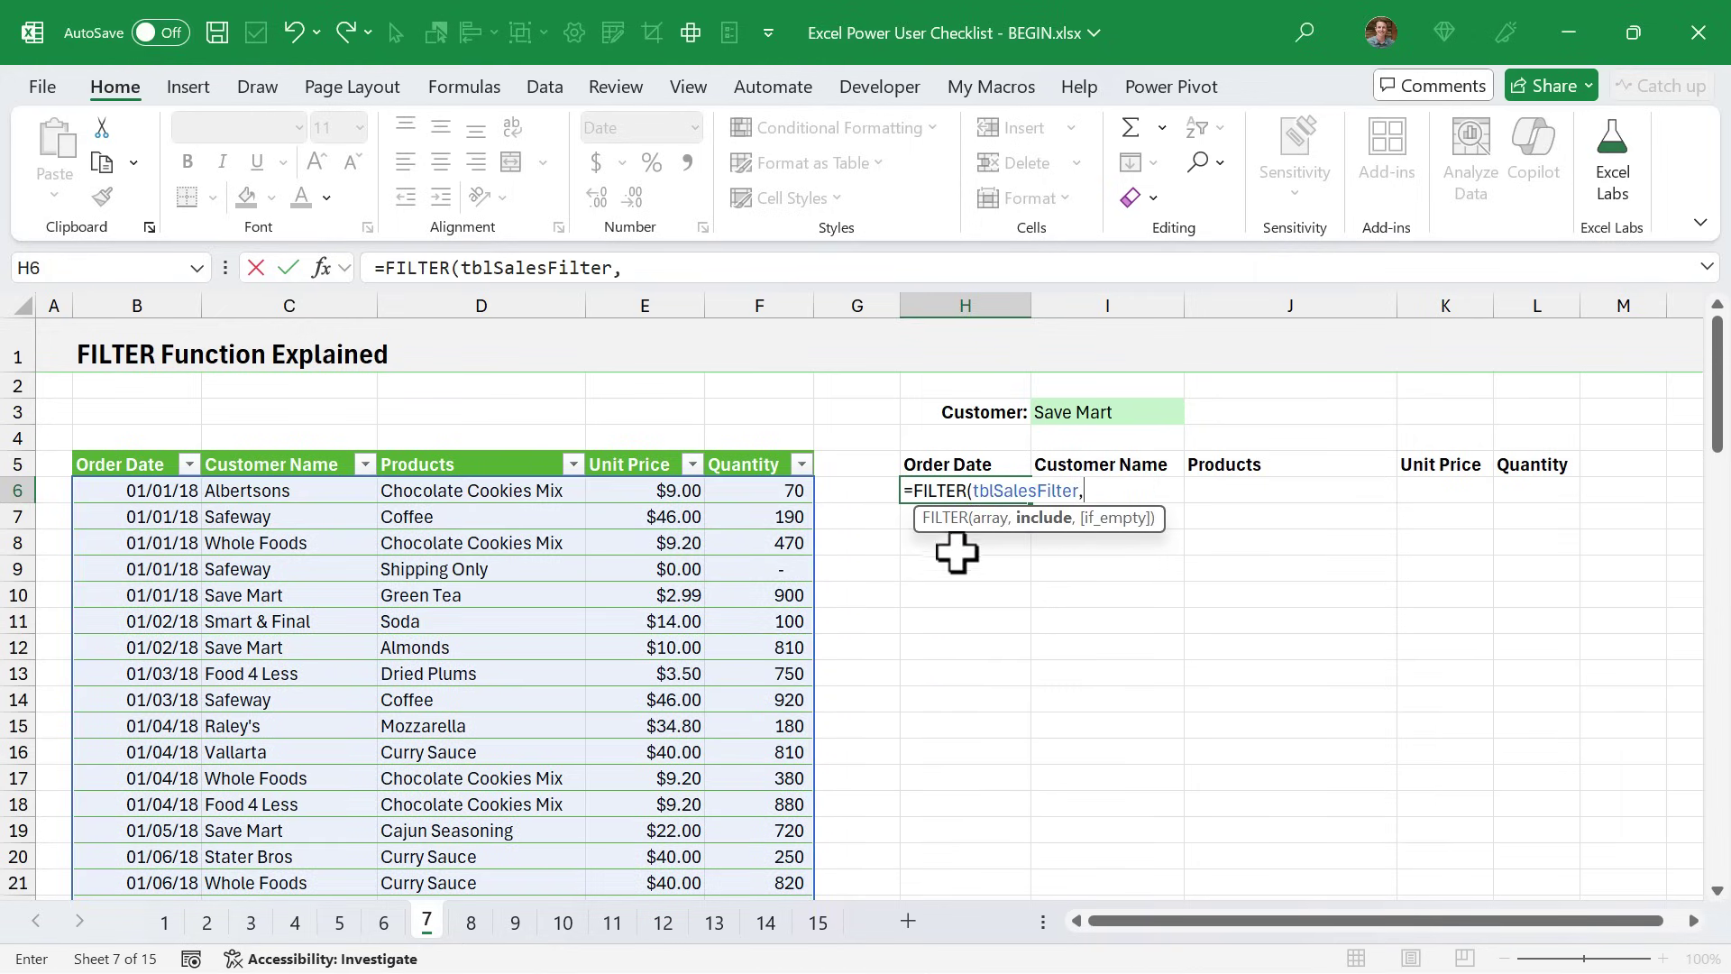
left_click(327, 451)
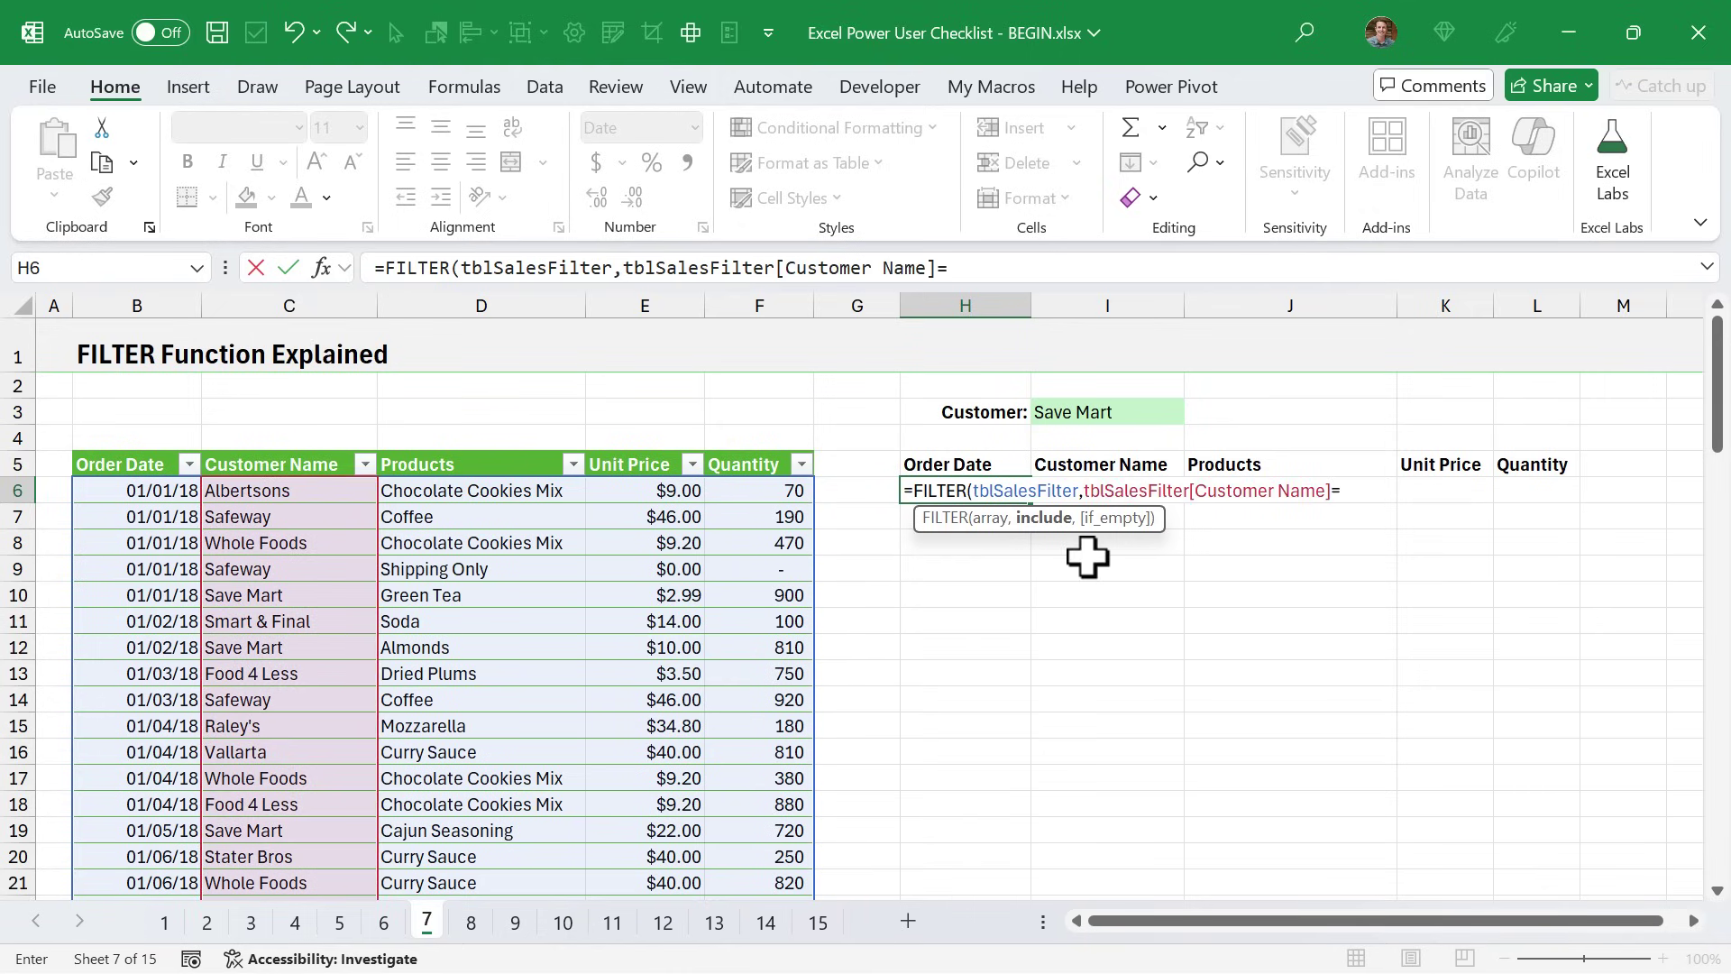
left_click(1097, 413)
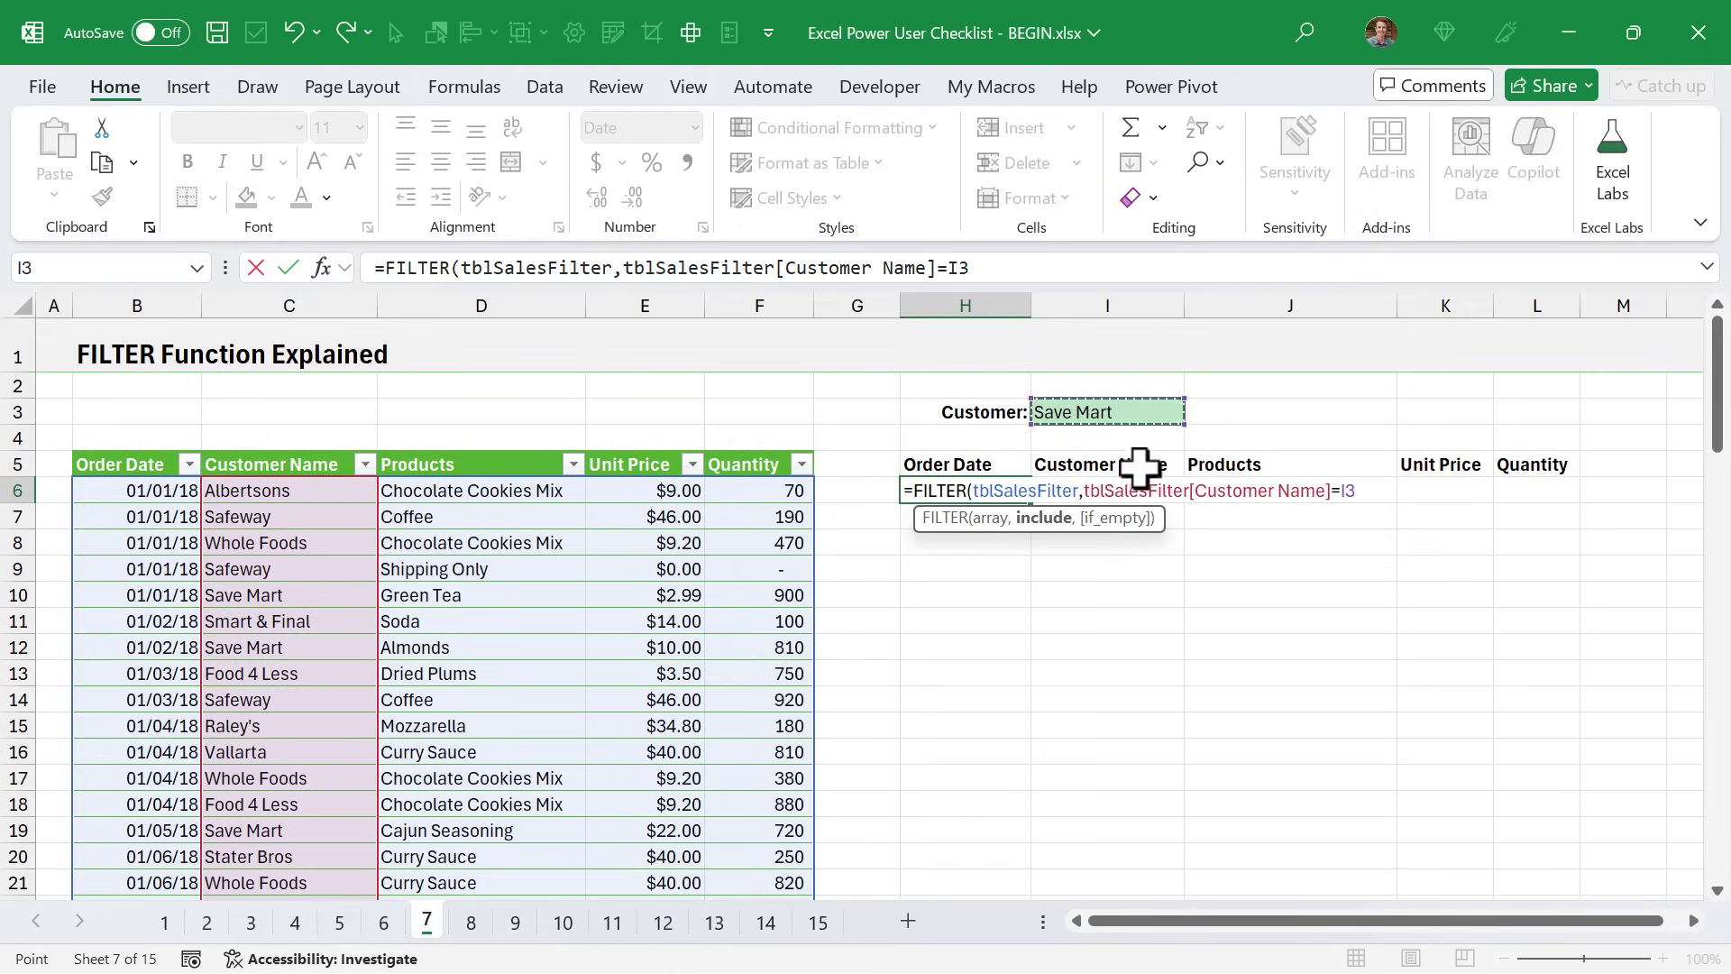
key("Return")
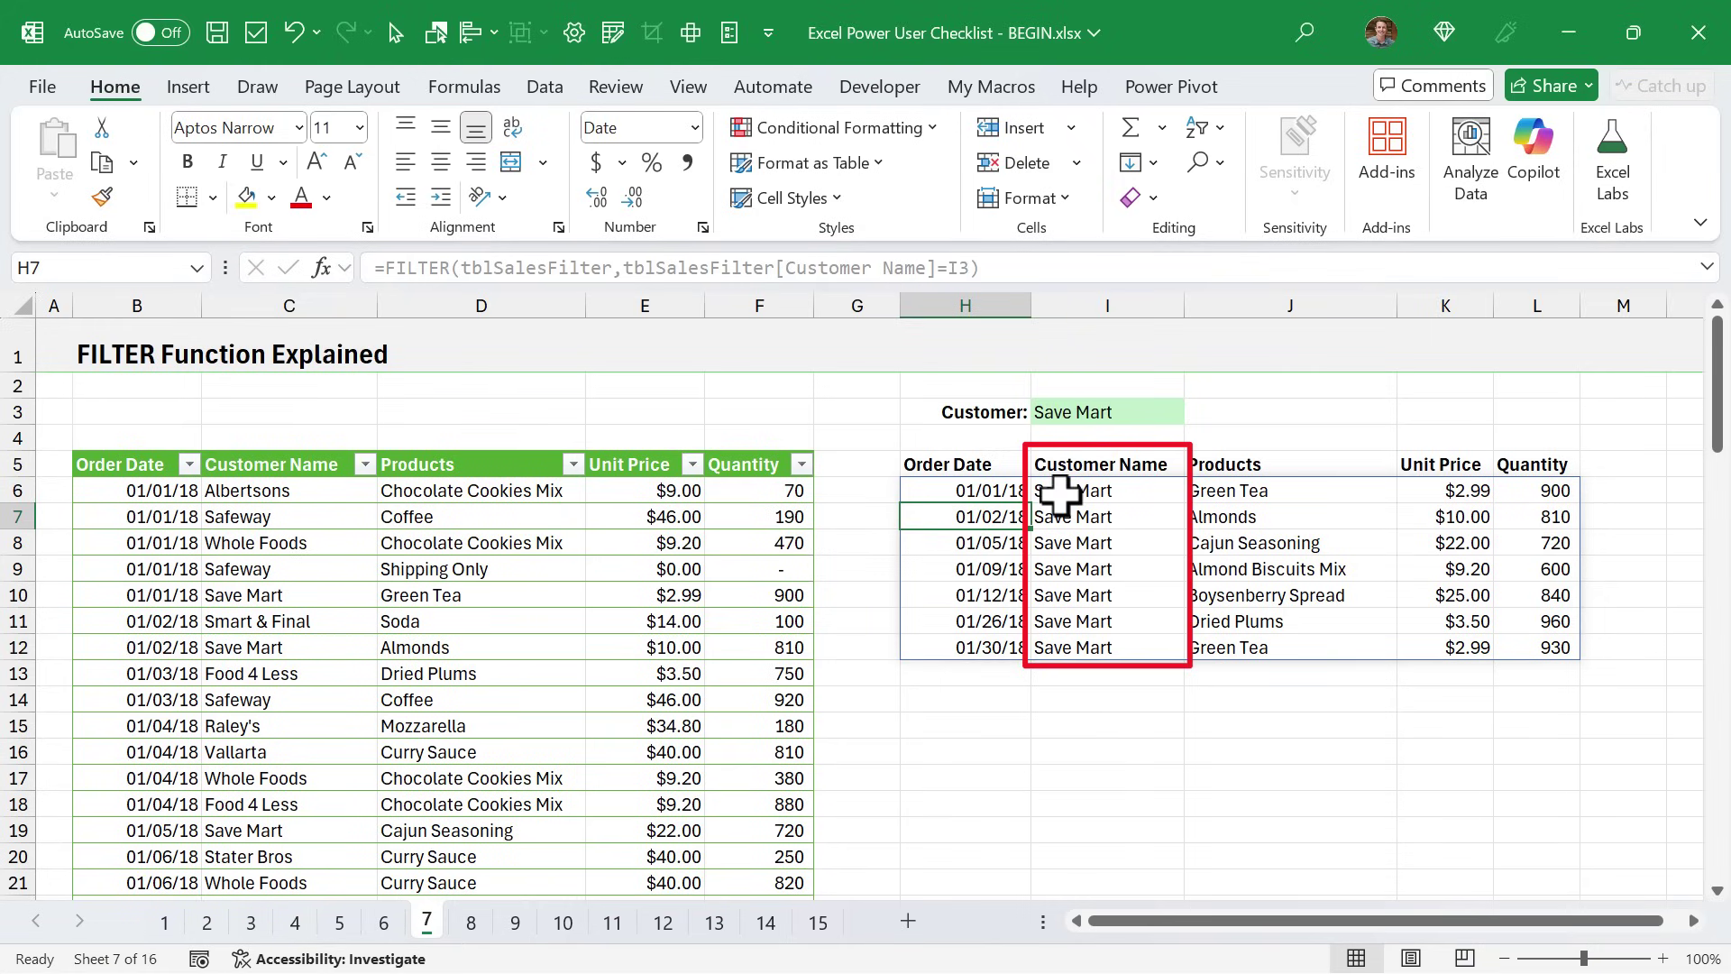
left_click(938, 490)
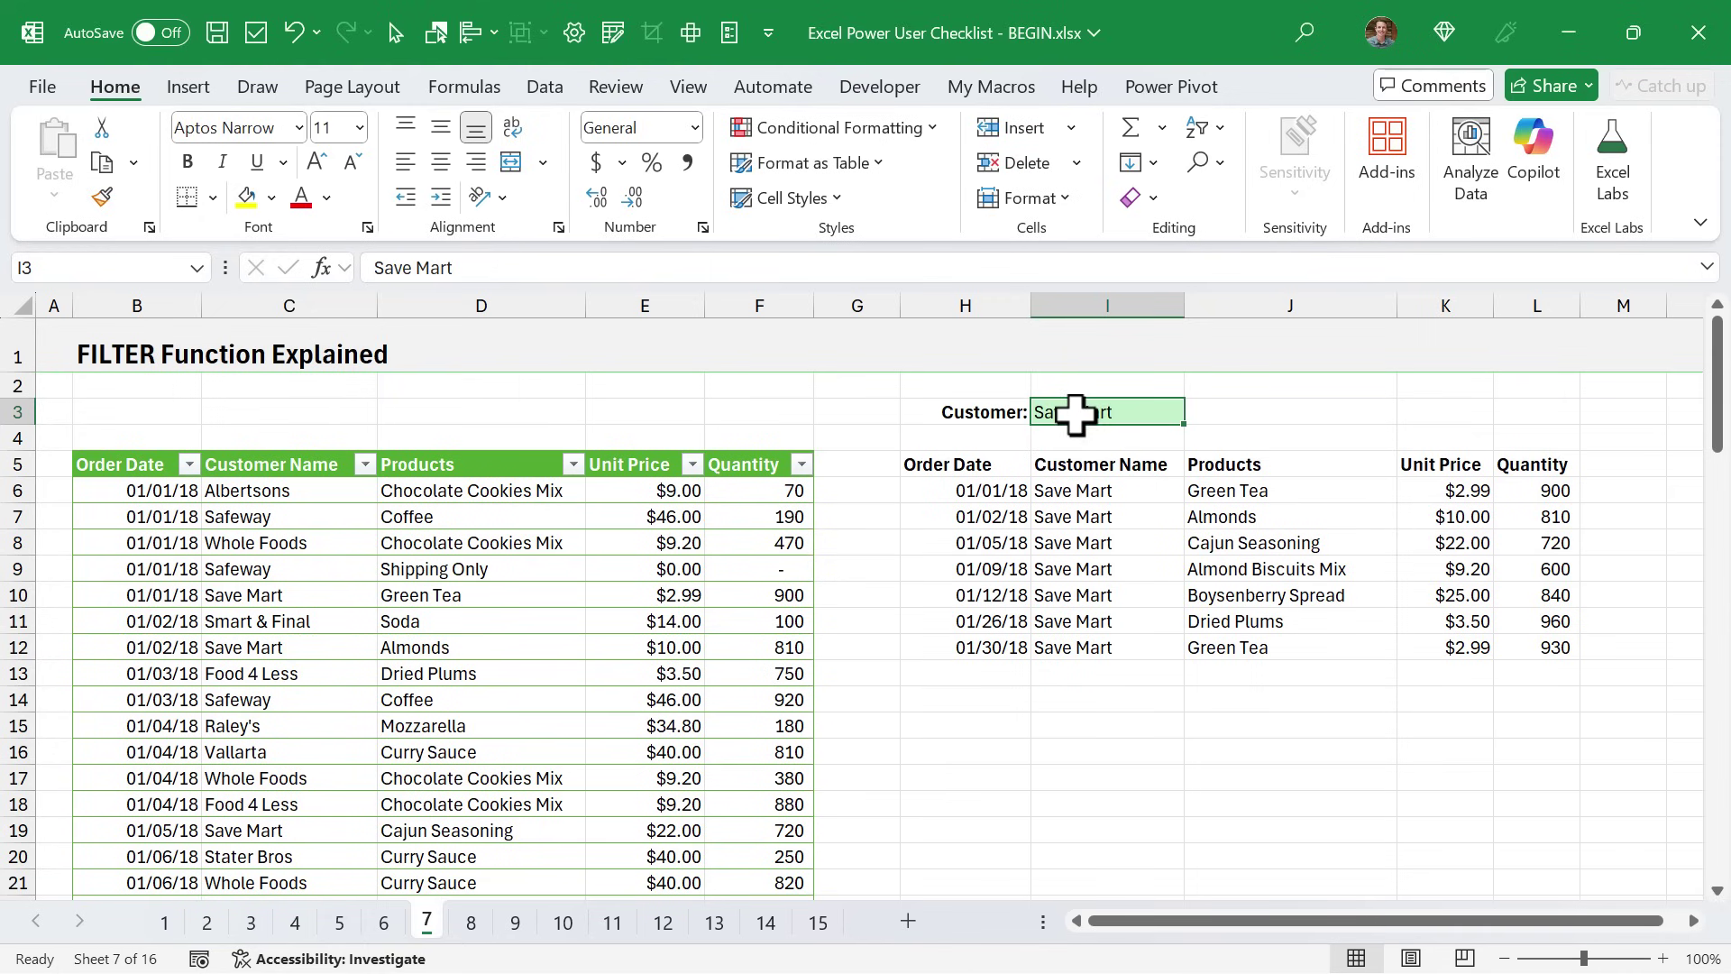
Give I3 a List data validation sourced from Customer Name cells $C$6:$C$85.
left_click(545, 89)
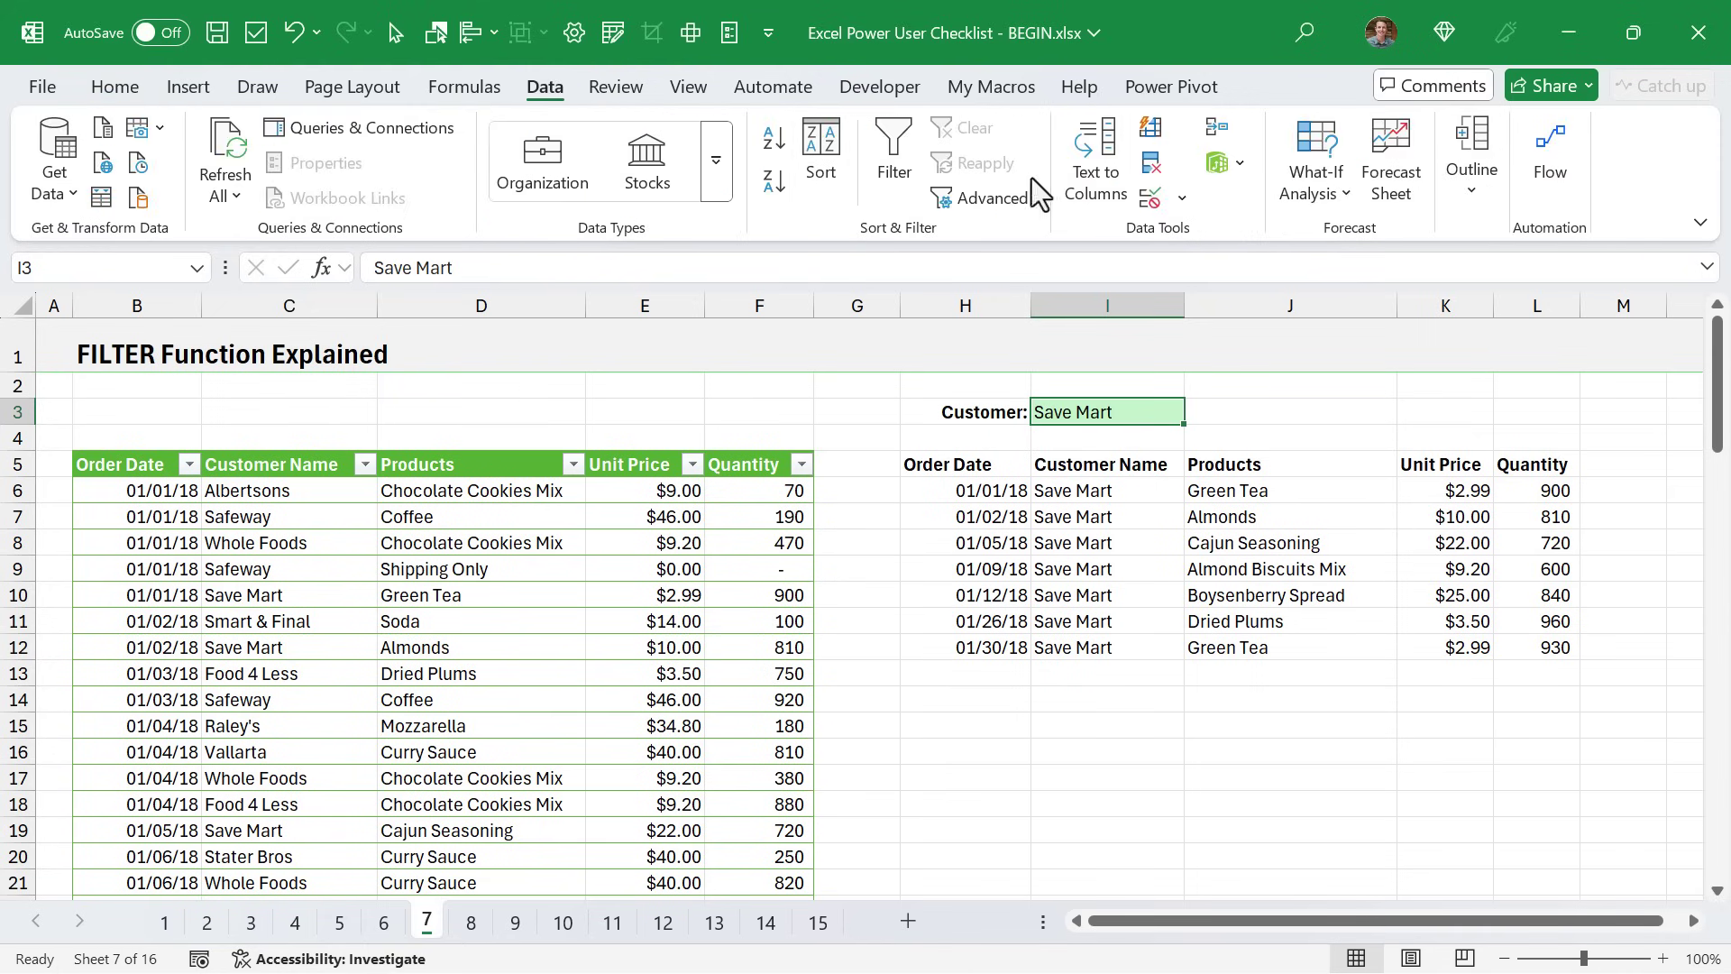
left_click(1155, 206)
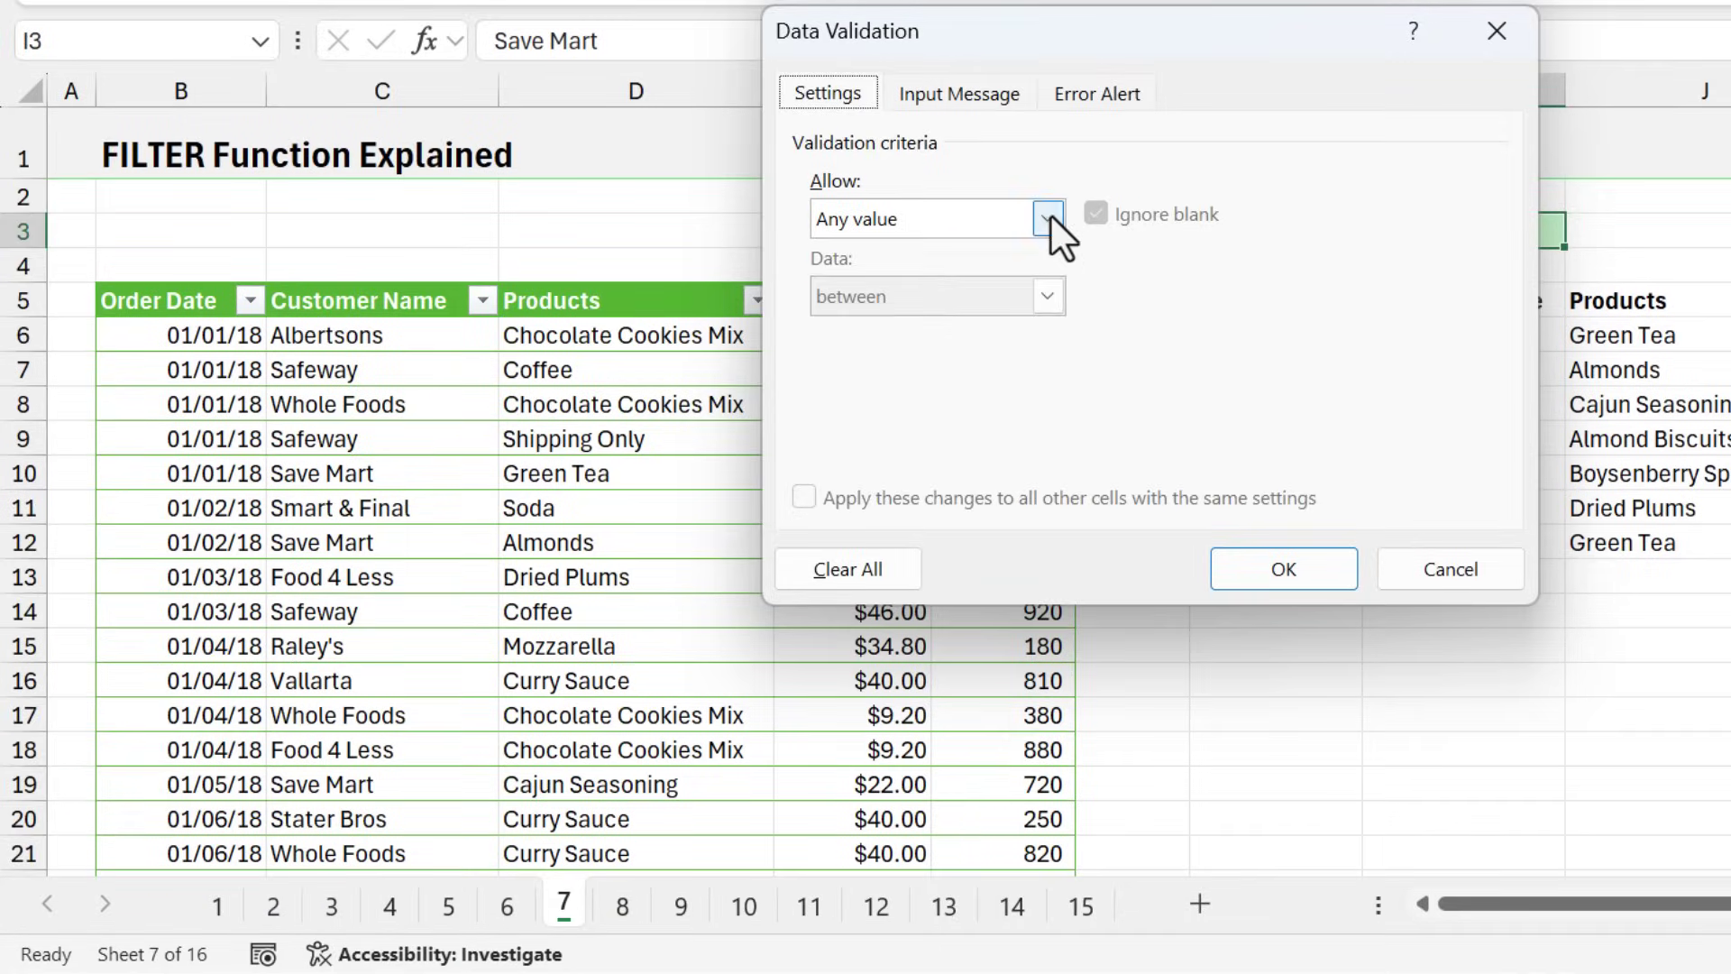
left_click(1049, 217)
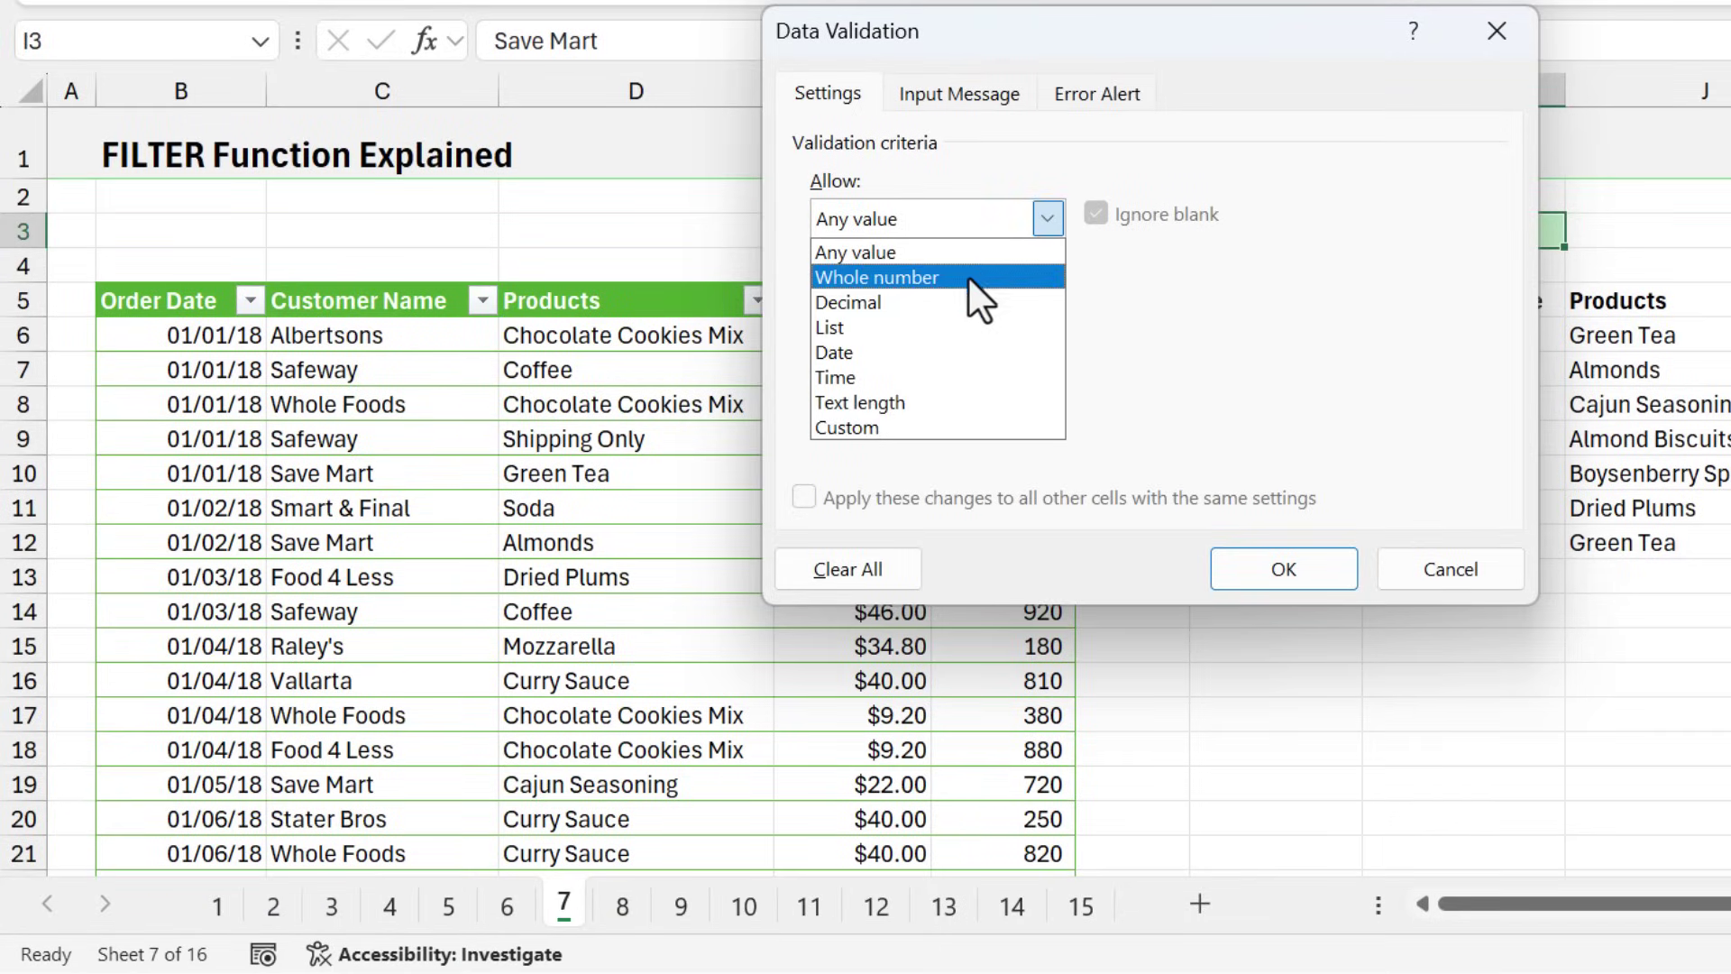
left_click(905, 329)
left_click(1287, 368)
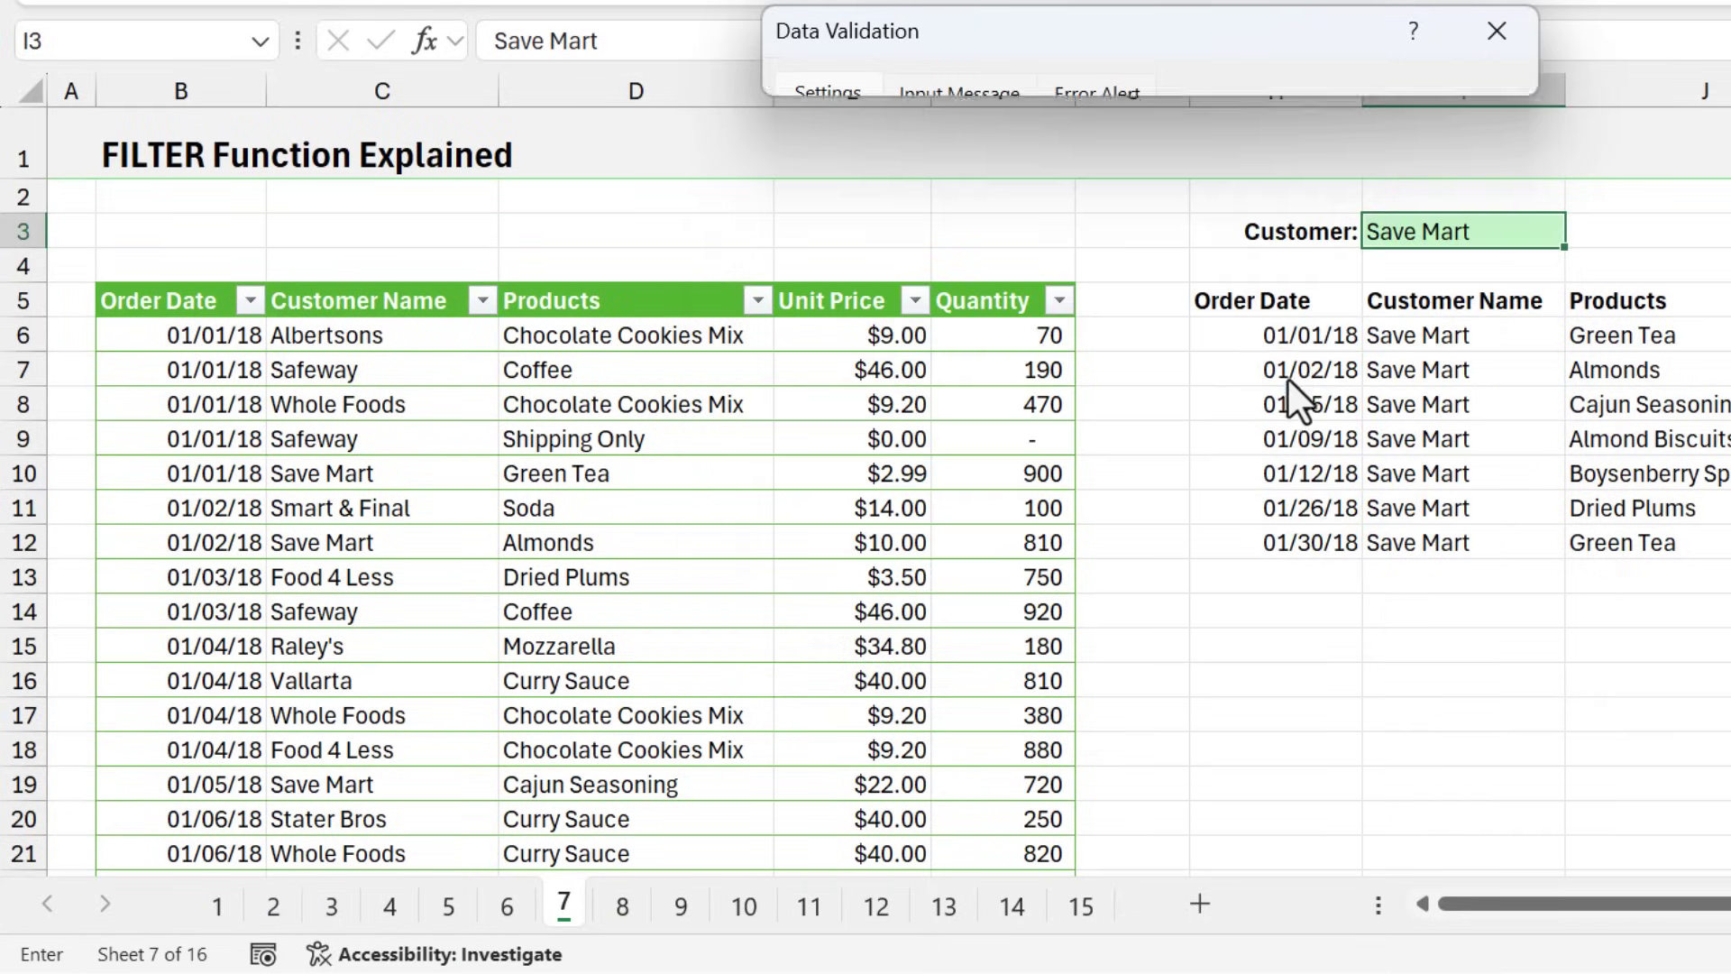
left_click(430, 274)
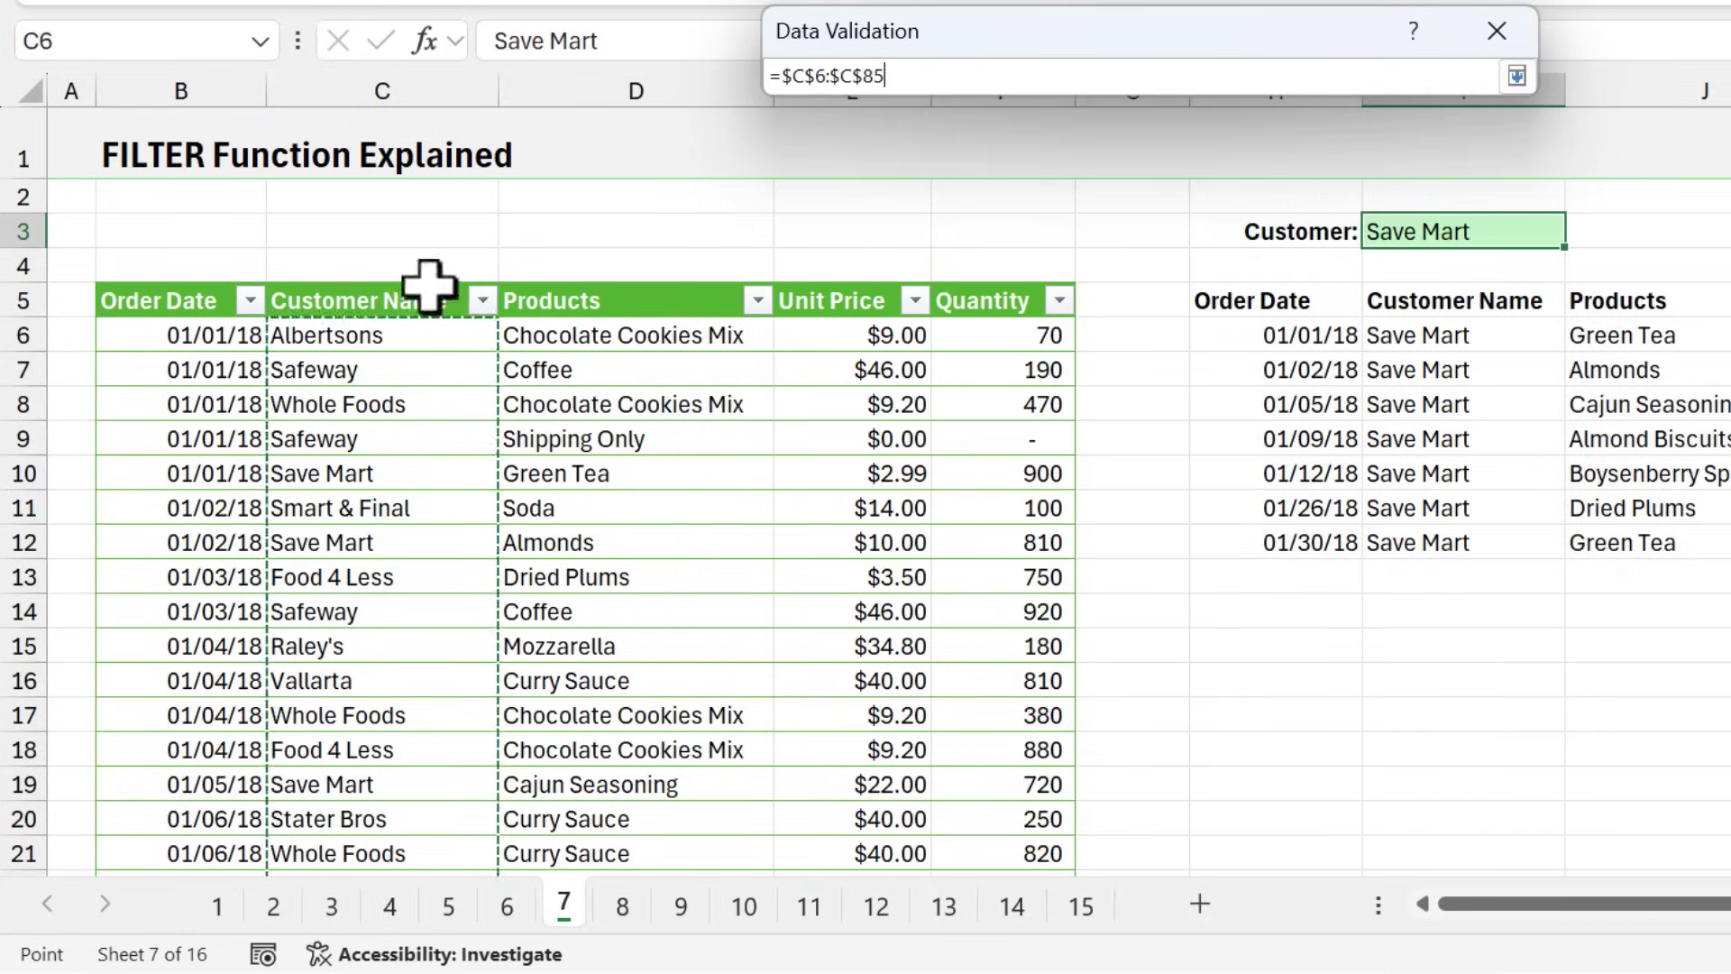
left_click(1515, 76)
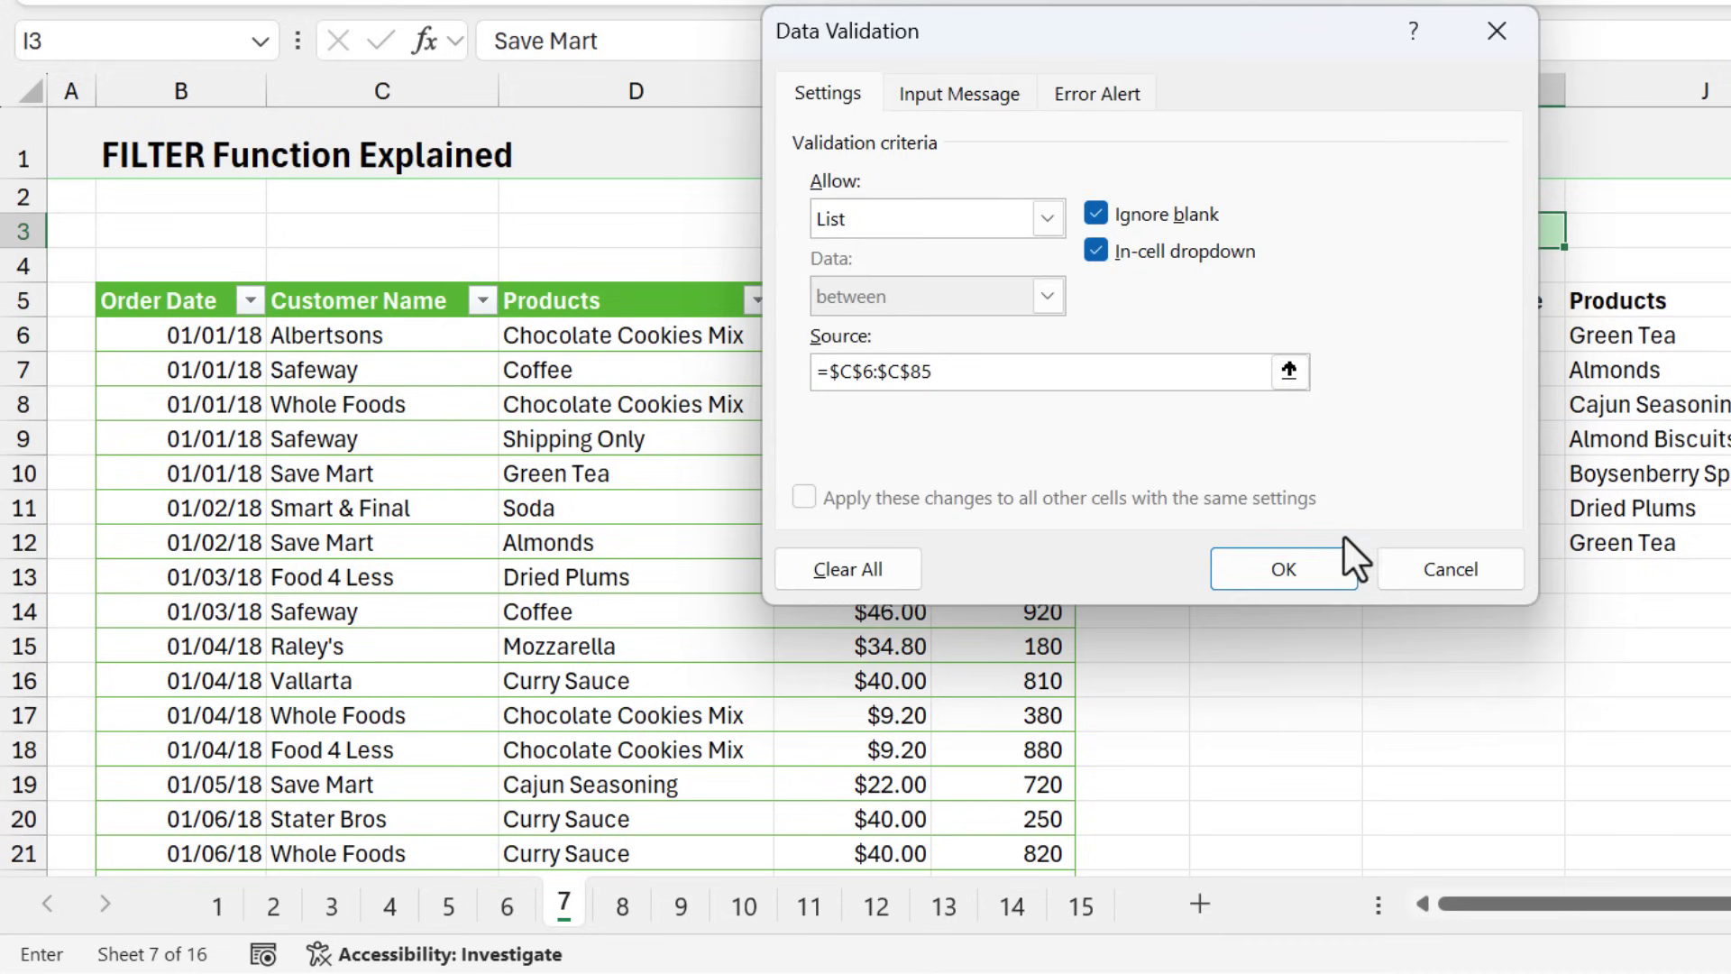
left_click(1317, 570)
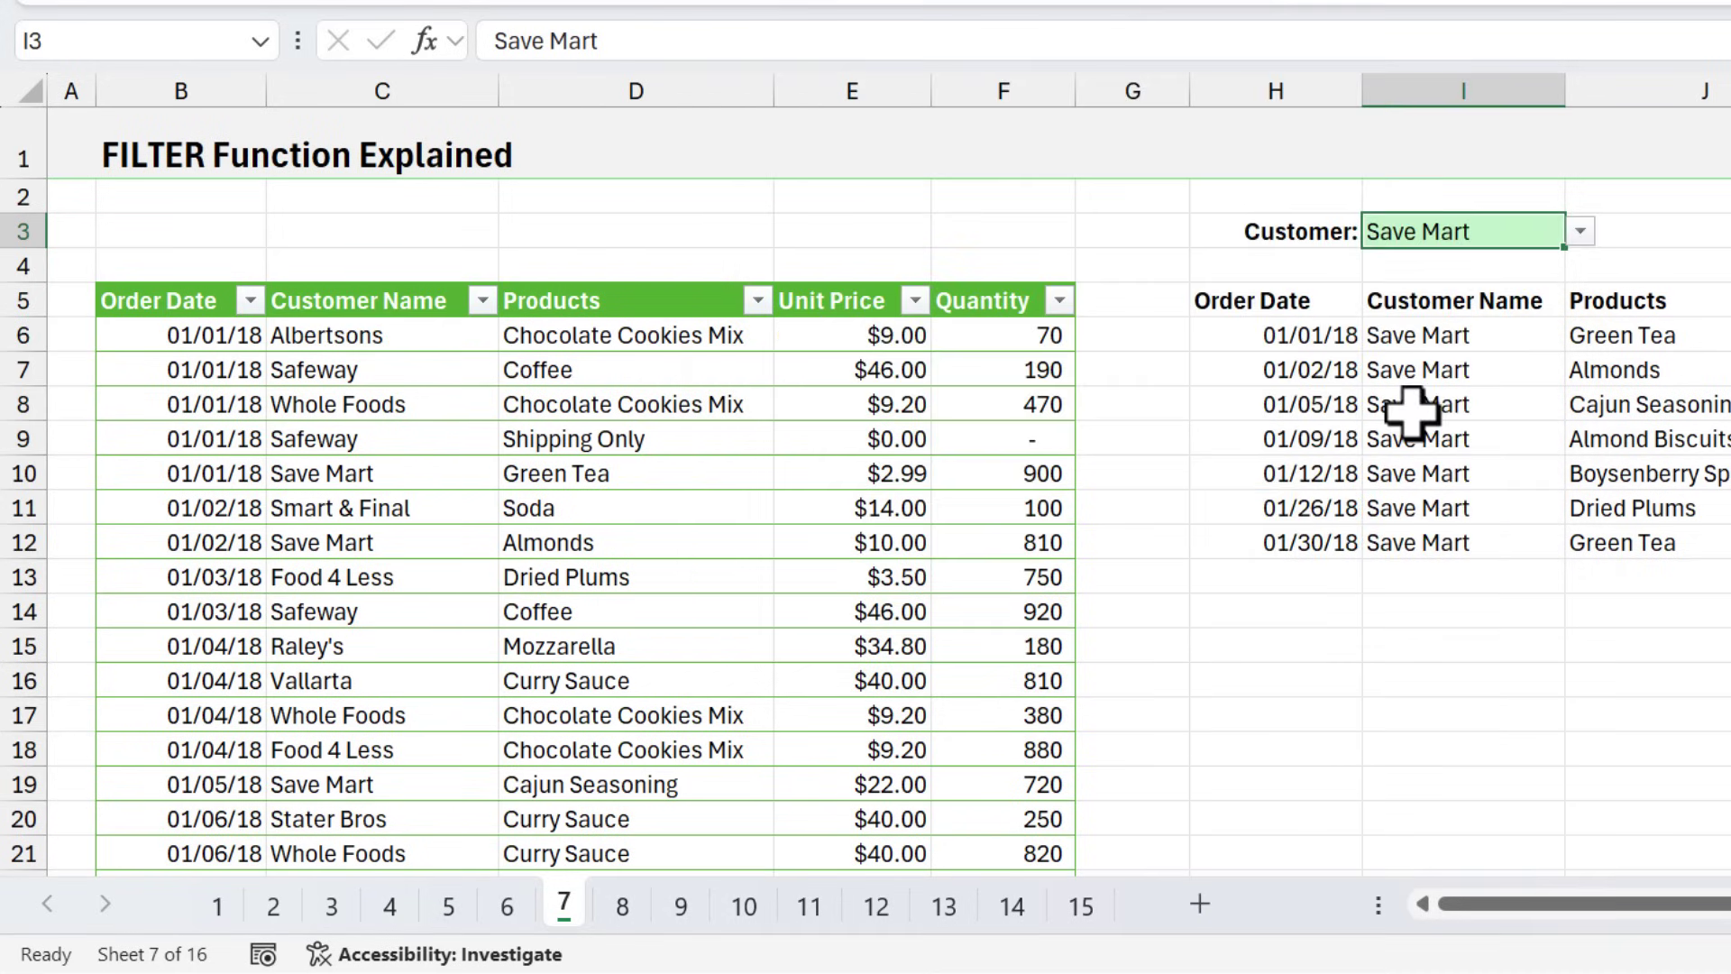
Choose Stater Bros in I3 and check the FILTER formula in H6.
left_click(1581, 232)
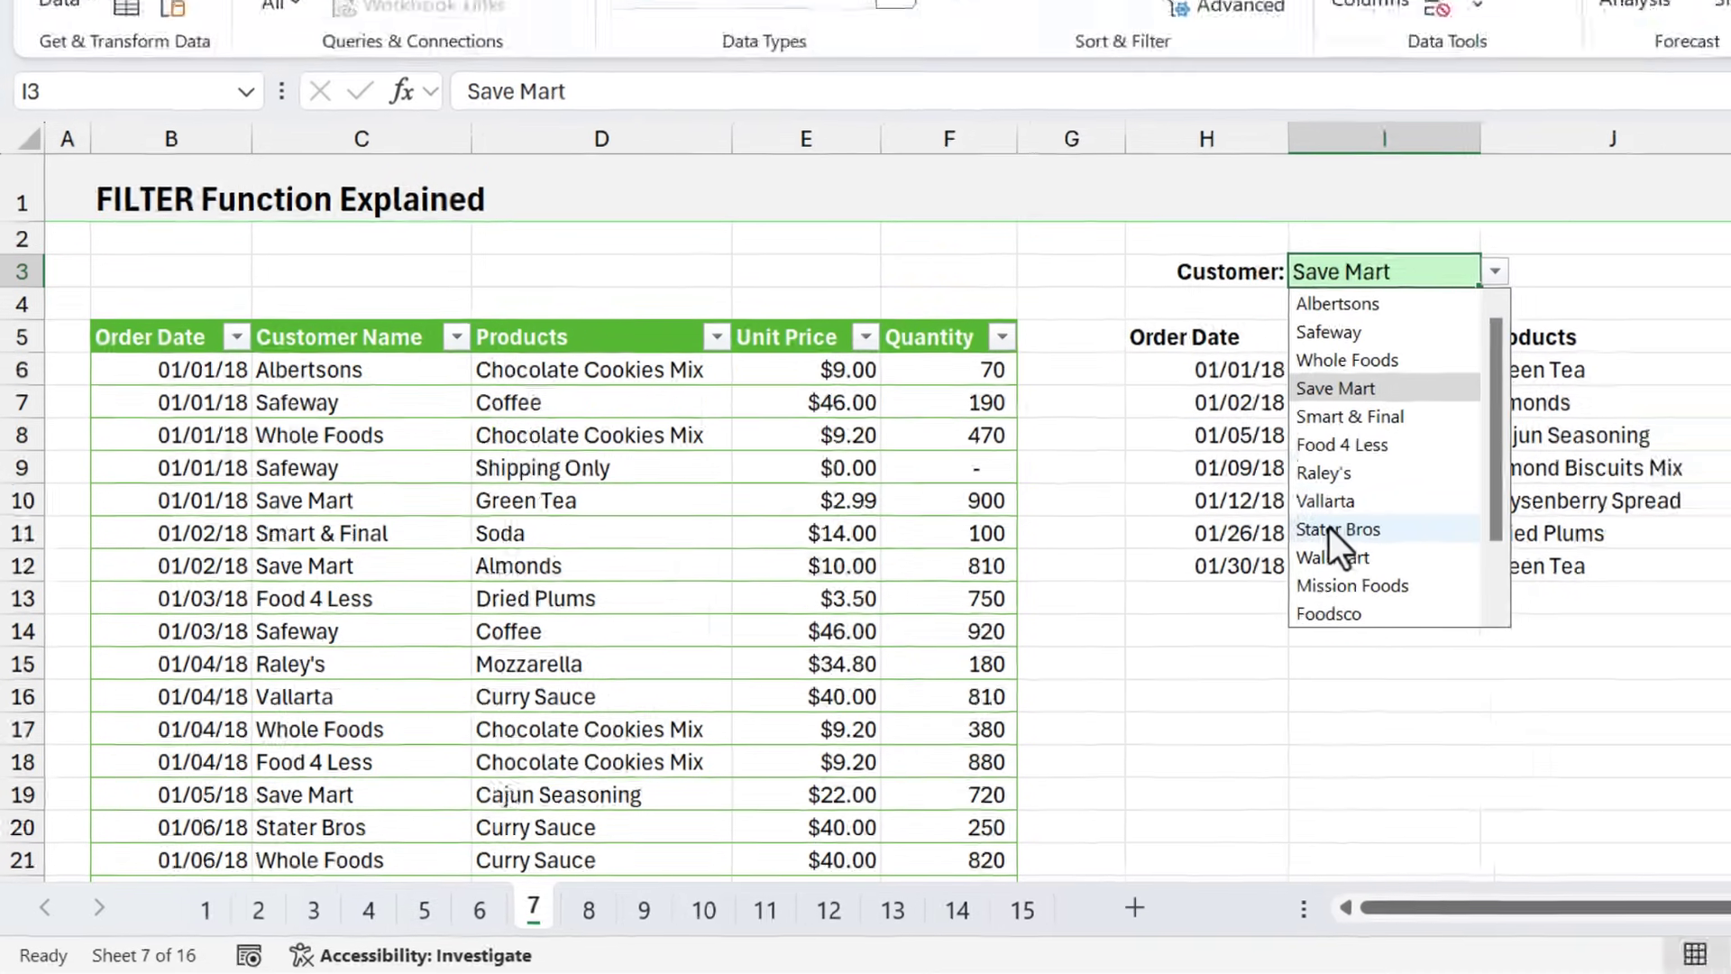
left_click(1409, 503)
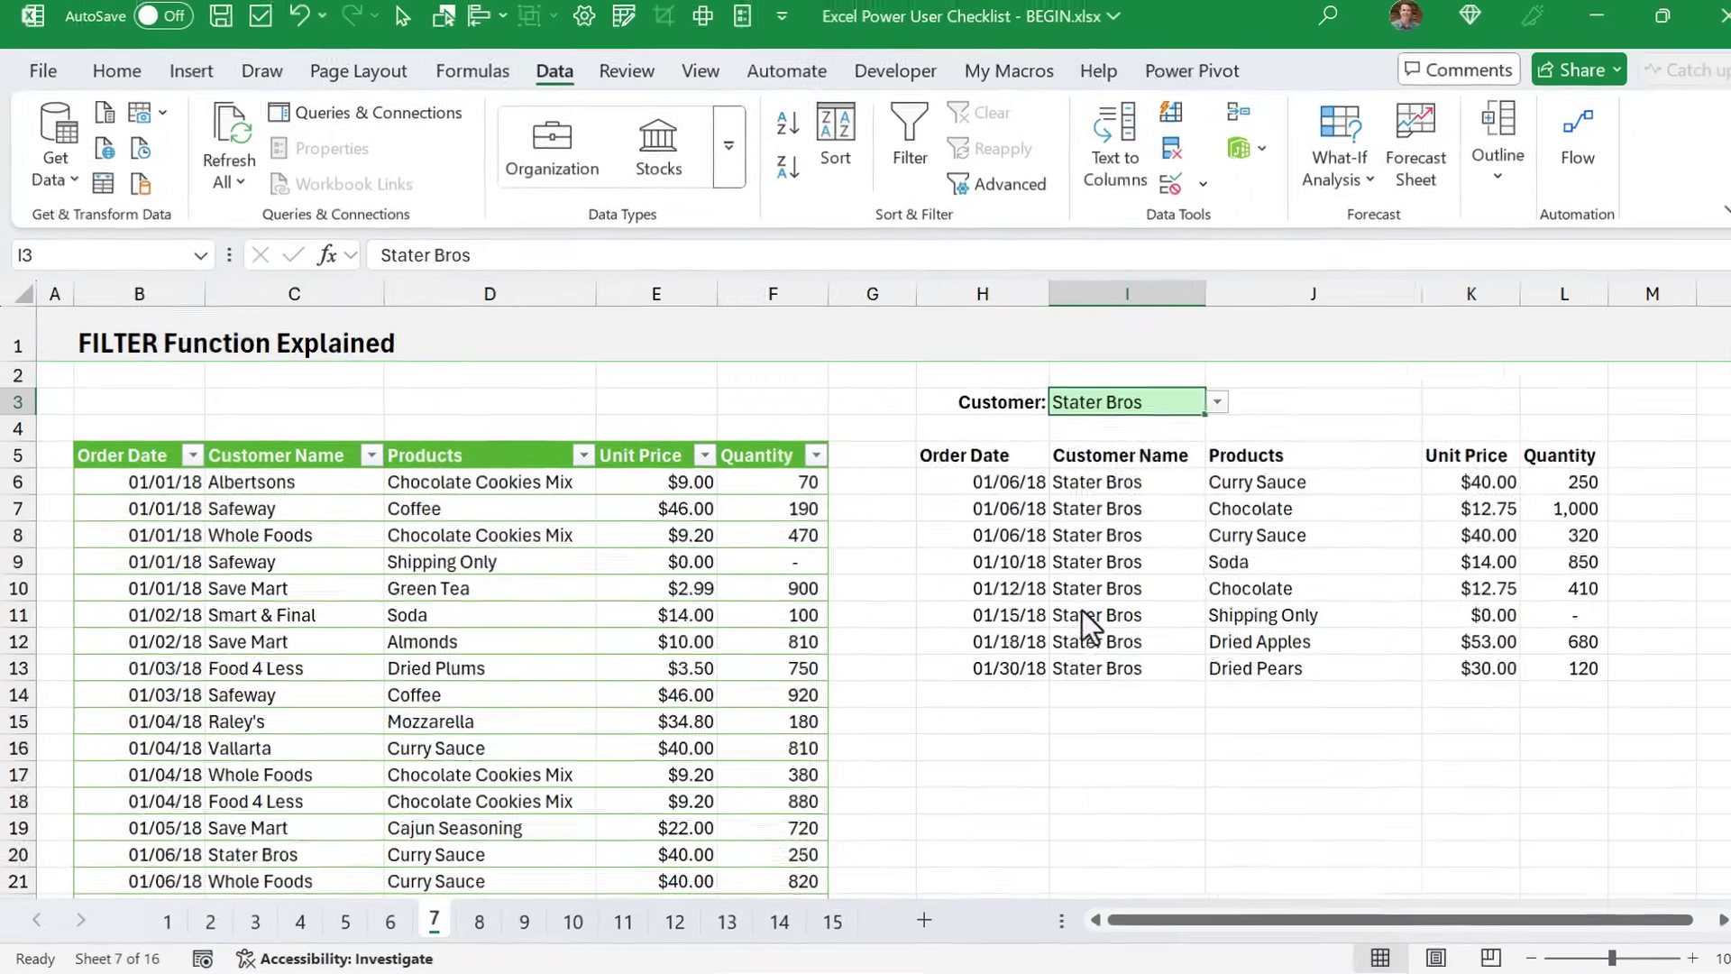
left_click(945, 484)
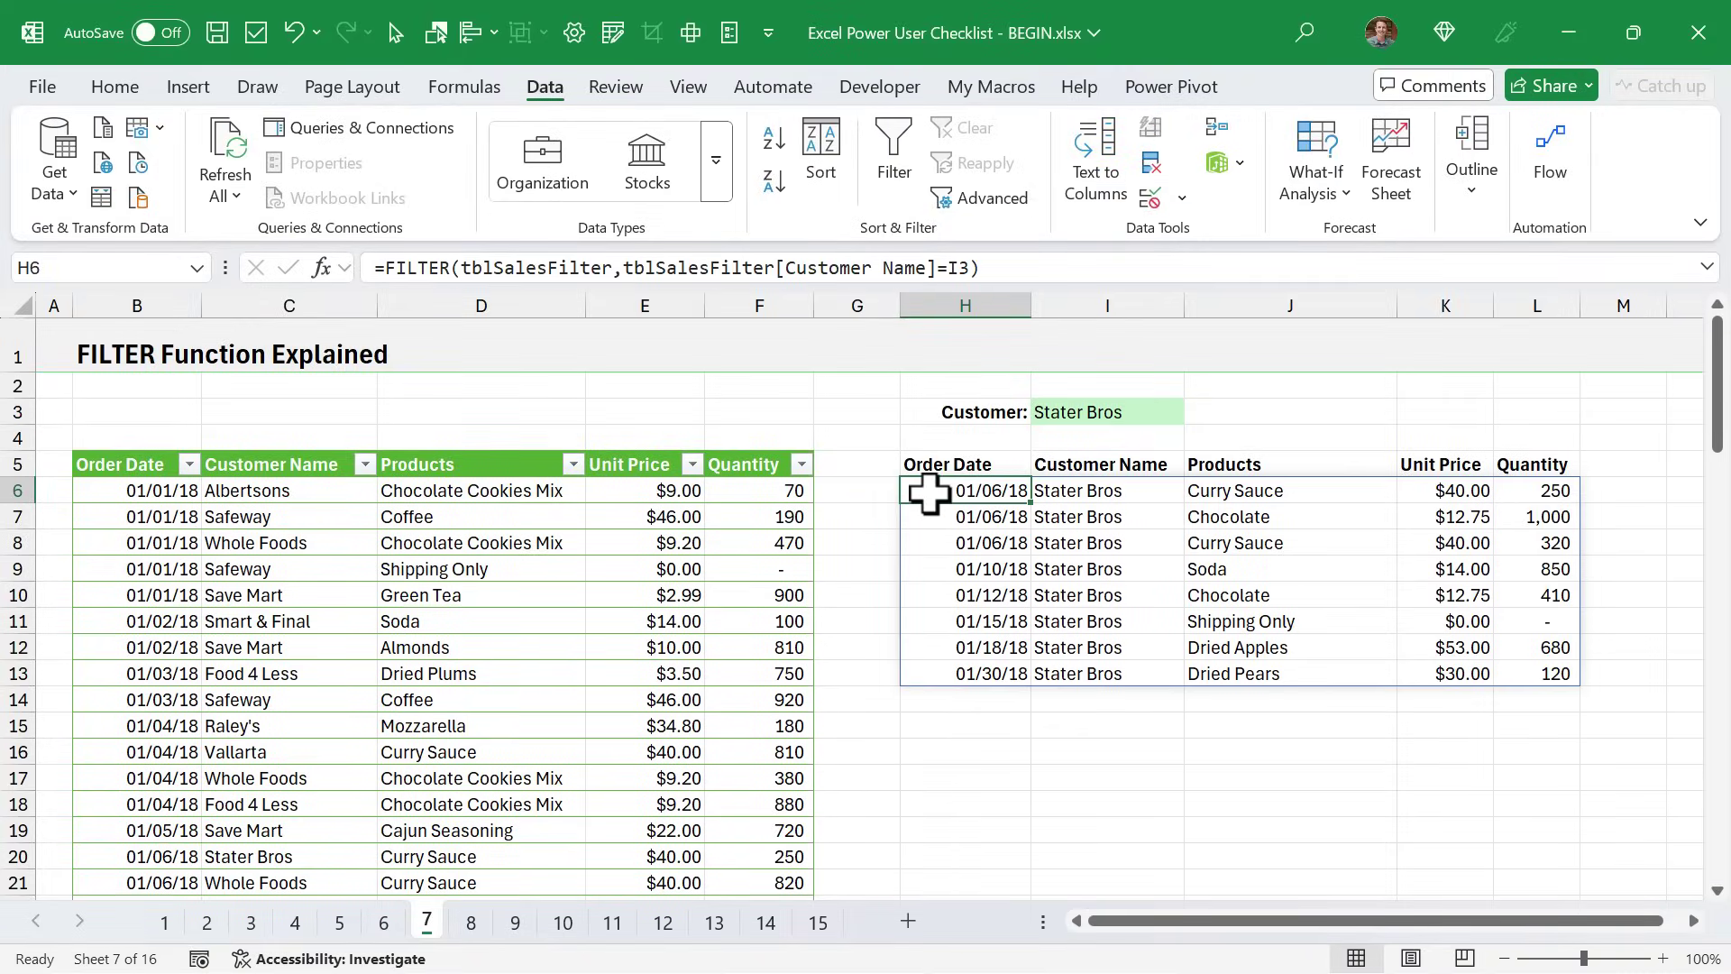
double_click(929, 493)
key("Escape")
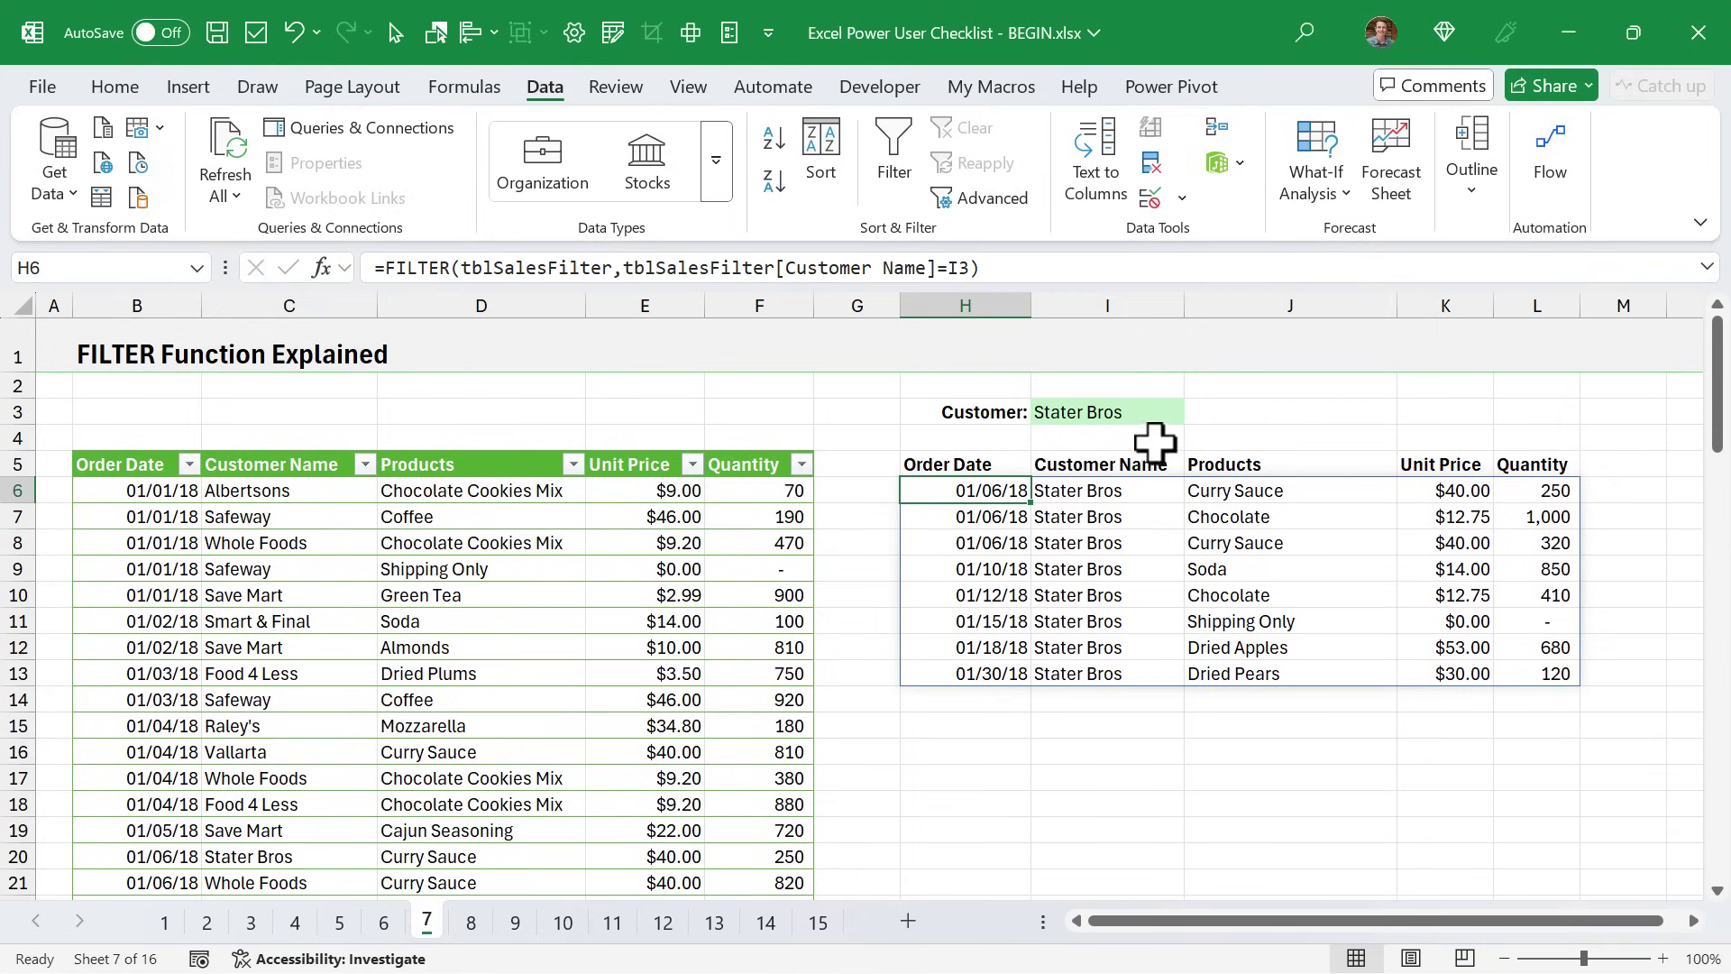
left_click(1152, 413)
Open Orders - Week 1 - 2022.csv from Explorer, review it, and close it.
left_click(1197, 413)
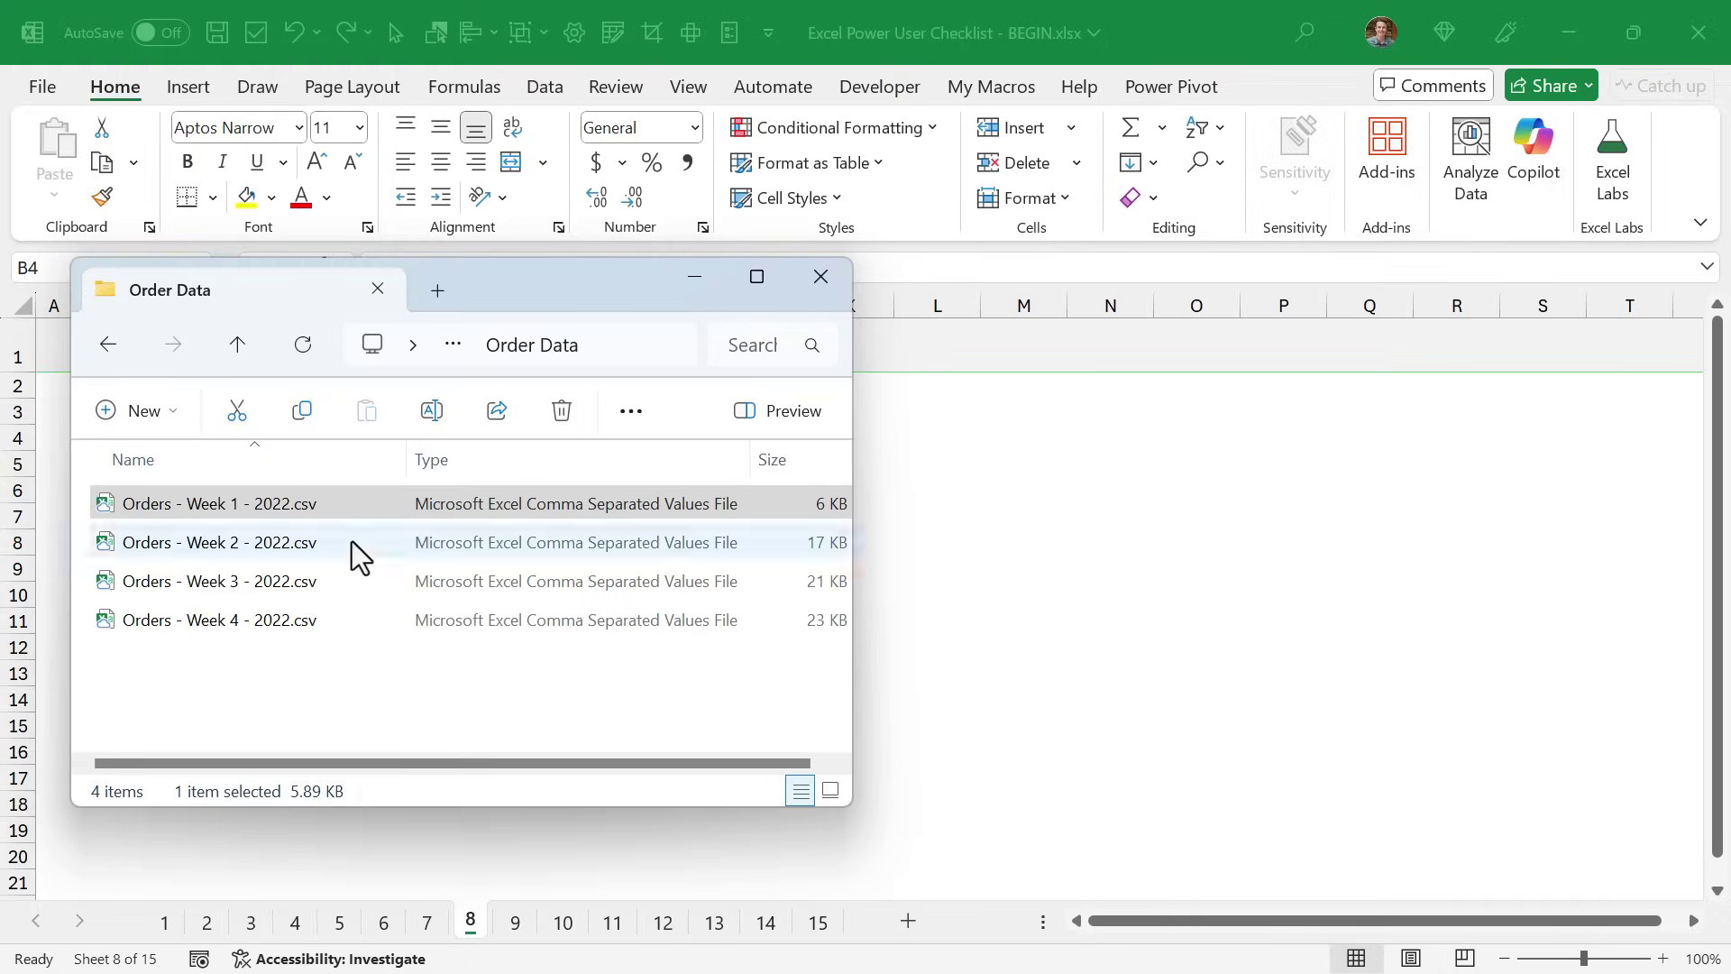
left_click(281, 503)
double_click(282, 503)
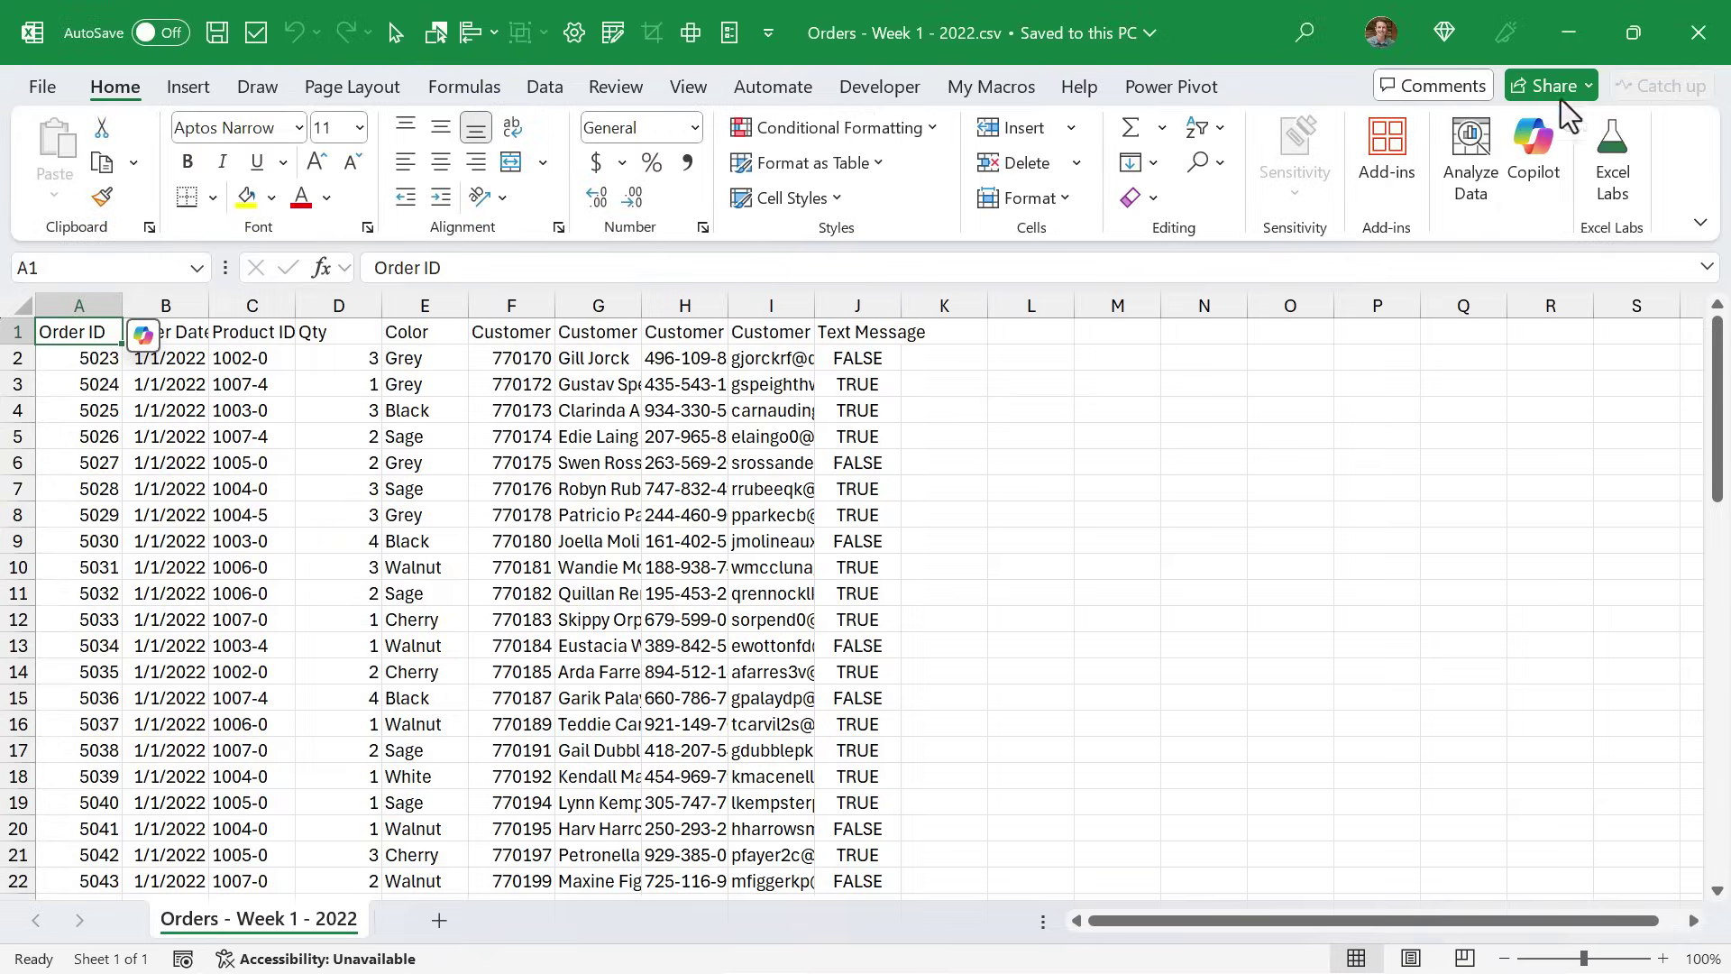
left_click(1699, 33)
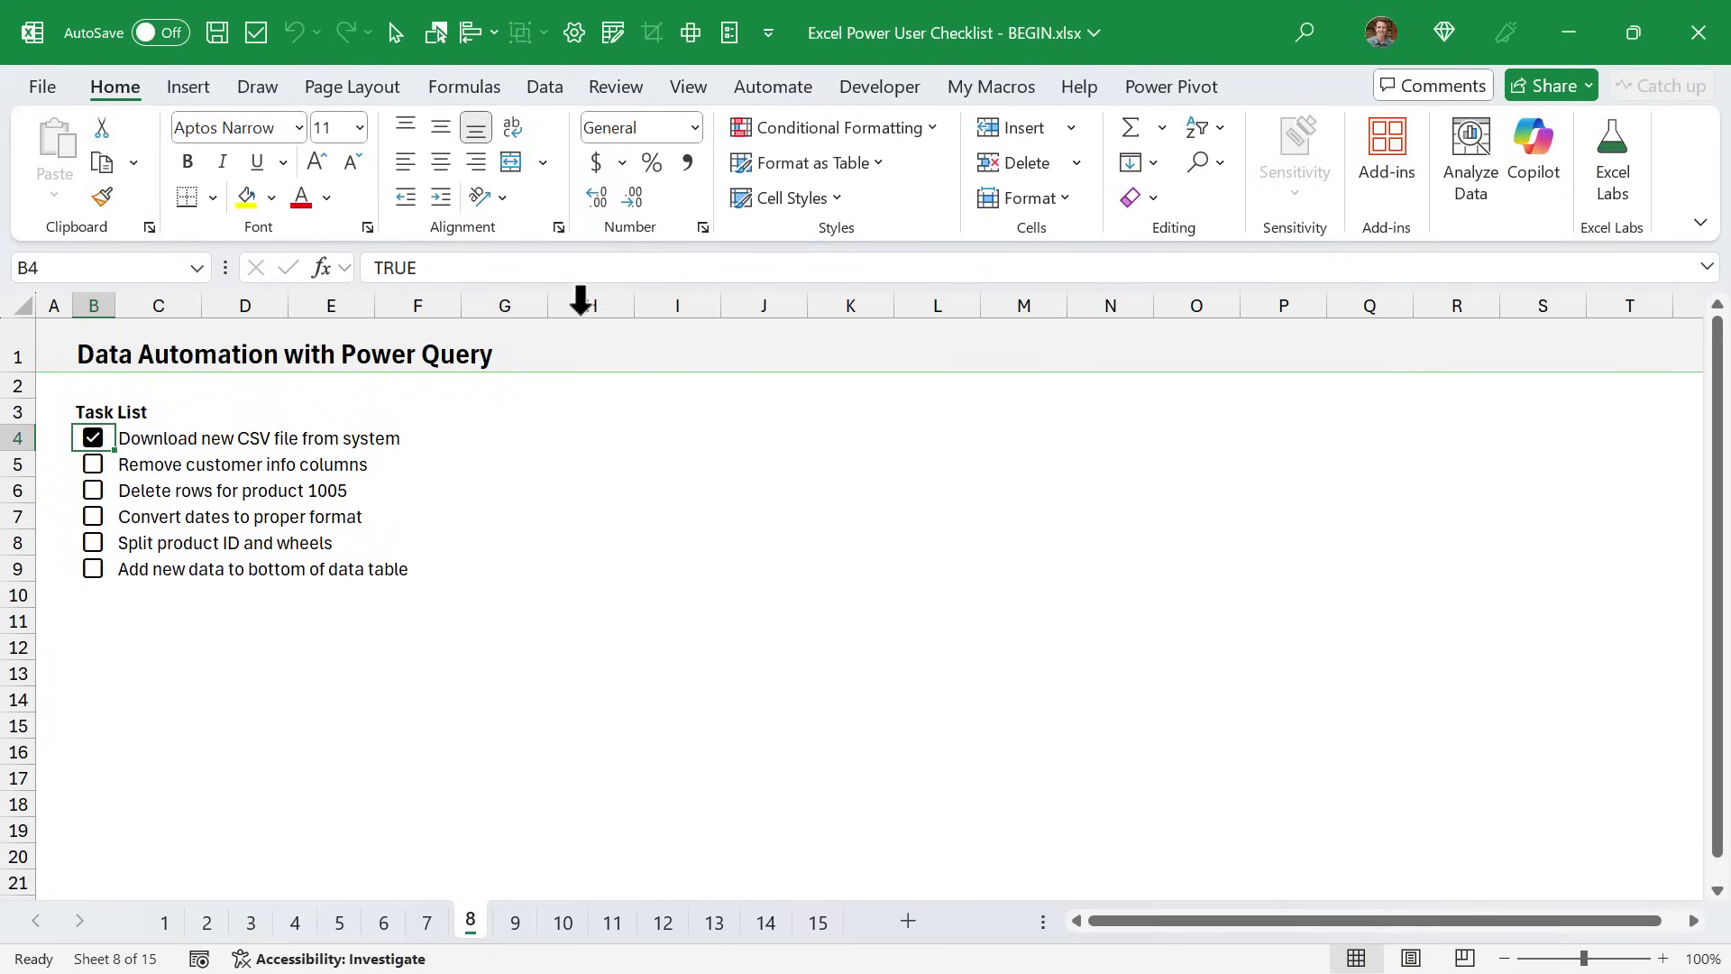
left_click(541, 99)
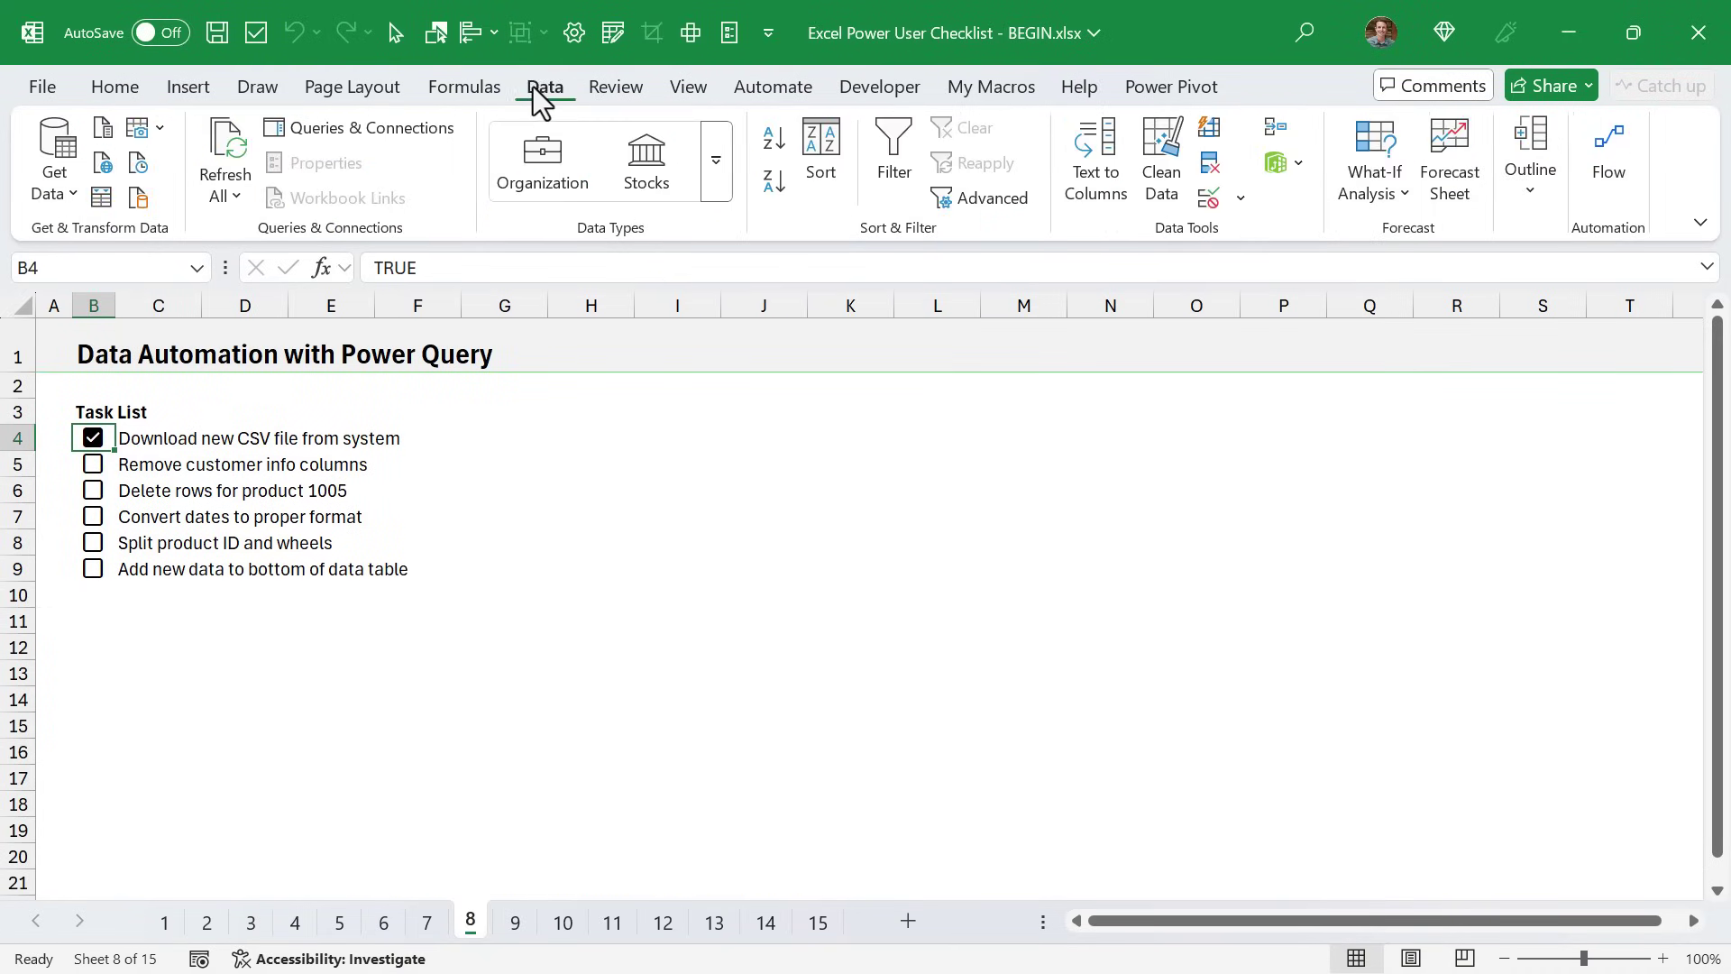
Import the Order Data folder and combine its weekly CSVs into one query (11 columns, 711 rows).
left_click(65, 188)
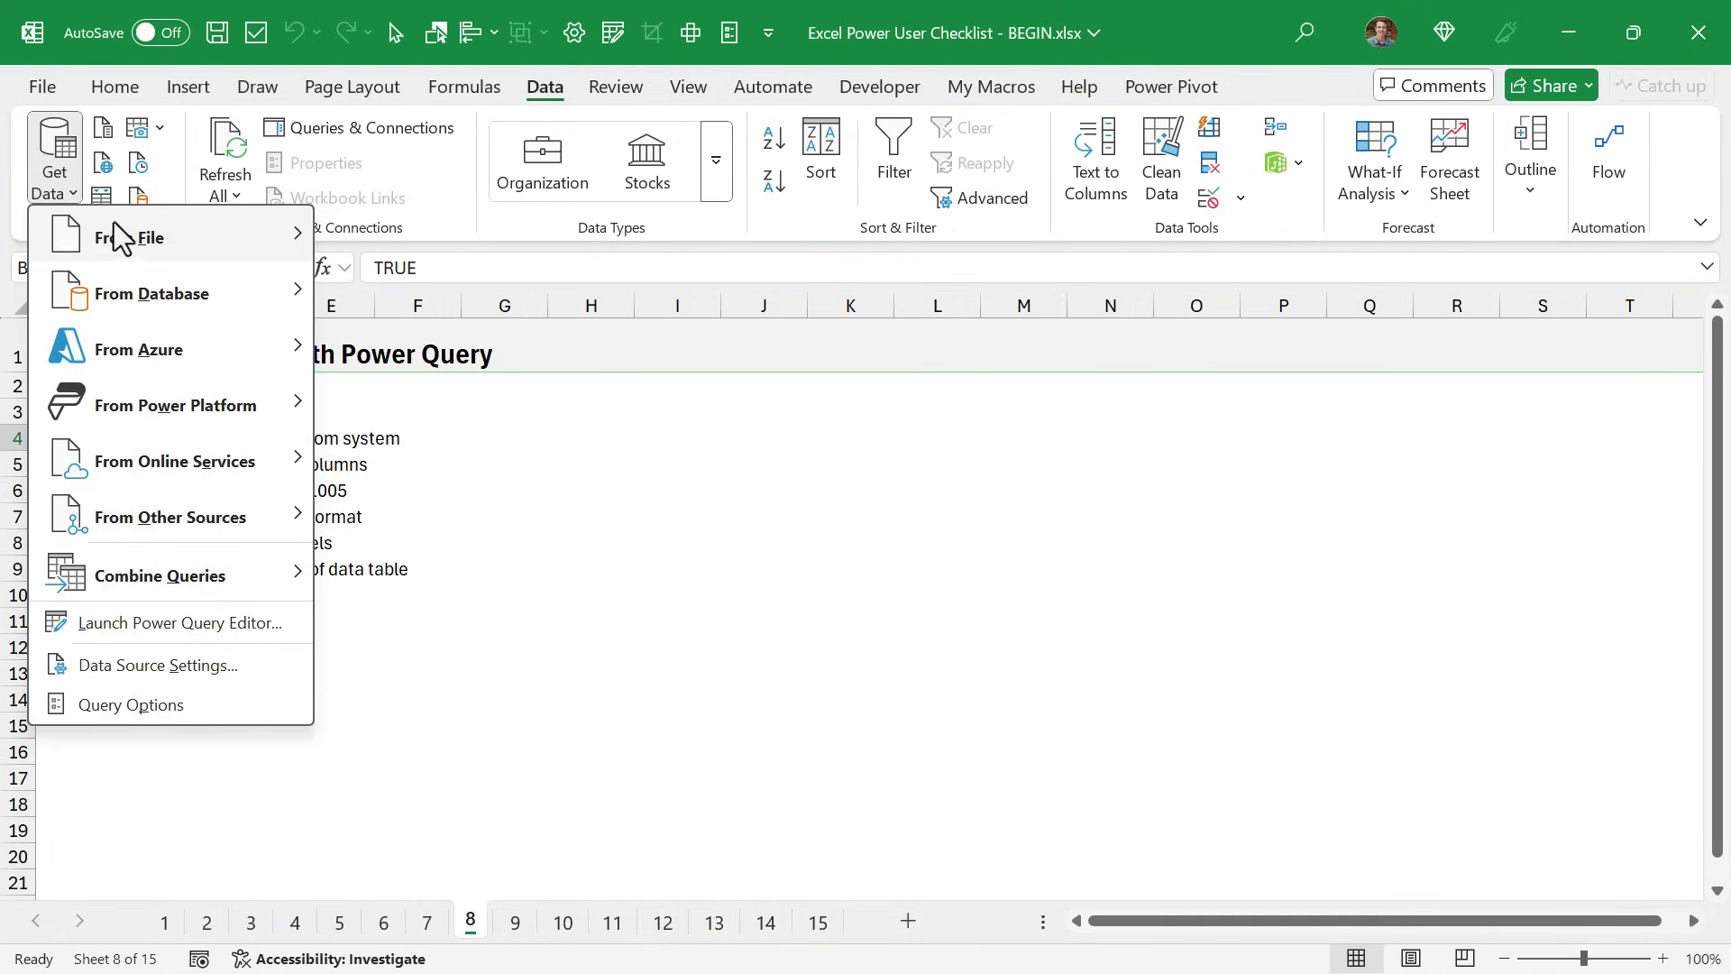
mouse_move(139, 257)
left_click(416, 515)
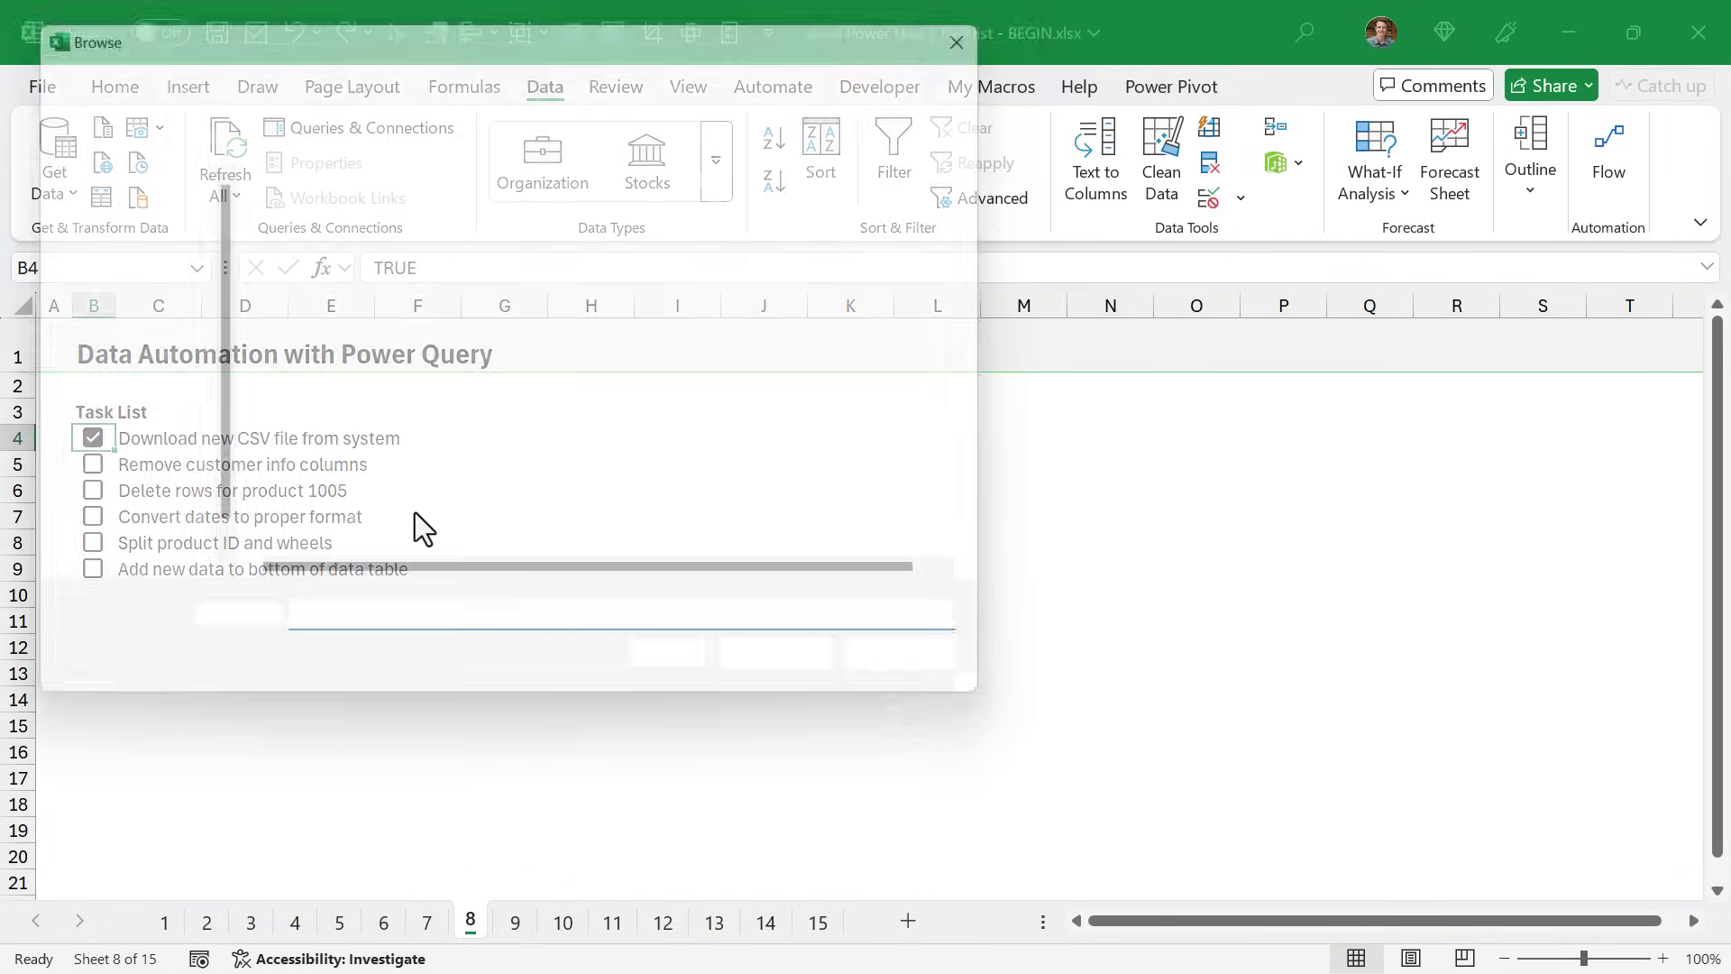
left_click(318, 254)
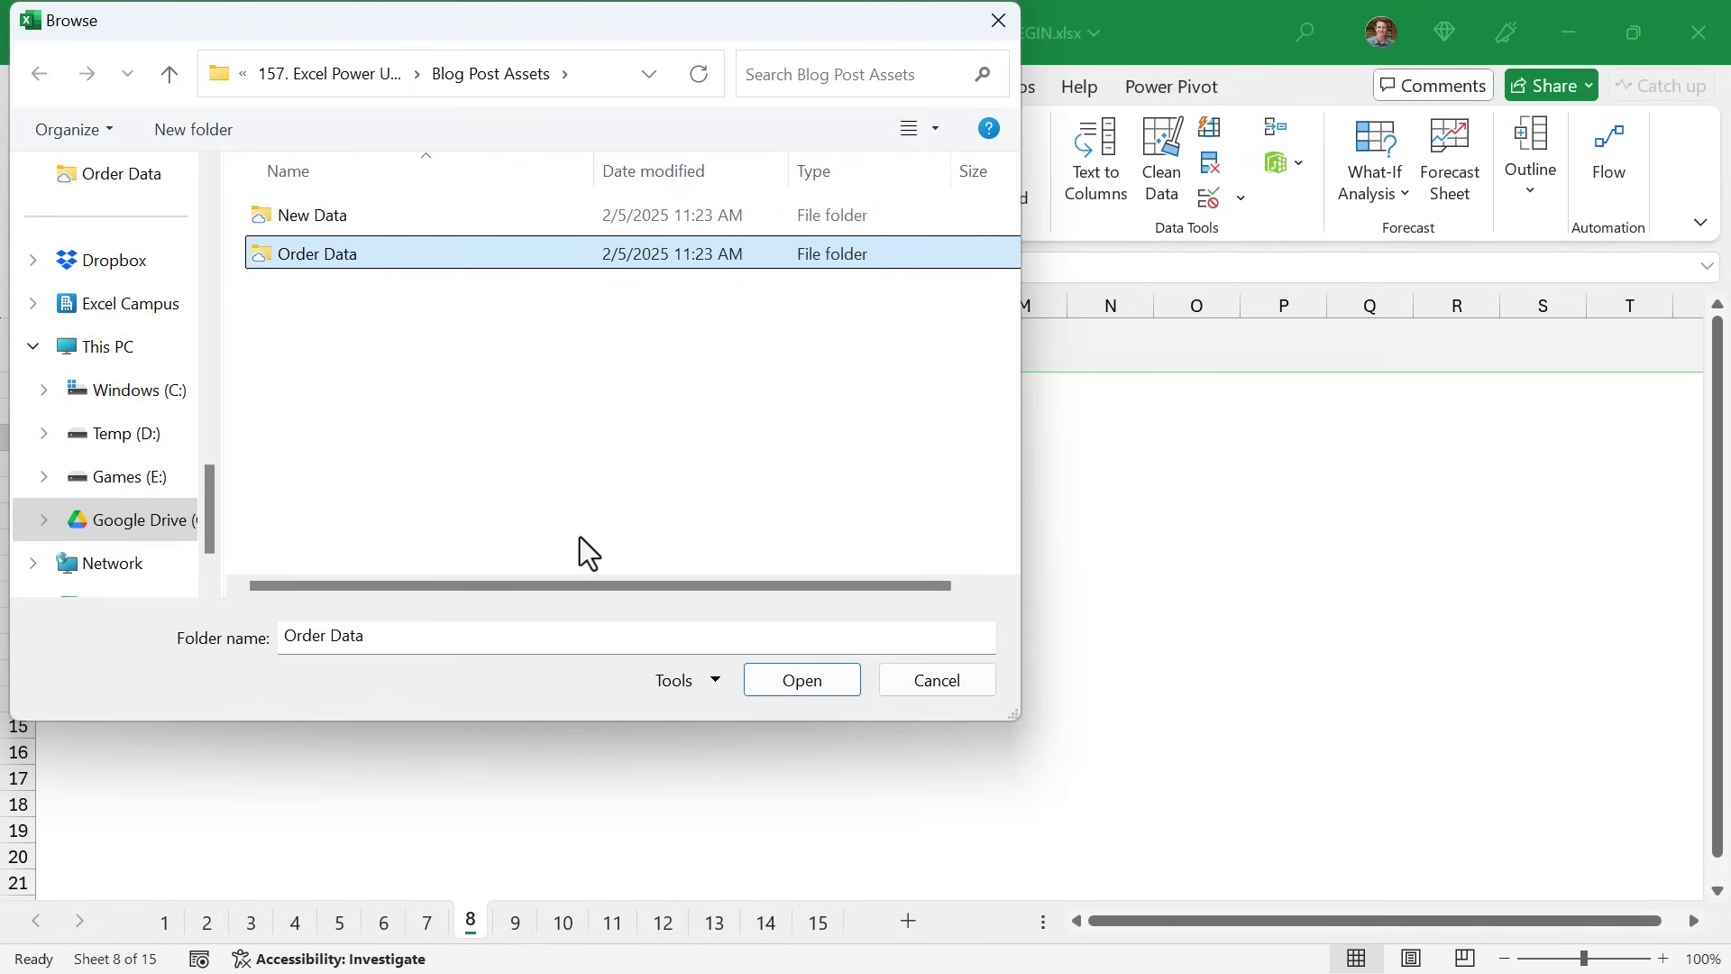
left_click(794, 683)
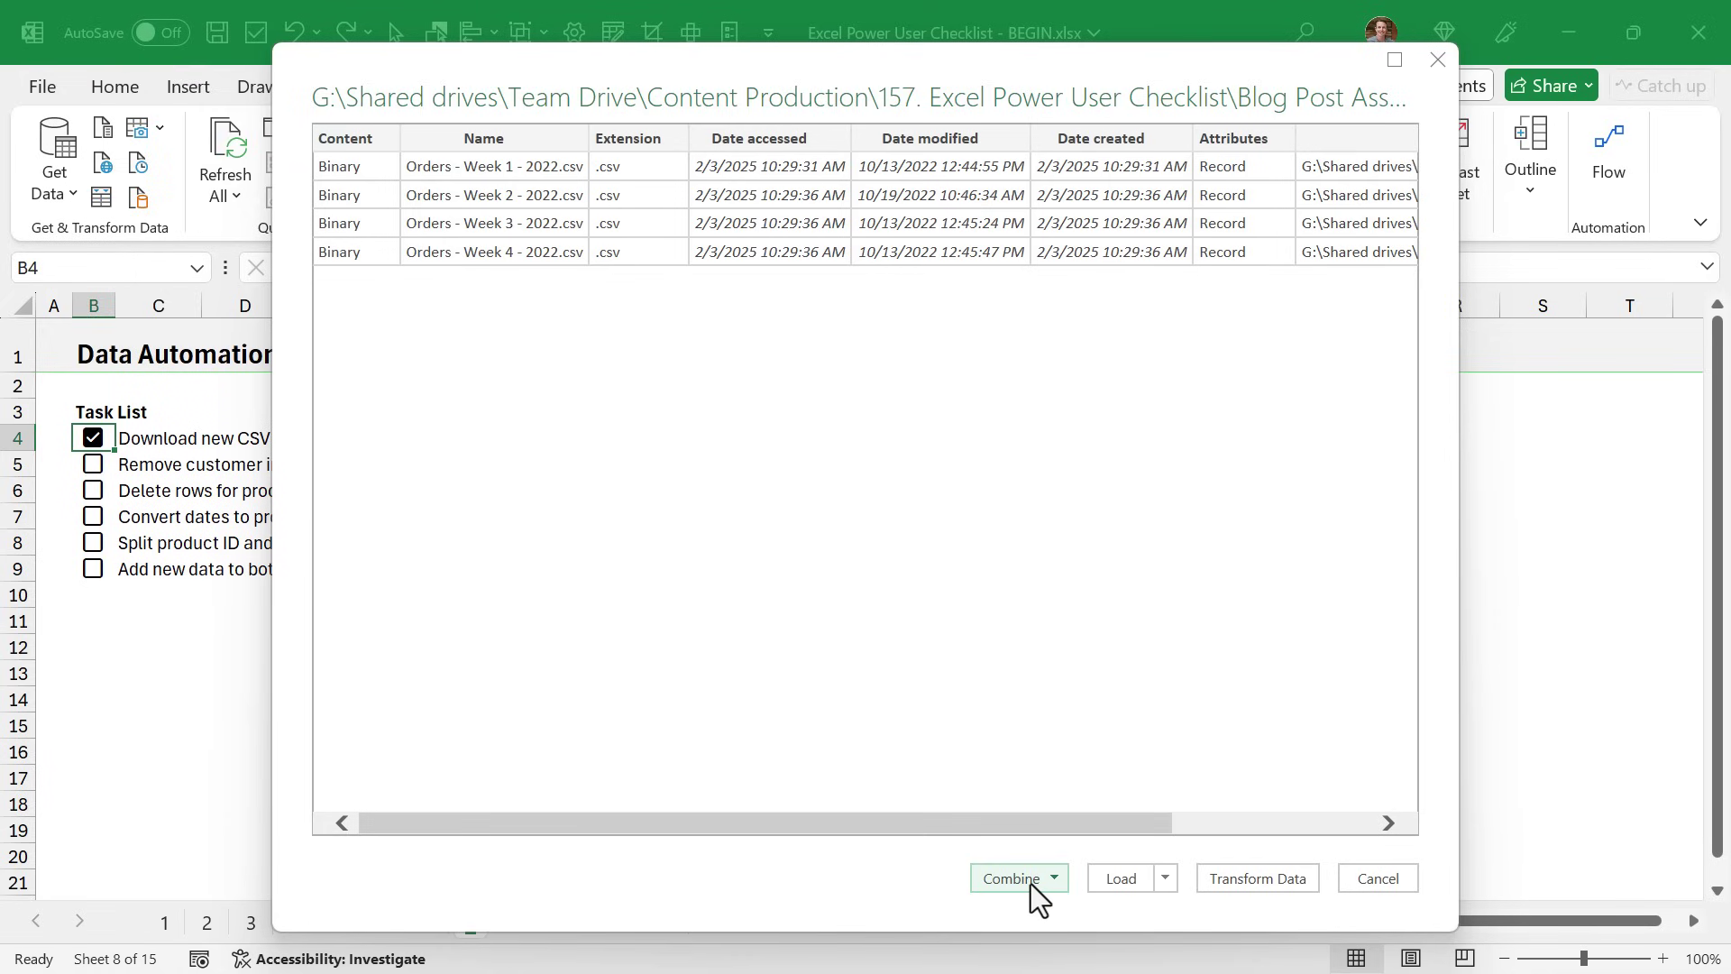
left_click(1030, 882)
left_click(1035, 905)
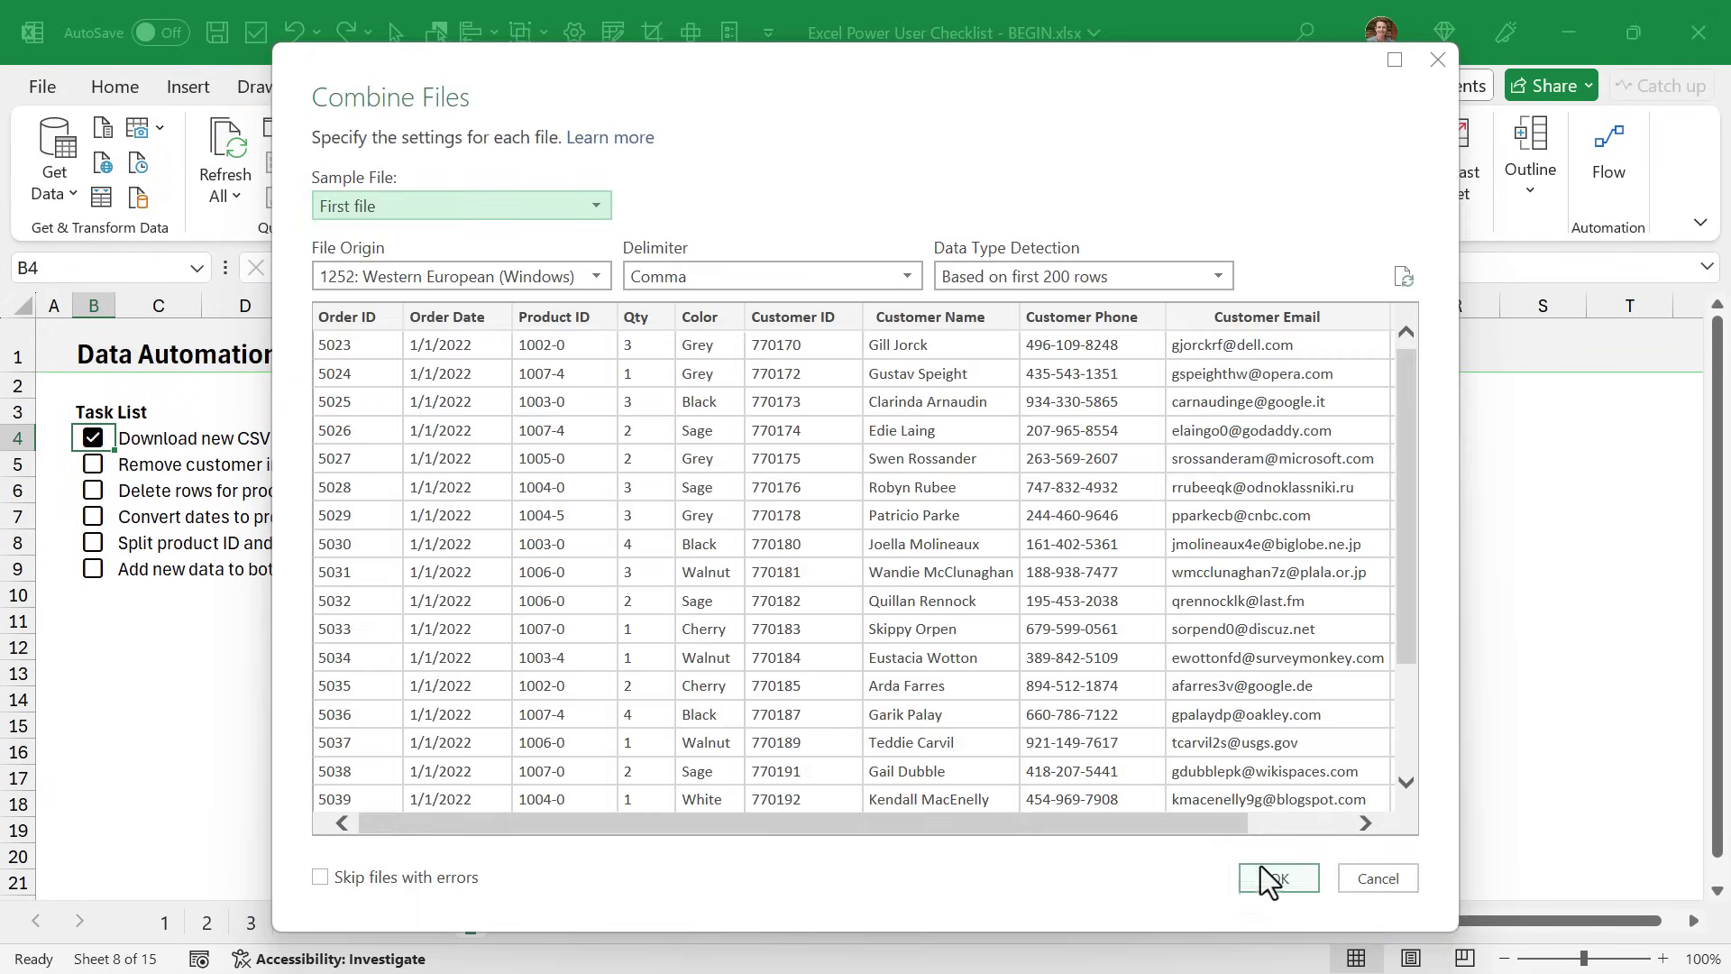
left_click(1262, 870)
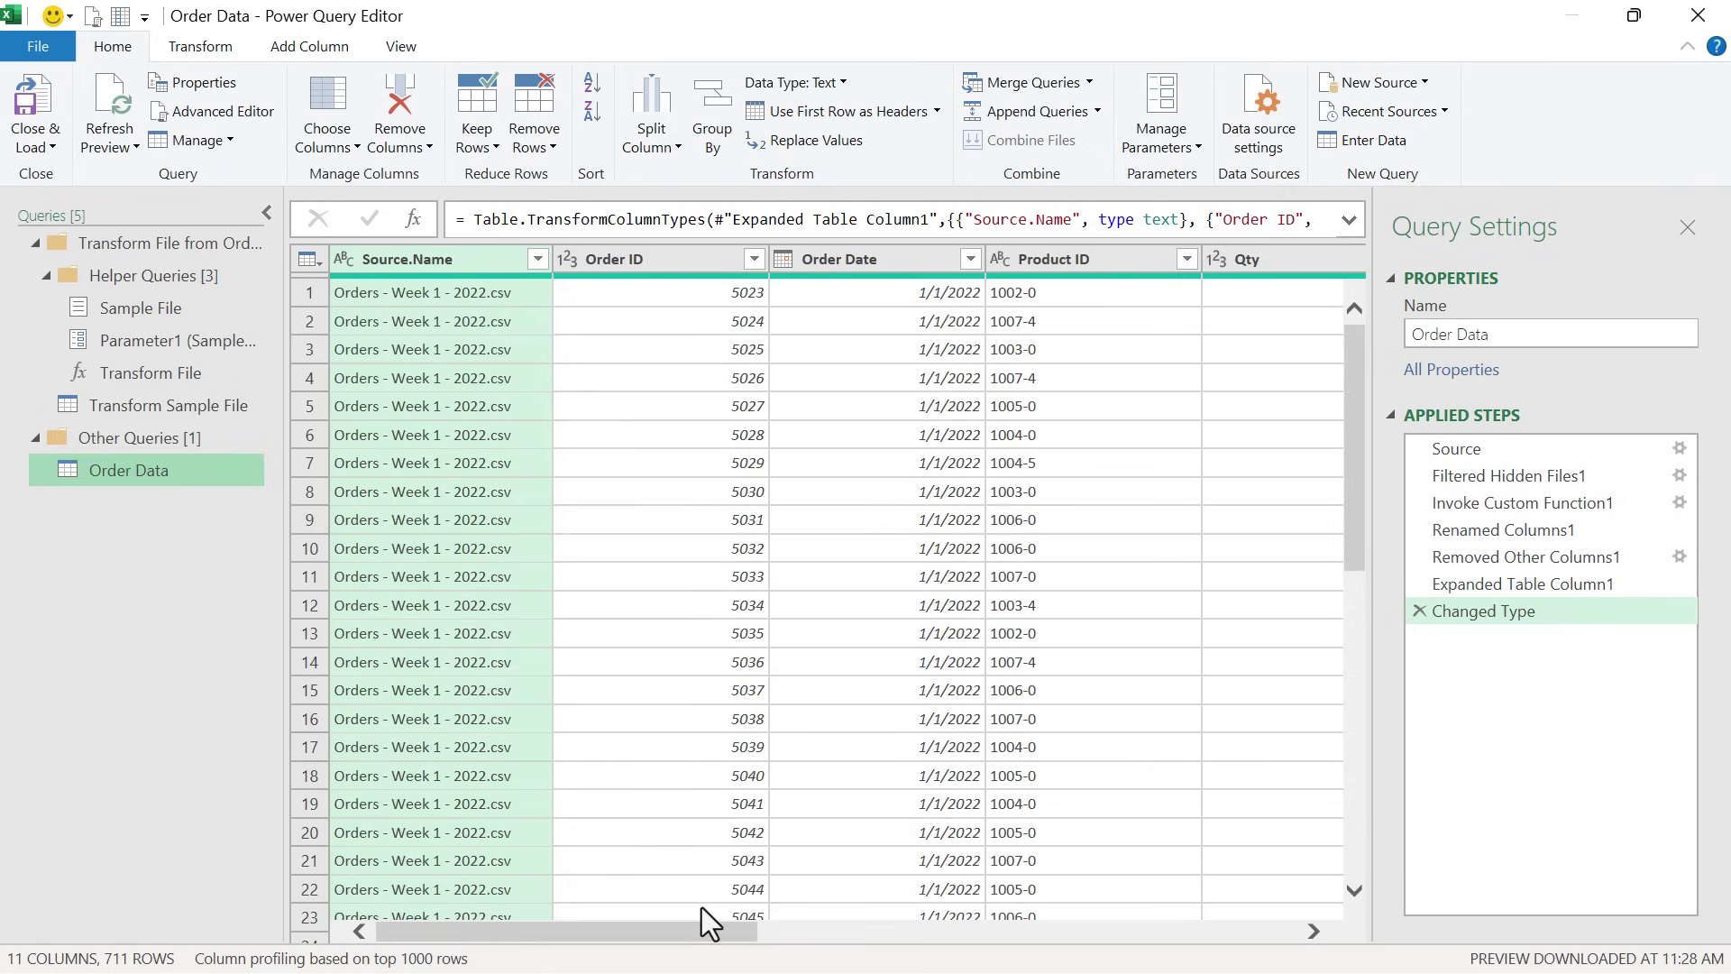
Remove the four customer contact columns, Customer Name through Text Message.
left_click_drag(710, 924, 1258, 929)
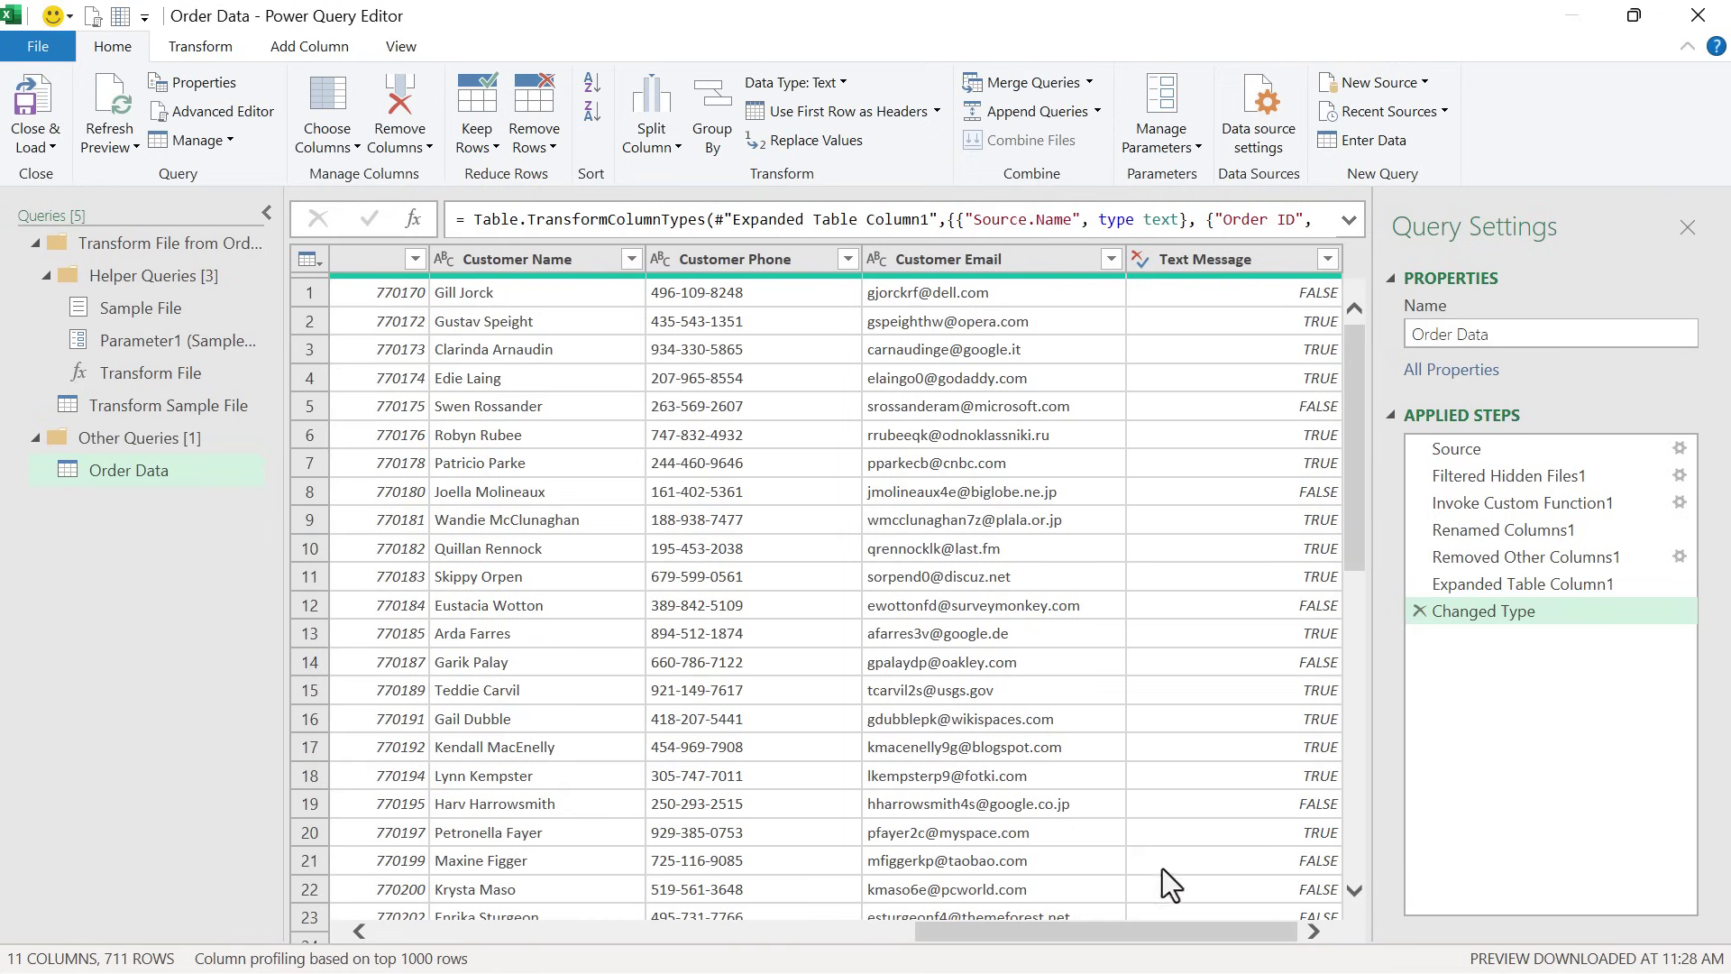
left_click(495, 262)
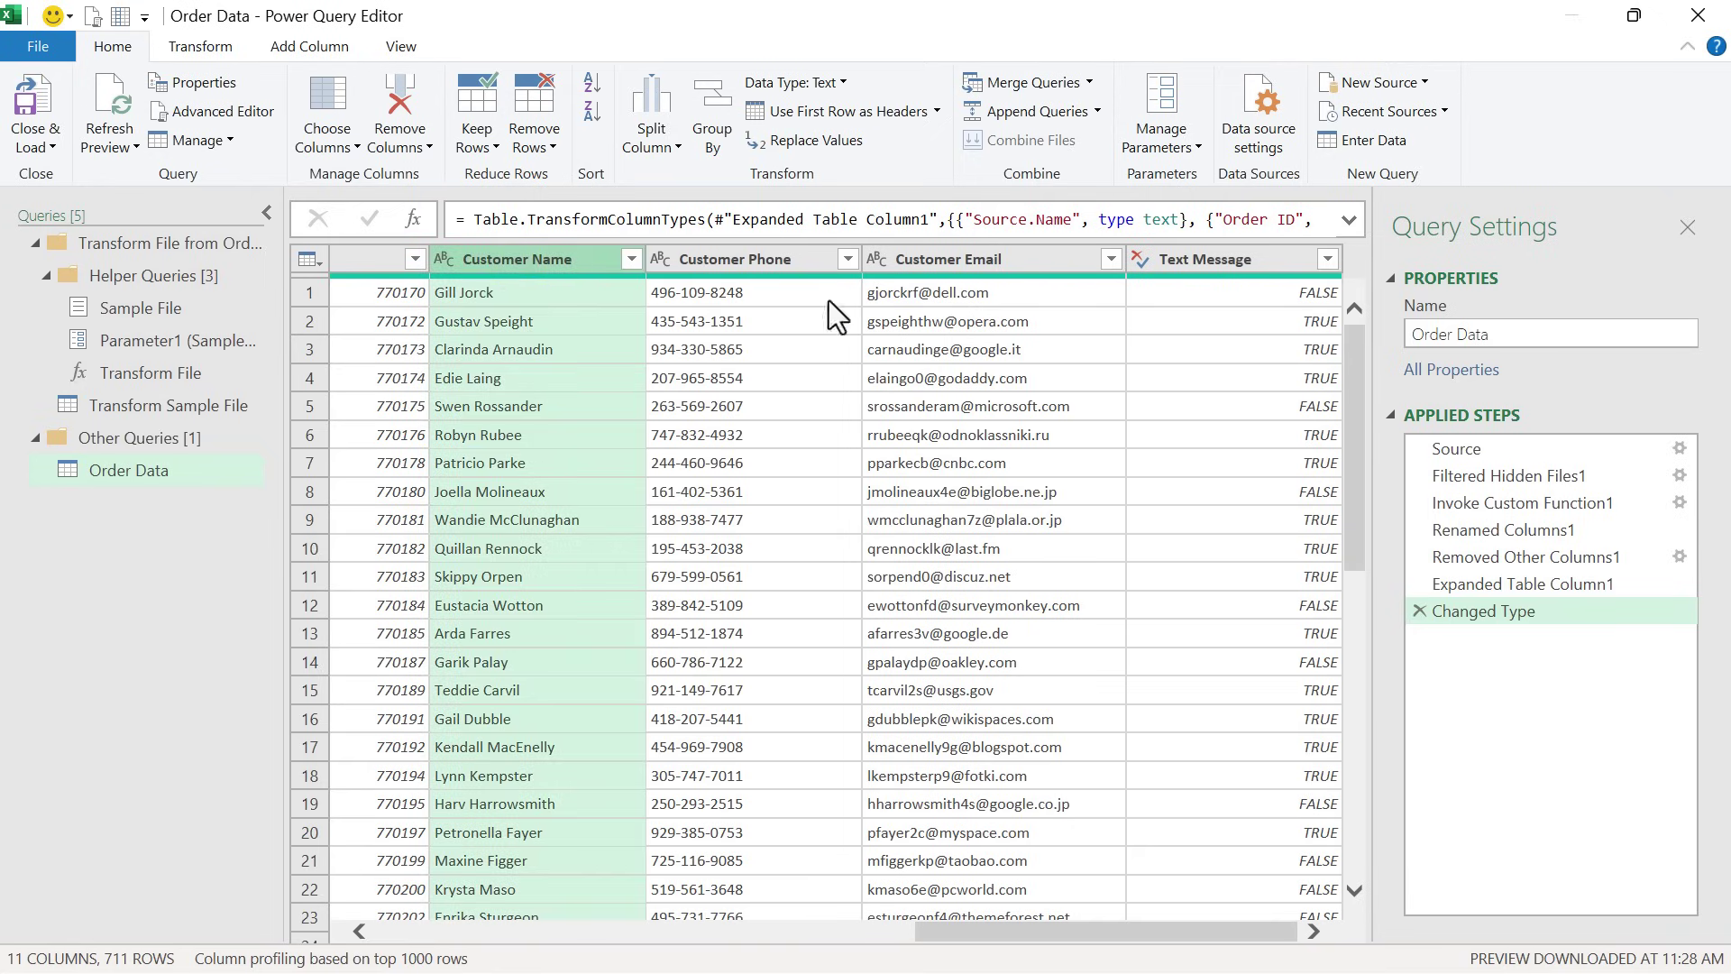
left_click(1217, 265, "shift")
right_click(1218, 265)
left_click(1251, 309)
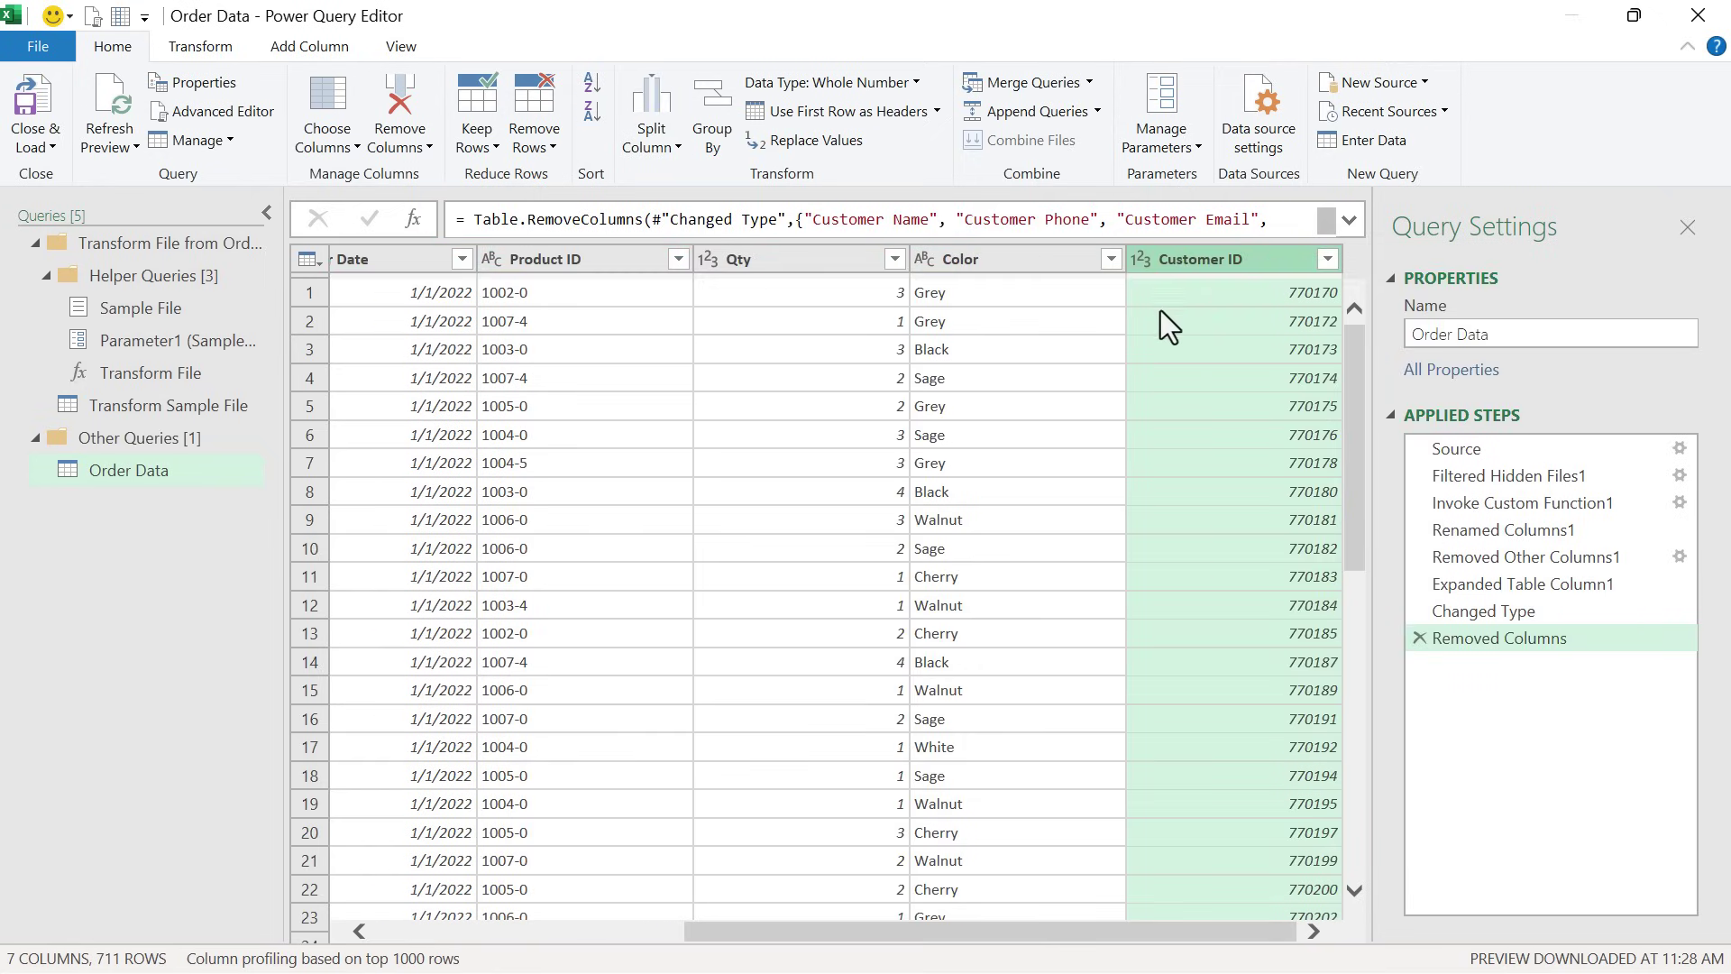
Split Product ID at the hyphen and load the query into Excel as table Order_Data.
left_click(611, 259)
right_click(610, 260)
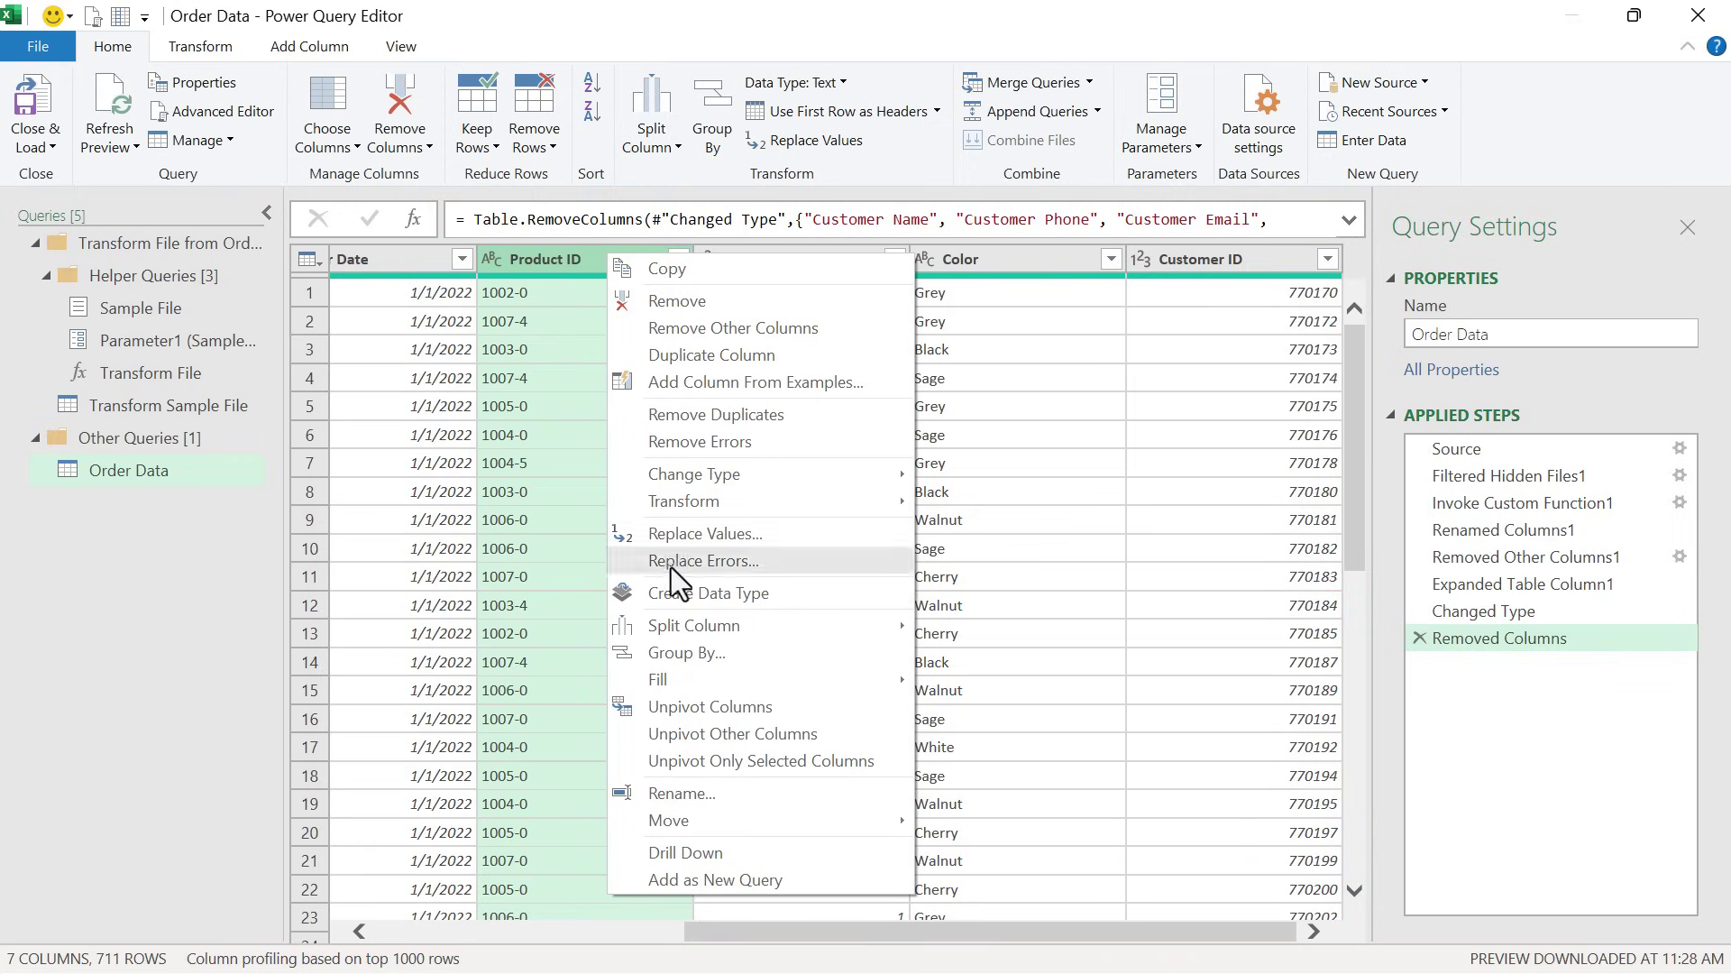
mouse_move(781, 631)
left_click(967, 629)
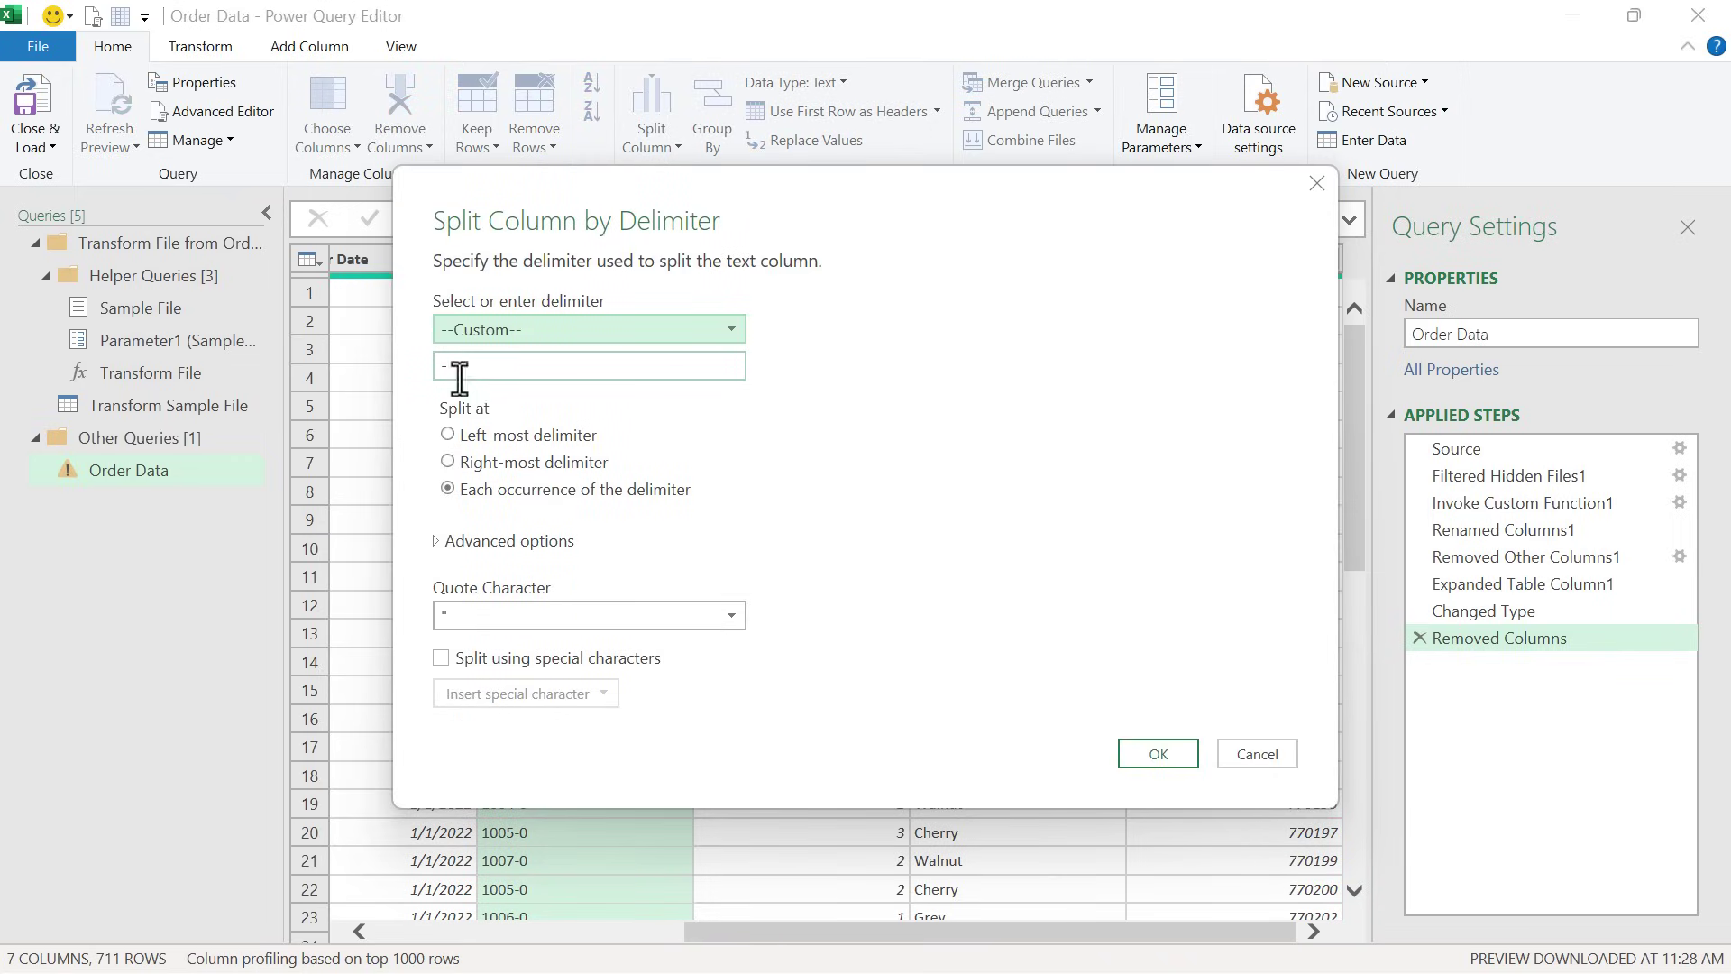
left_click(1137, 755)
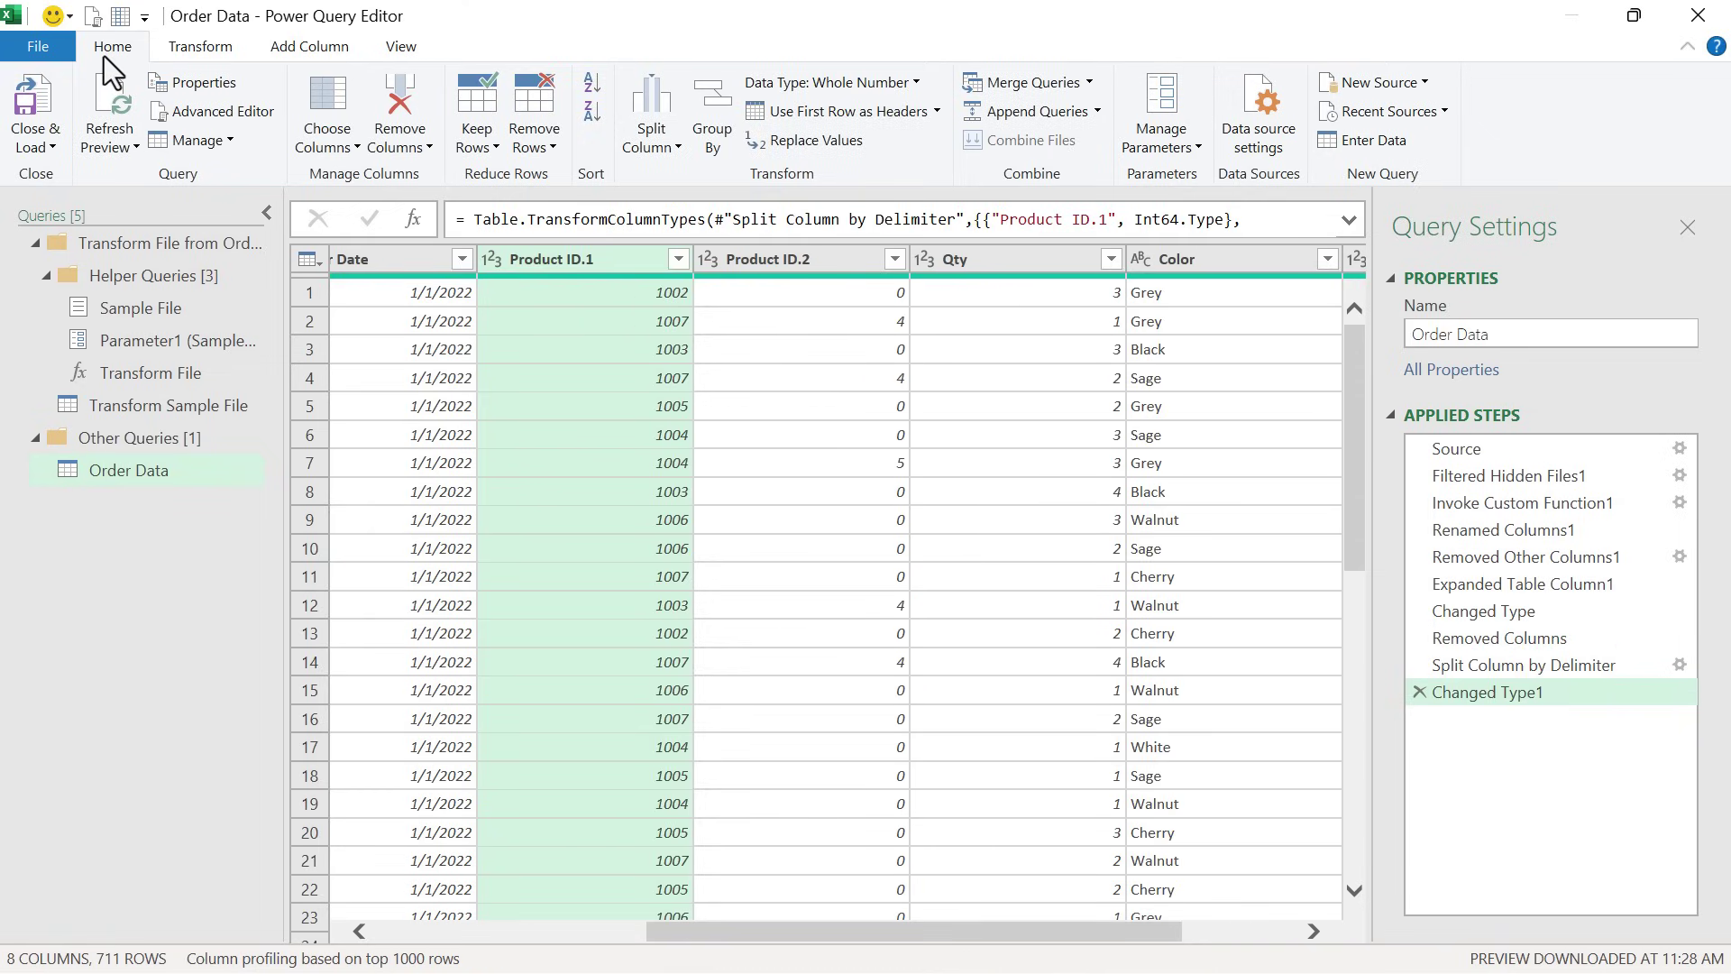
left_click(40, 100)
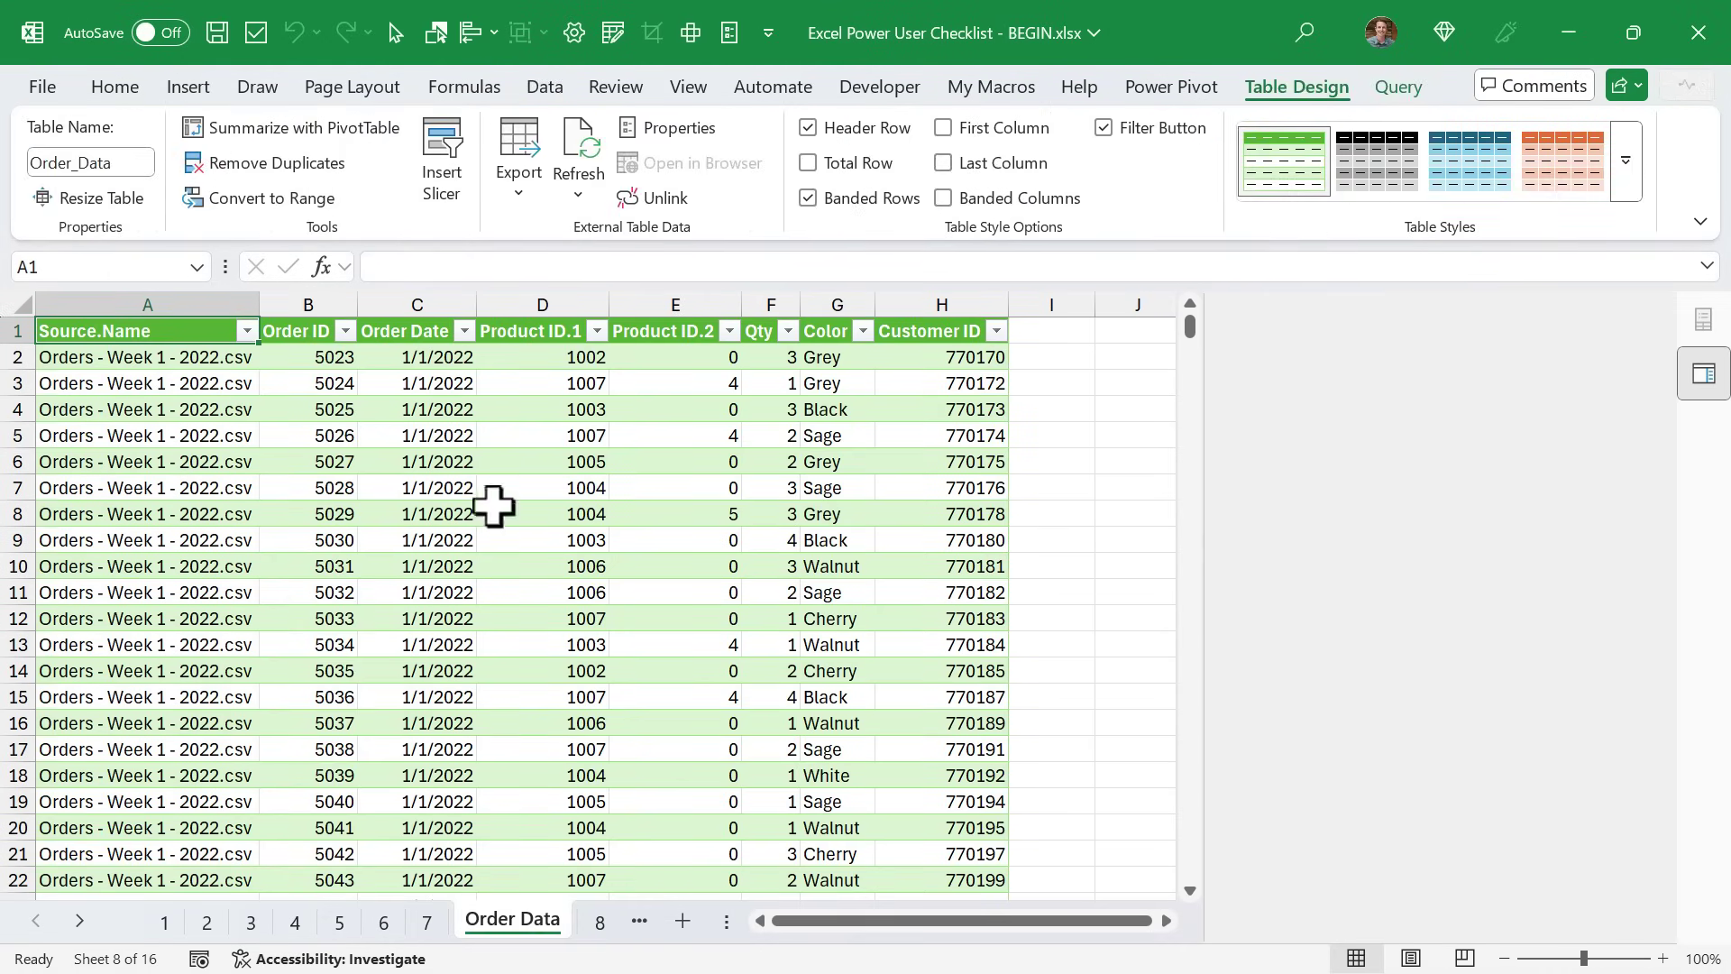
left_click(246, 332)
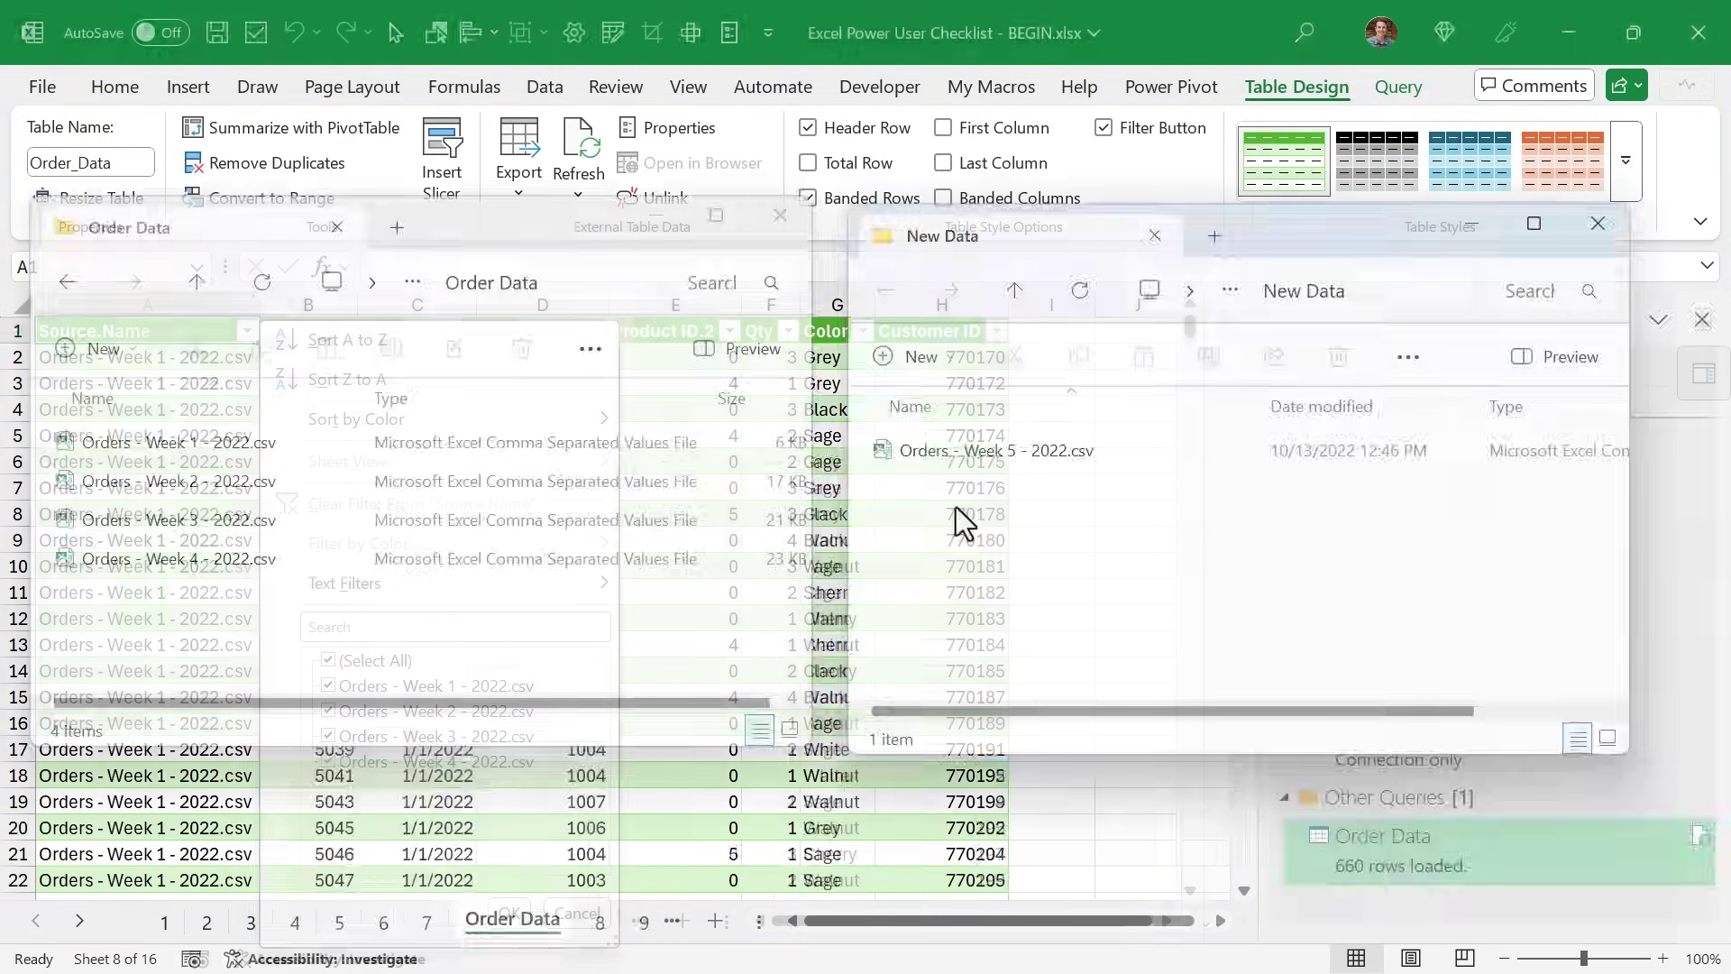
Move Orders - Week 5 - 2022.csv from the New Data folder into the Order Data folder.
left_click_drag(965, 465, 251, 634)
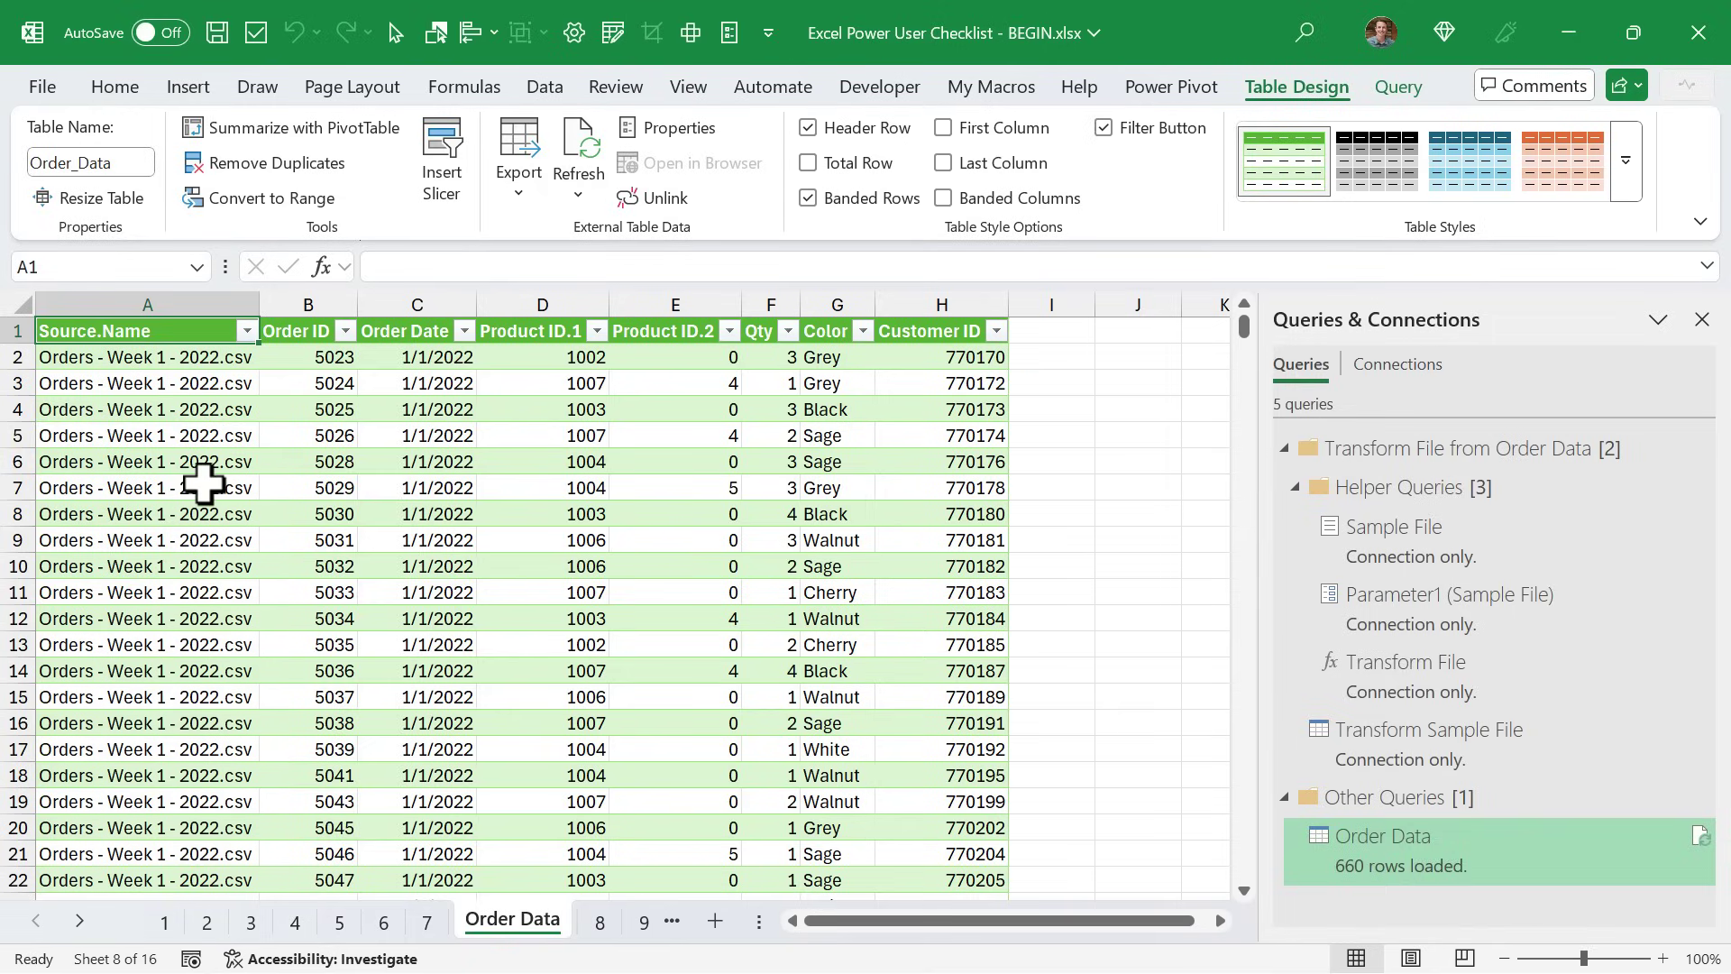
Refresh Order_Data and confirm the Source.Name filter now lists weeks 1–5.
right_click(203, 487)
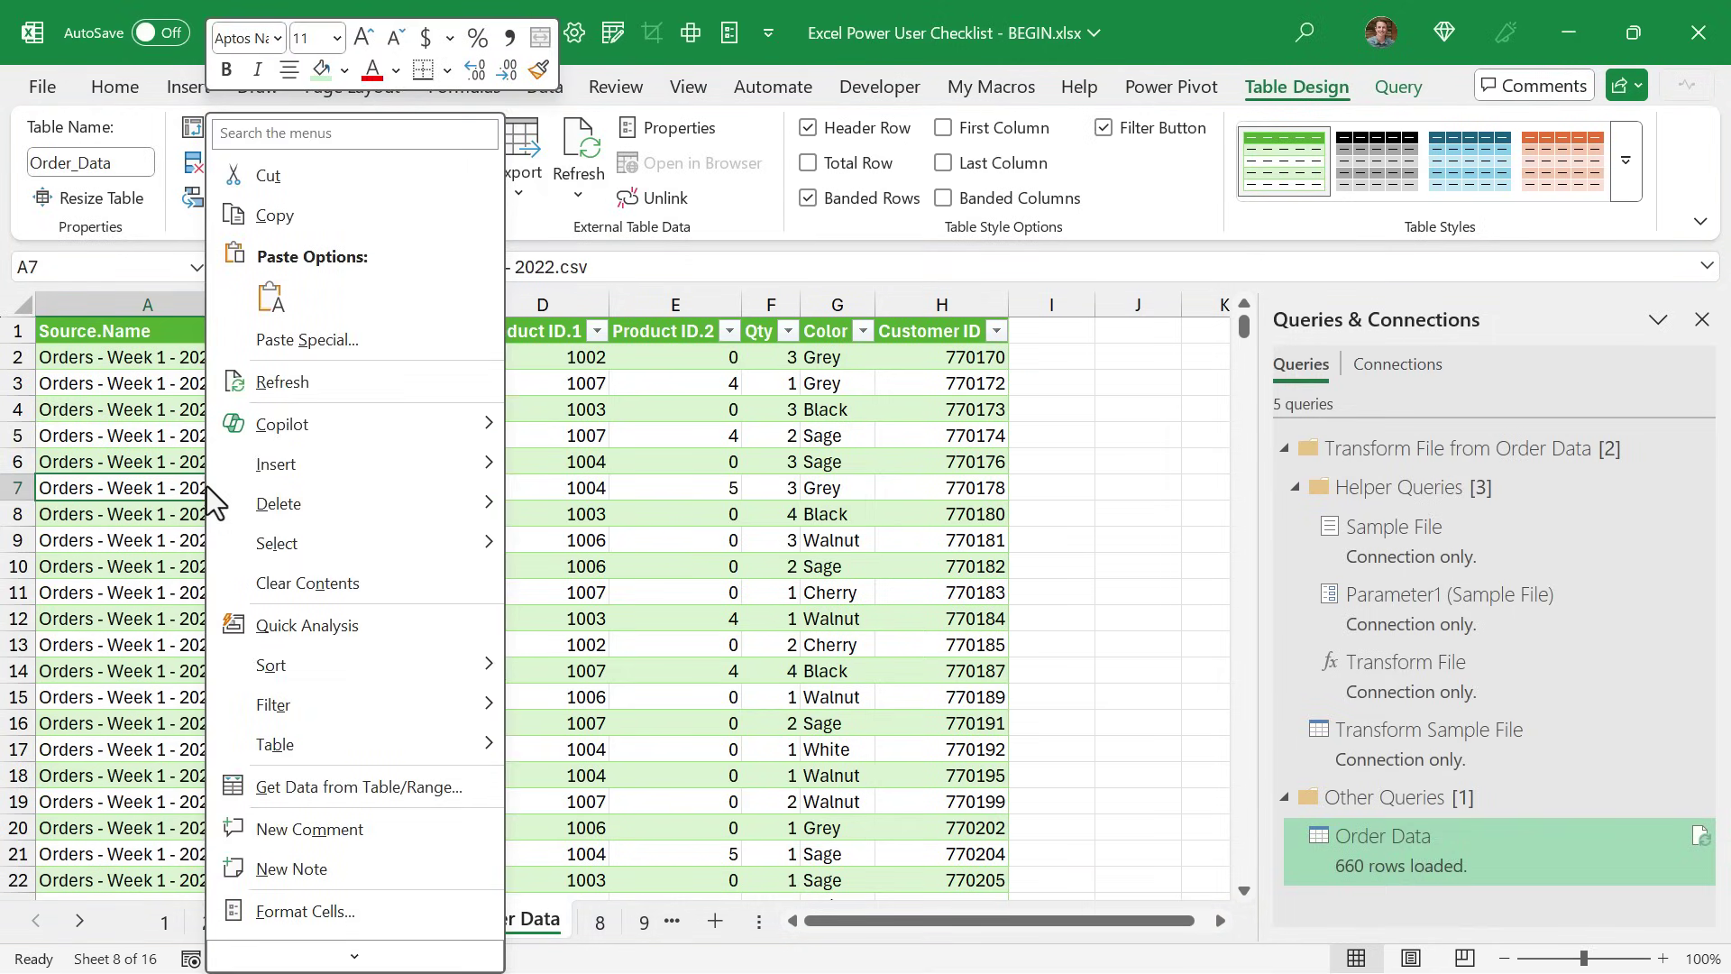
left_click(282, 381)
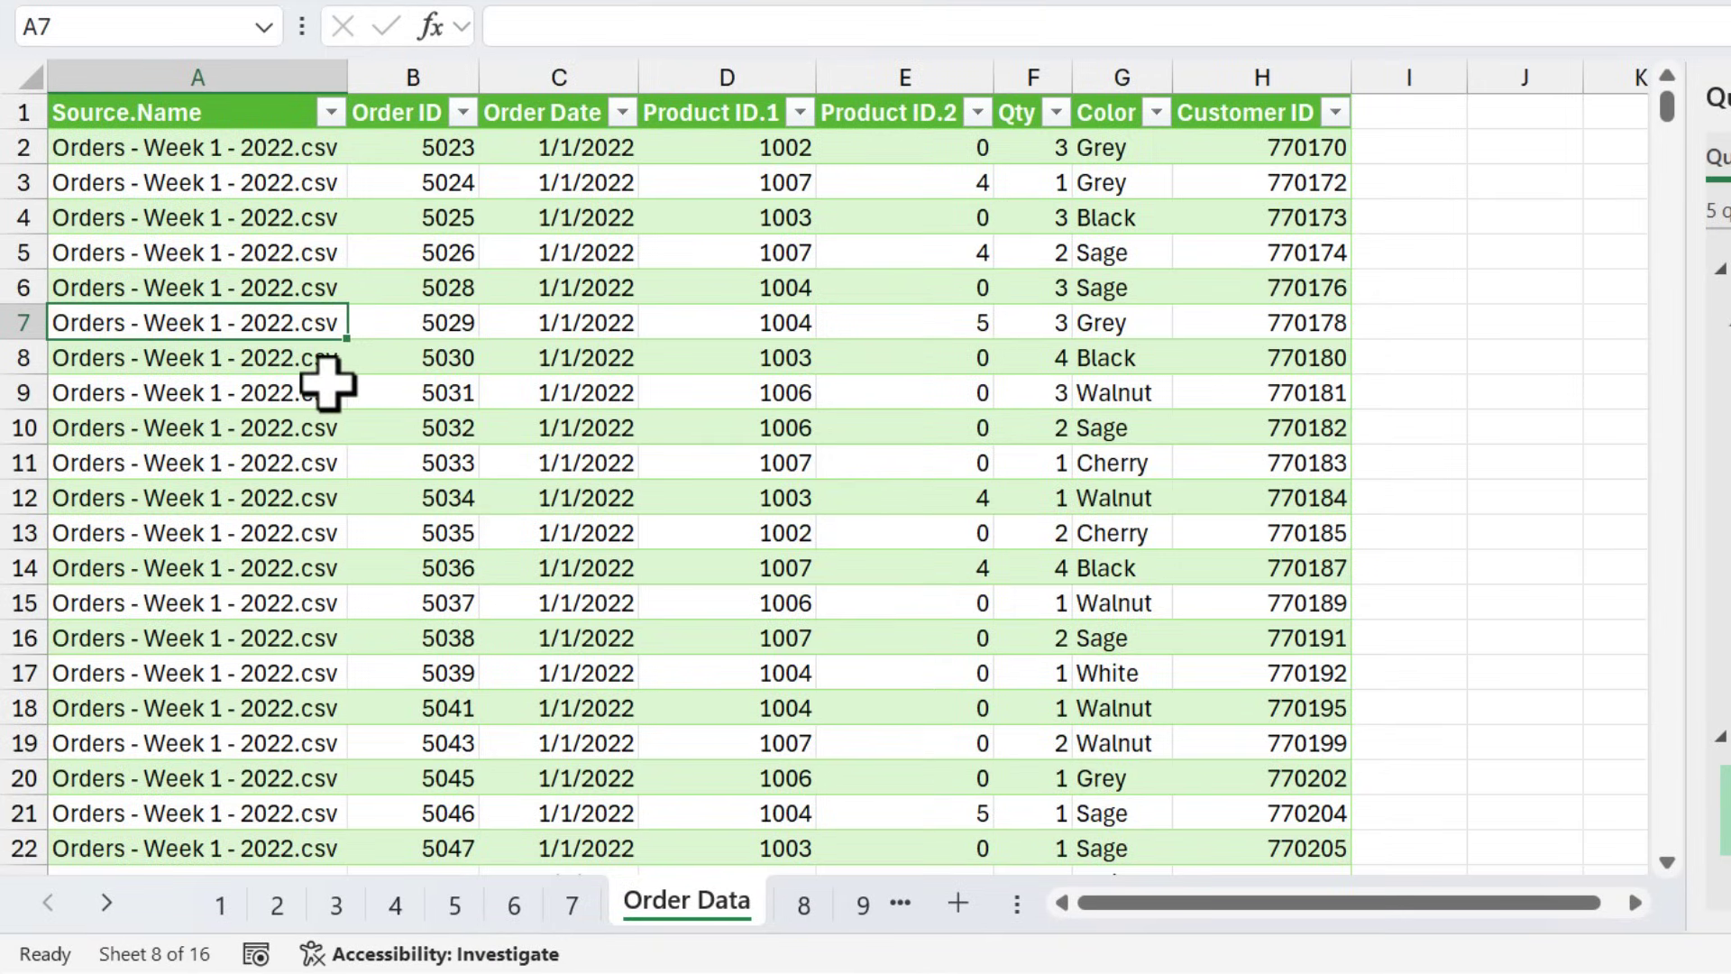
left_click(331, 112)
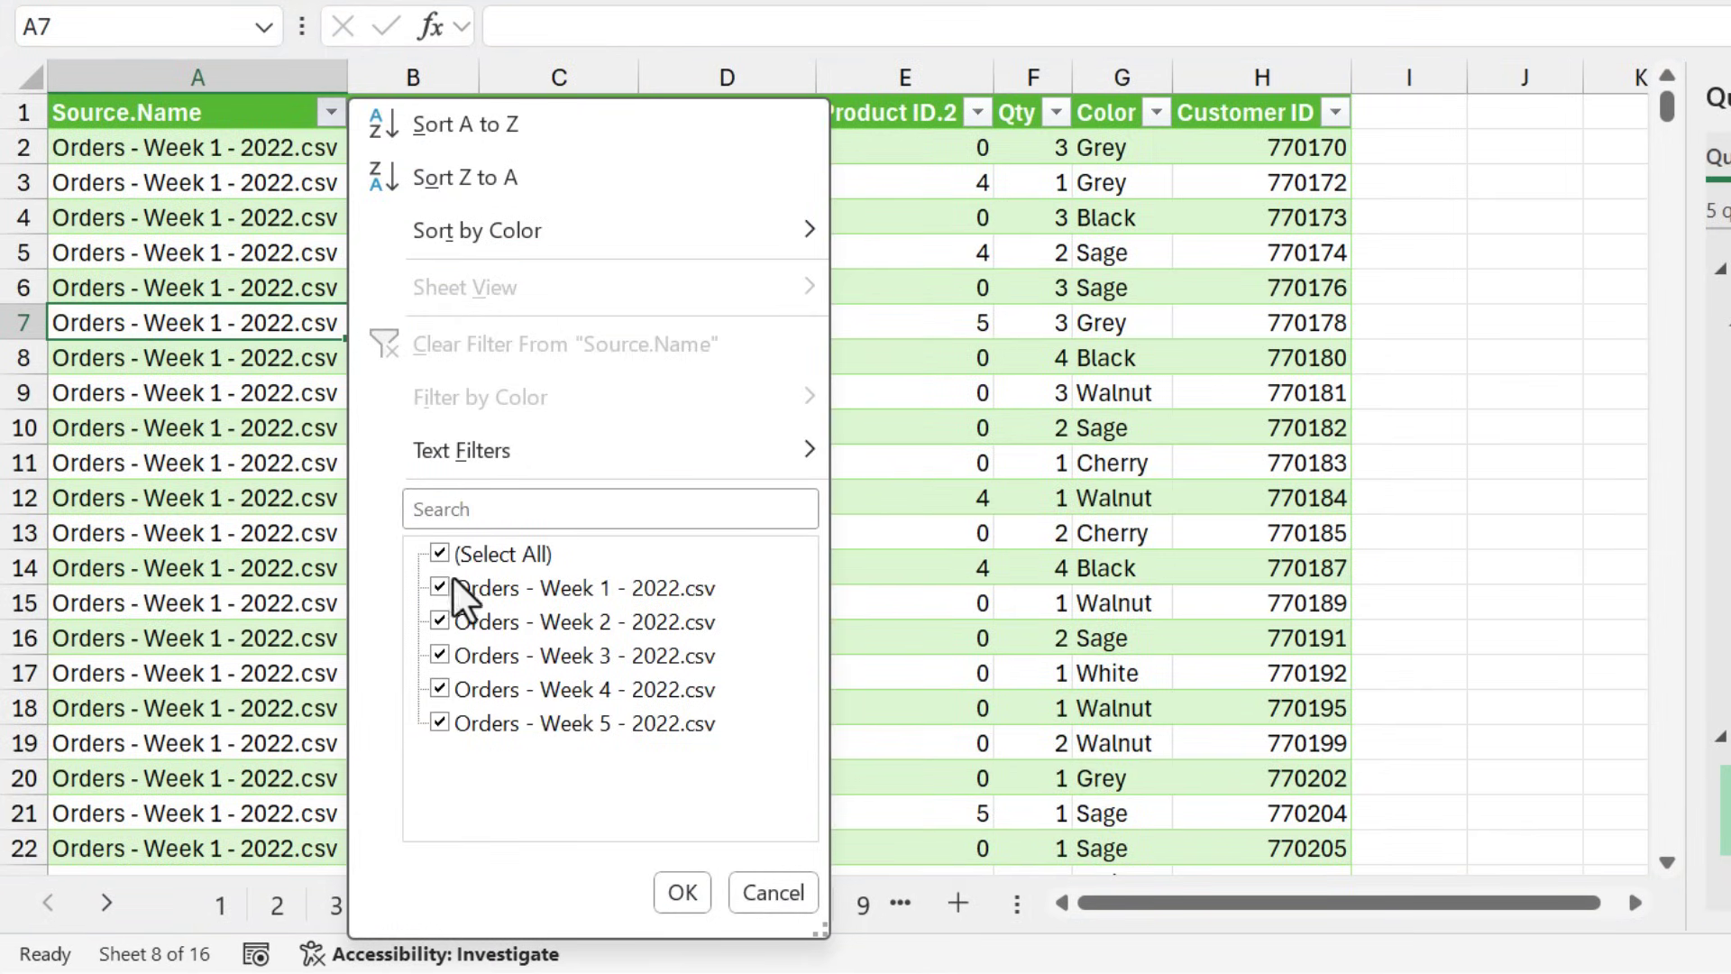
left_click(771, 893)
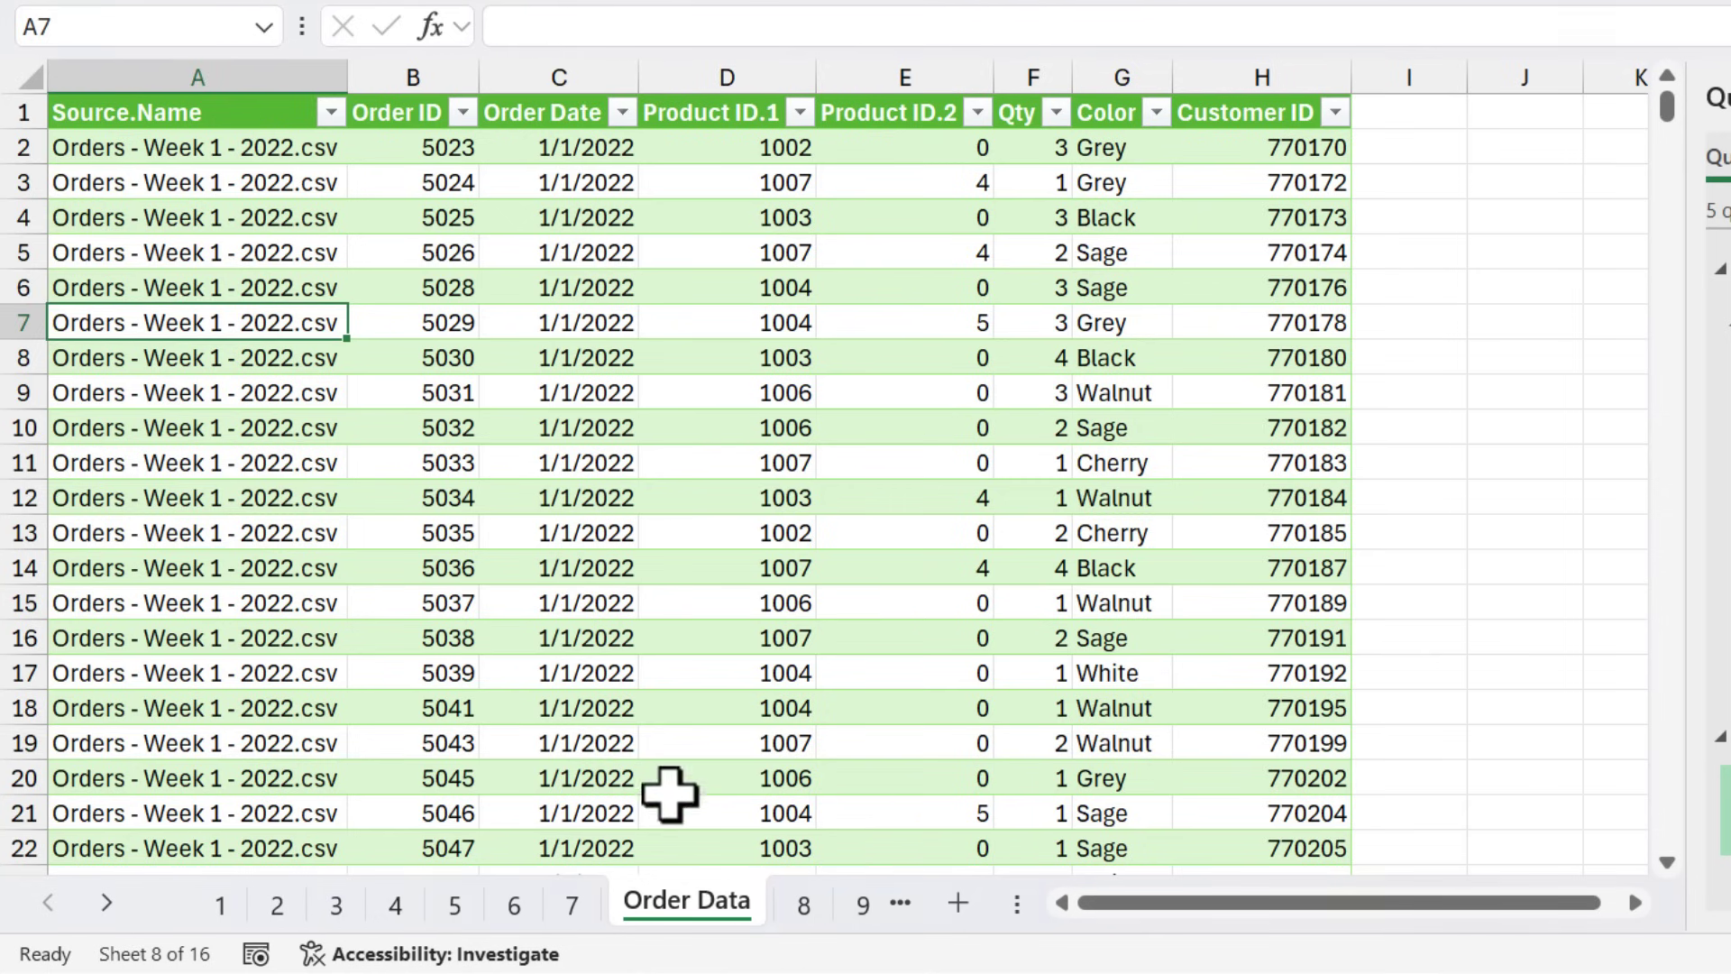
left_click(566, 733)
Jump to the last row of the refreshed Order_Data table to check its 889 rows.
key("ctrl+Down")
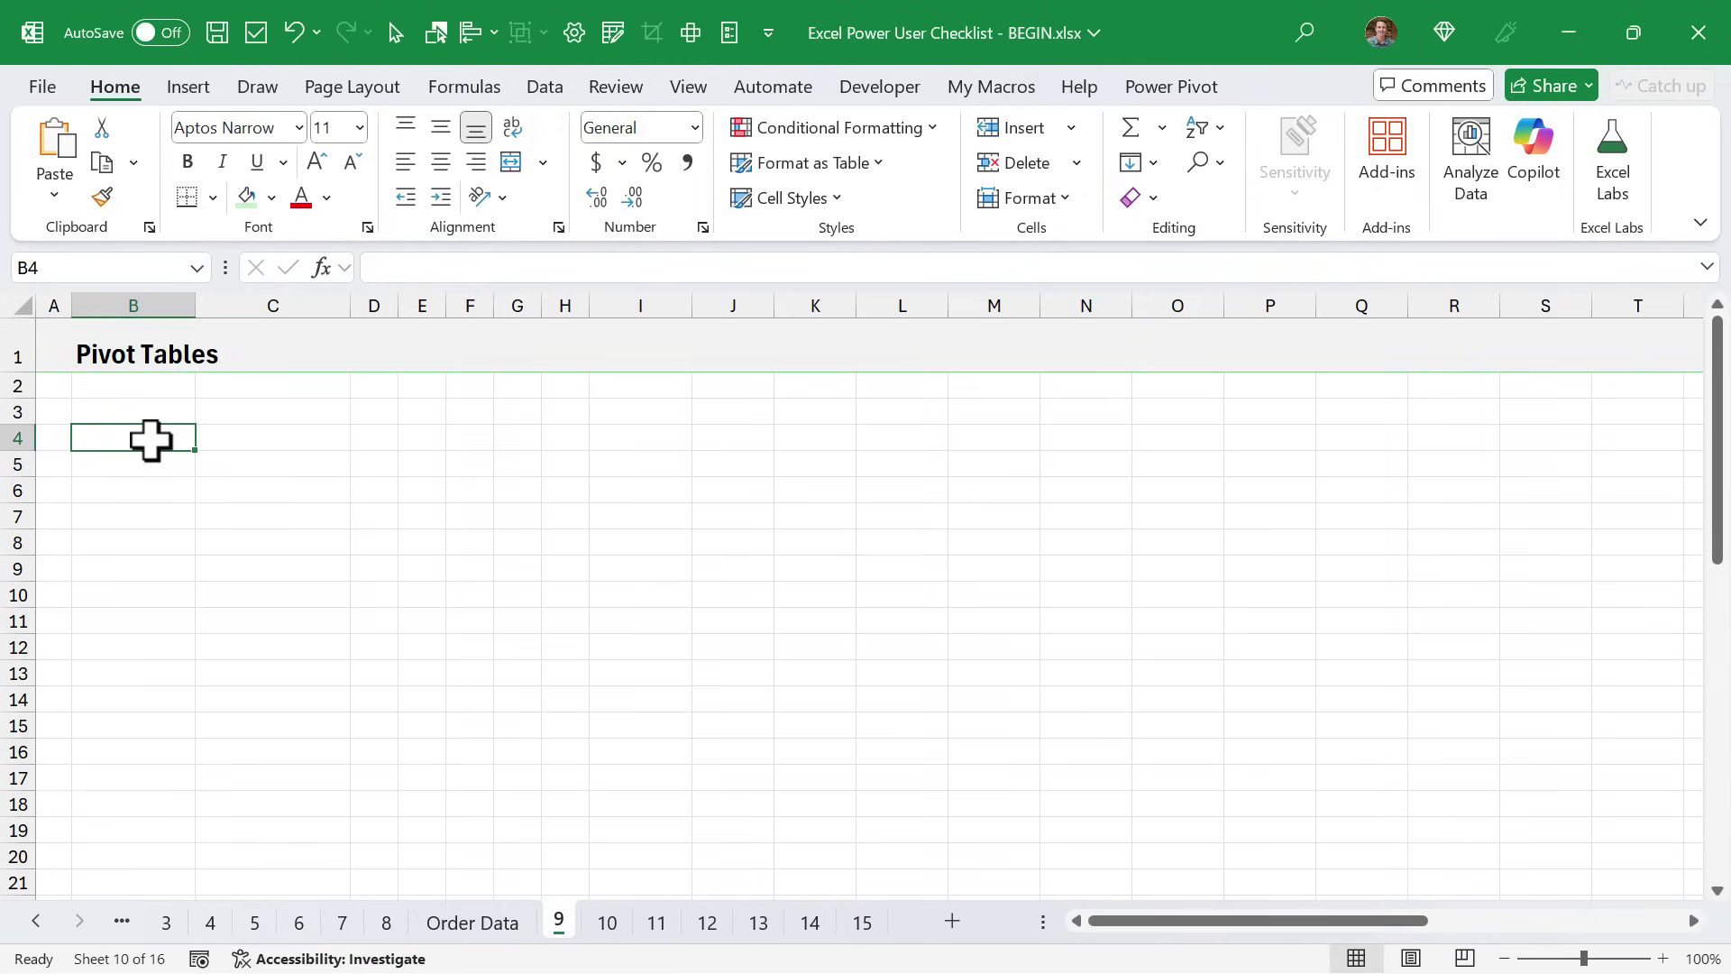
Insert a PivotTable from Order_Data at cell B4 of the Pivot Tables sheet.
left_click(443, 921)
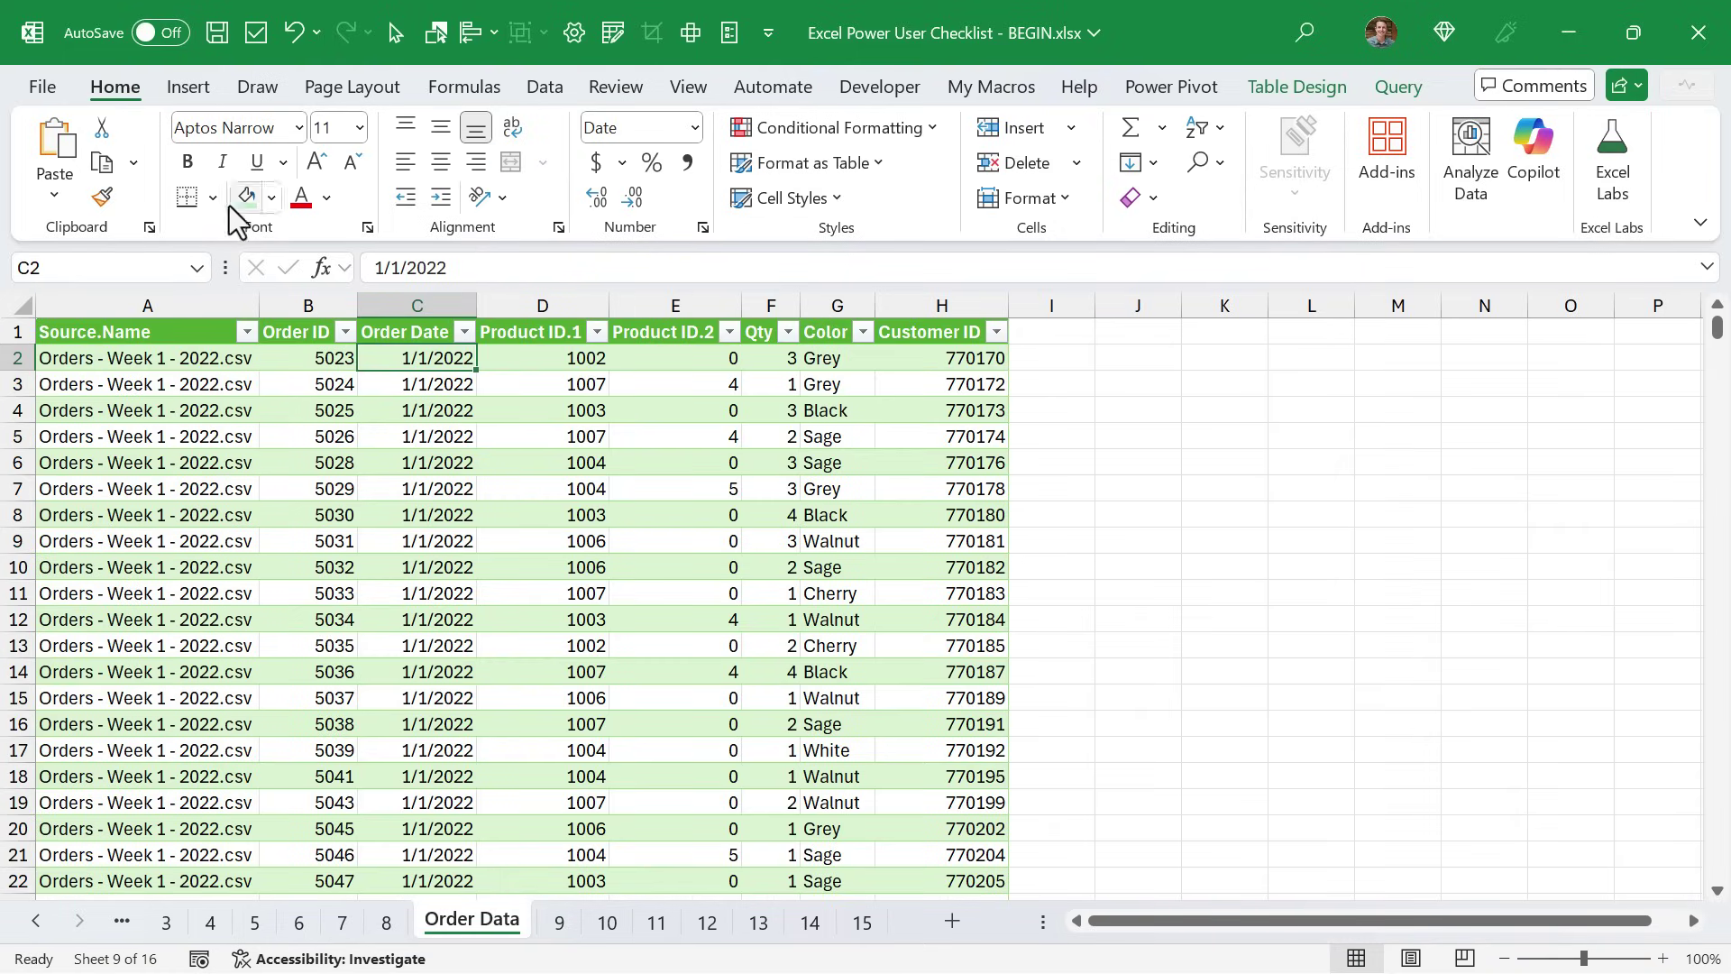
left_click(187, 90)
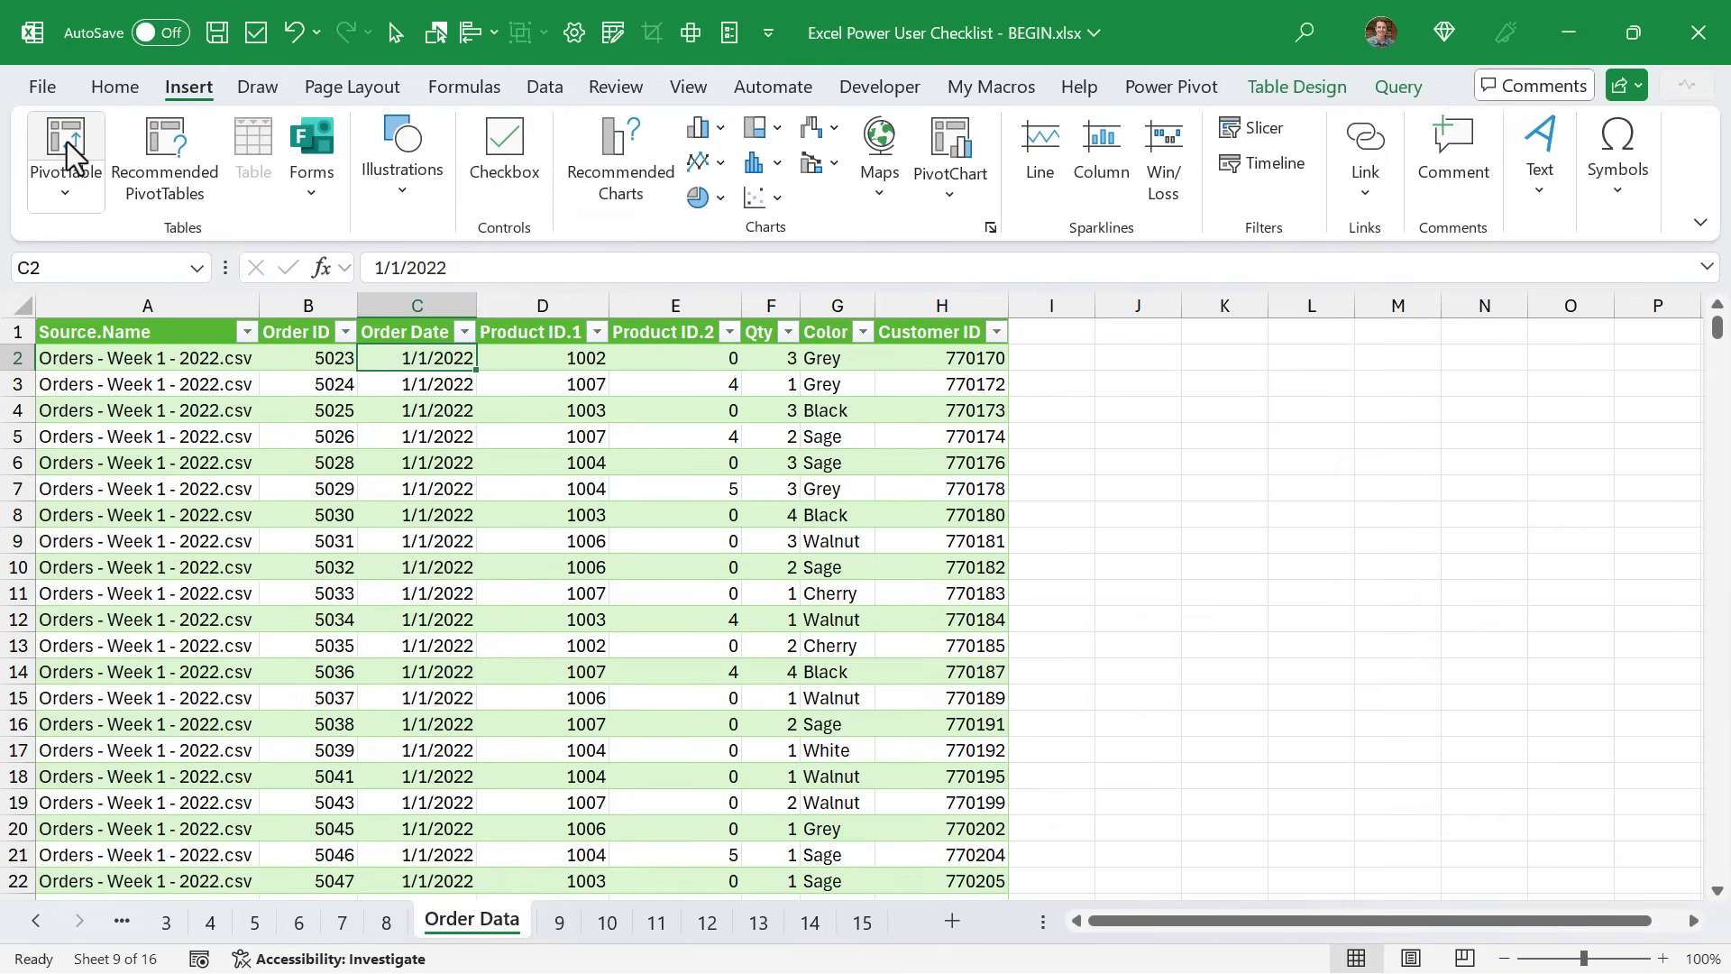
left_click(67, 142)
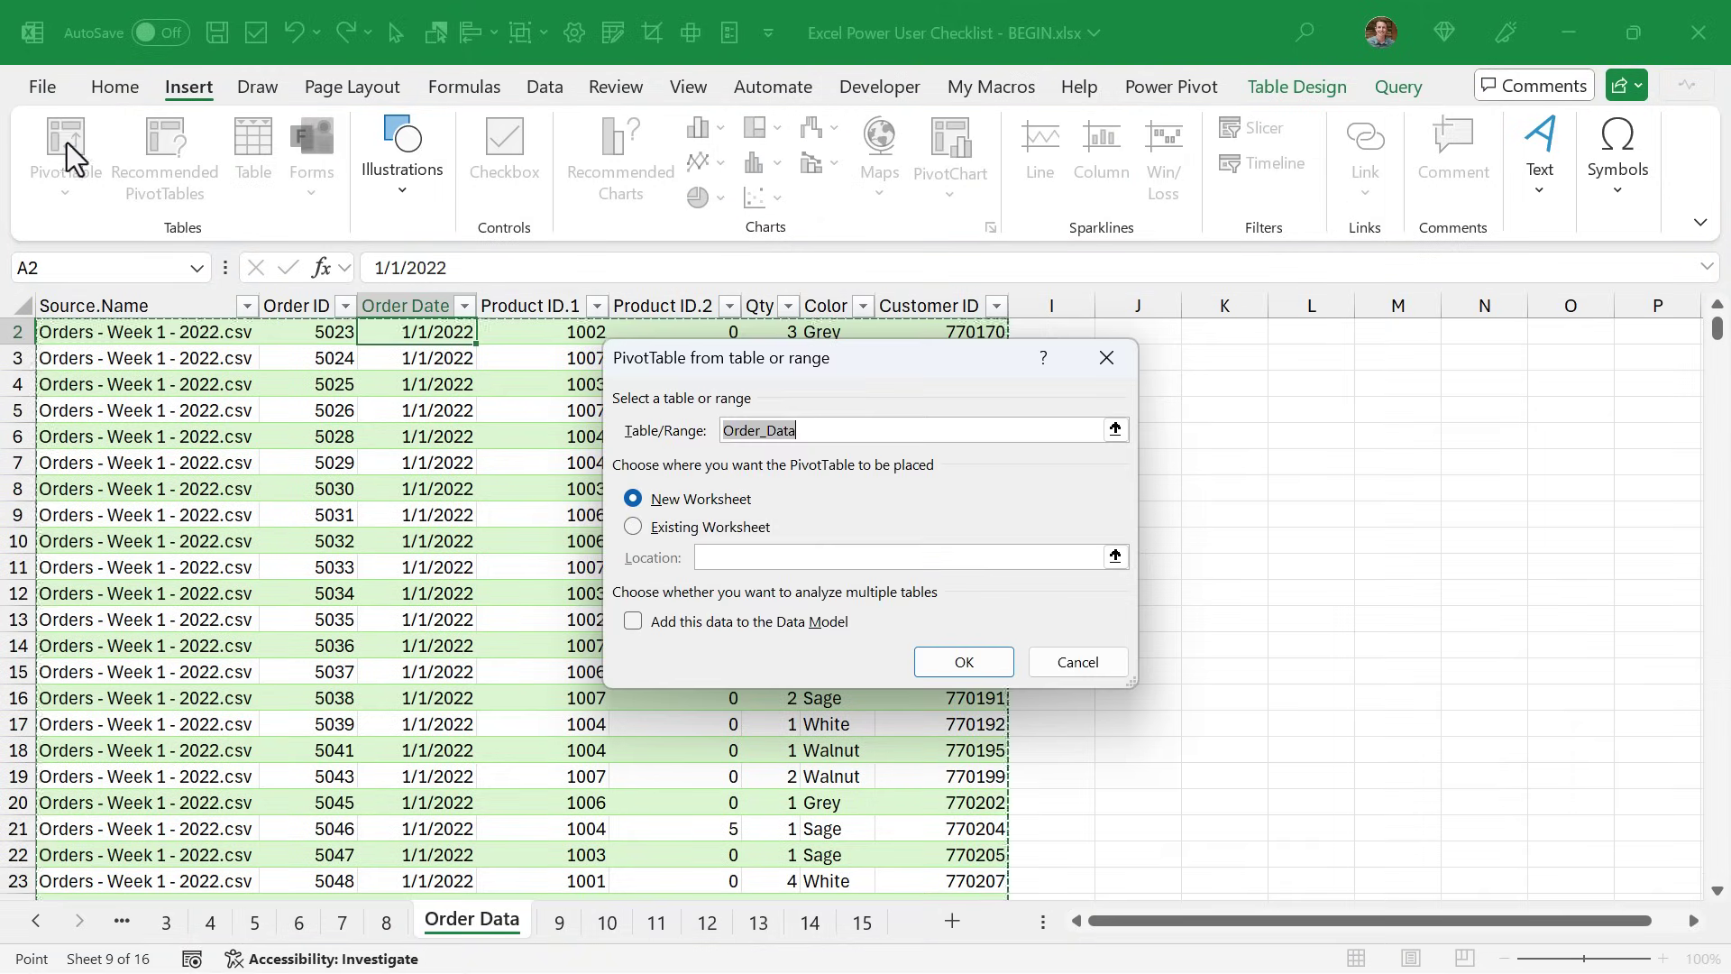
left_click(656, 530)
left_click(561, 922)
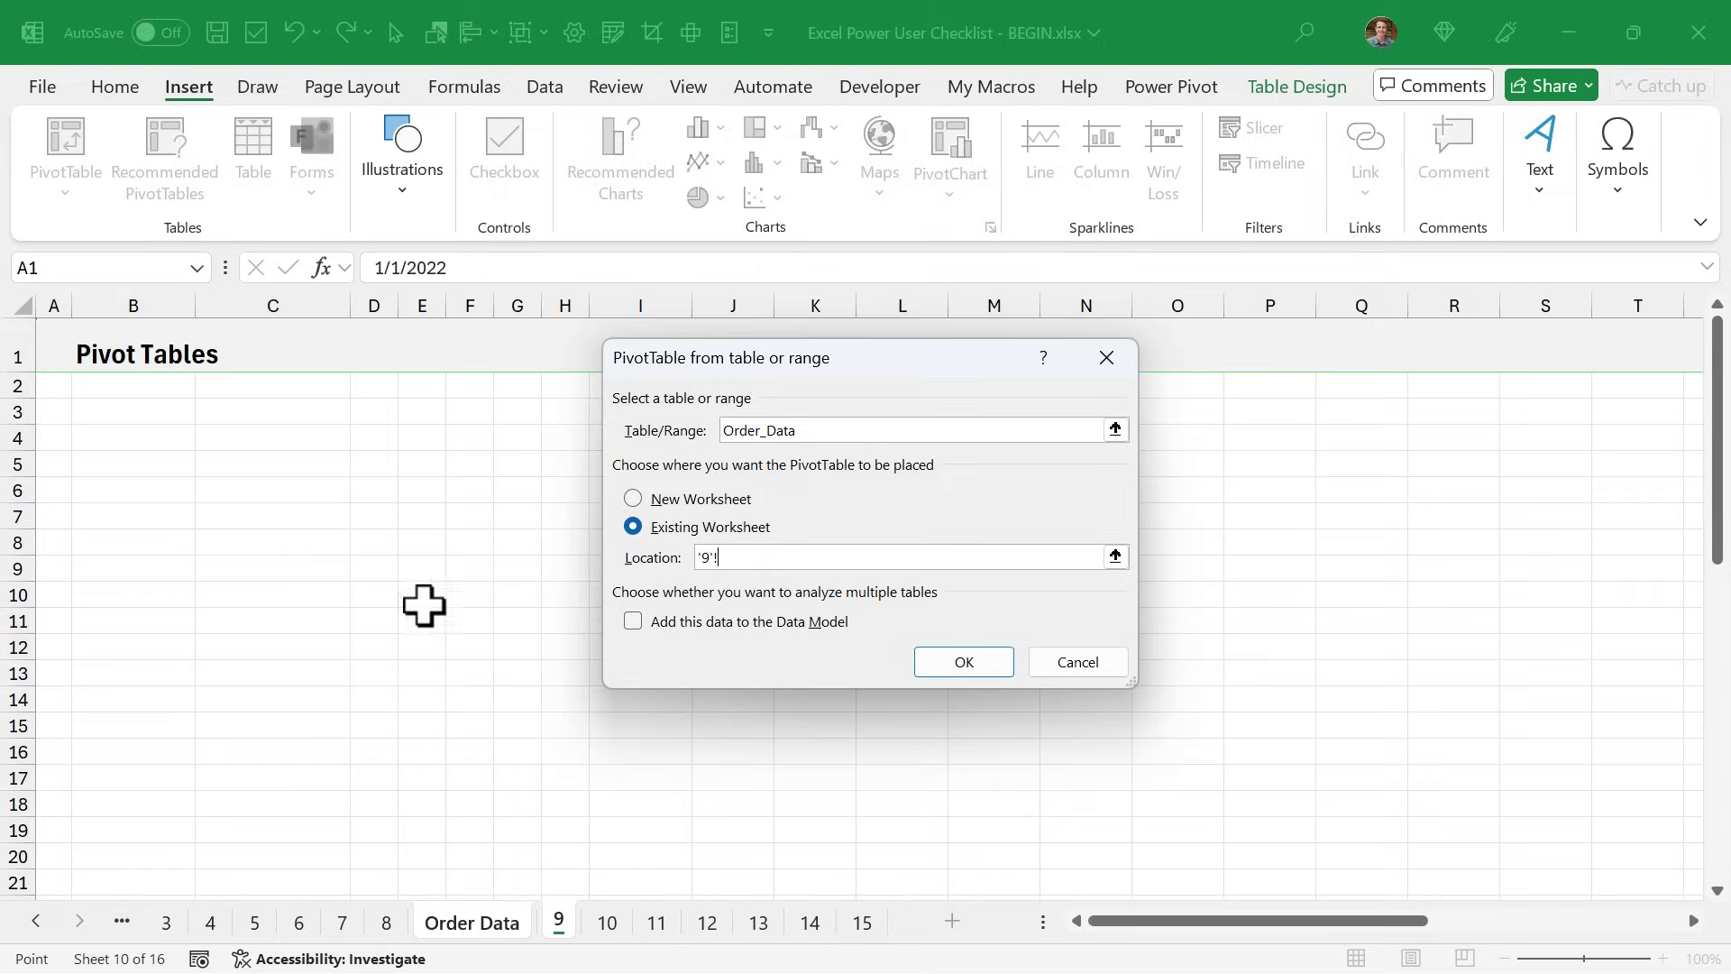
left_click(141, 442)
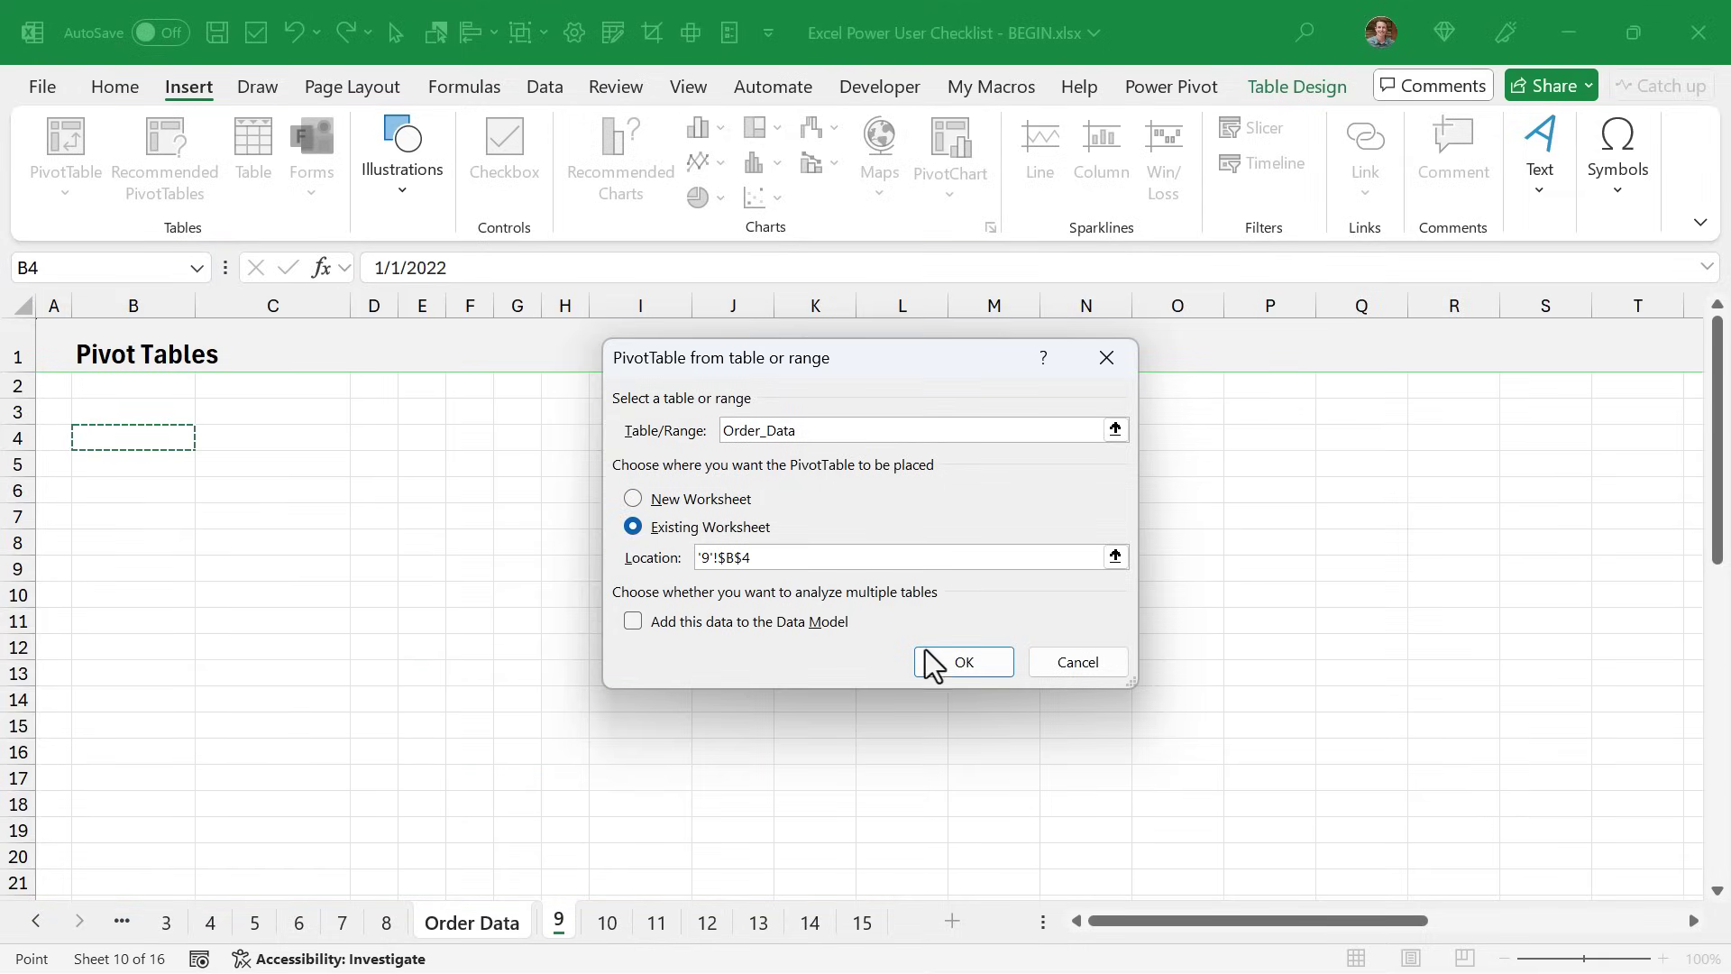
left_click(949, 661)
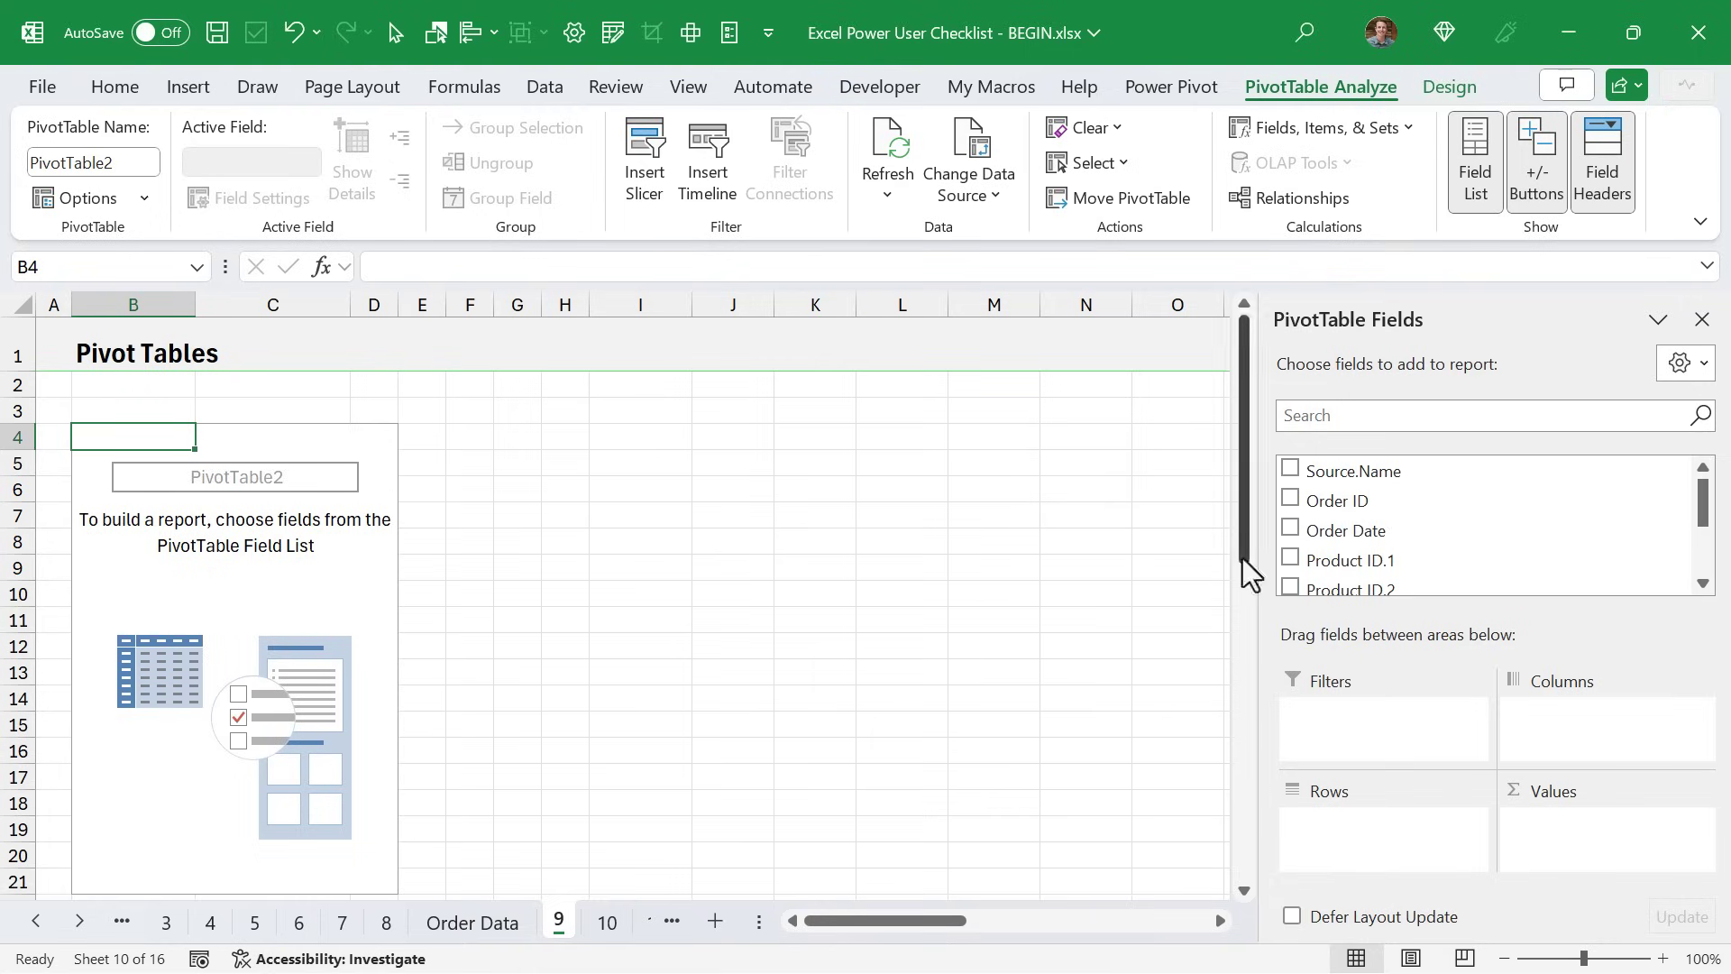
Put Sum of Qty in Values with Product ID.1 in Rows above Color.
scroll(1369, 527, "down", 3)
left_click_drag(1366, 521, 1407, 866)
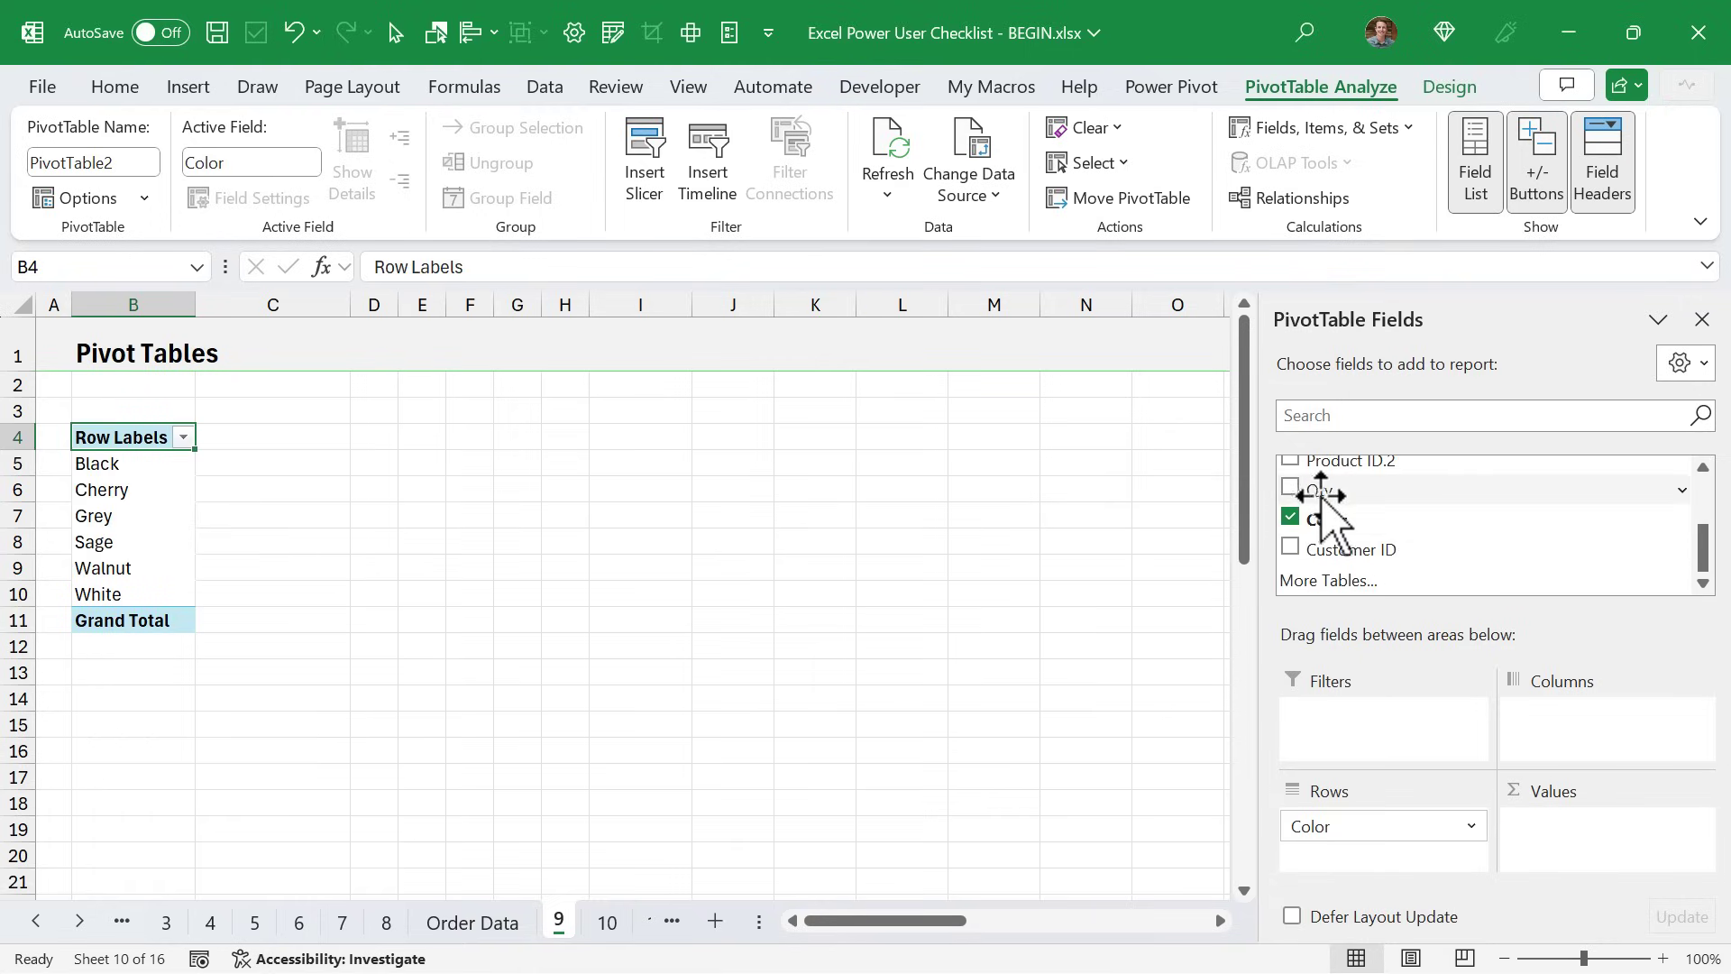
left_click_drag(1321, 494, 1569, 827)
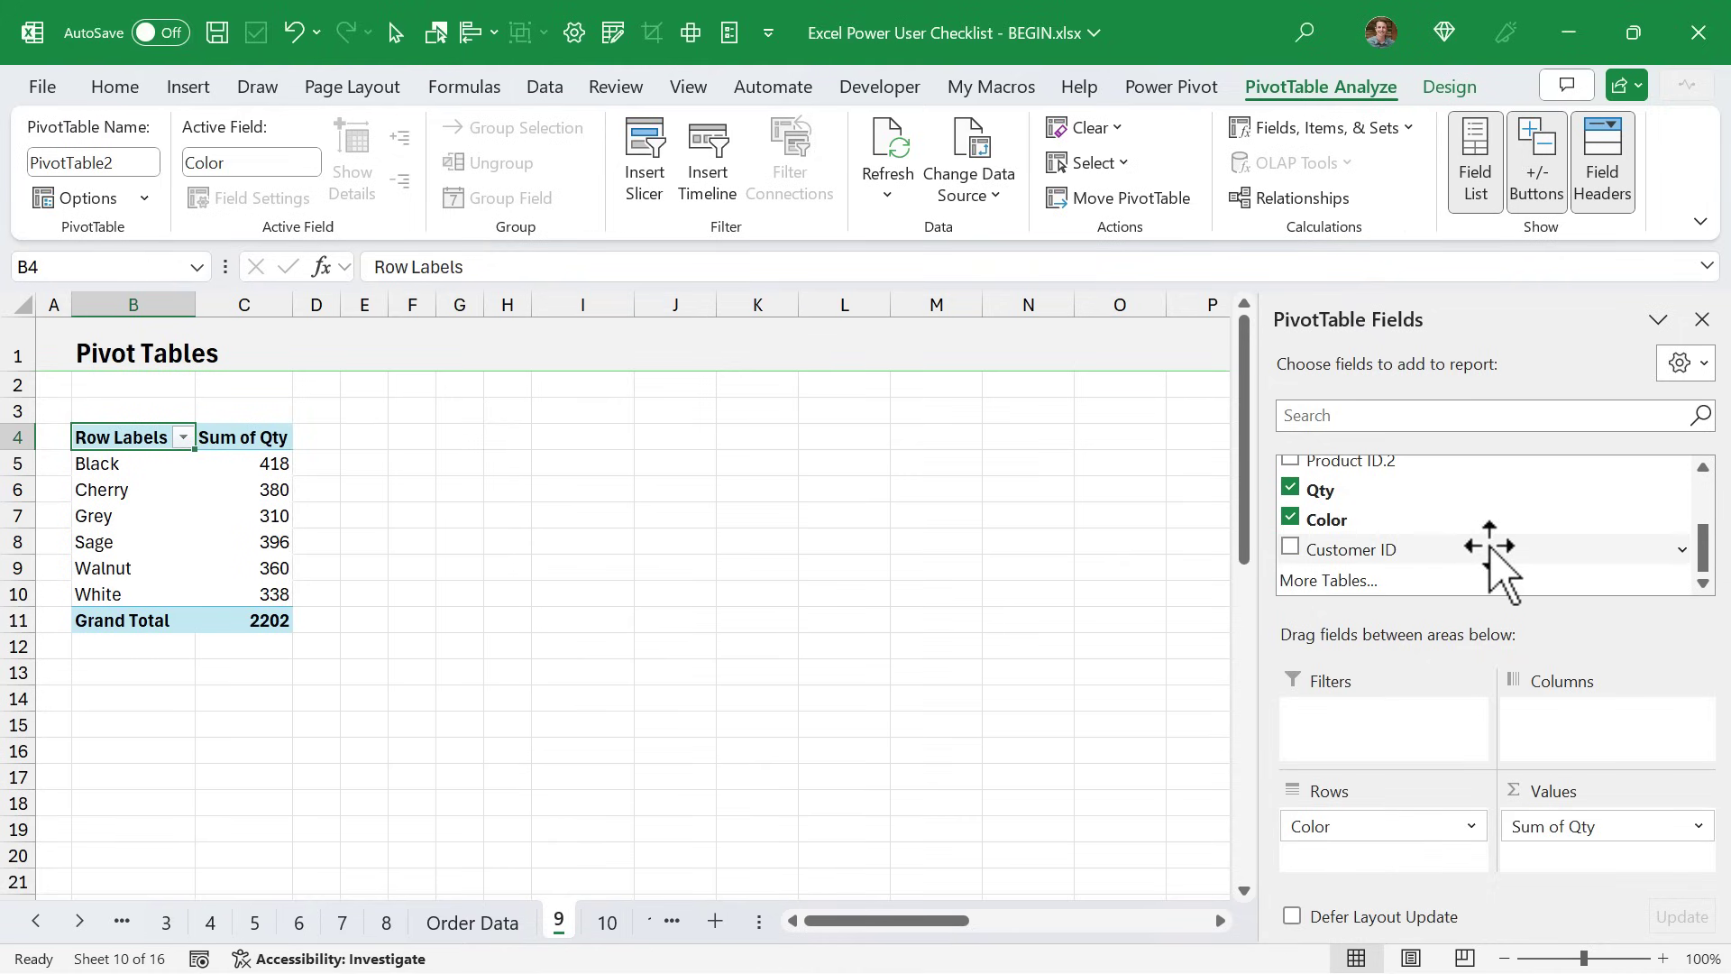
scroll(1393, 501, "up", 2)
left_click_drag(1372, 495, 1615, 764)
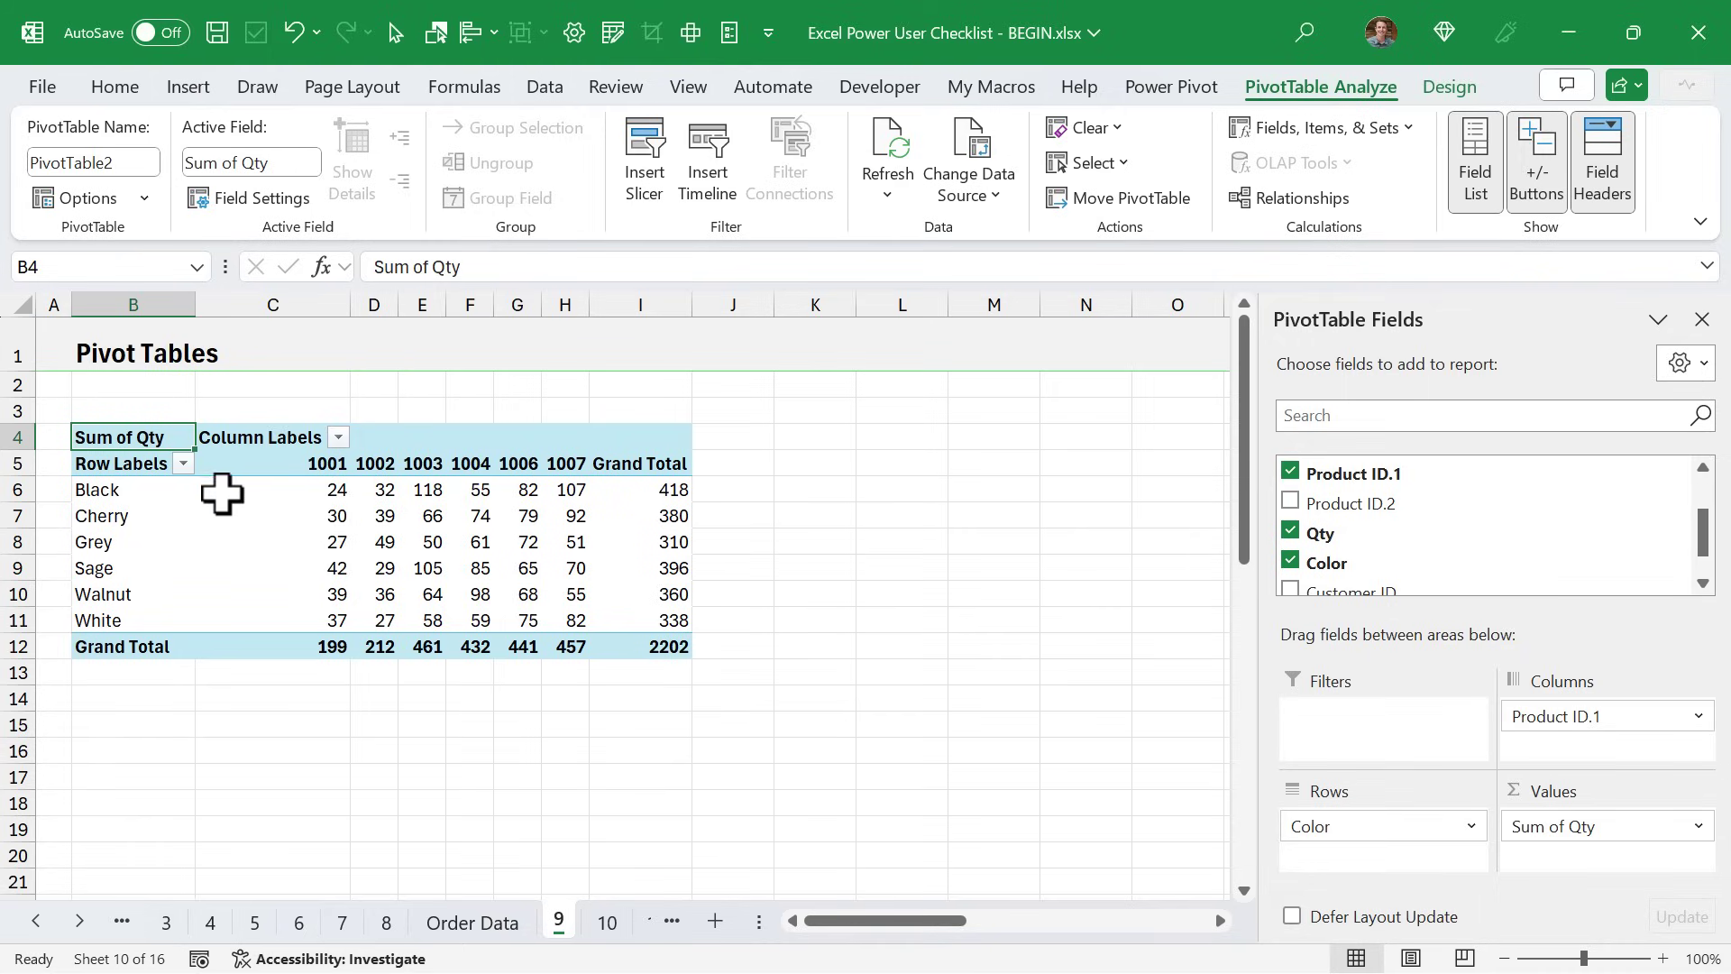
left_click_drag(1536, 712, 1374, 816)
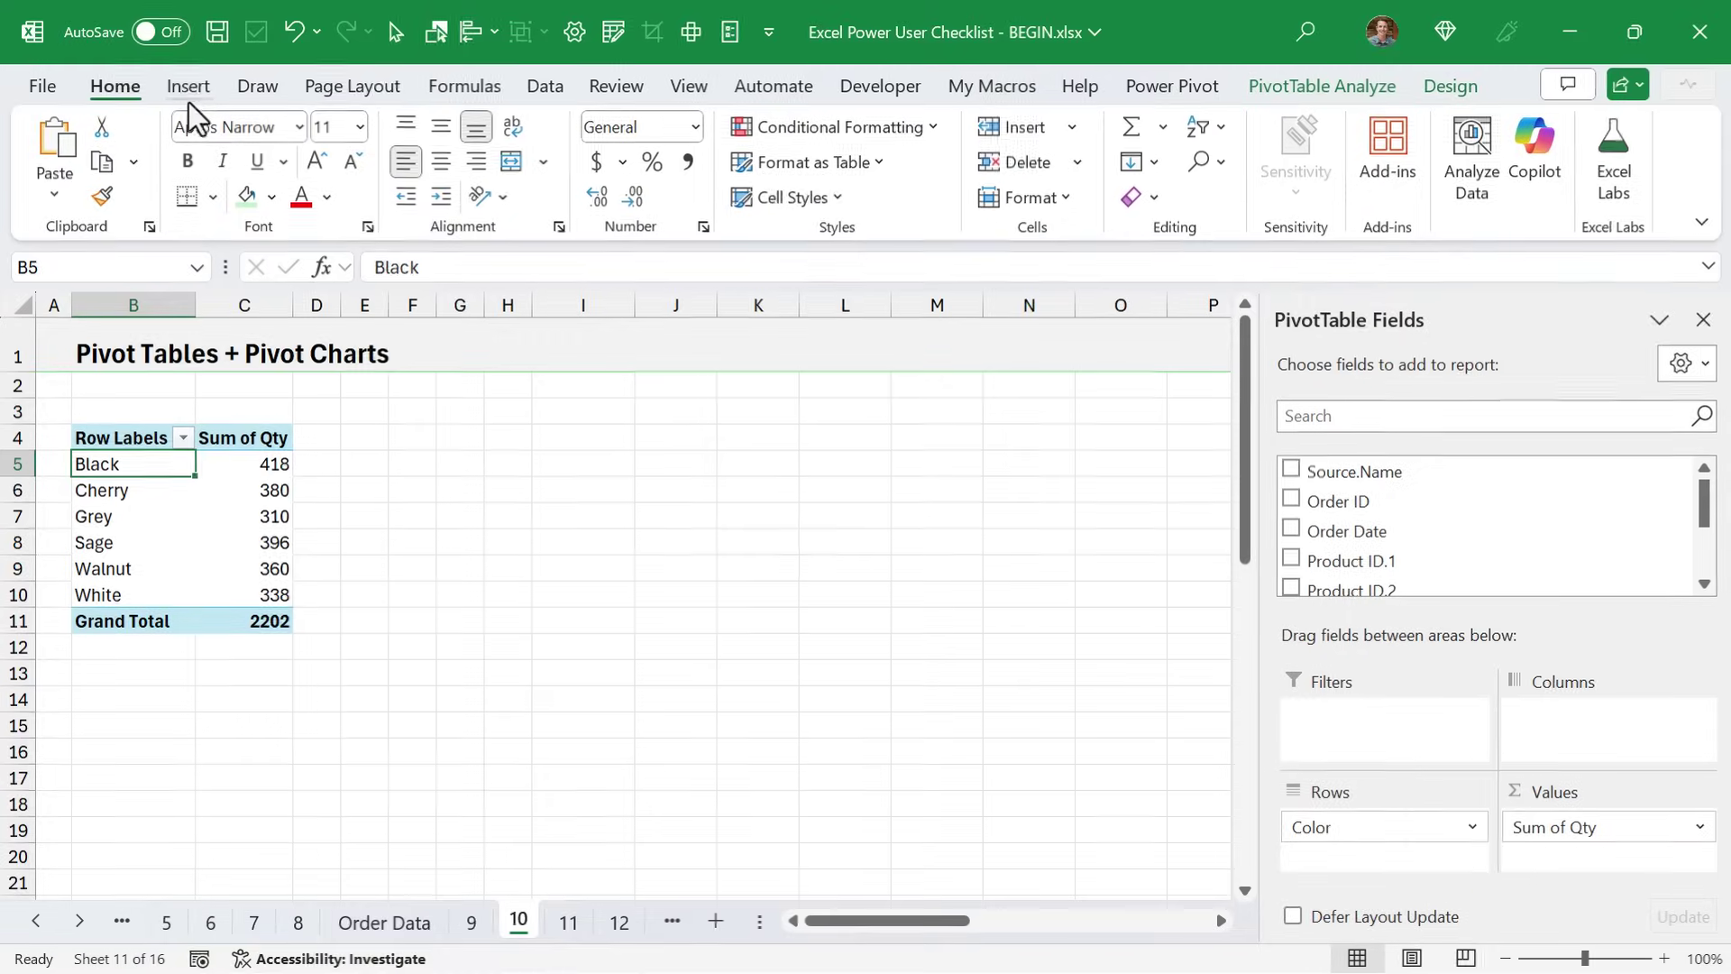
Insert a clustered column PivotChart plotting Sum of Qty by Color.
left_click(188, 91)
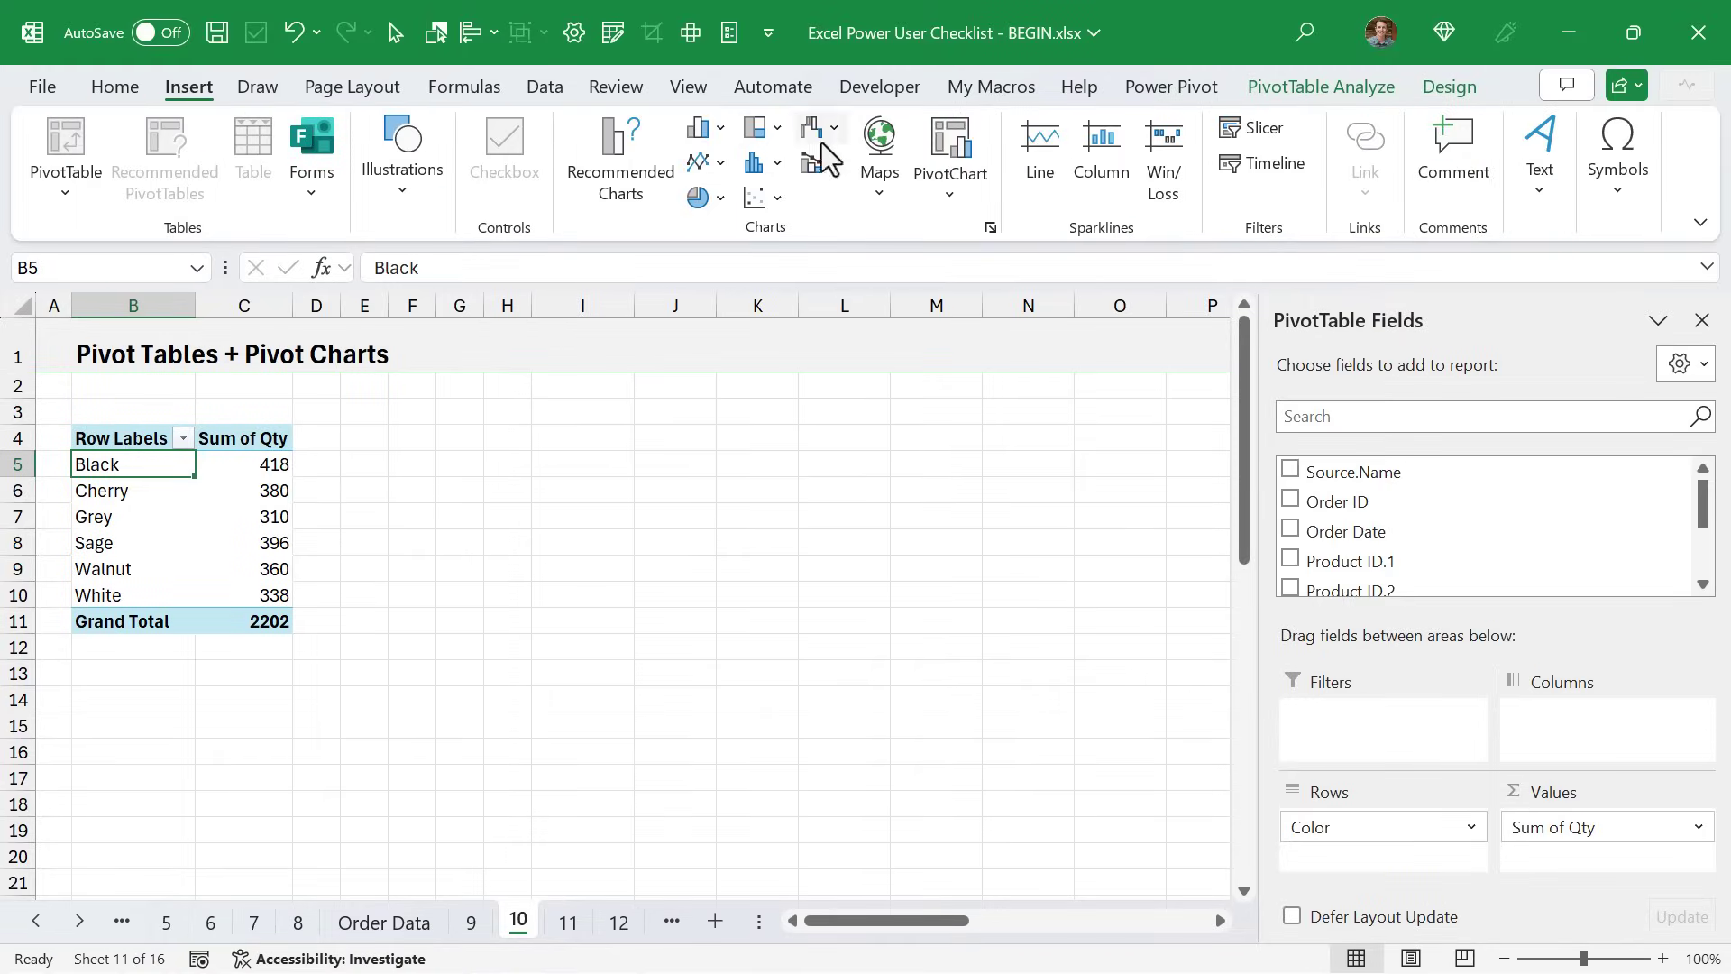
left_click(952, 165)
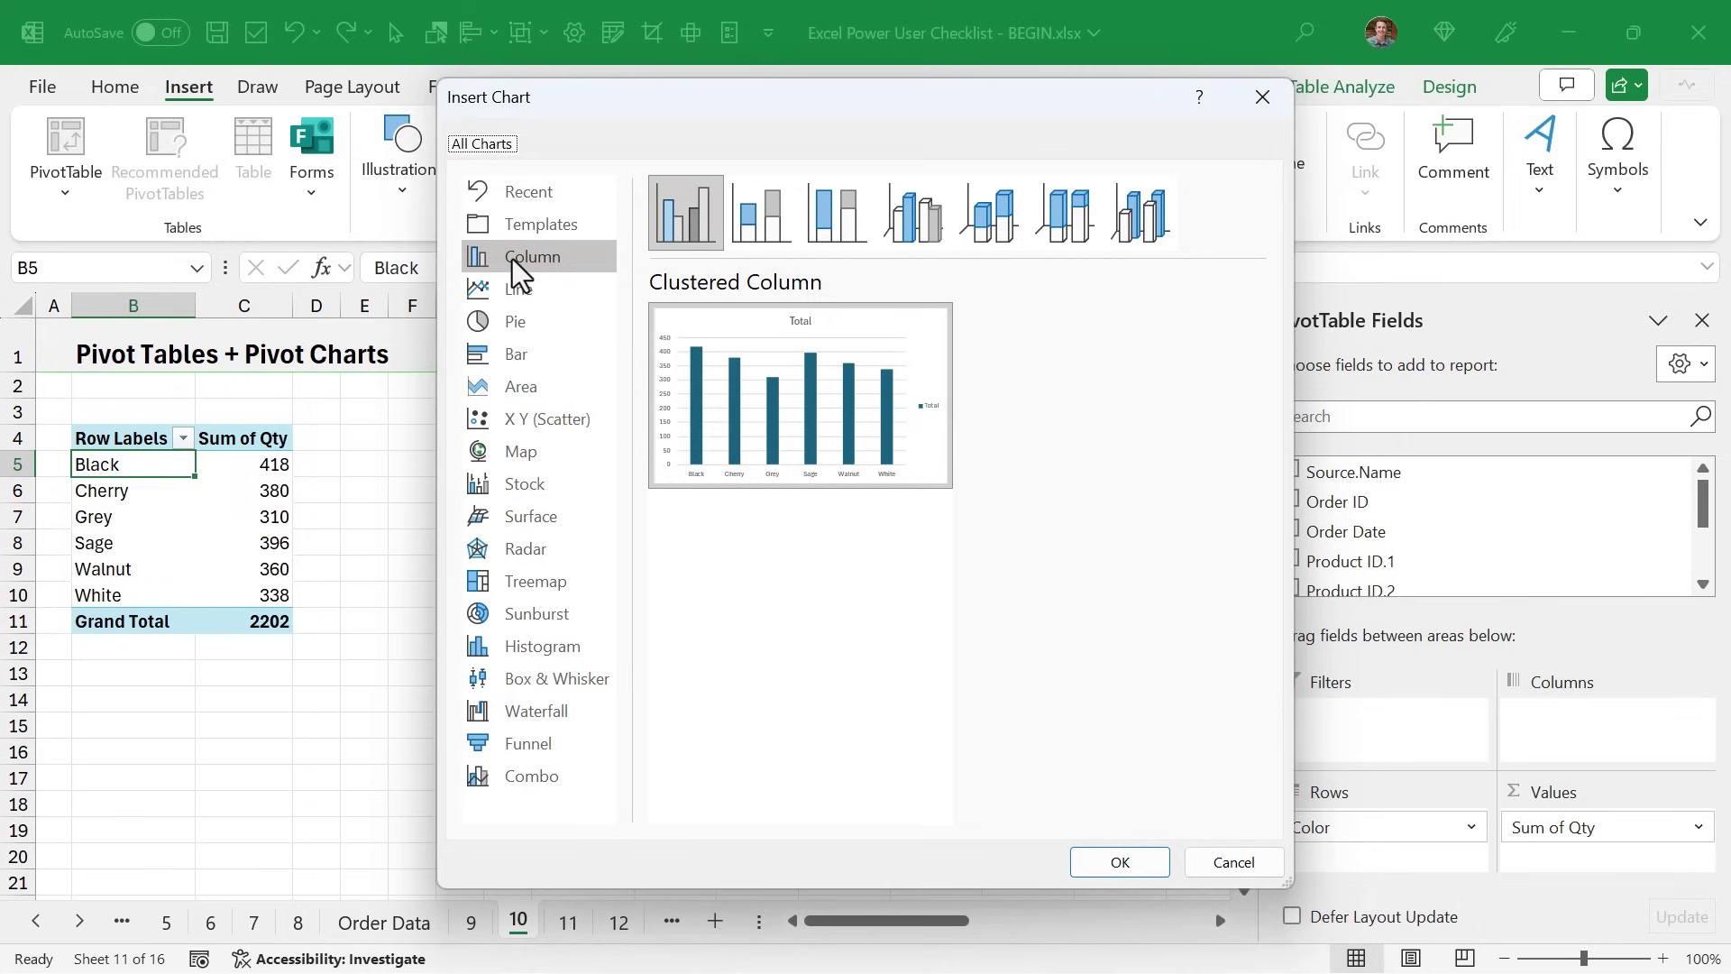
left_click(1123, 862)
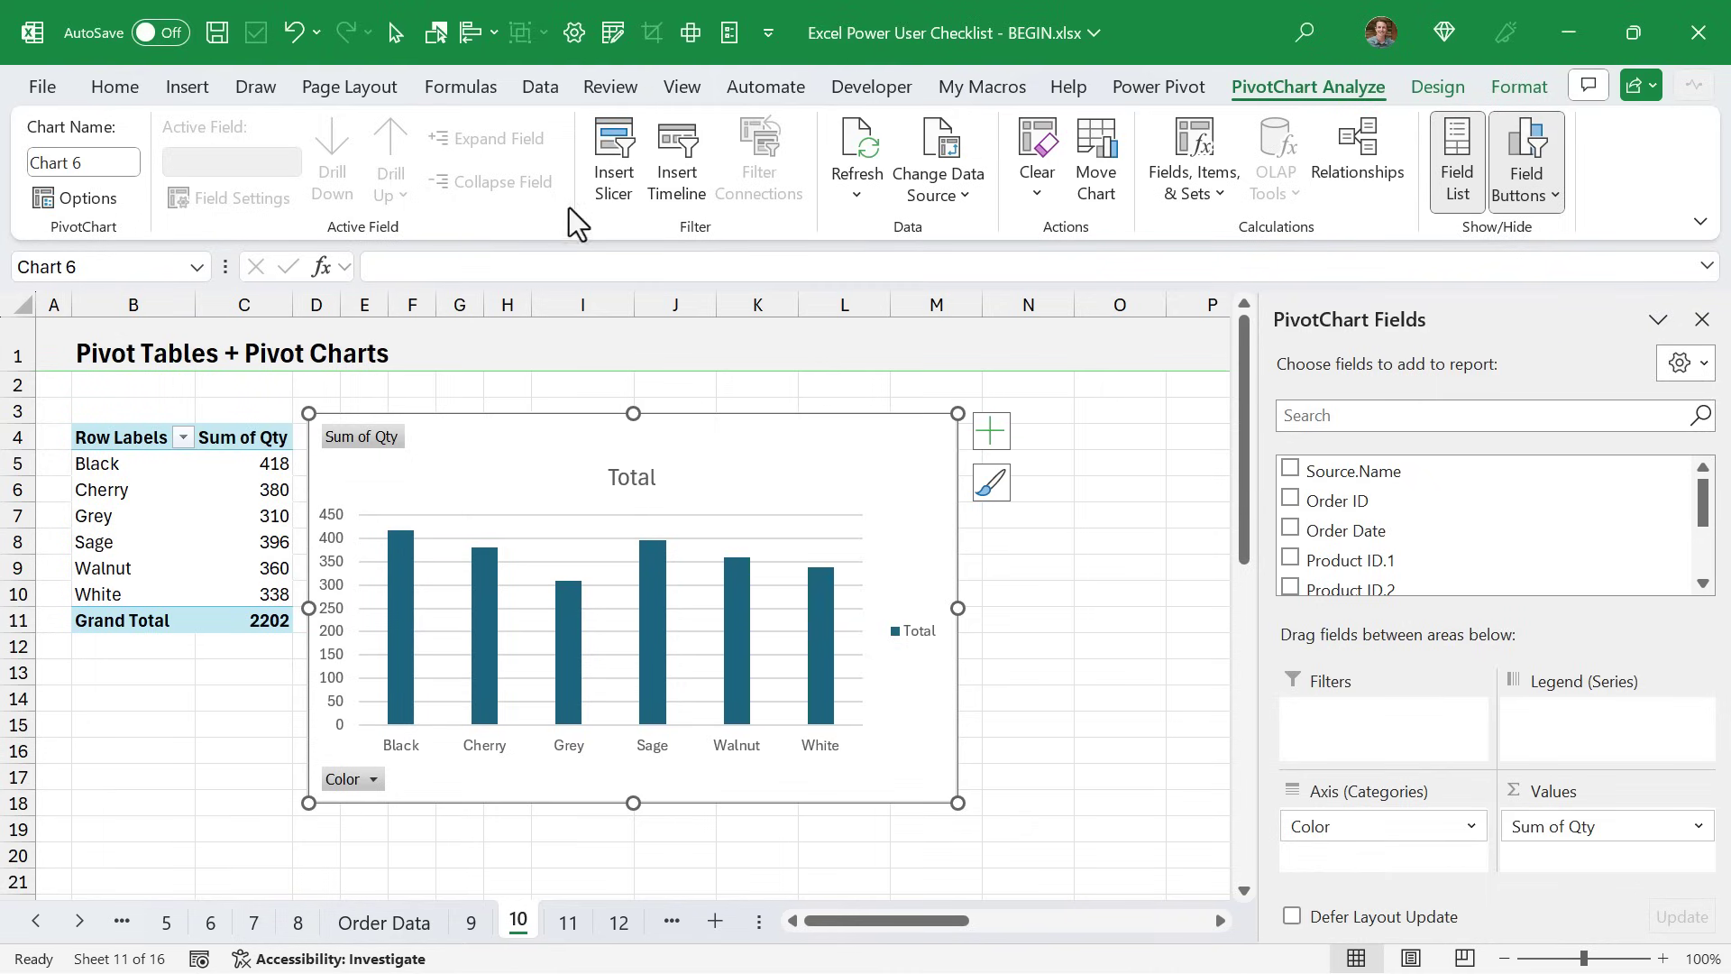
Add a Product ID.1 slicer right of the chart and filter to product 1001.
left_click(606, 166)
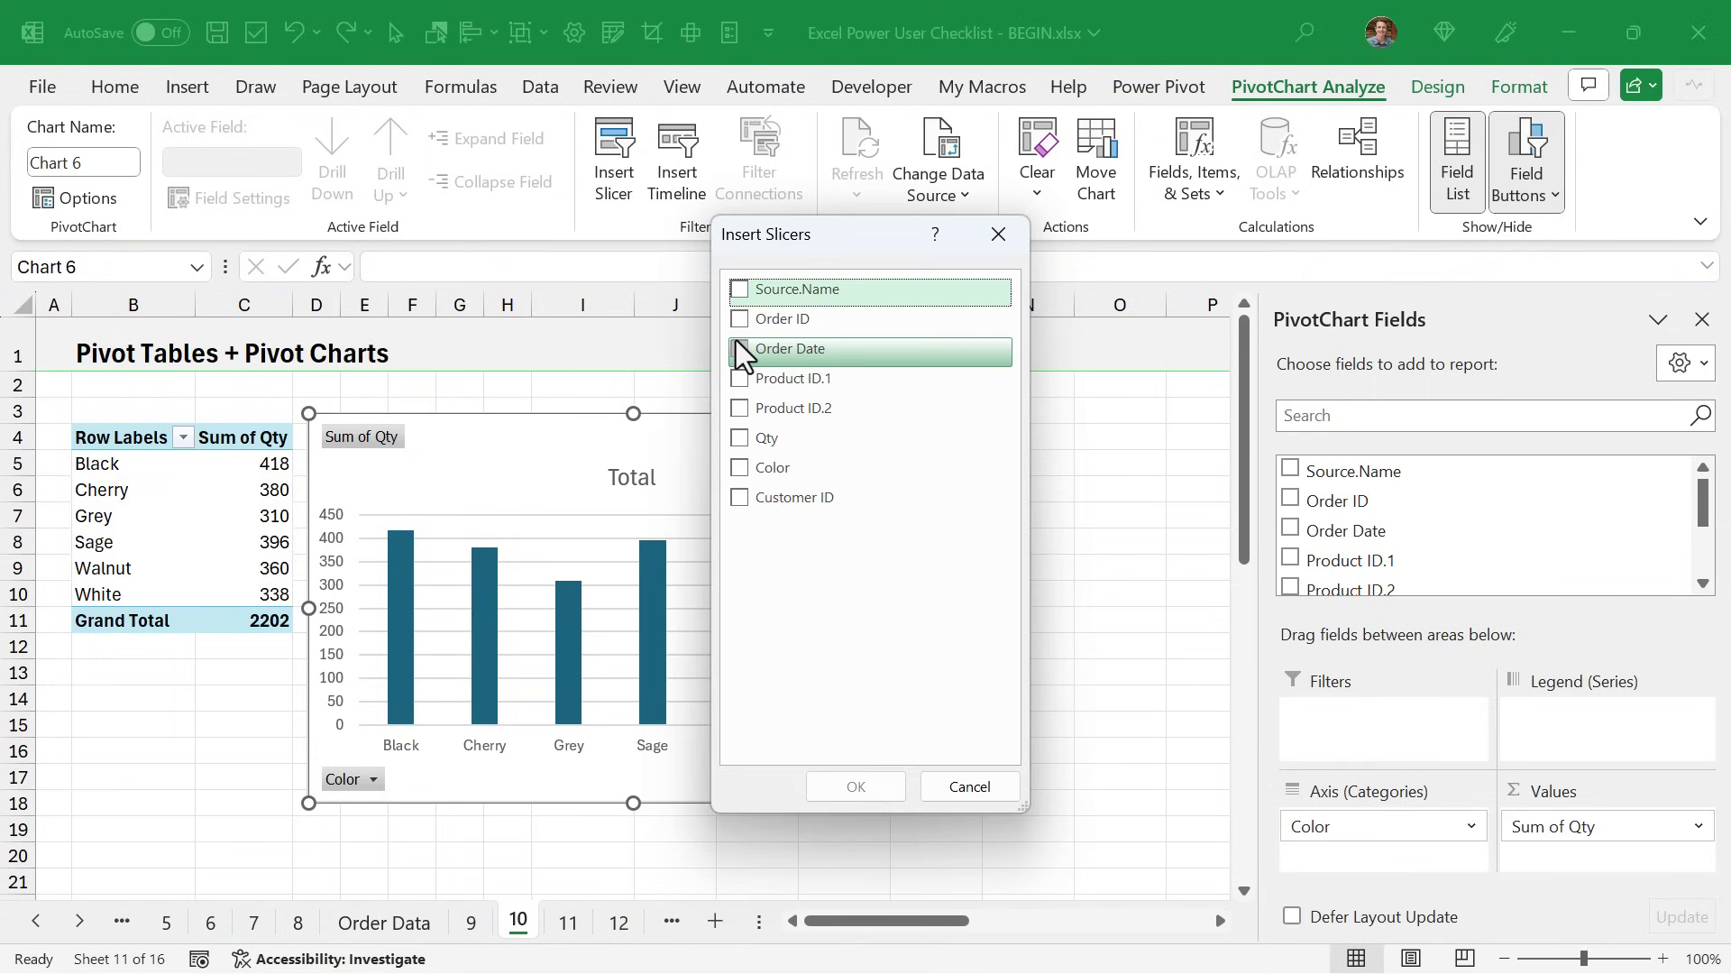
left_click(741, 378)
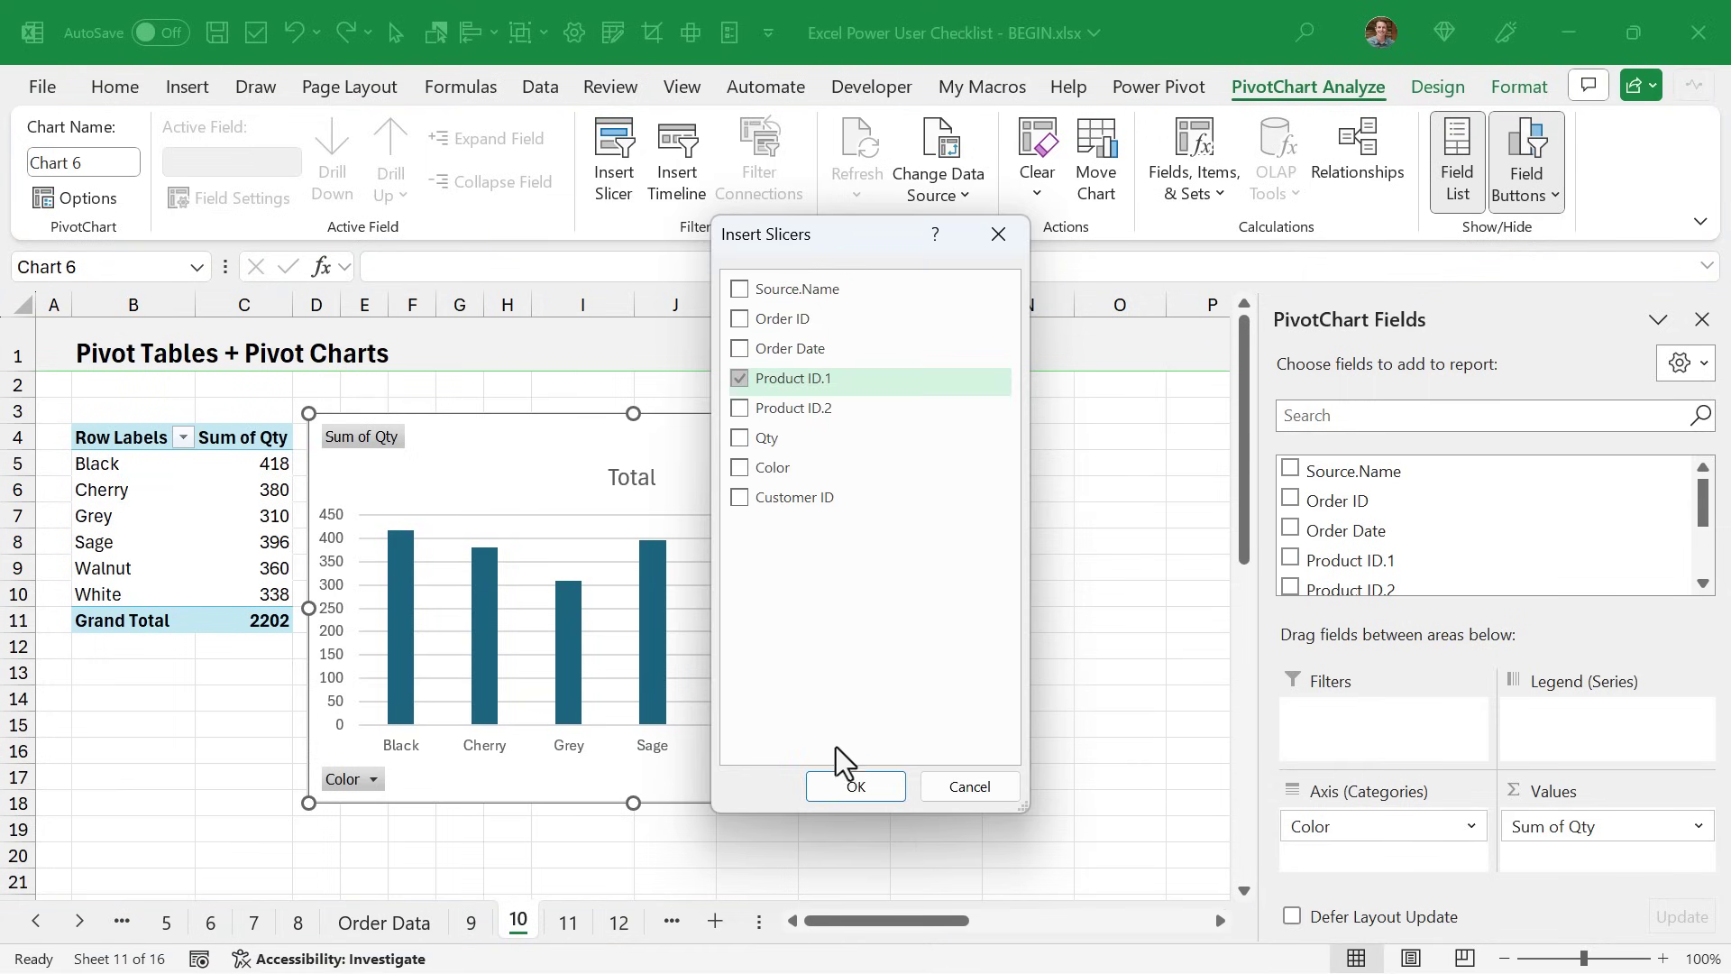
left_click(857, 790)
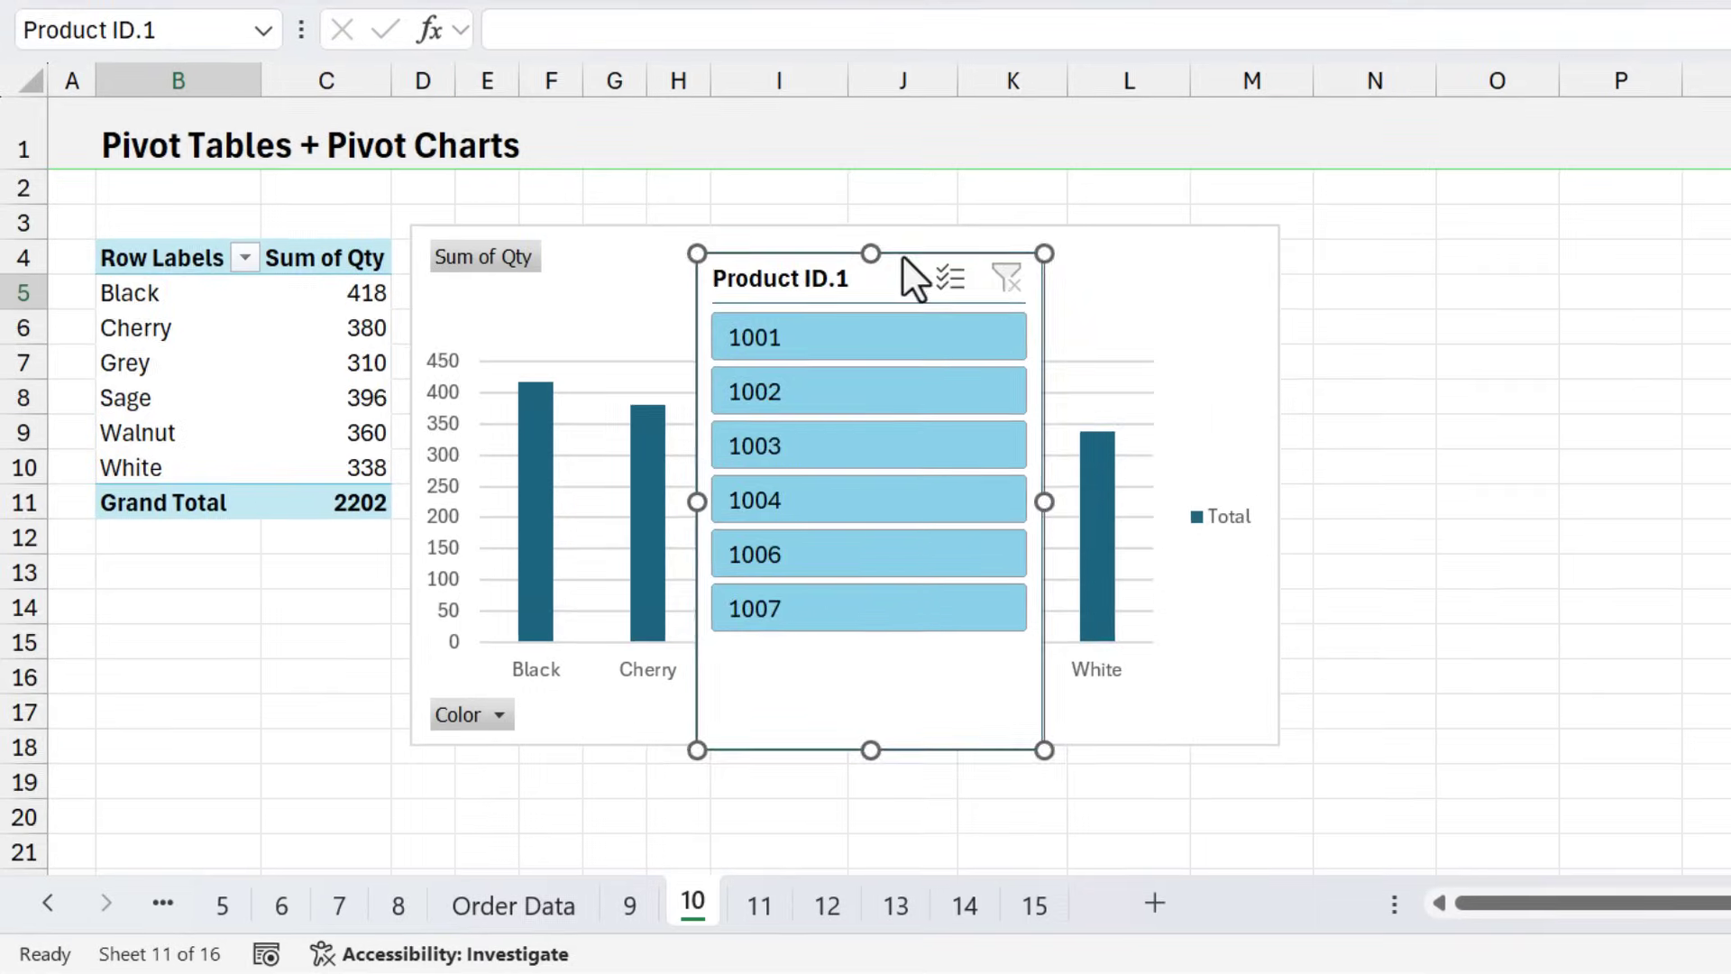
left_click_drag(673, 437, 1123, 416)
left_click_drag(1505, 228, 1525, 222)
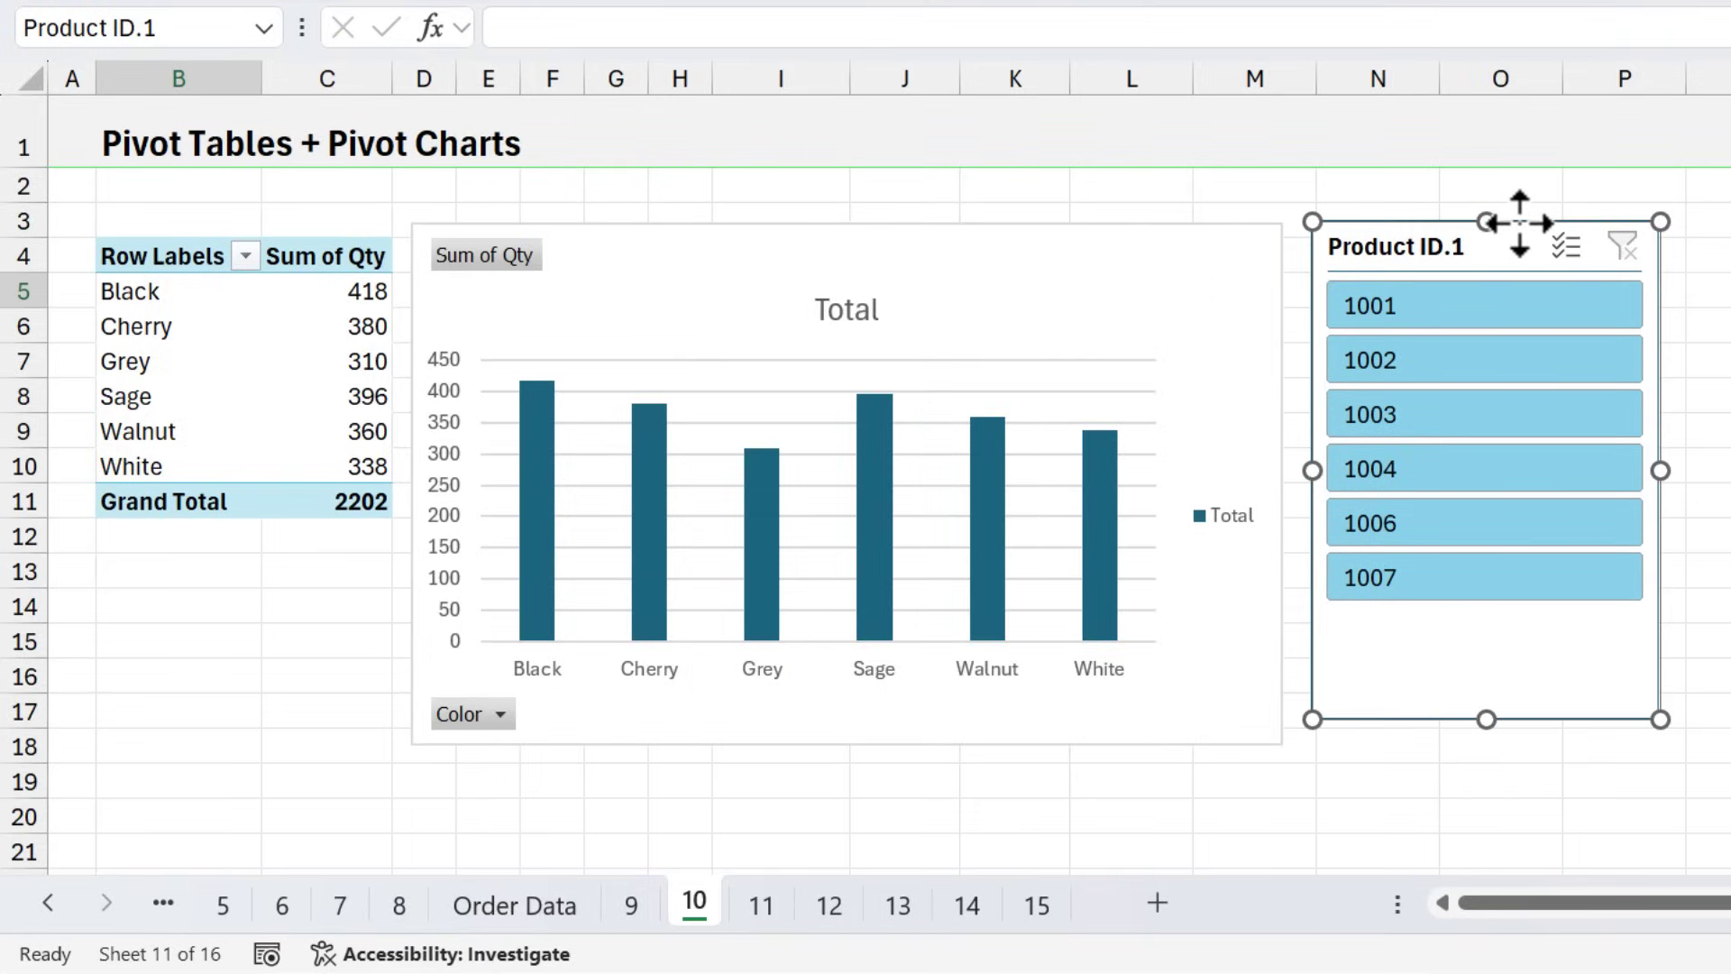
left_click(1424, 301)
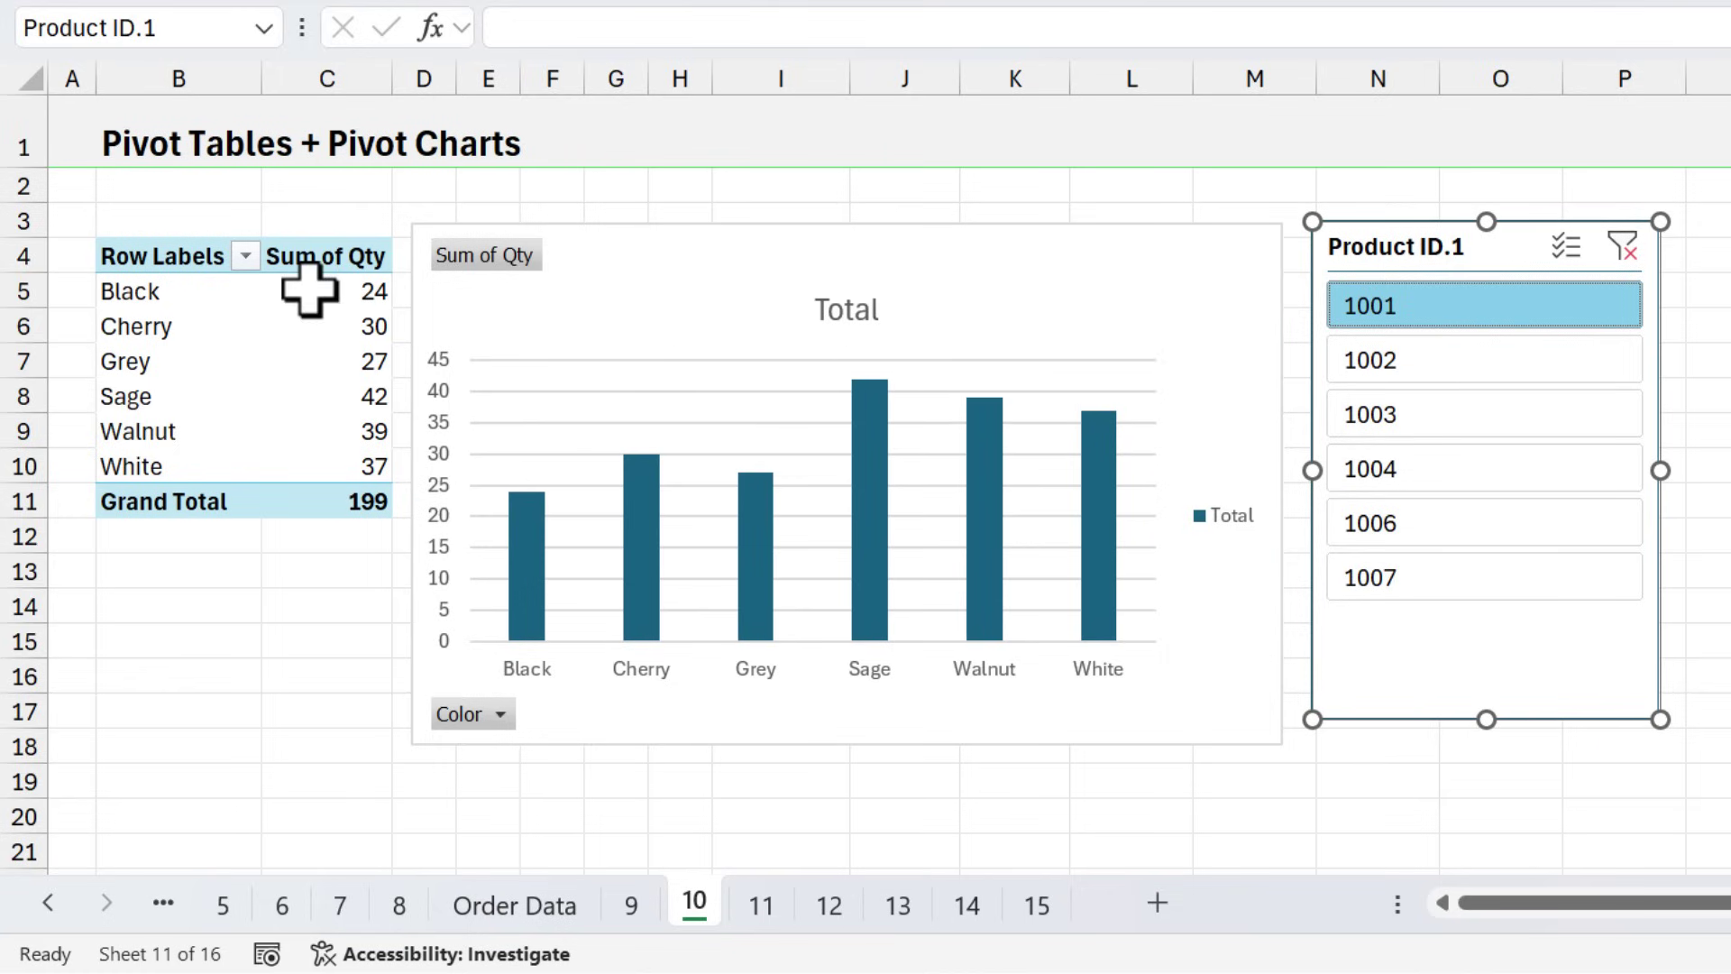
mouse_move(290, 440)
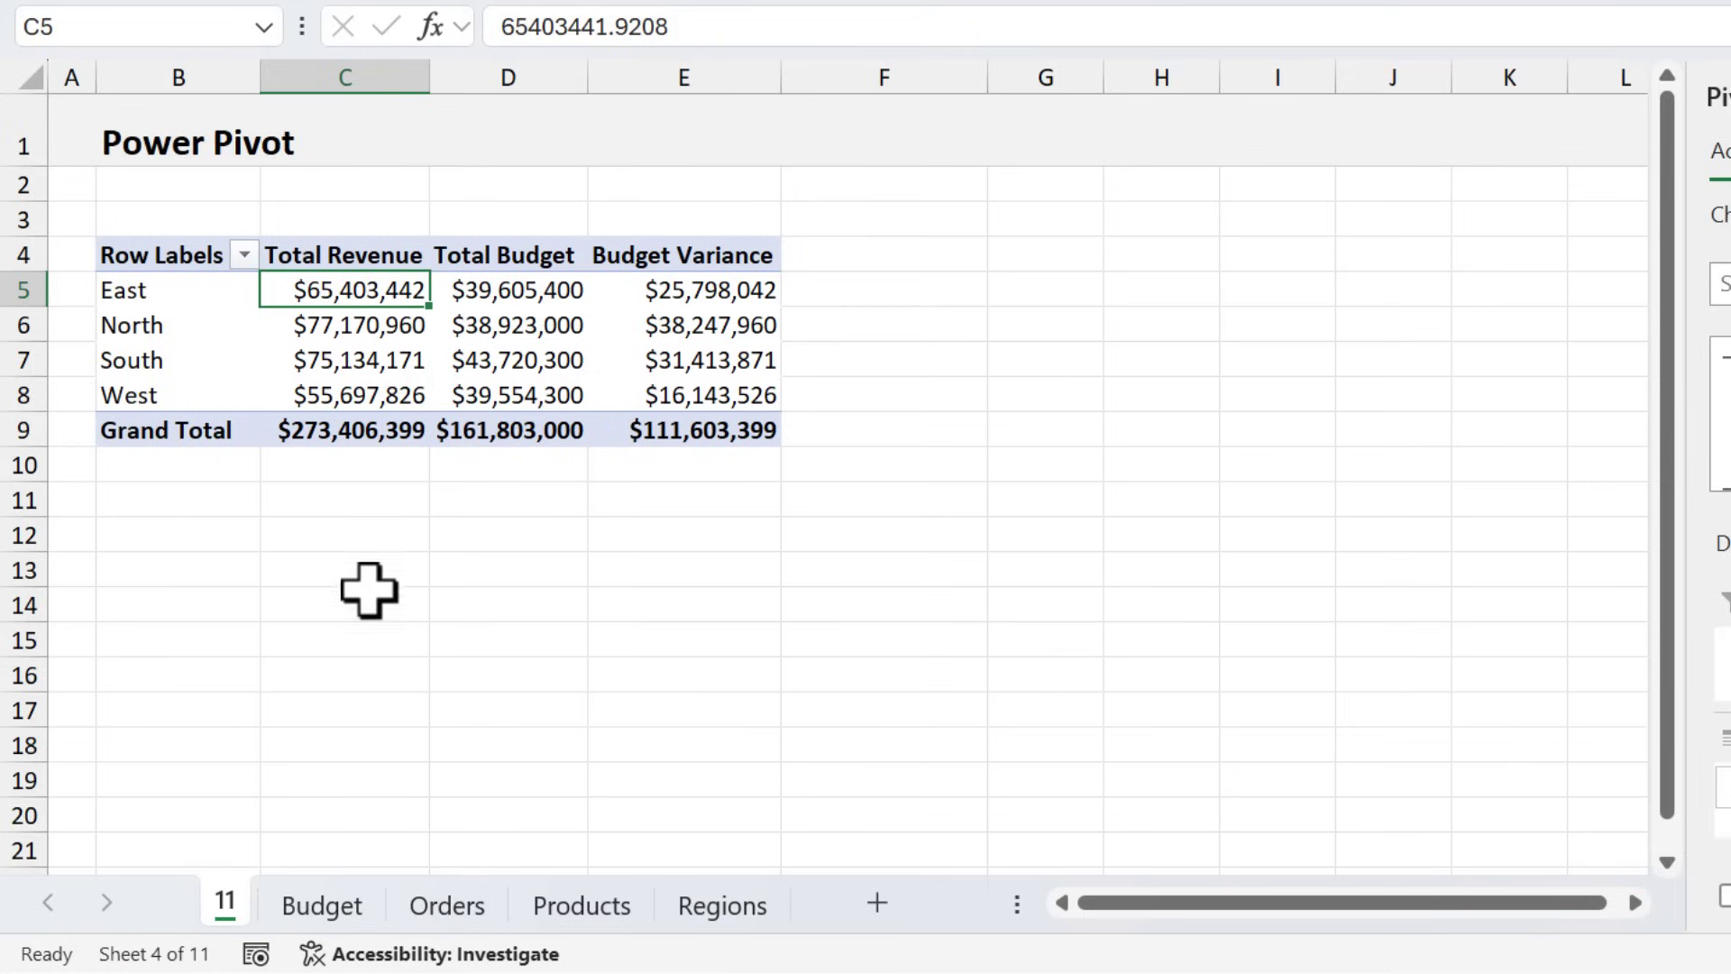
Review the Budget and Orders sheets, then open Power Pivot Manage from the report sheet.
left_click(325, 911)
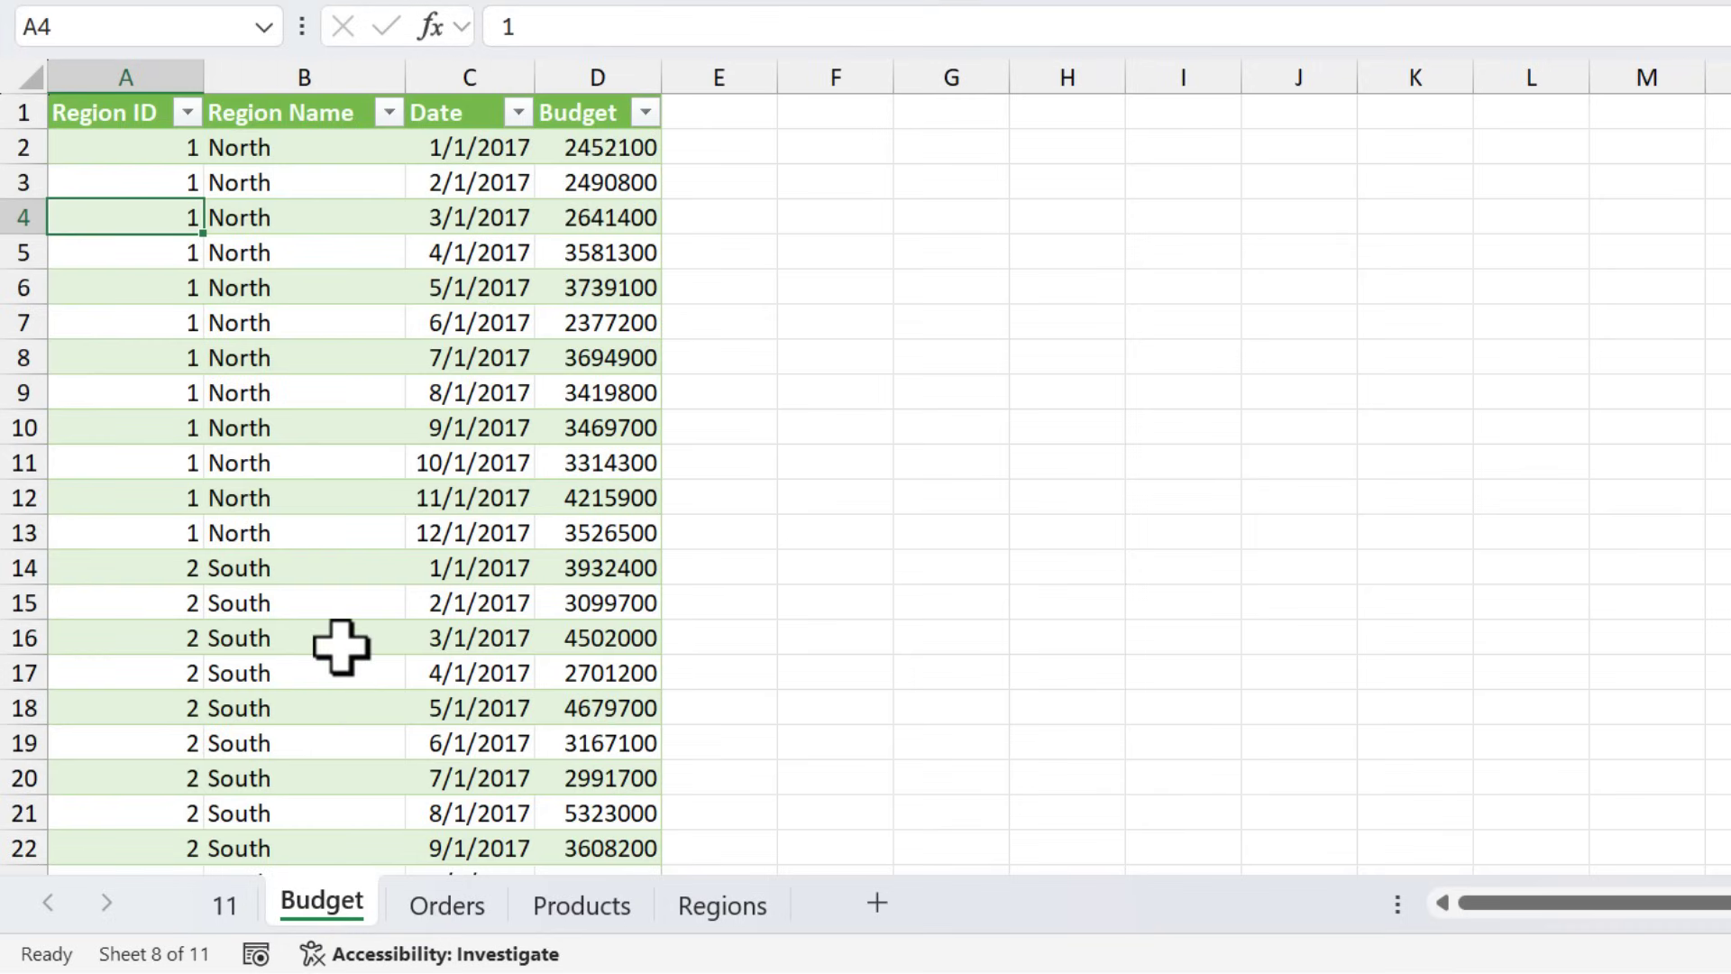
left_click(434, 901)
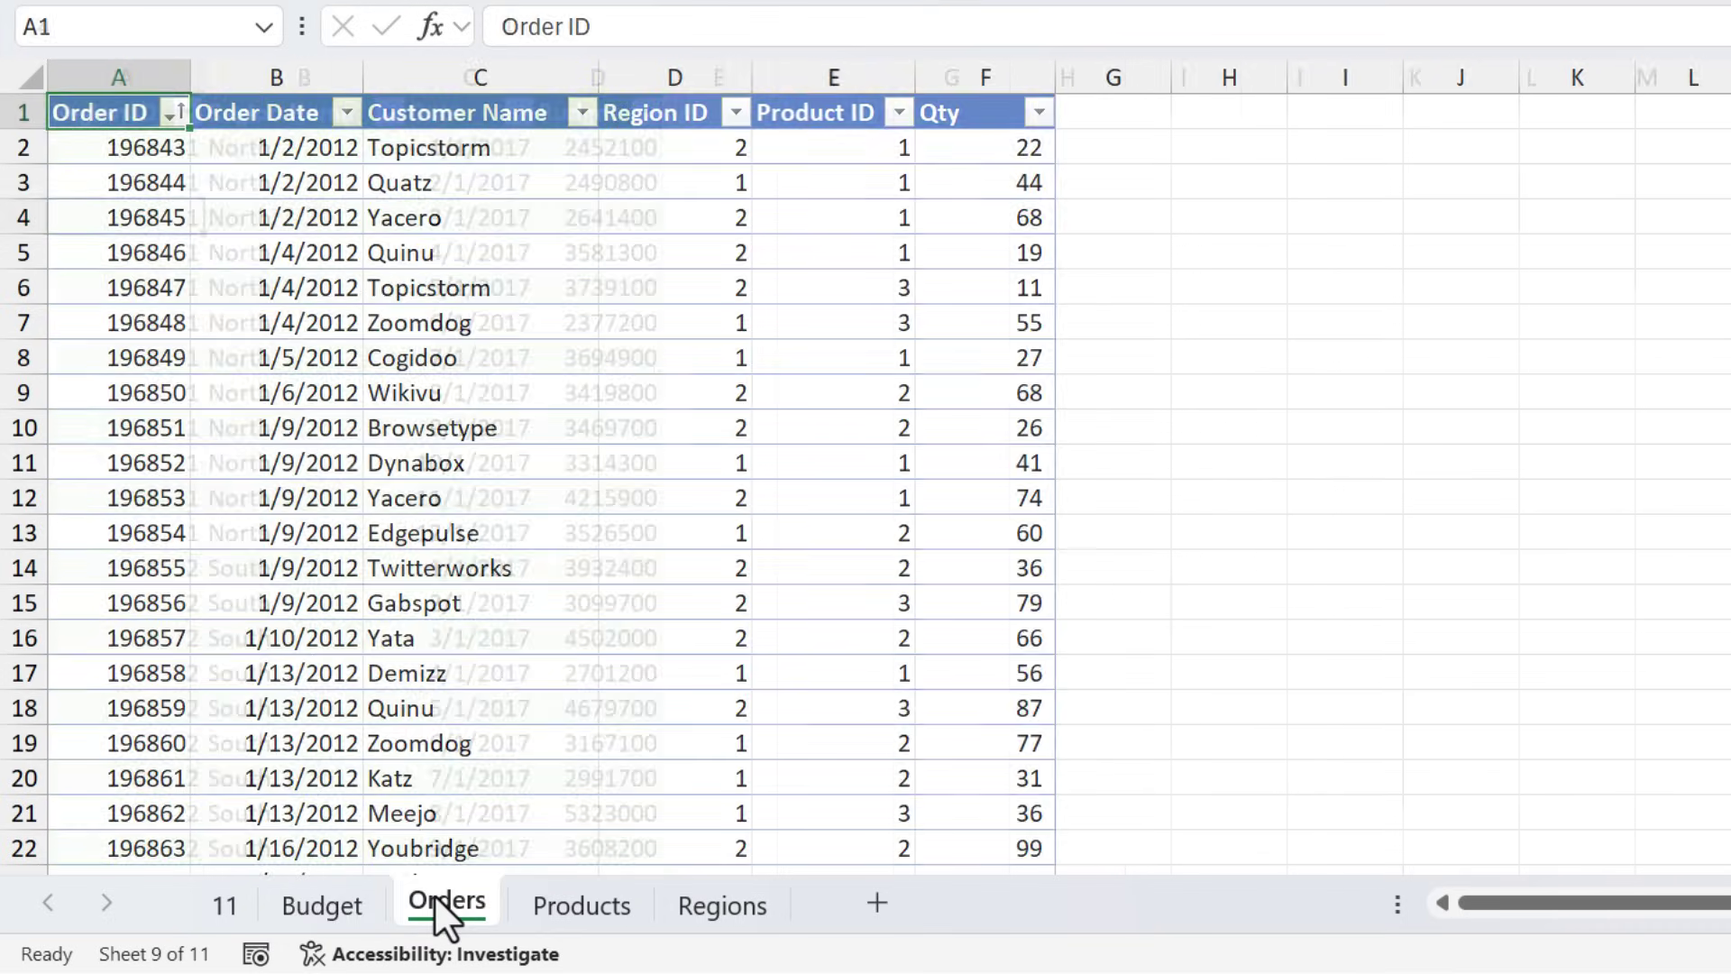
left_click(221, 901)
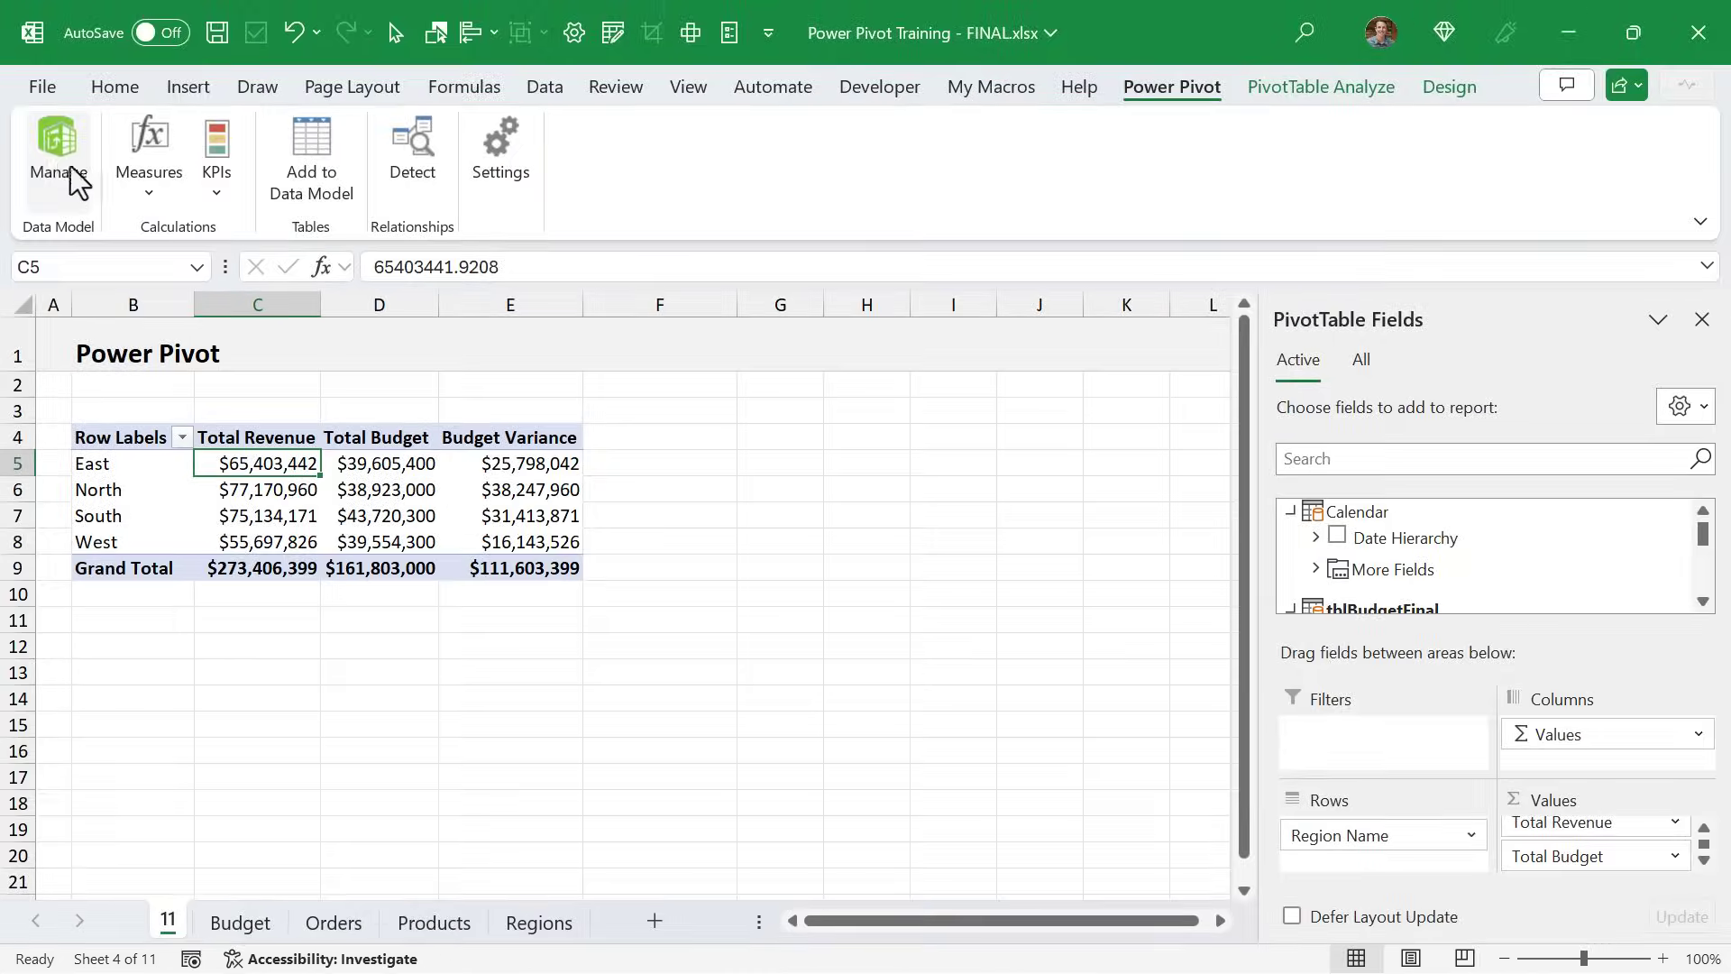
left_click(71, 167)
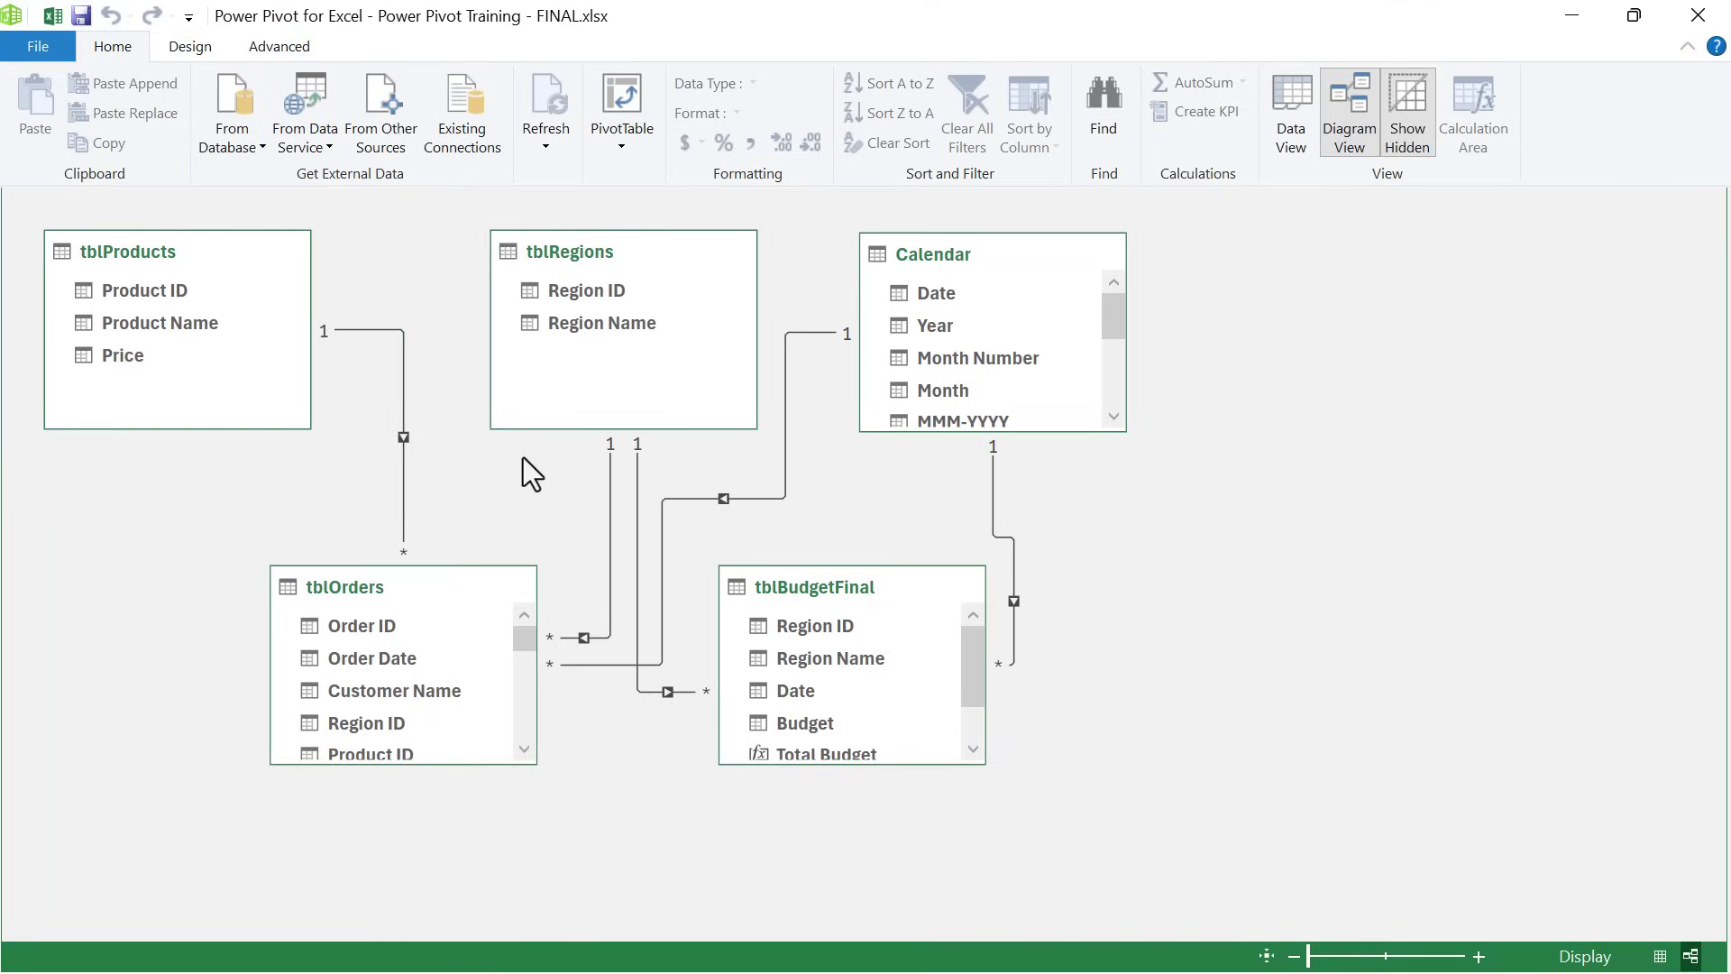
Minimize the Power Pivot window and list the data model's measures with Manage Measures.
left_click(1572, 16)
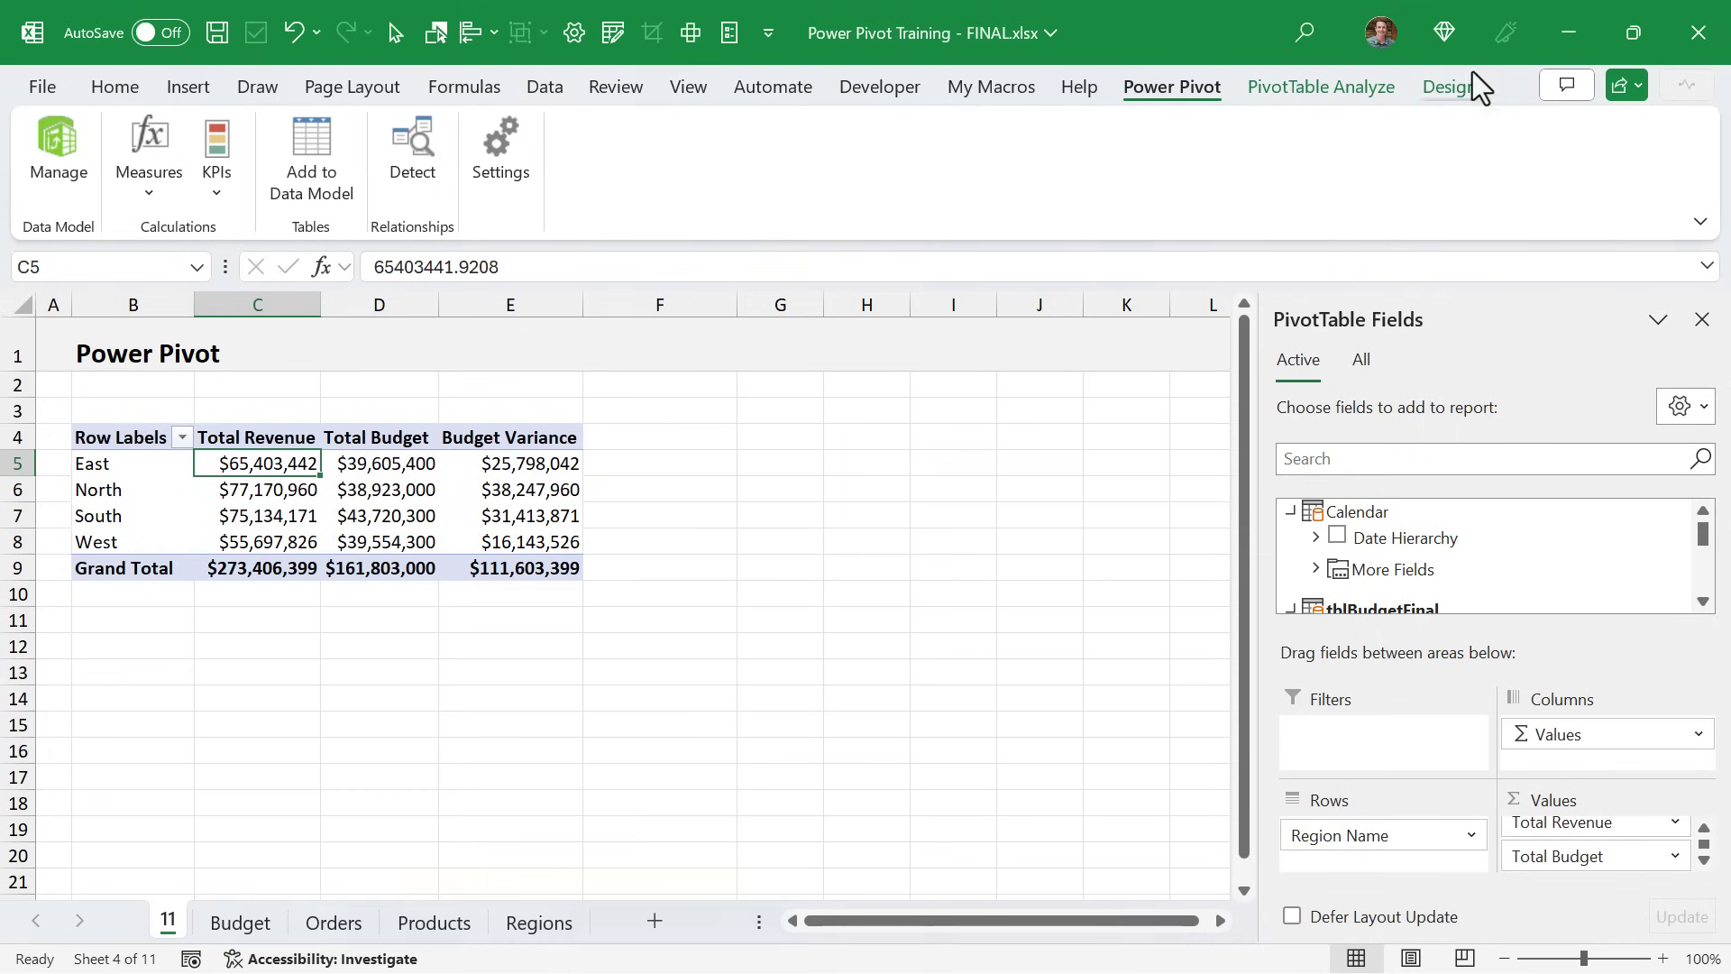
left_click(153, 194)
left_click(183, 273)
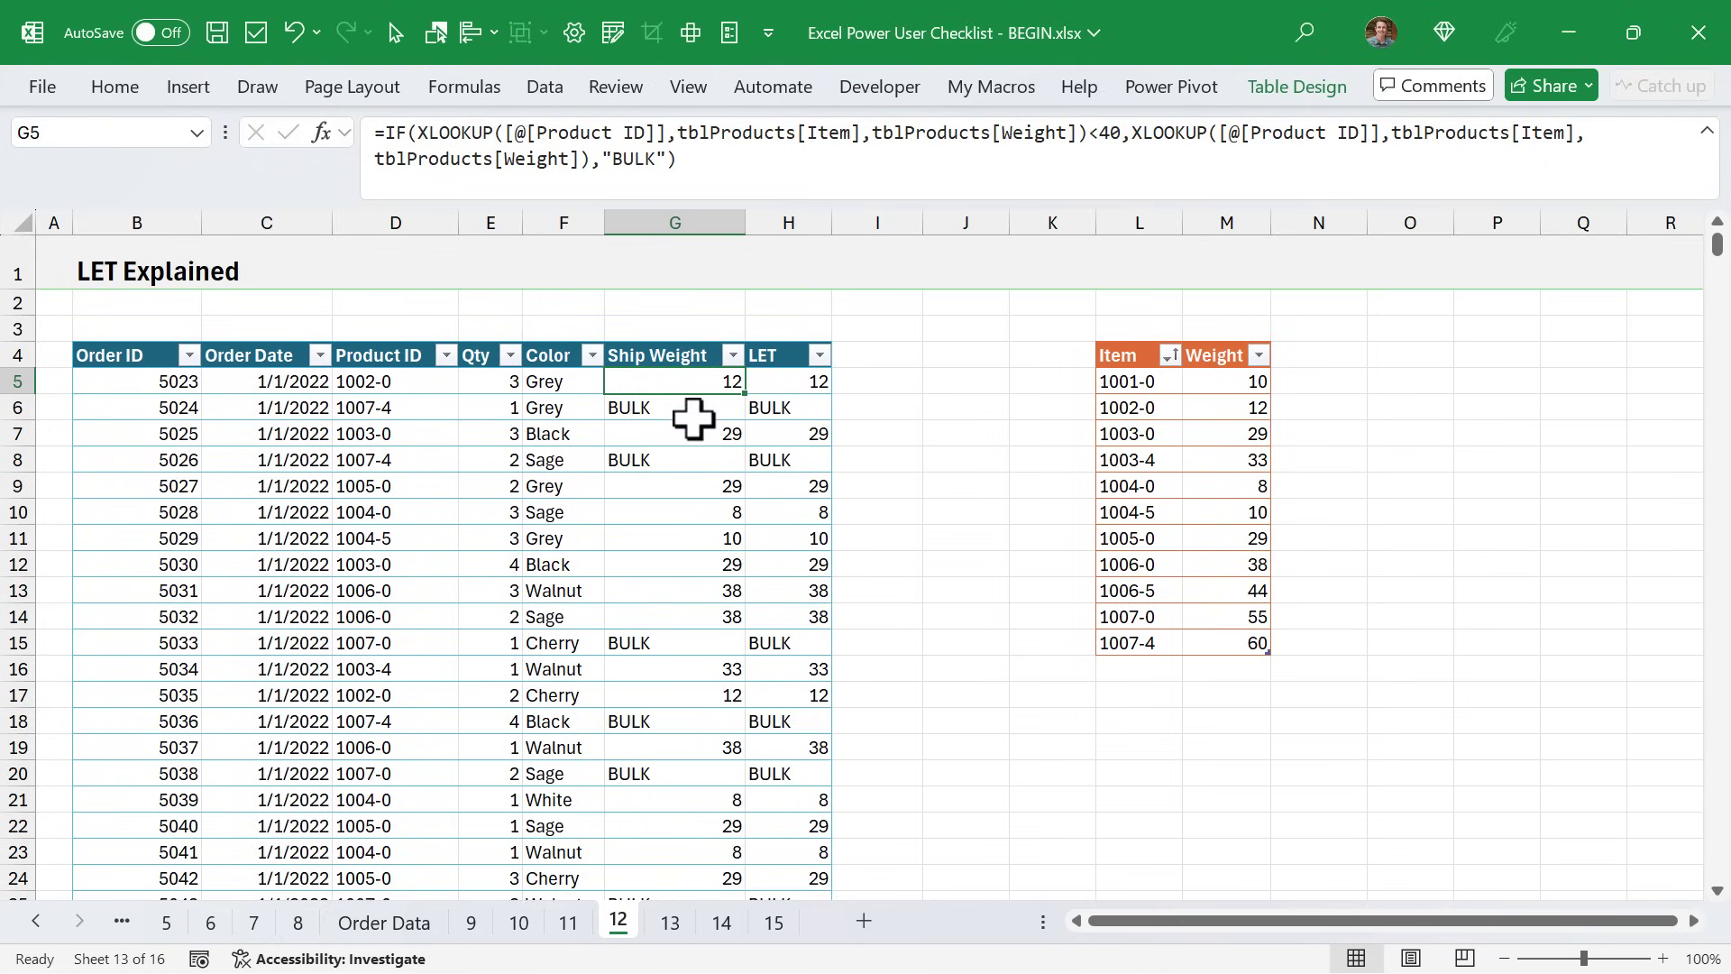
double_click(692, 381)
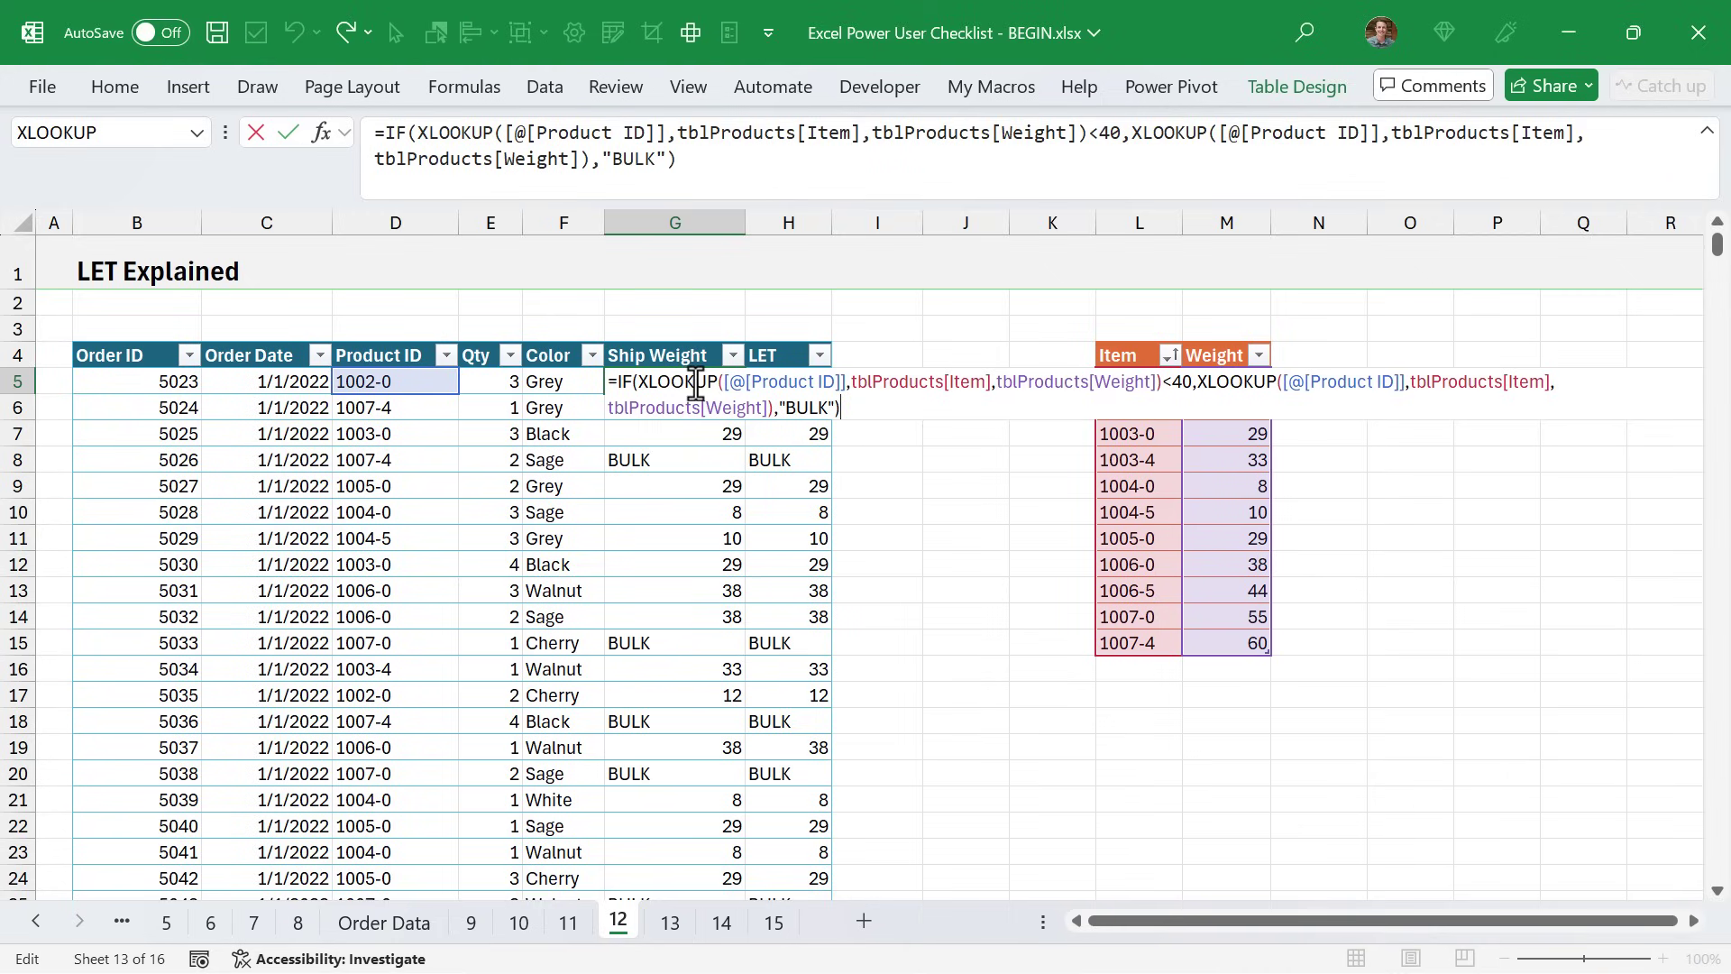
key("Escape")
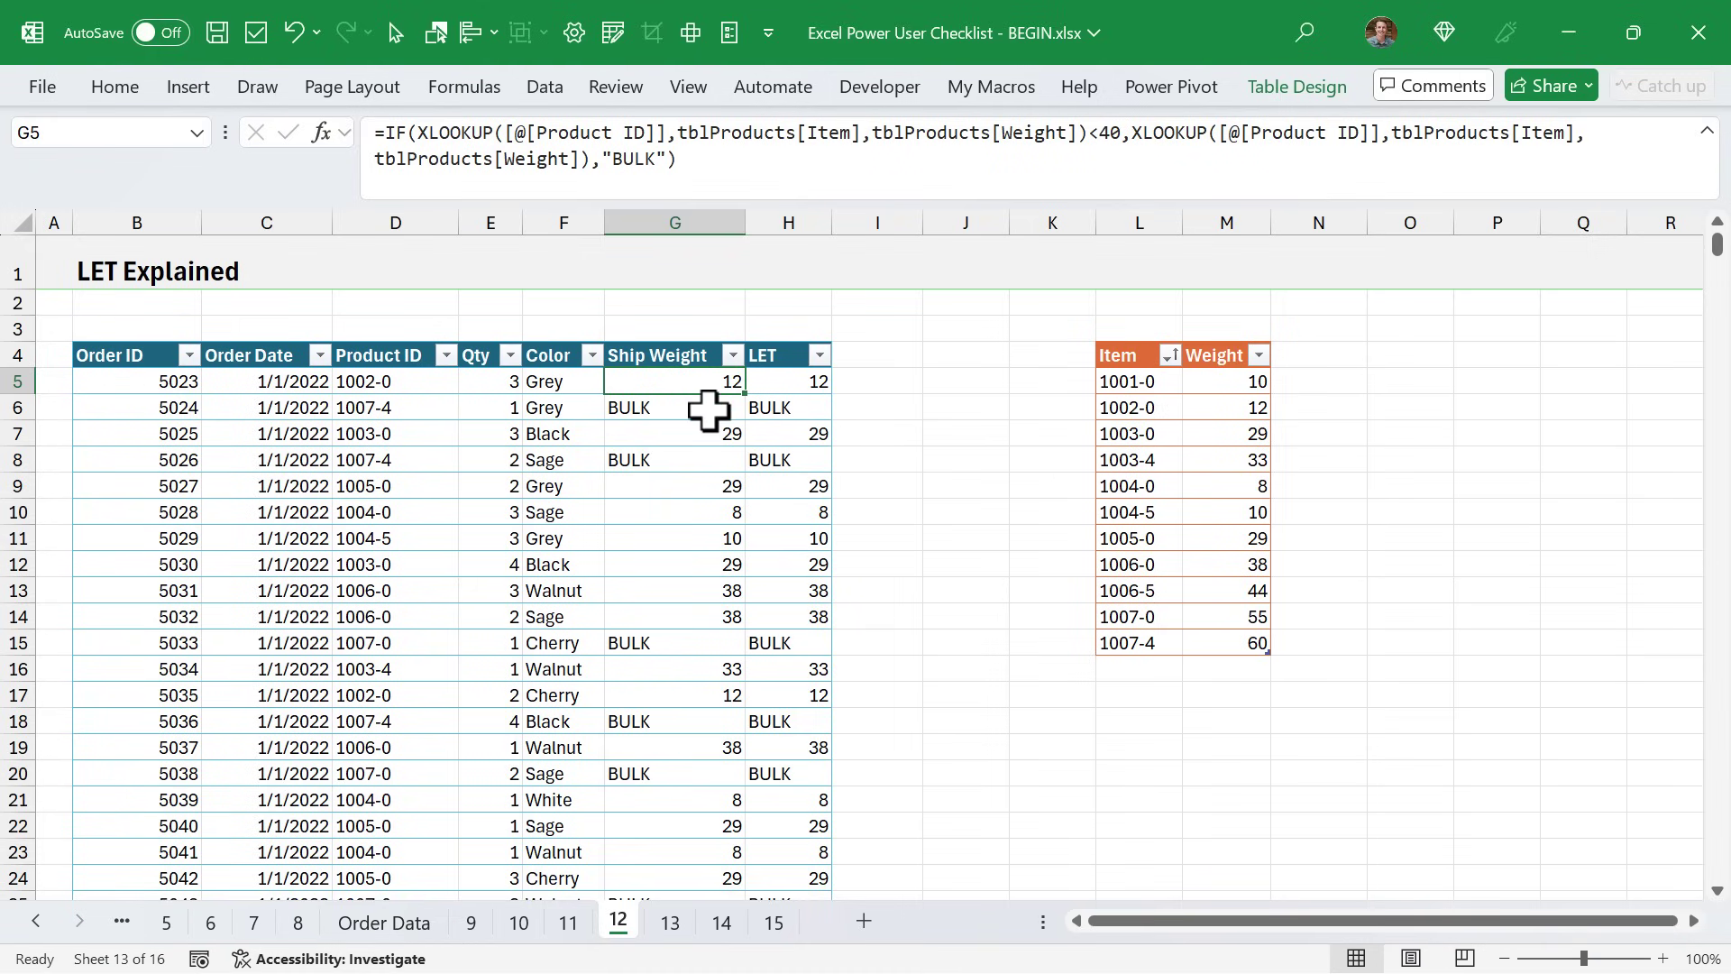
double_click(695, 379)
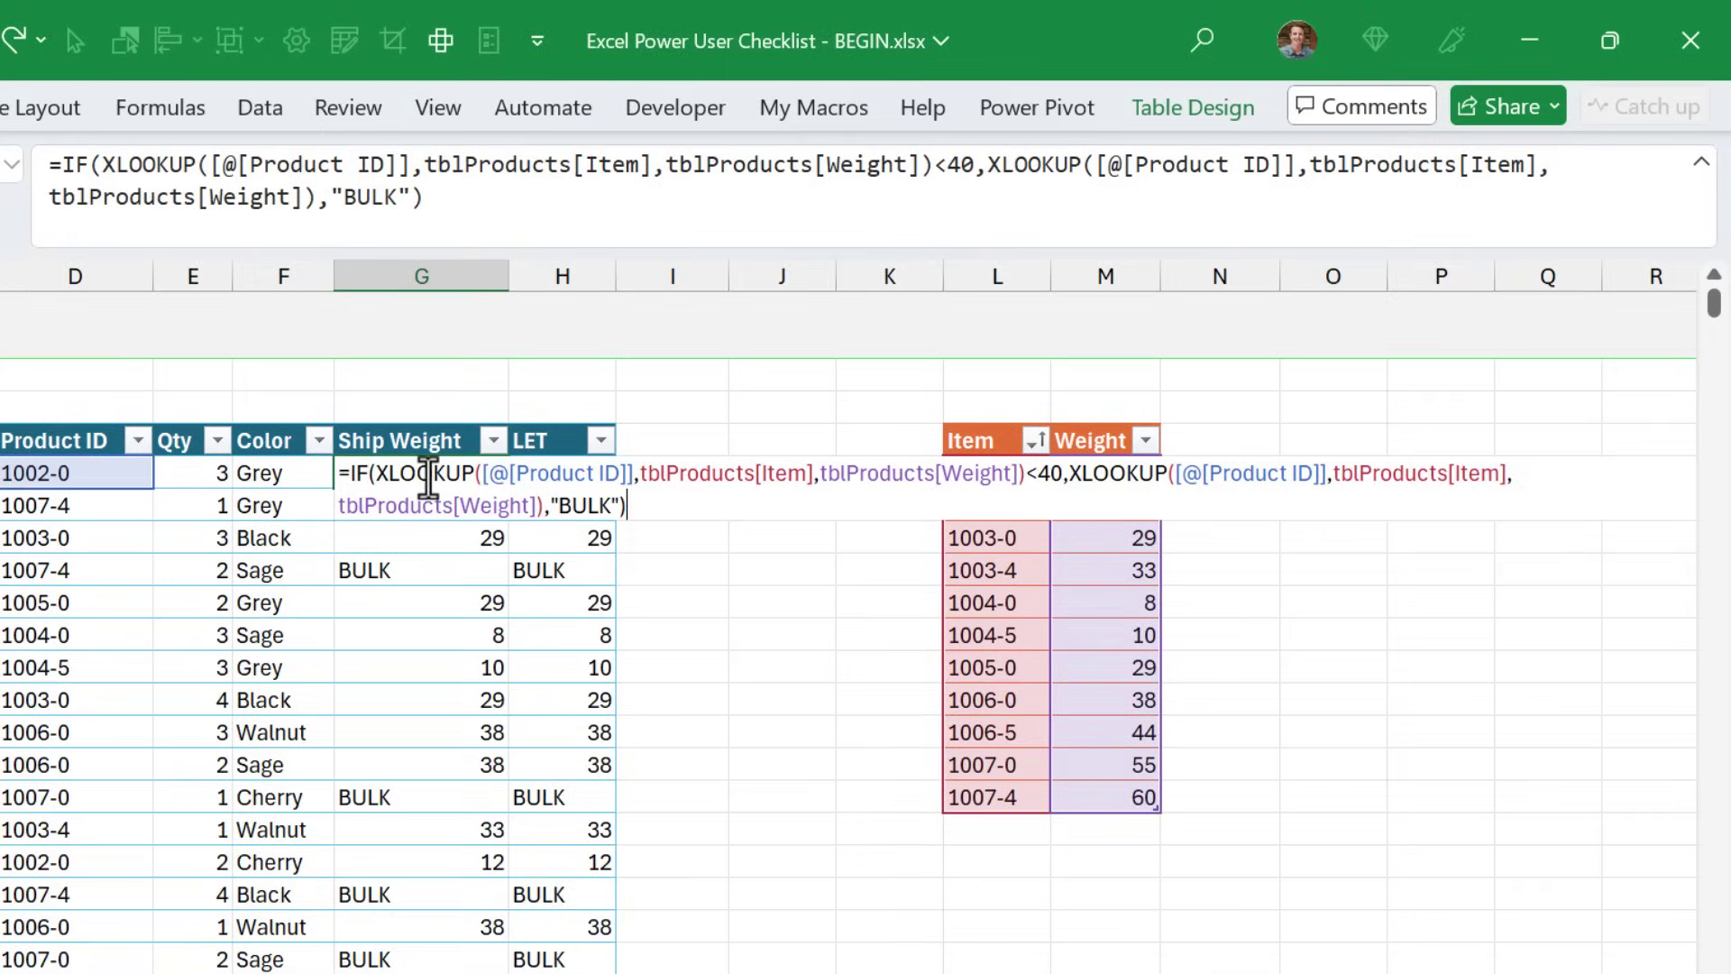
double_click(427, 473)
double_click(1108, 473)
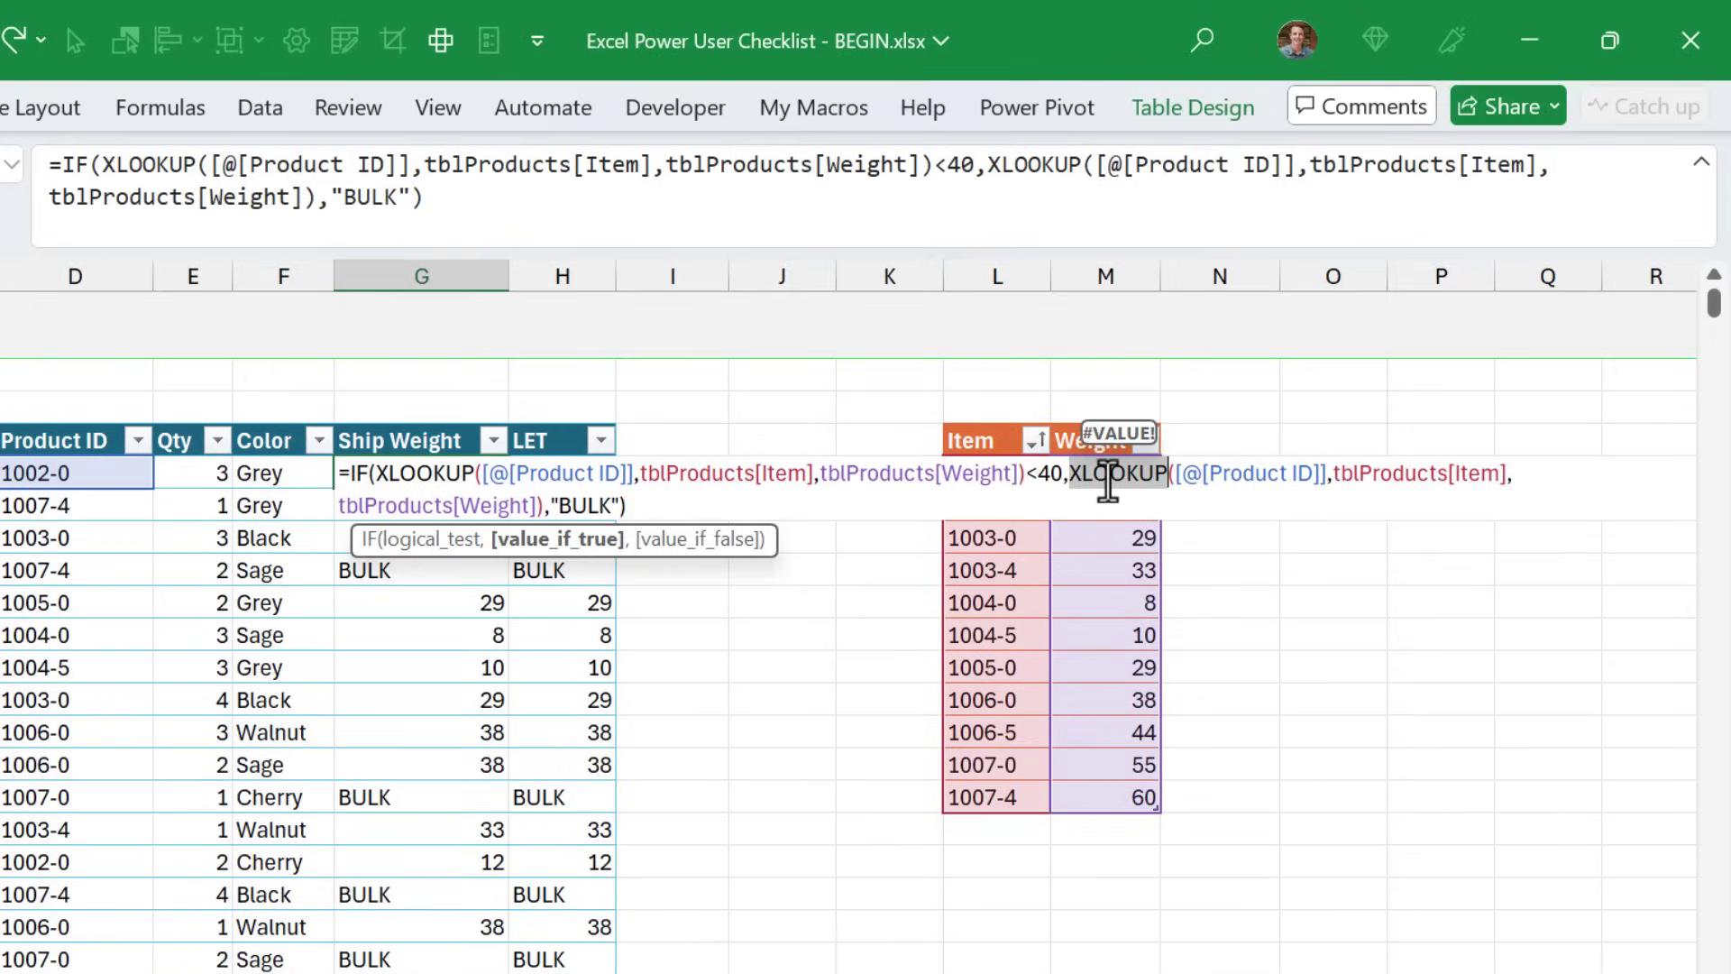
key("Escape")
left_click(572, 478)
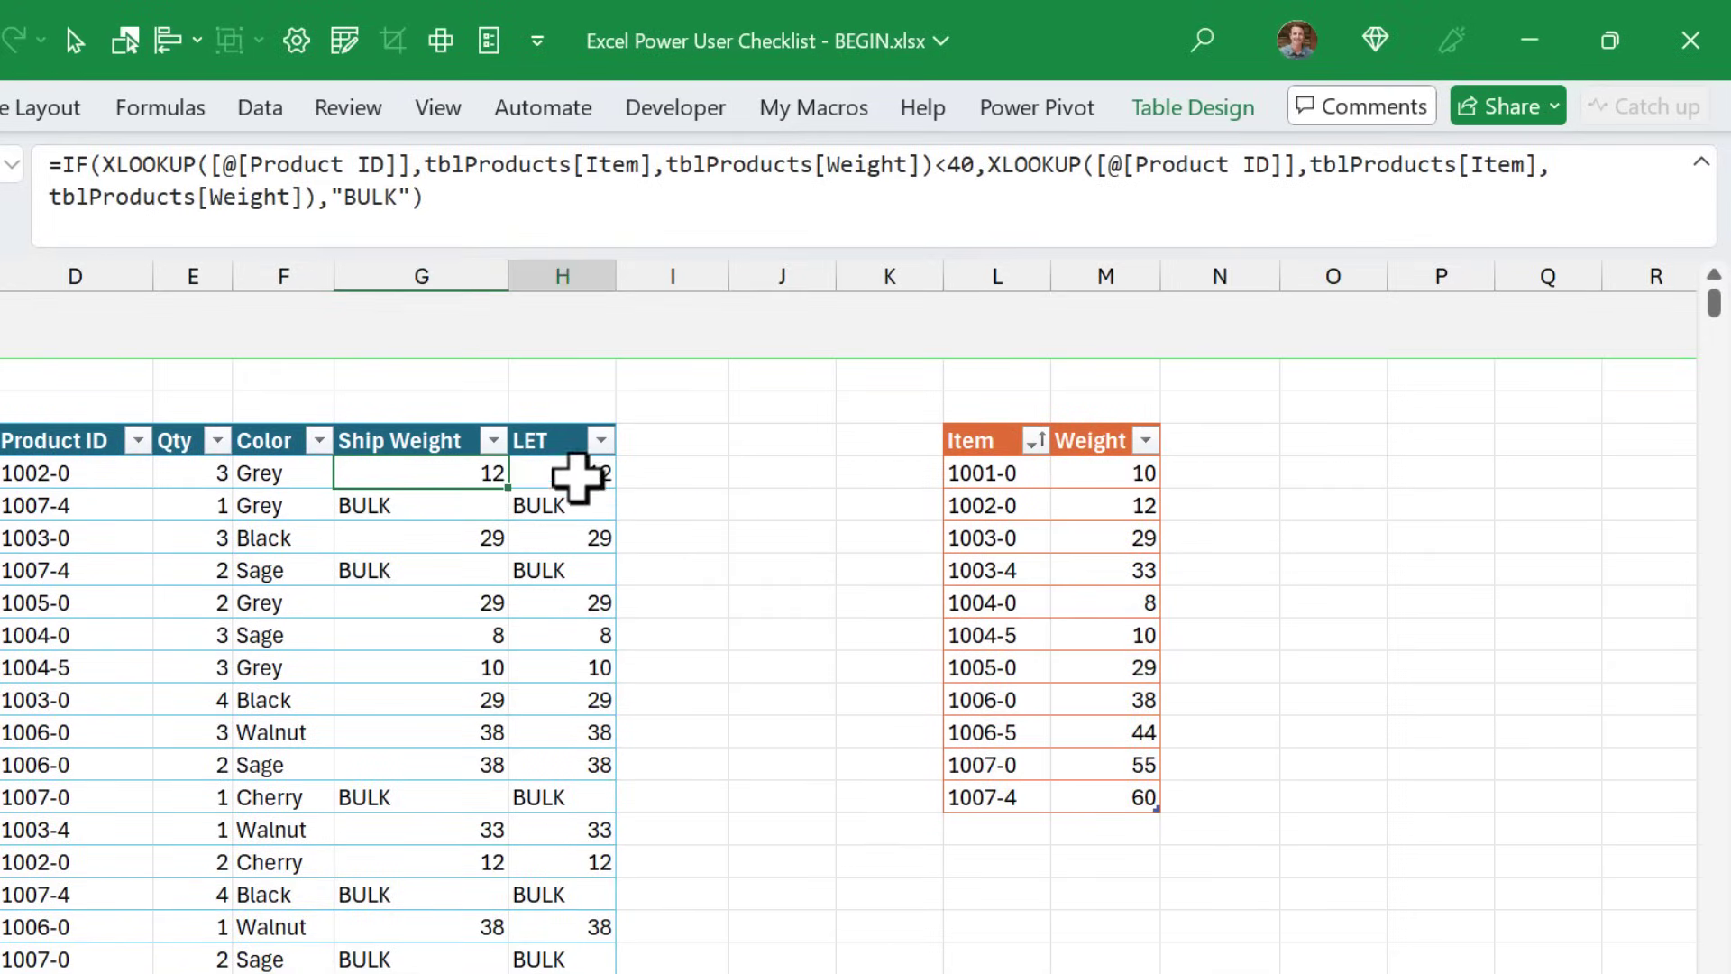
key("F2")
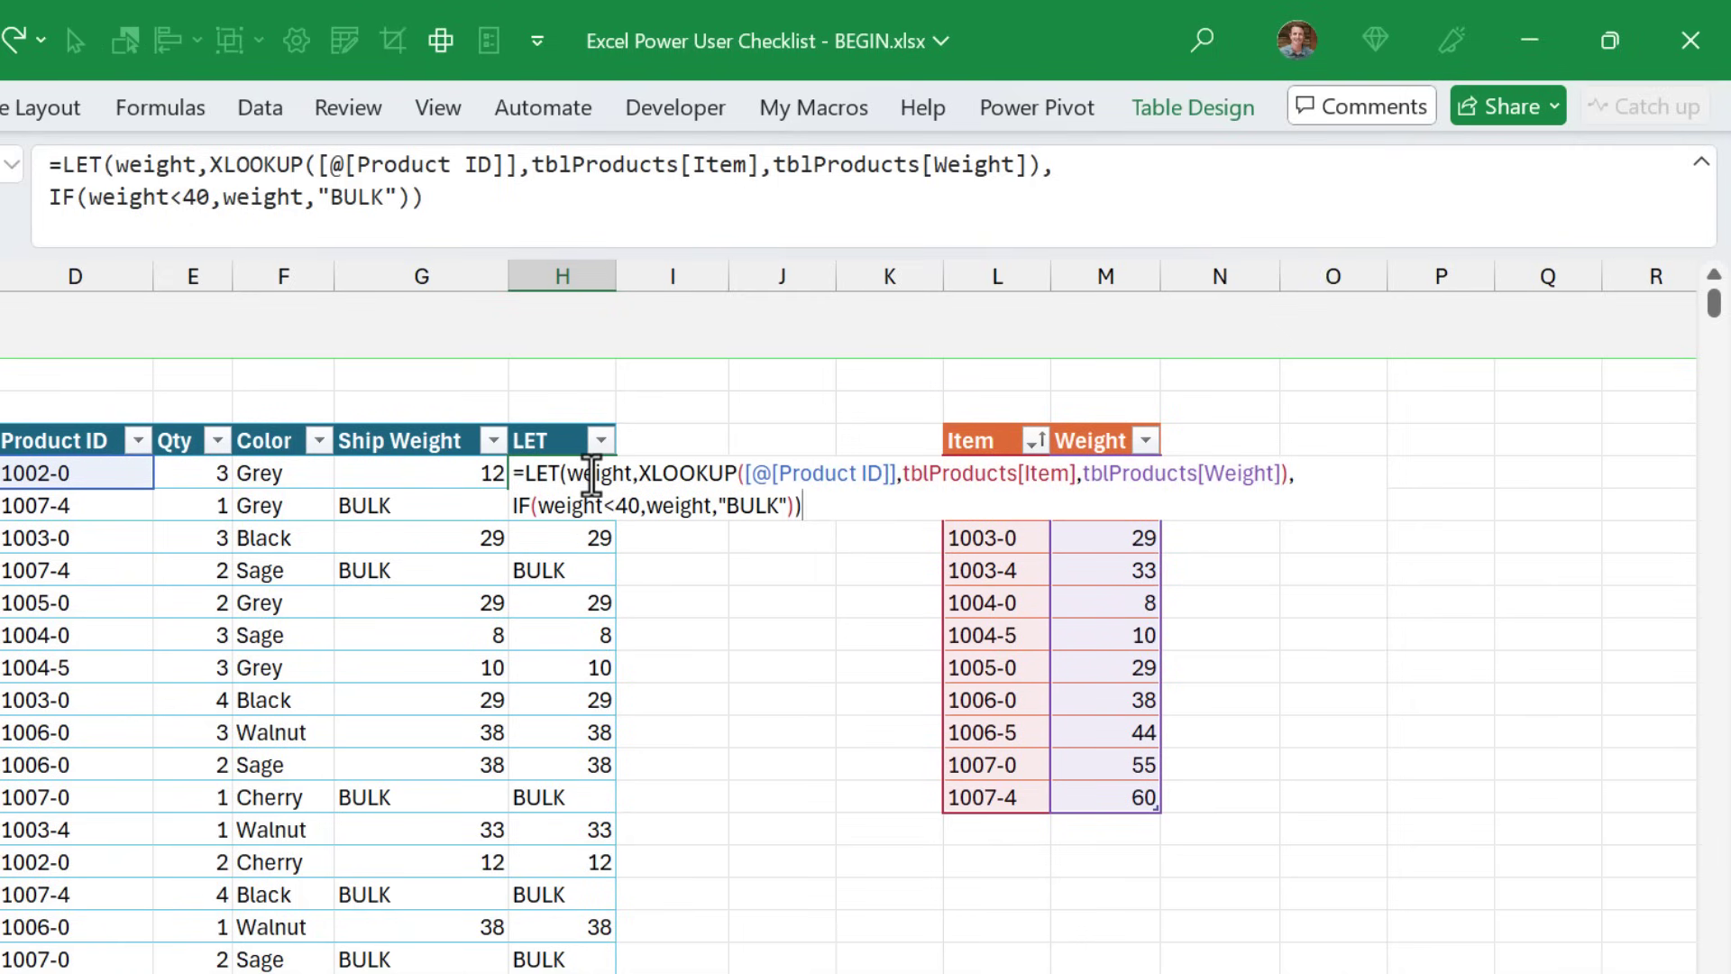
double_click(592, 473)
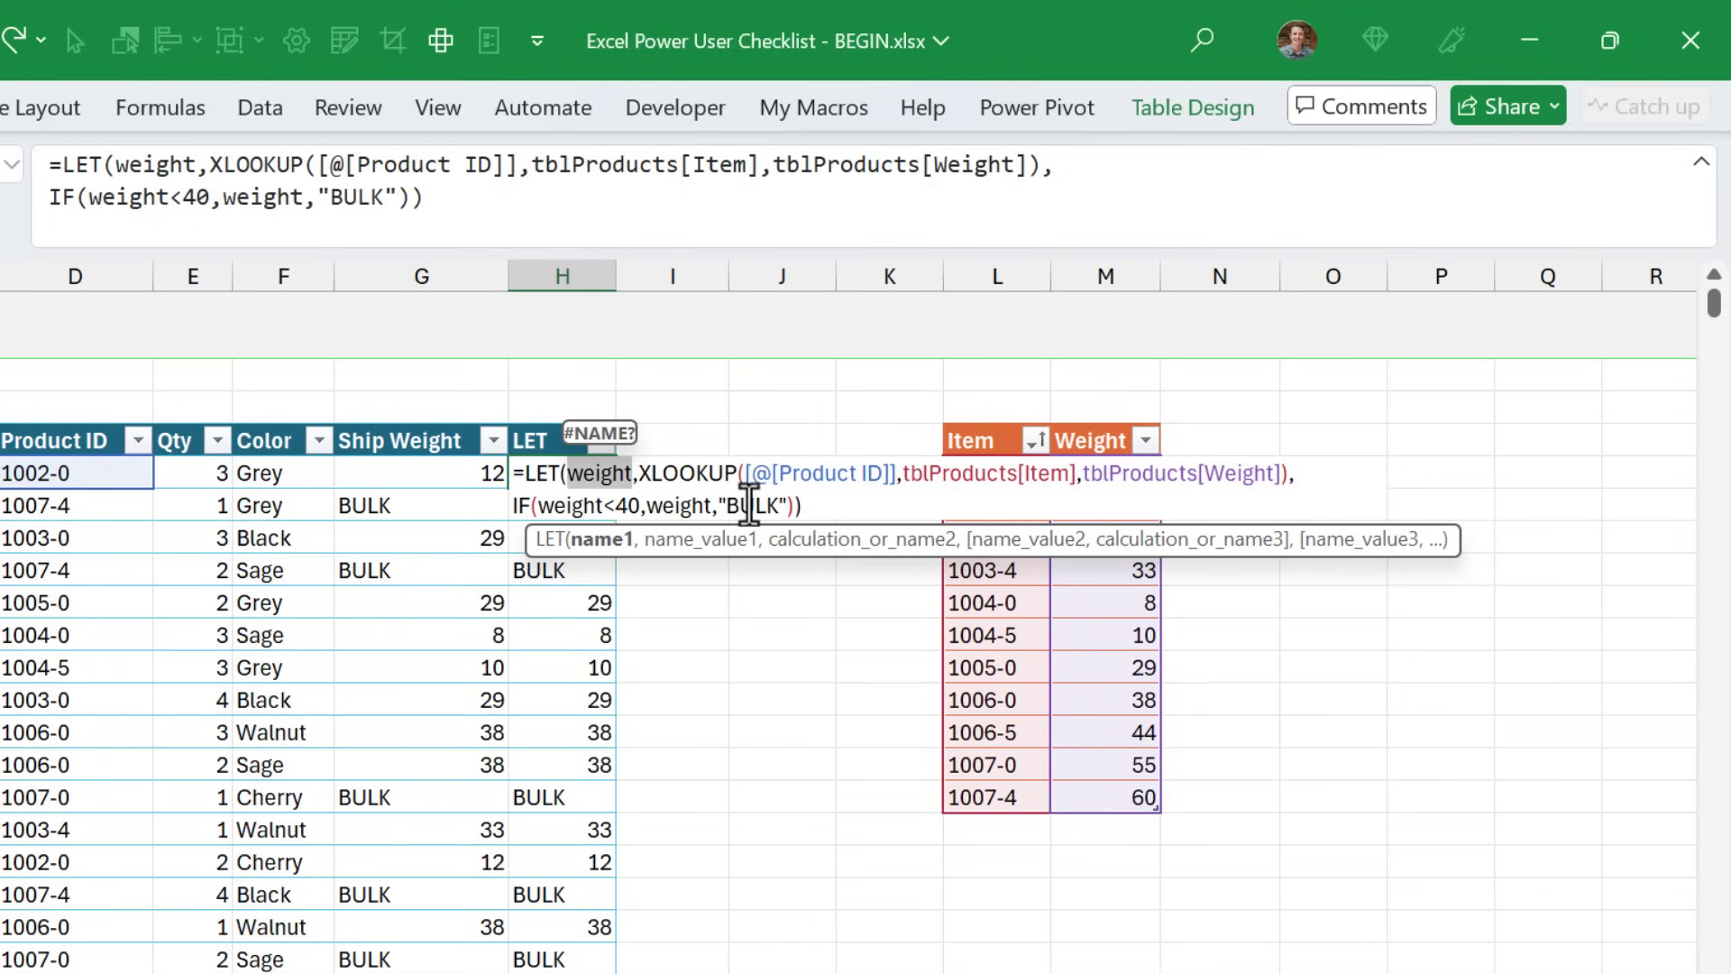
key("Escape")
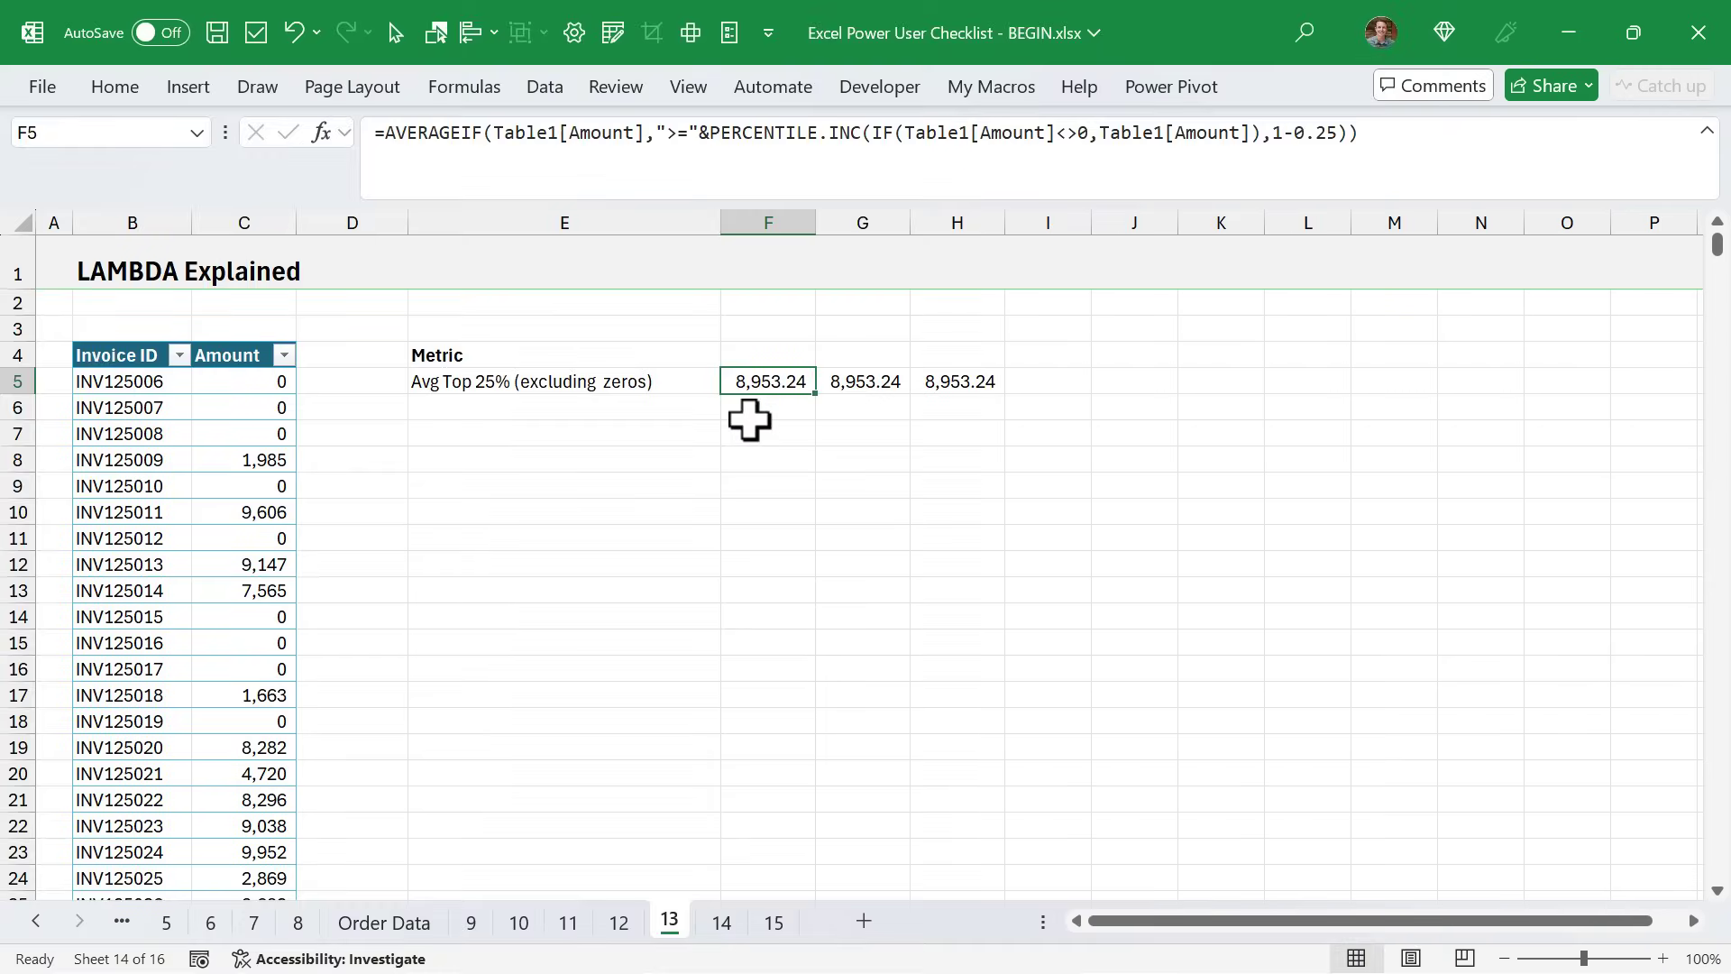
Inspect F5's AVERAGEIF top-25% formula and G5's LAMBDA parameters, leaving both unchanged.
key("F2")
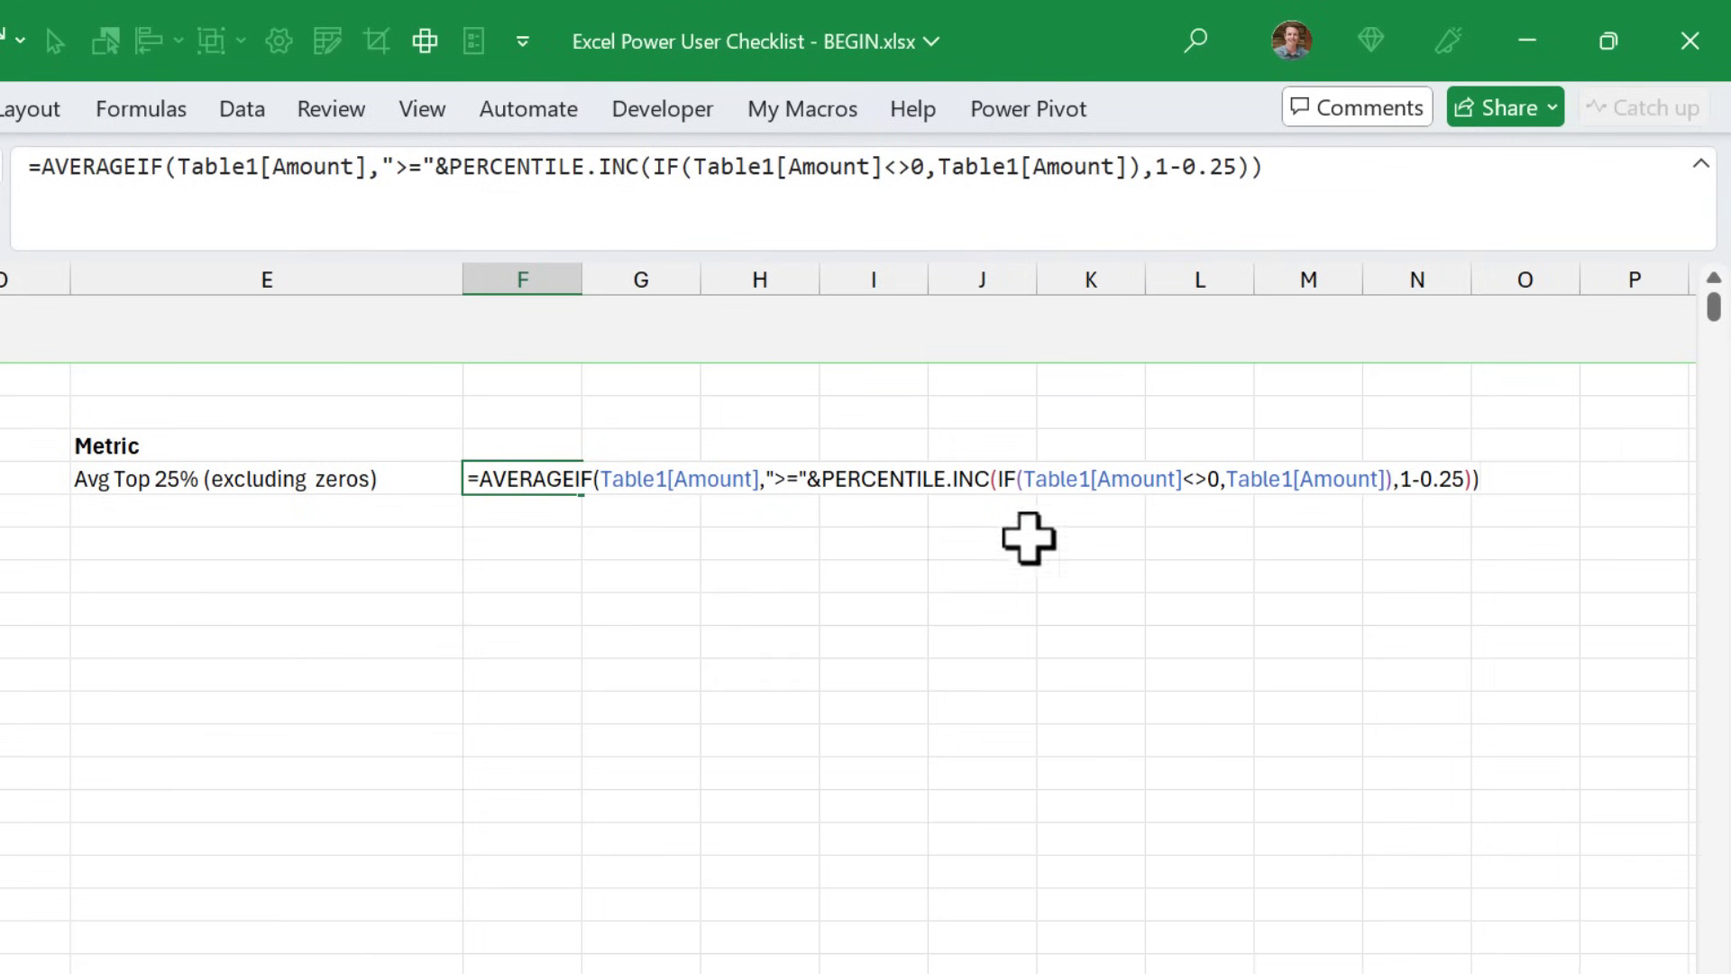
key("Escape")
left_click(614, 487)
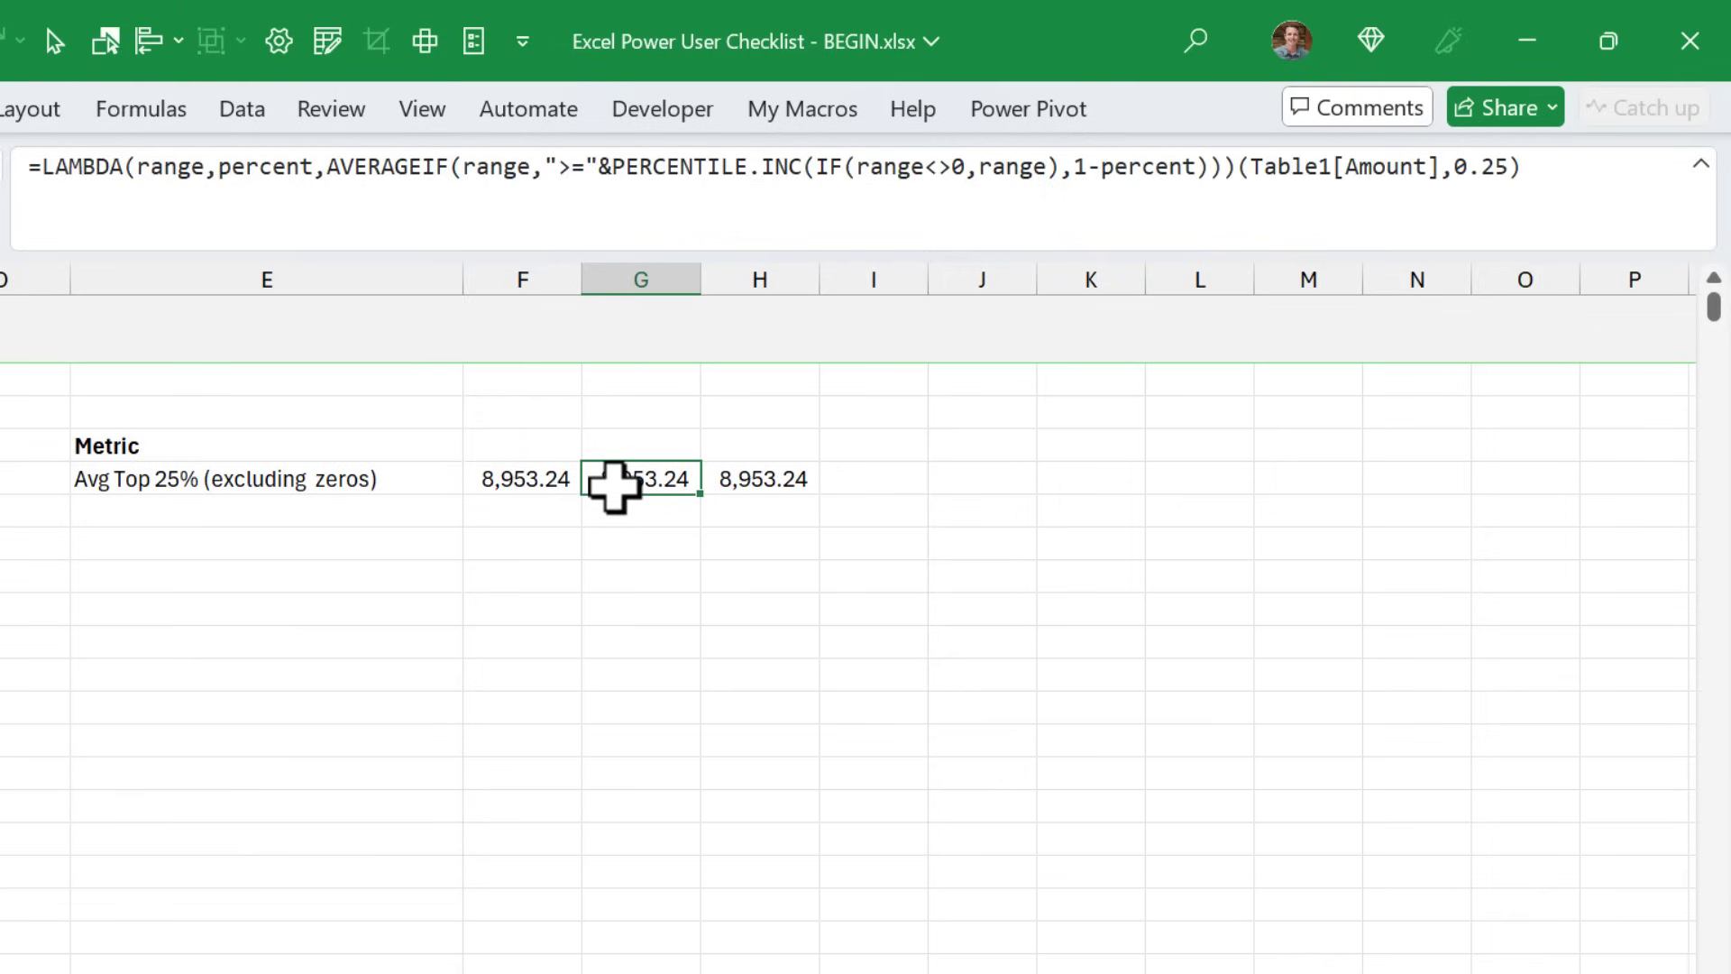
double_click(614, 487)
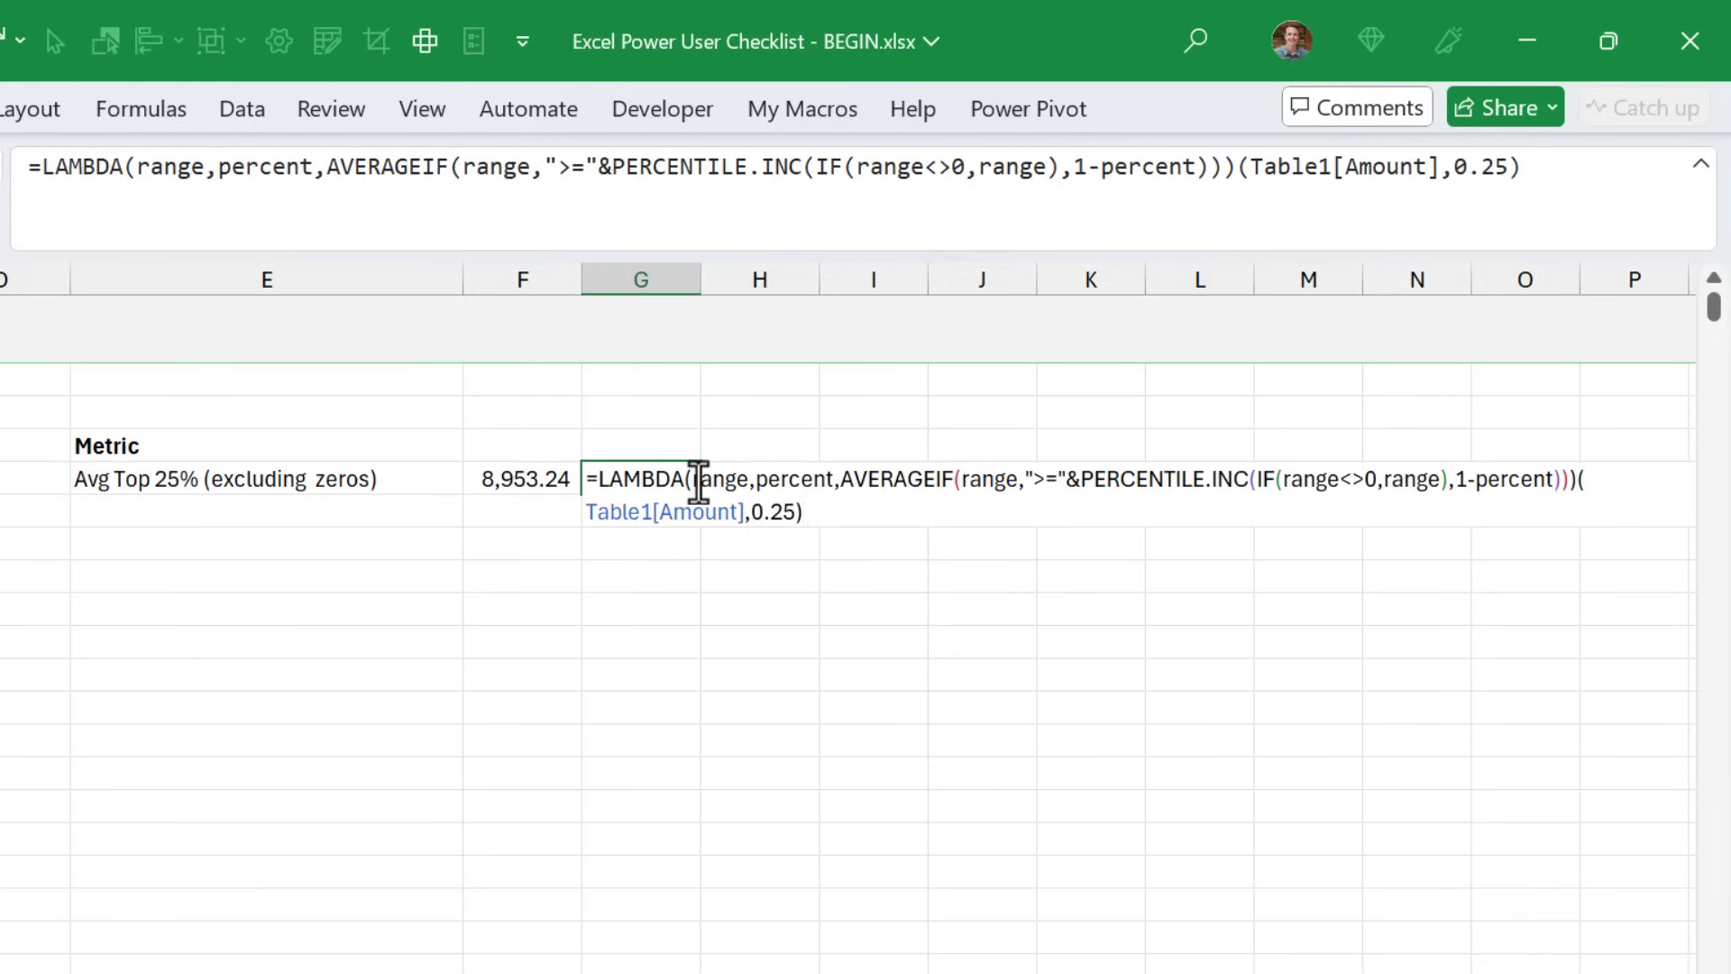
left_click(699, 480)
left_click(795, 480)
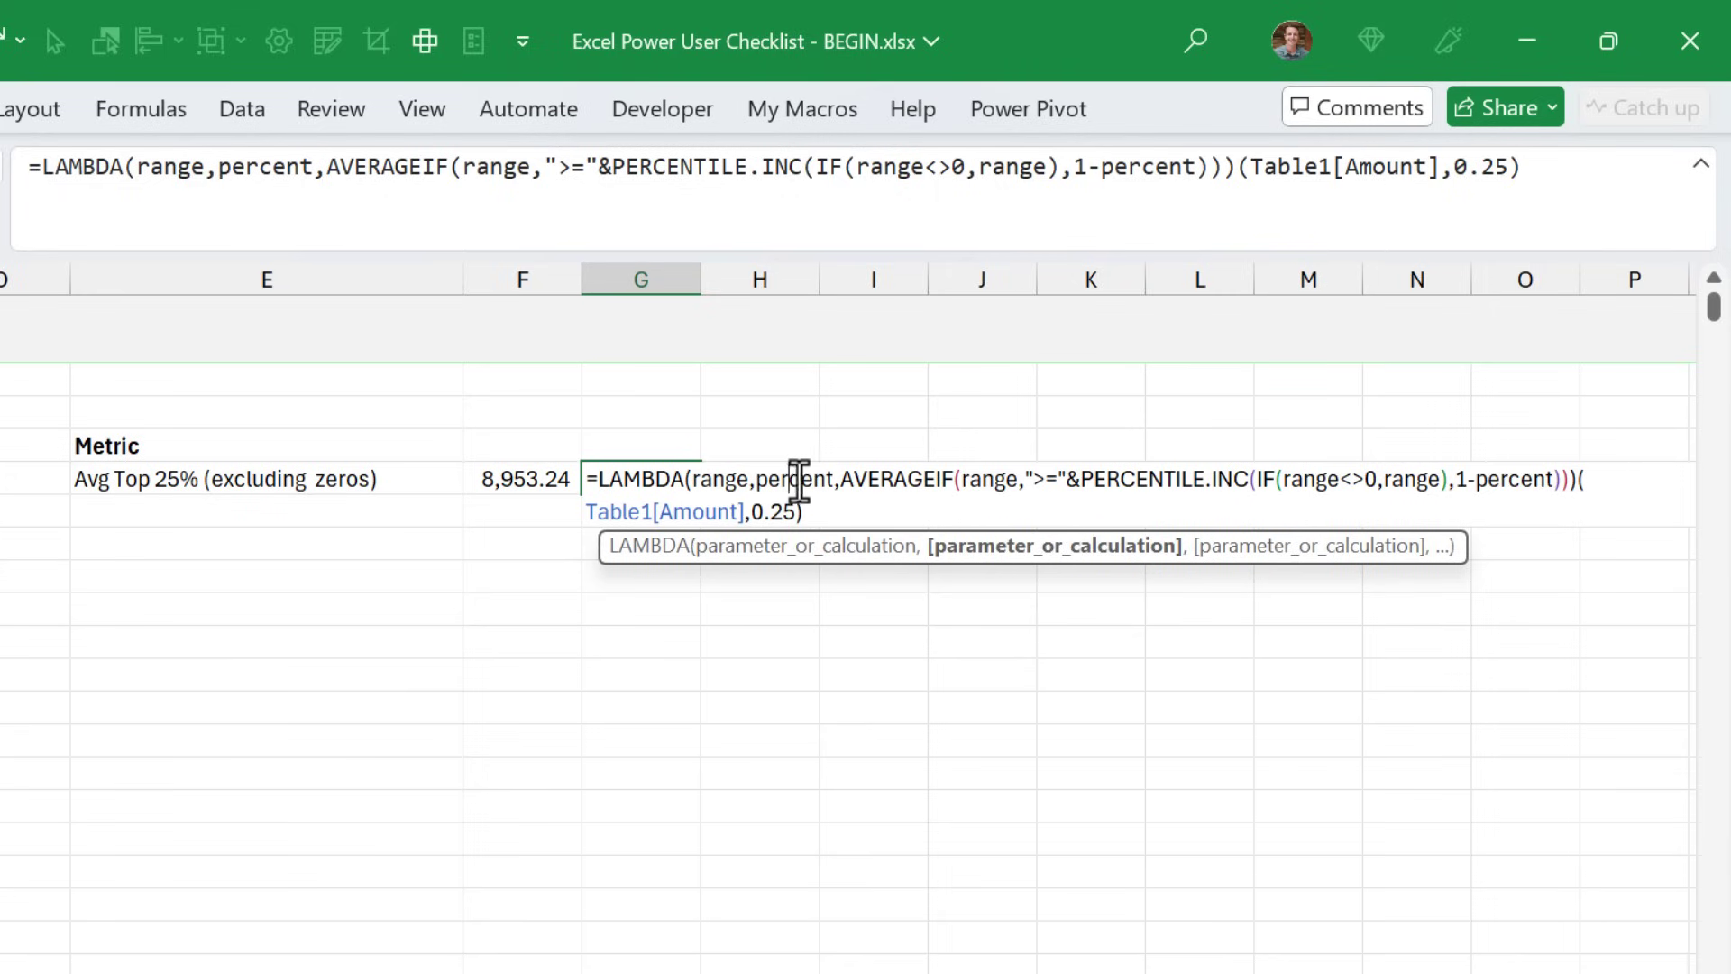
left_click(890, 480)
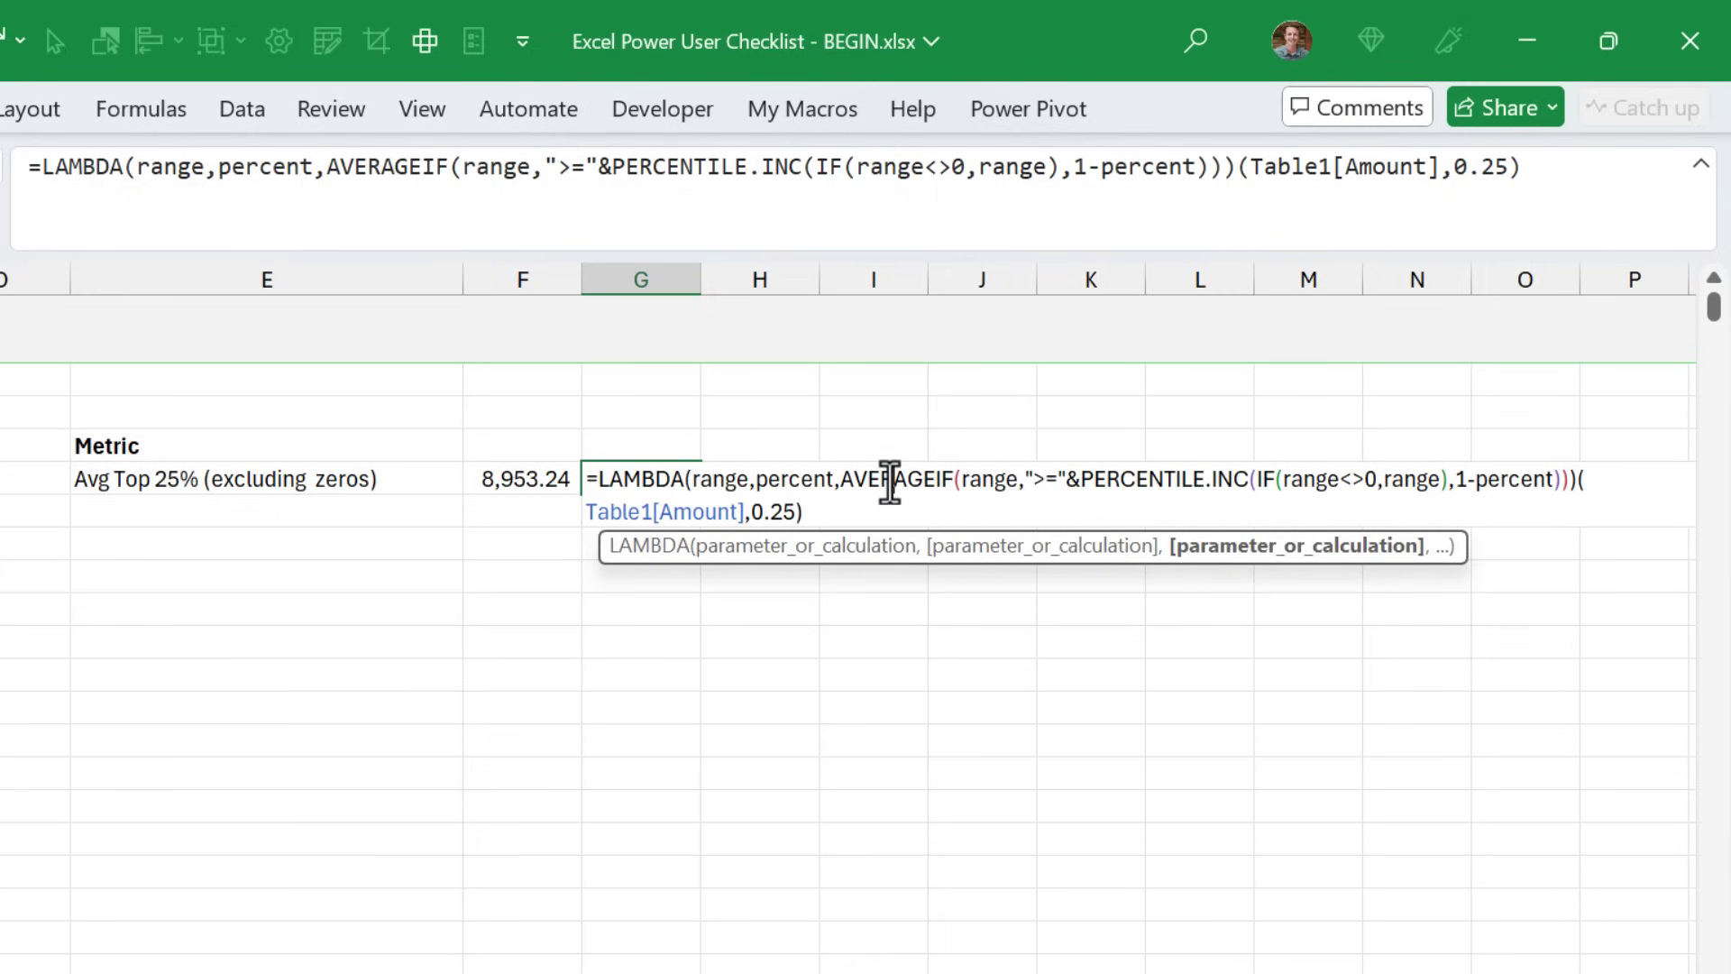
key("Escape")
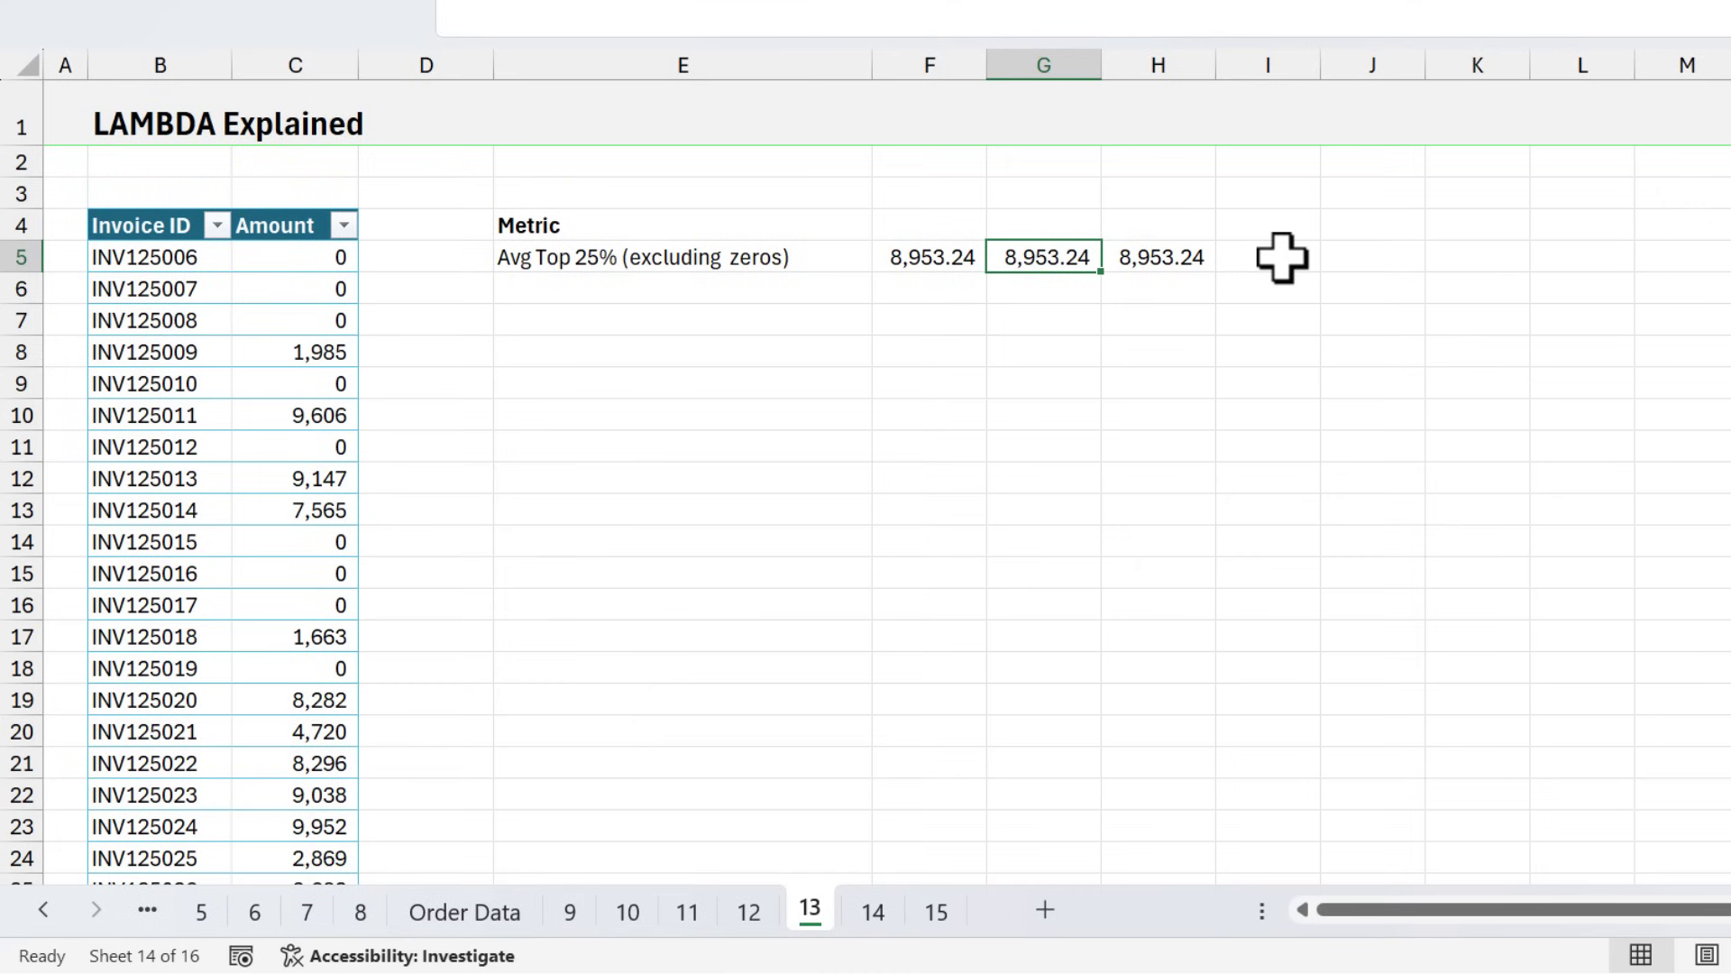
key("ctrl+F3")
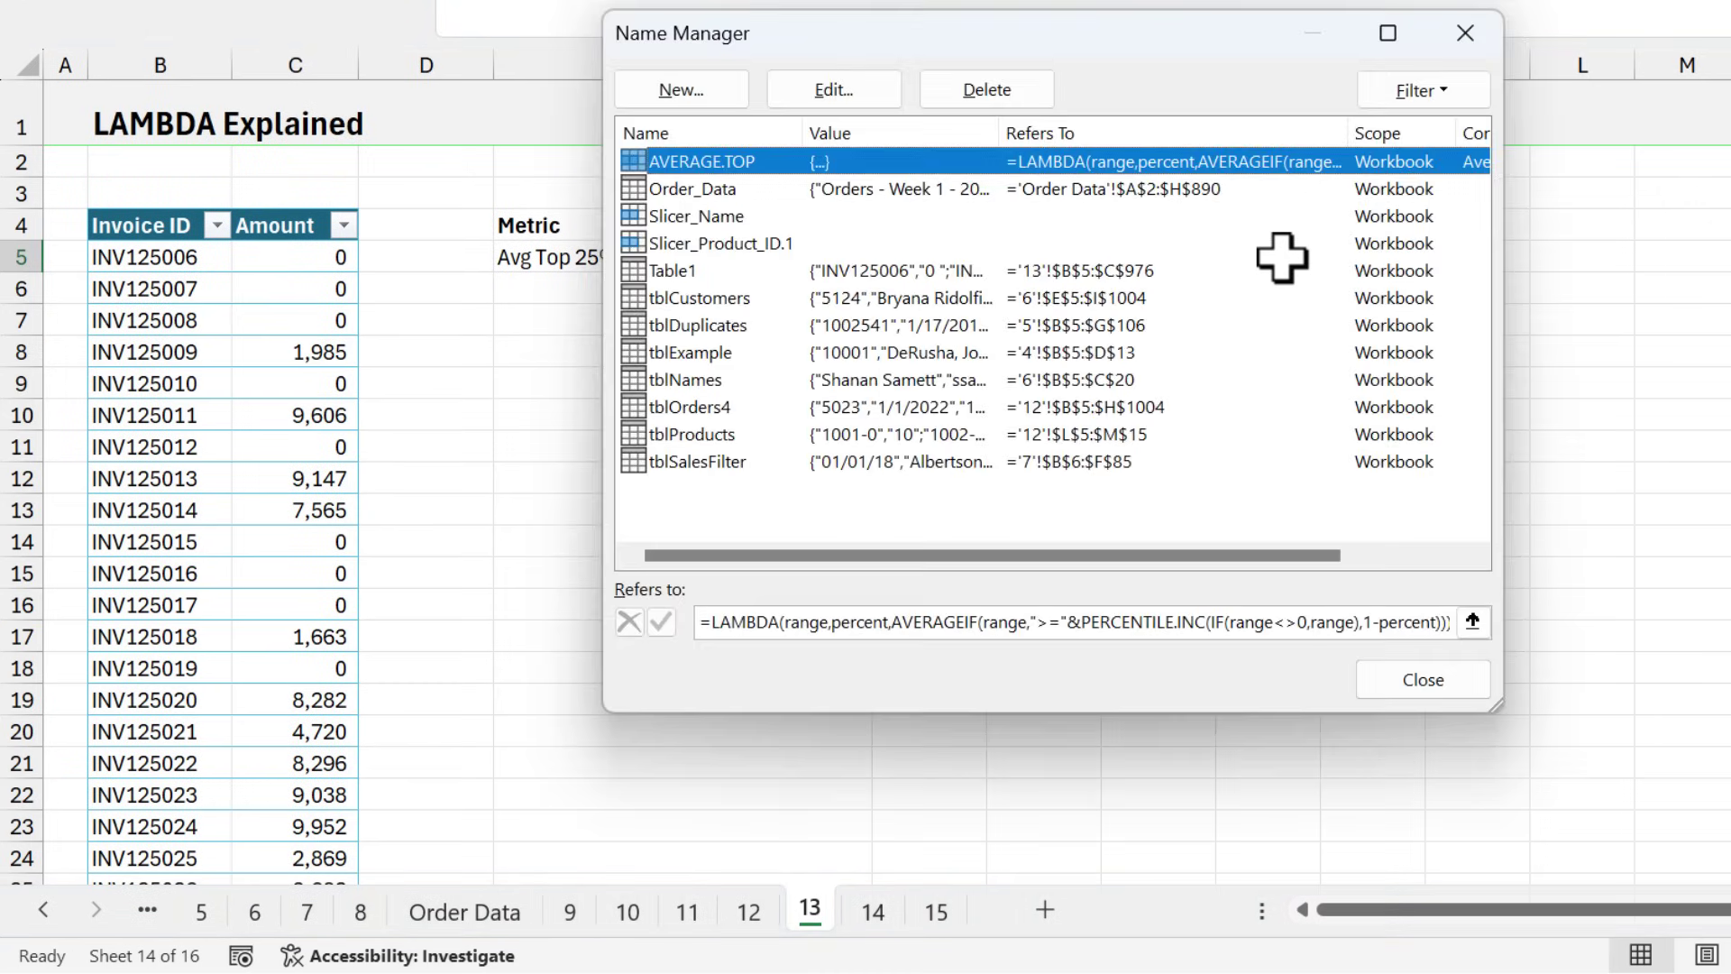
double_click(756, 165)
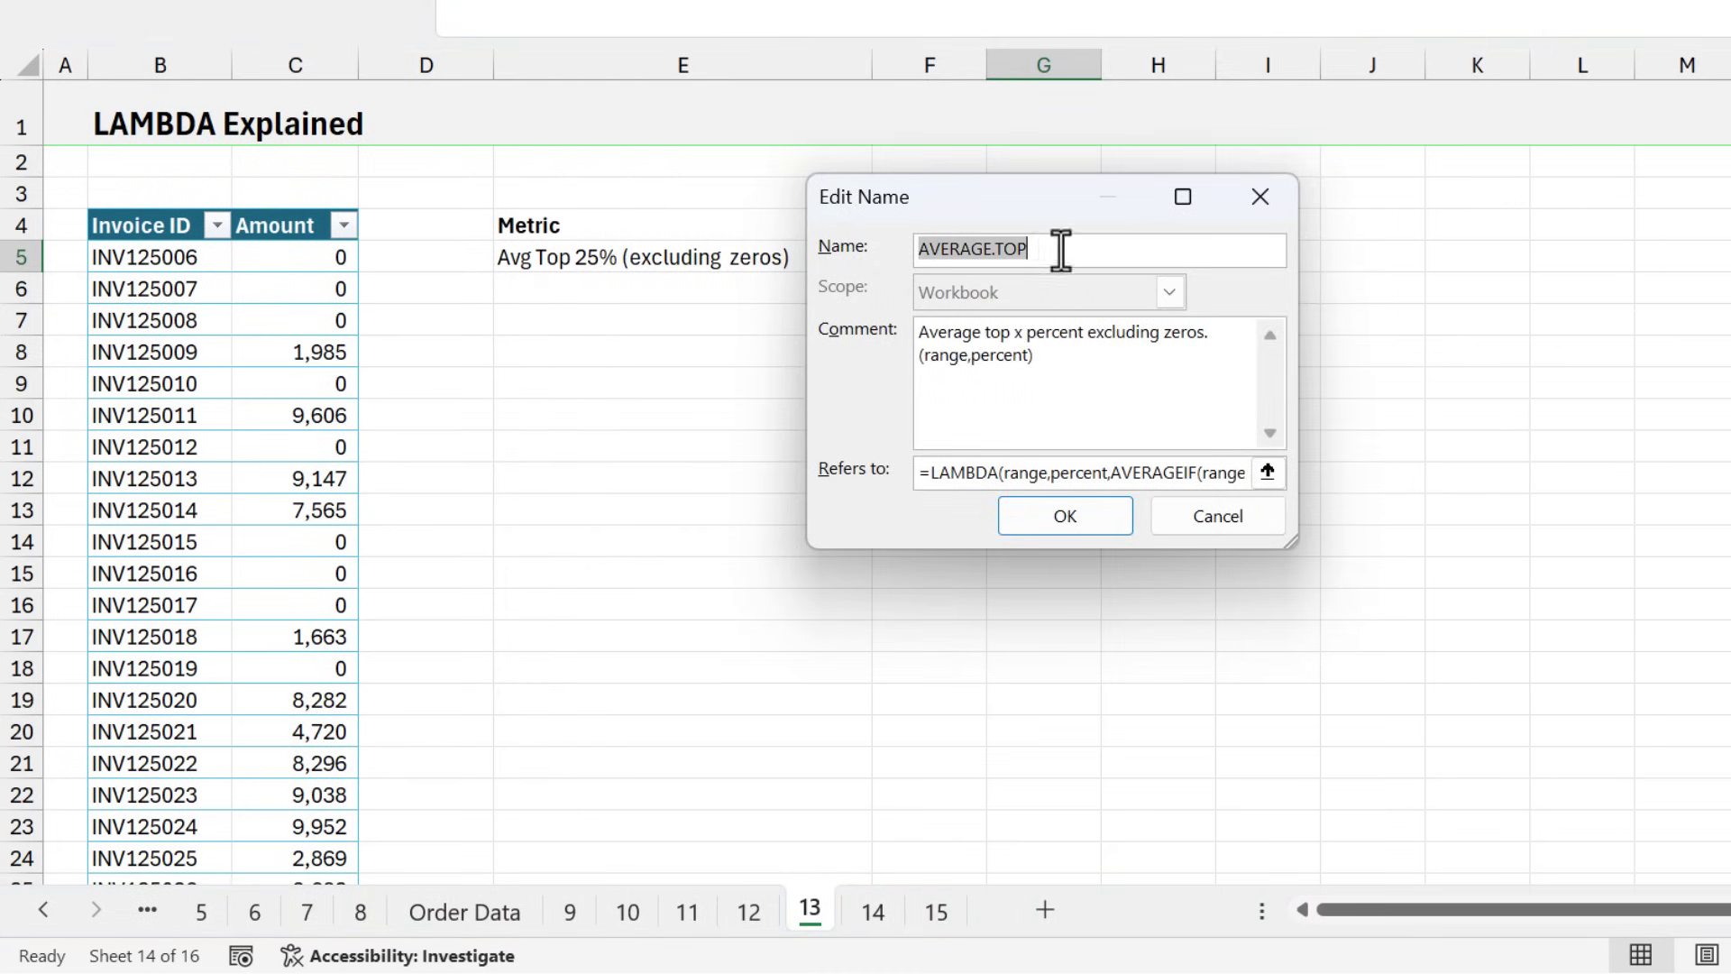
left_click(1204, 525)
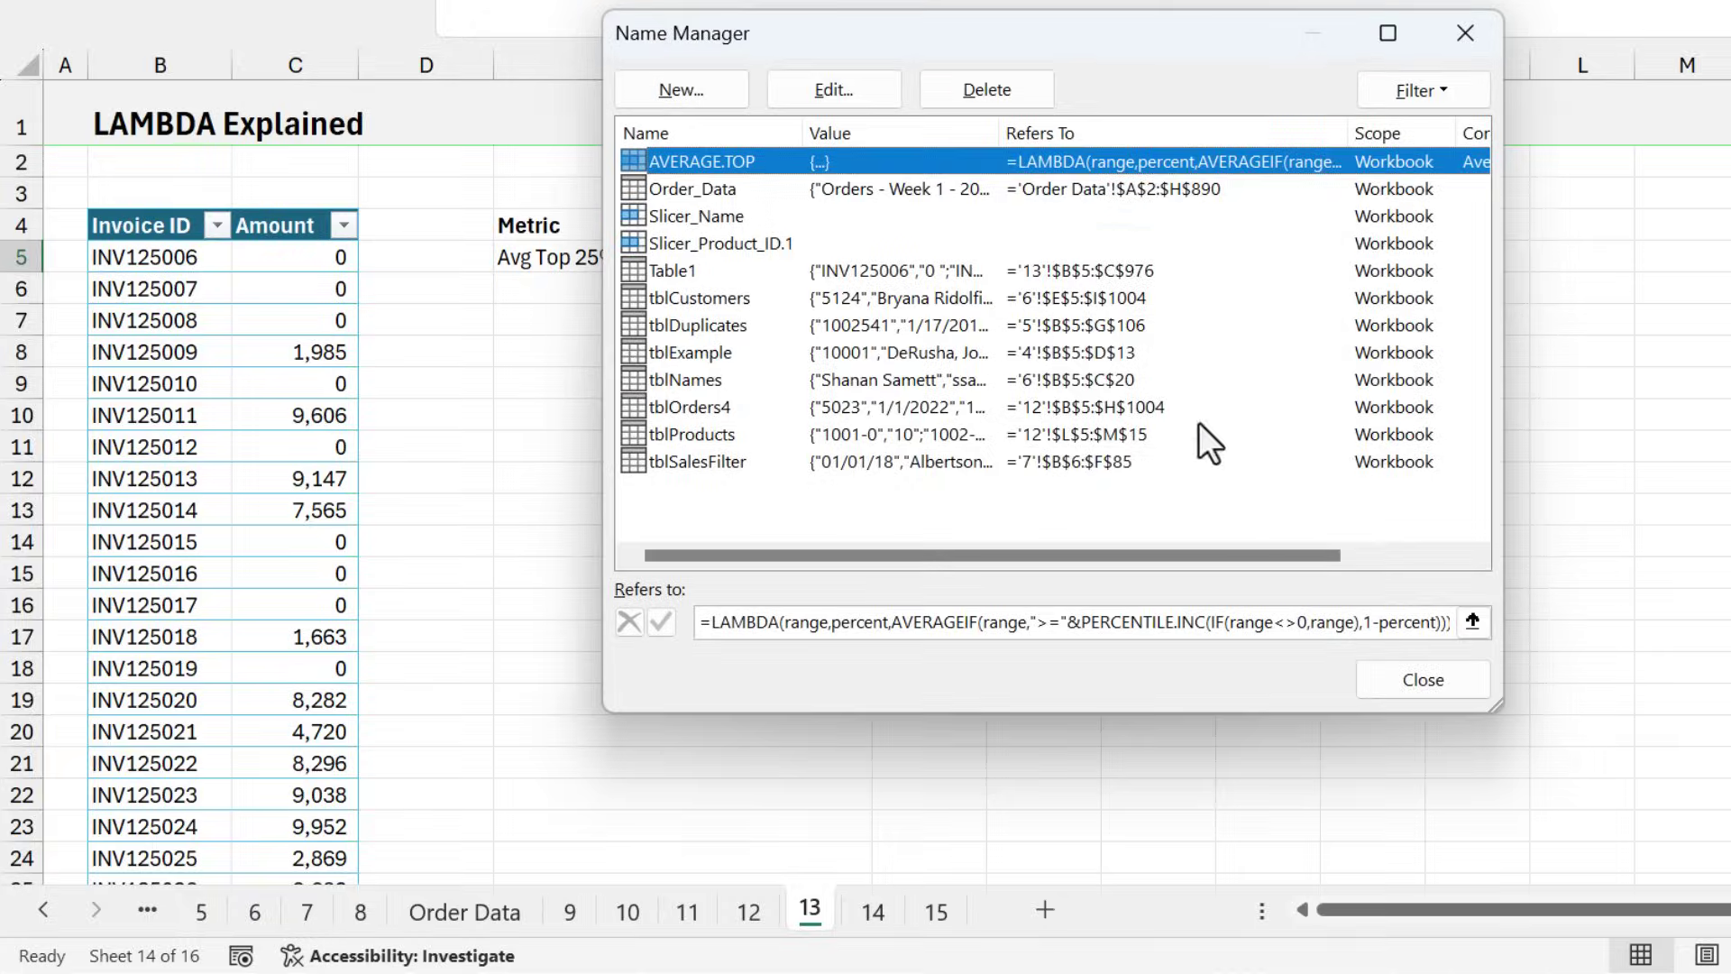
left_click(1401, 680)
left_click(1134, 257)
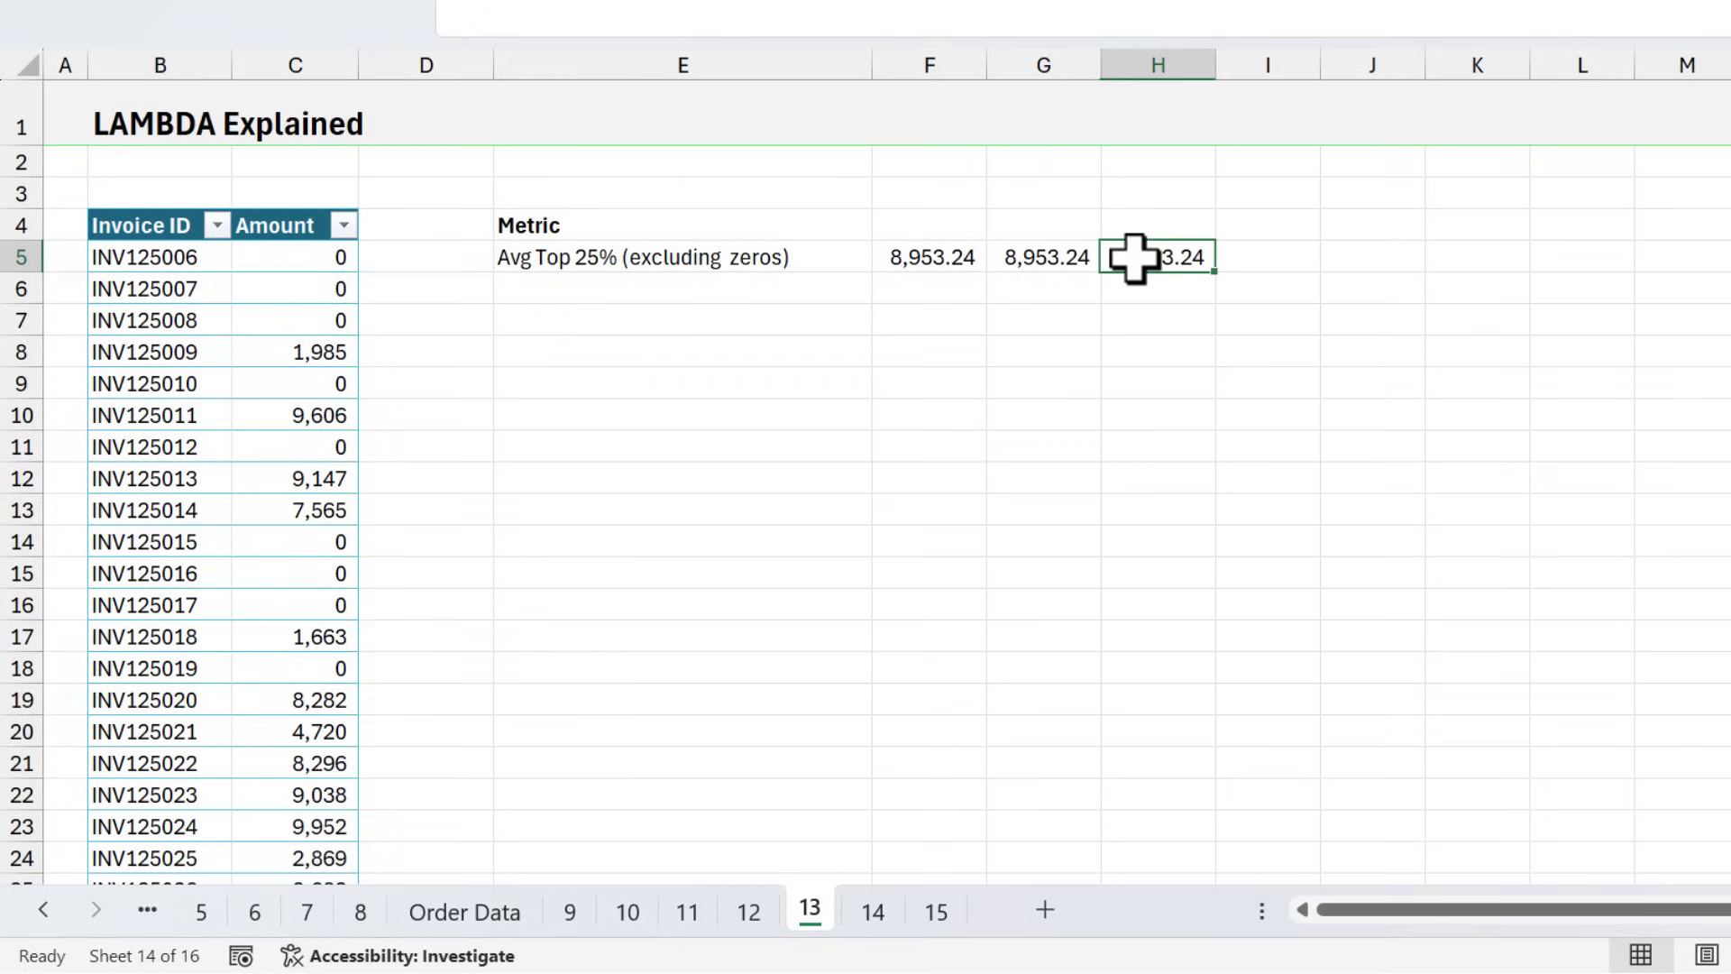
double_click(1150, 271)
Review H5's AVERAGE.TOP formula, with its range and 0.25 arguments, keeping it unchanged.
left_click_drag(1115, 257, 1245, 261)
left_click(1277, 259)
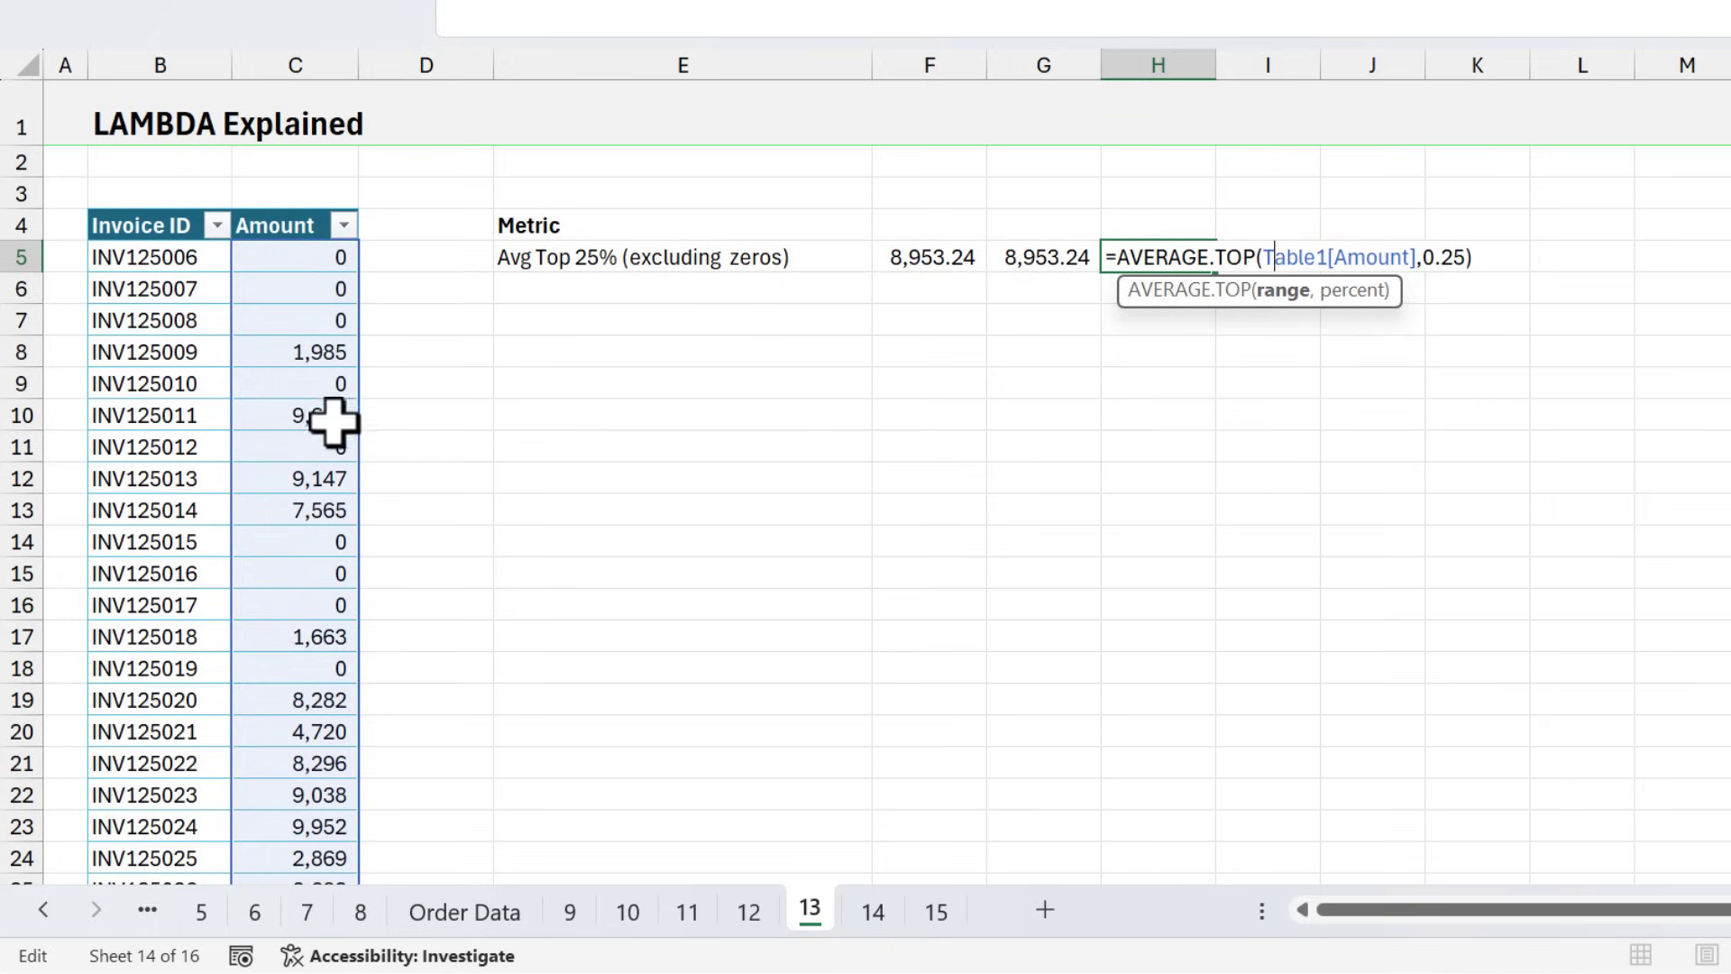
left_click(1443, 259)
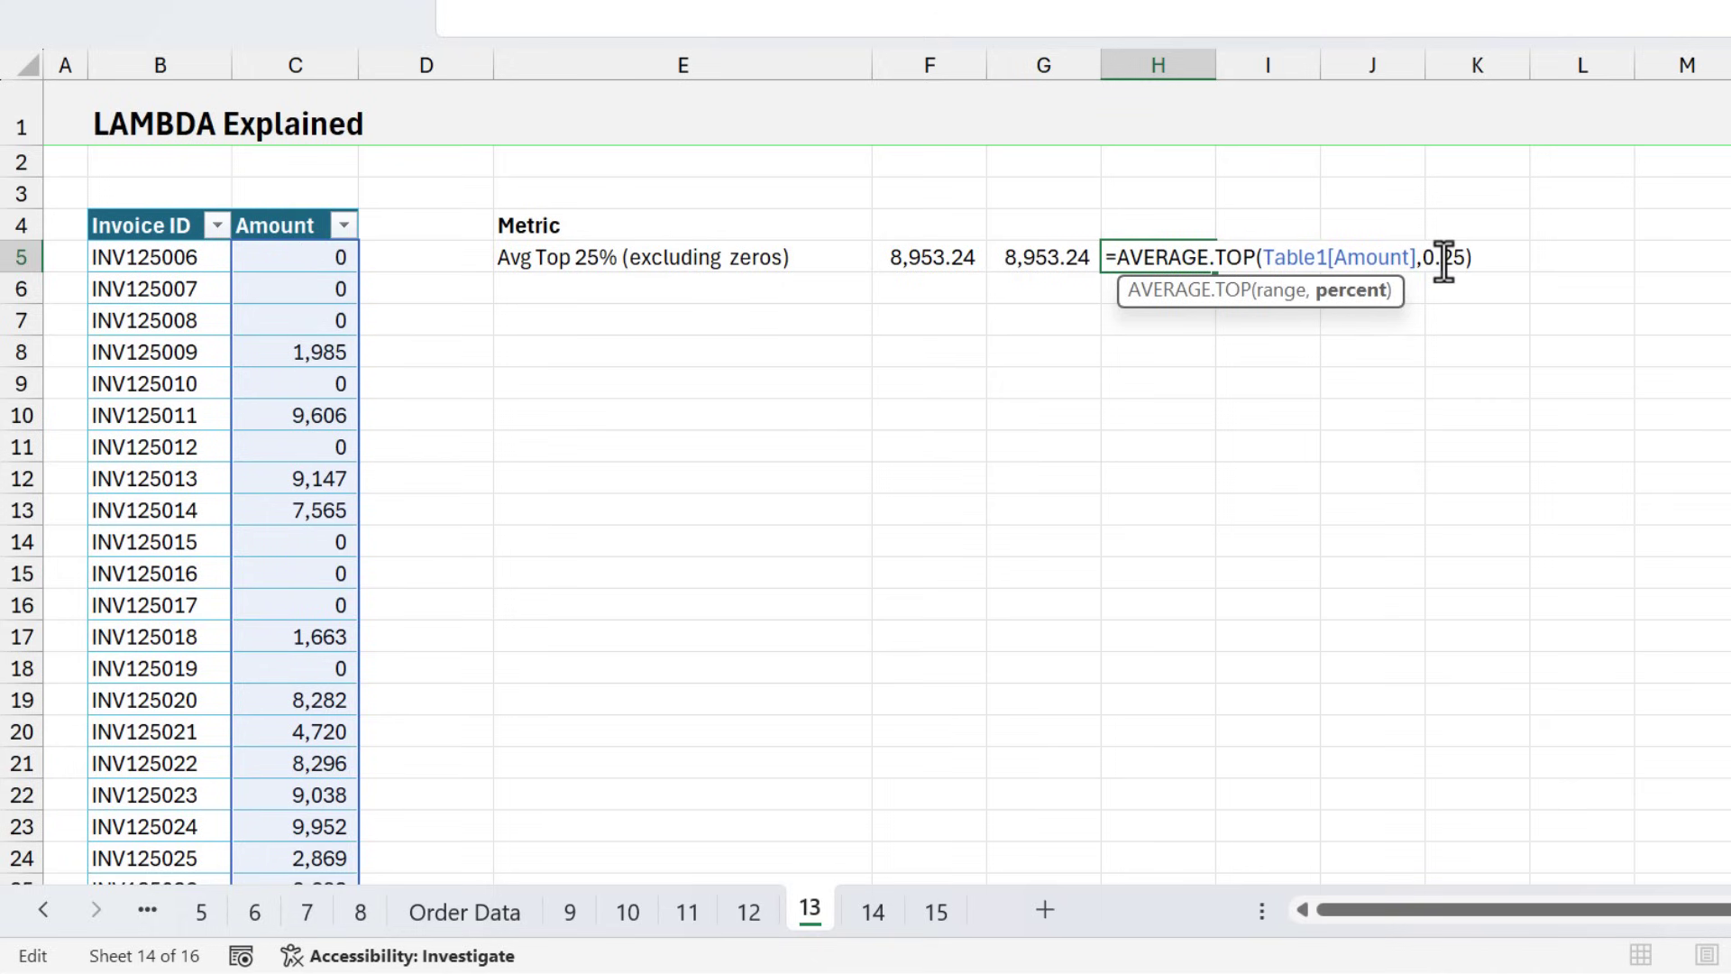
key("ctrl+Return")
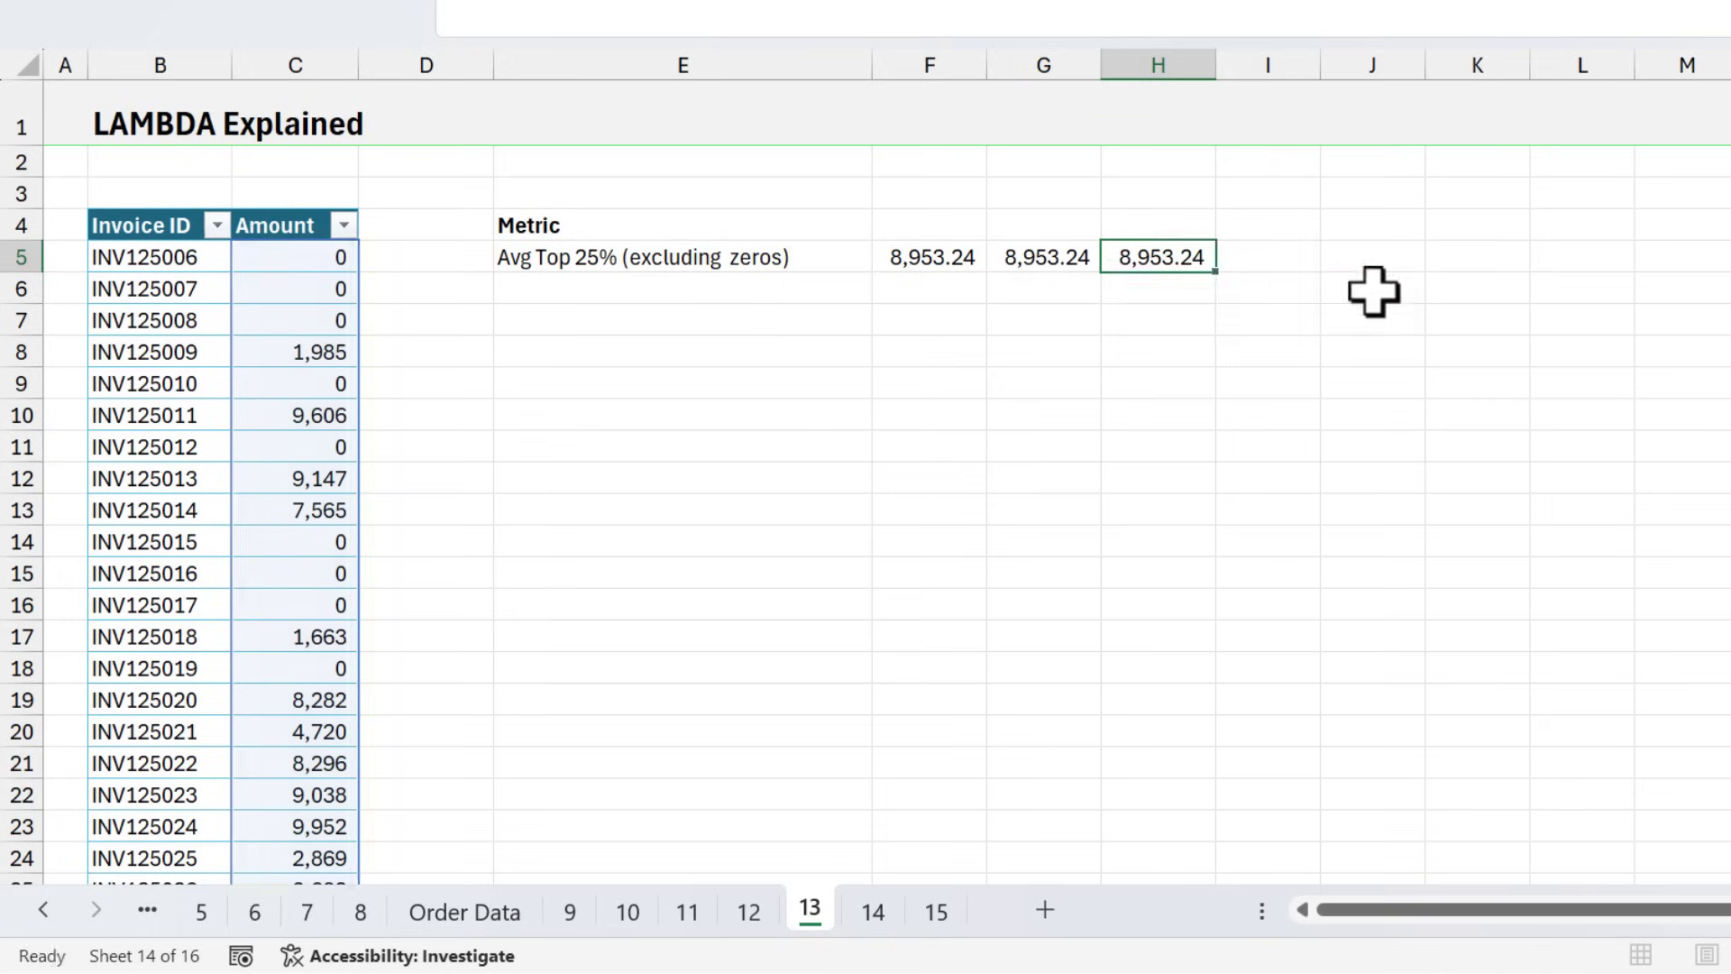
Start a formula in H6 by choosing AVERAGE.TOP from the =avera suggestions.
left_click(1159, 289)
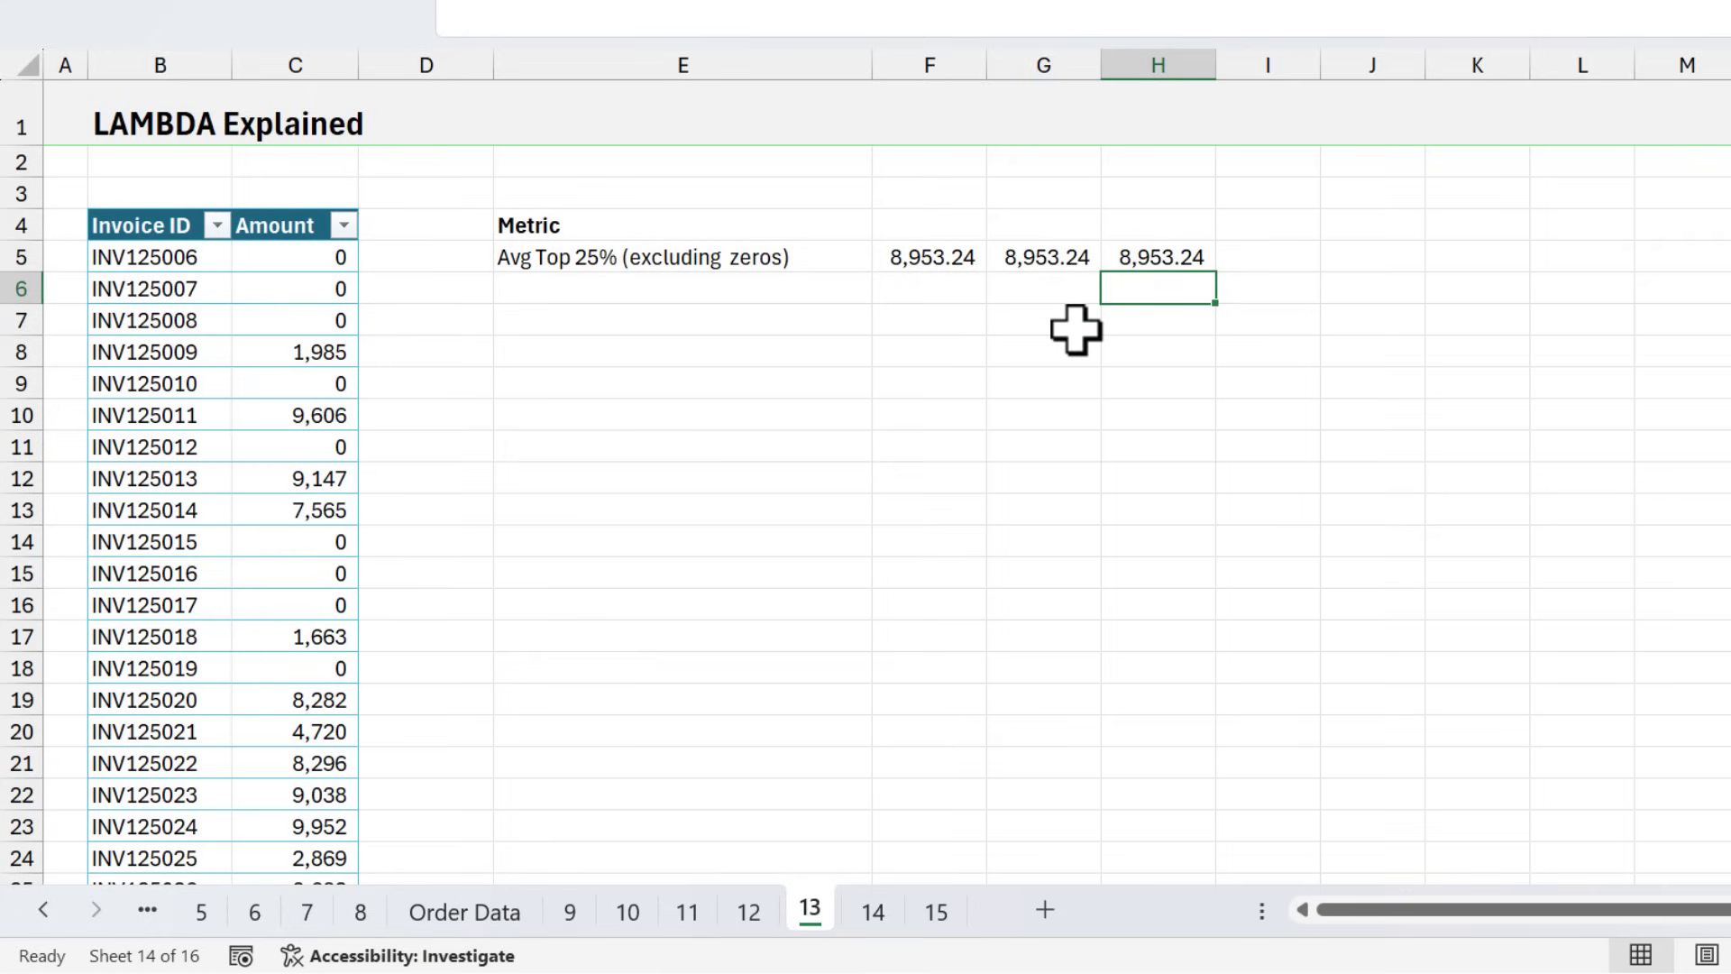
type("=avera")
key("Down")
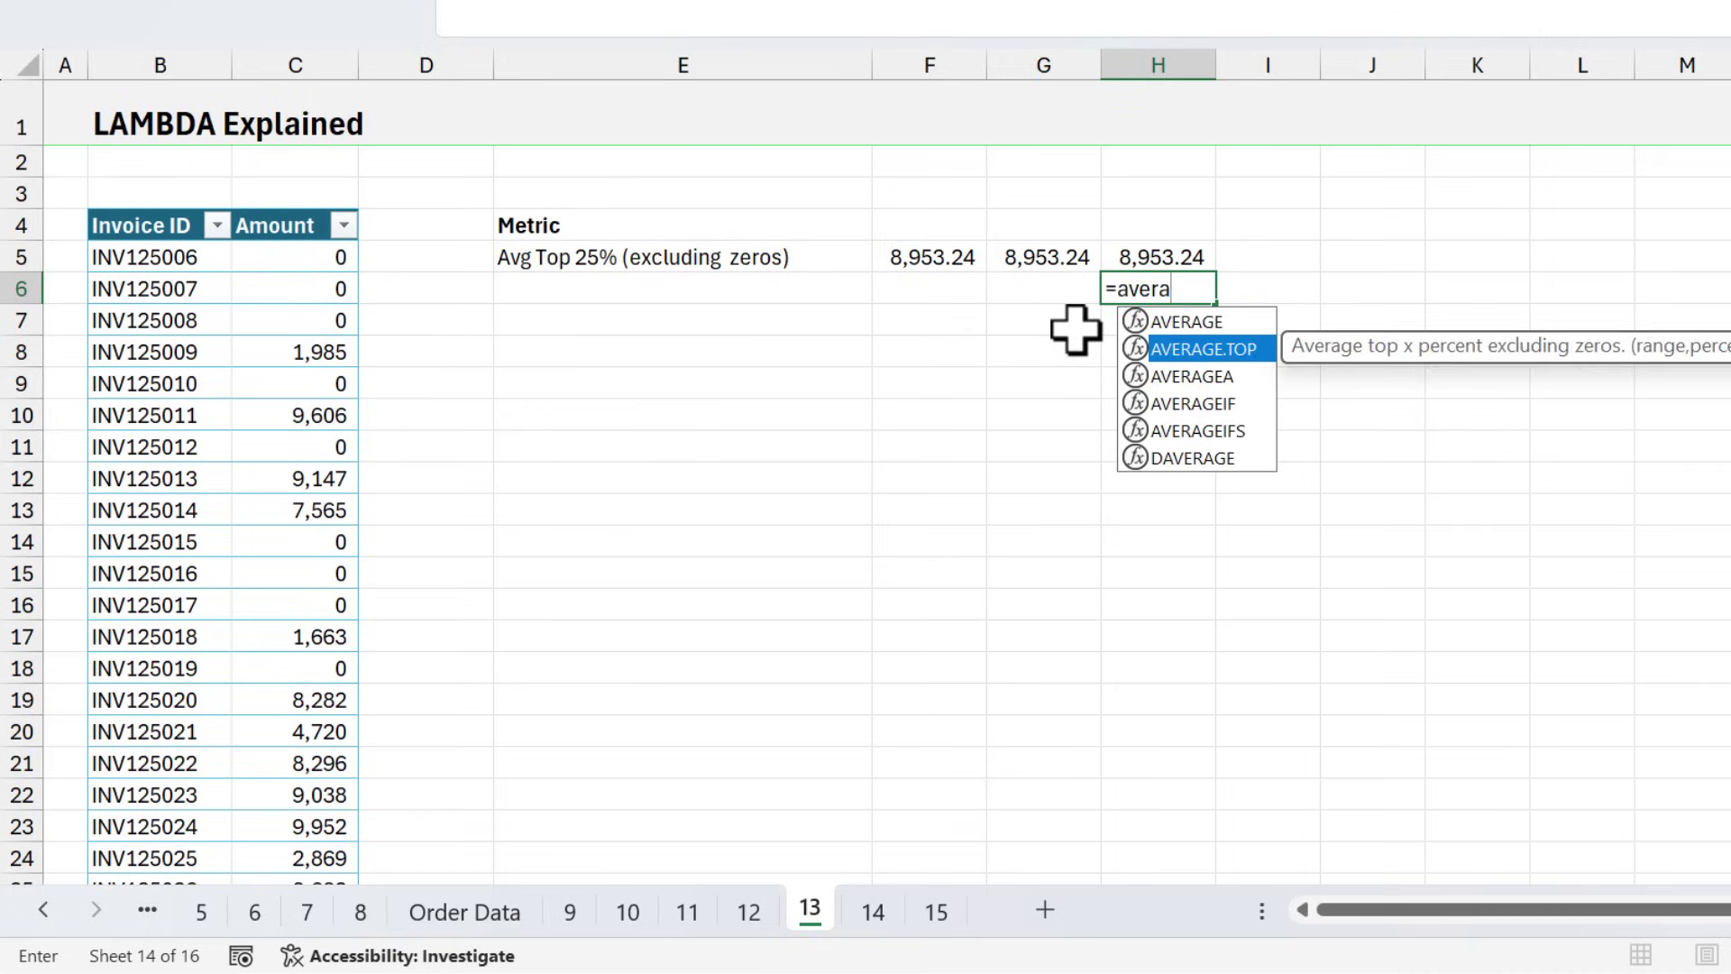
key("Tab")
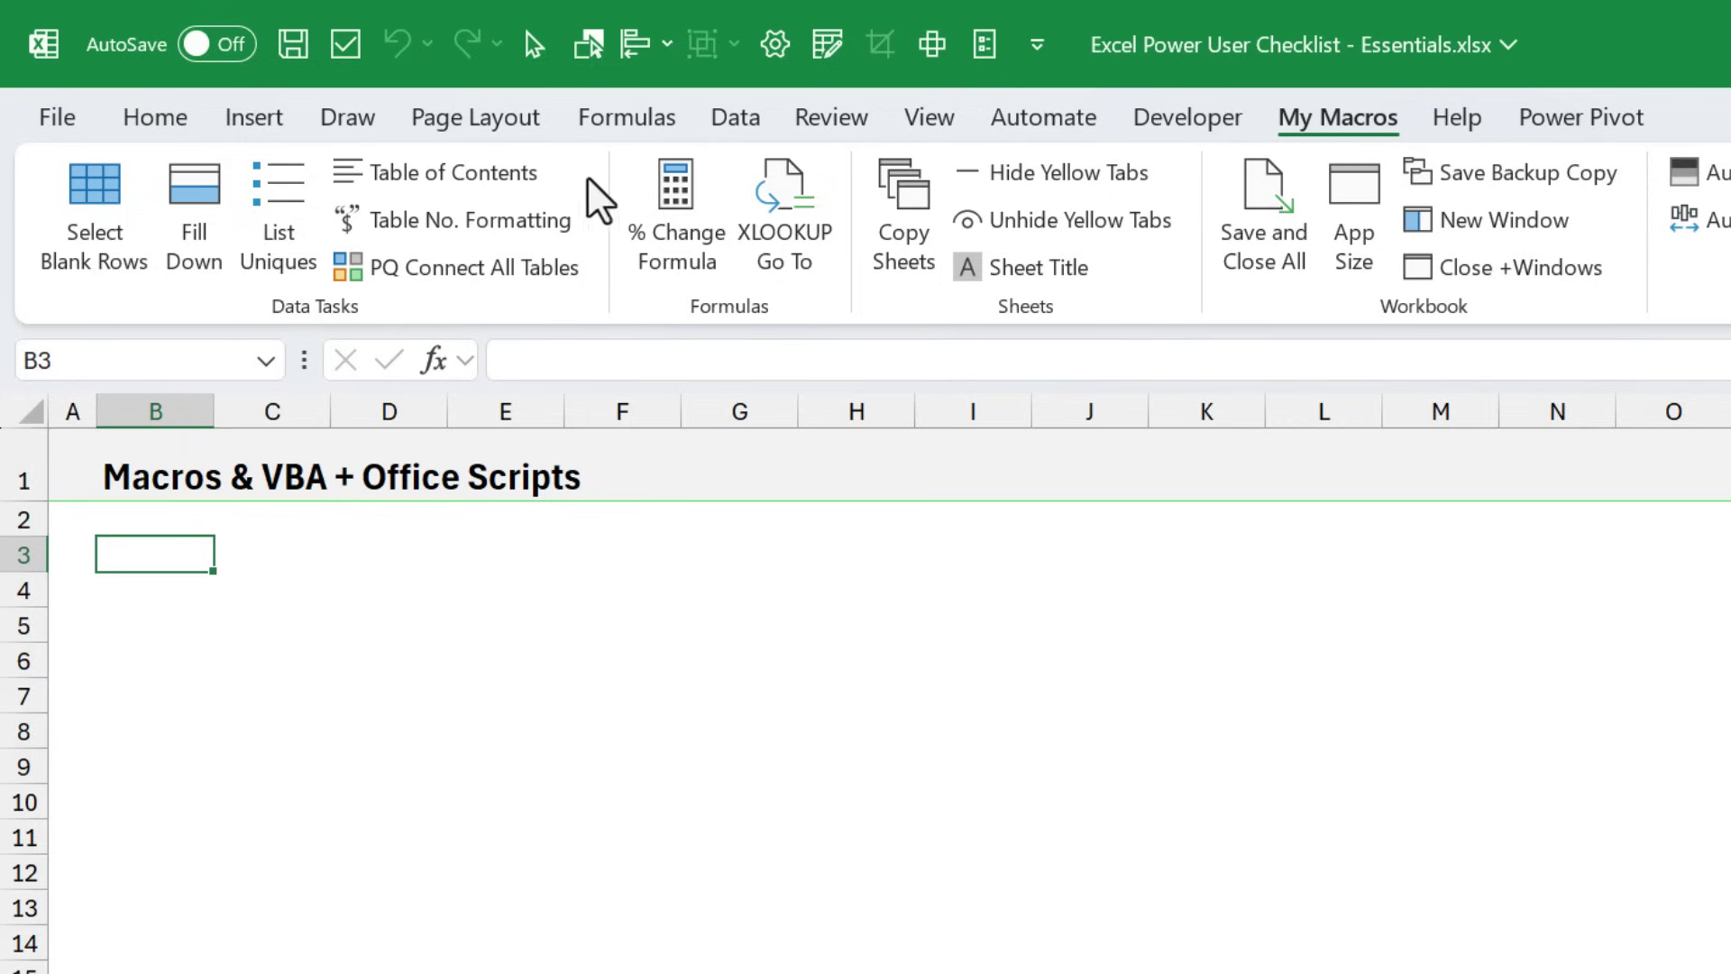
Run the Table of Contents macro from My Macros, then view its code in the VBA Editor.
left_click(429, 184)
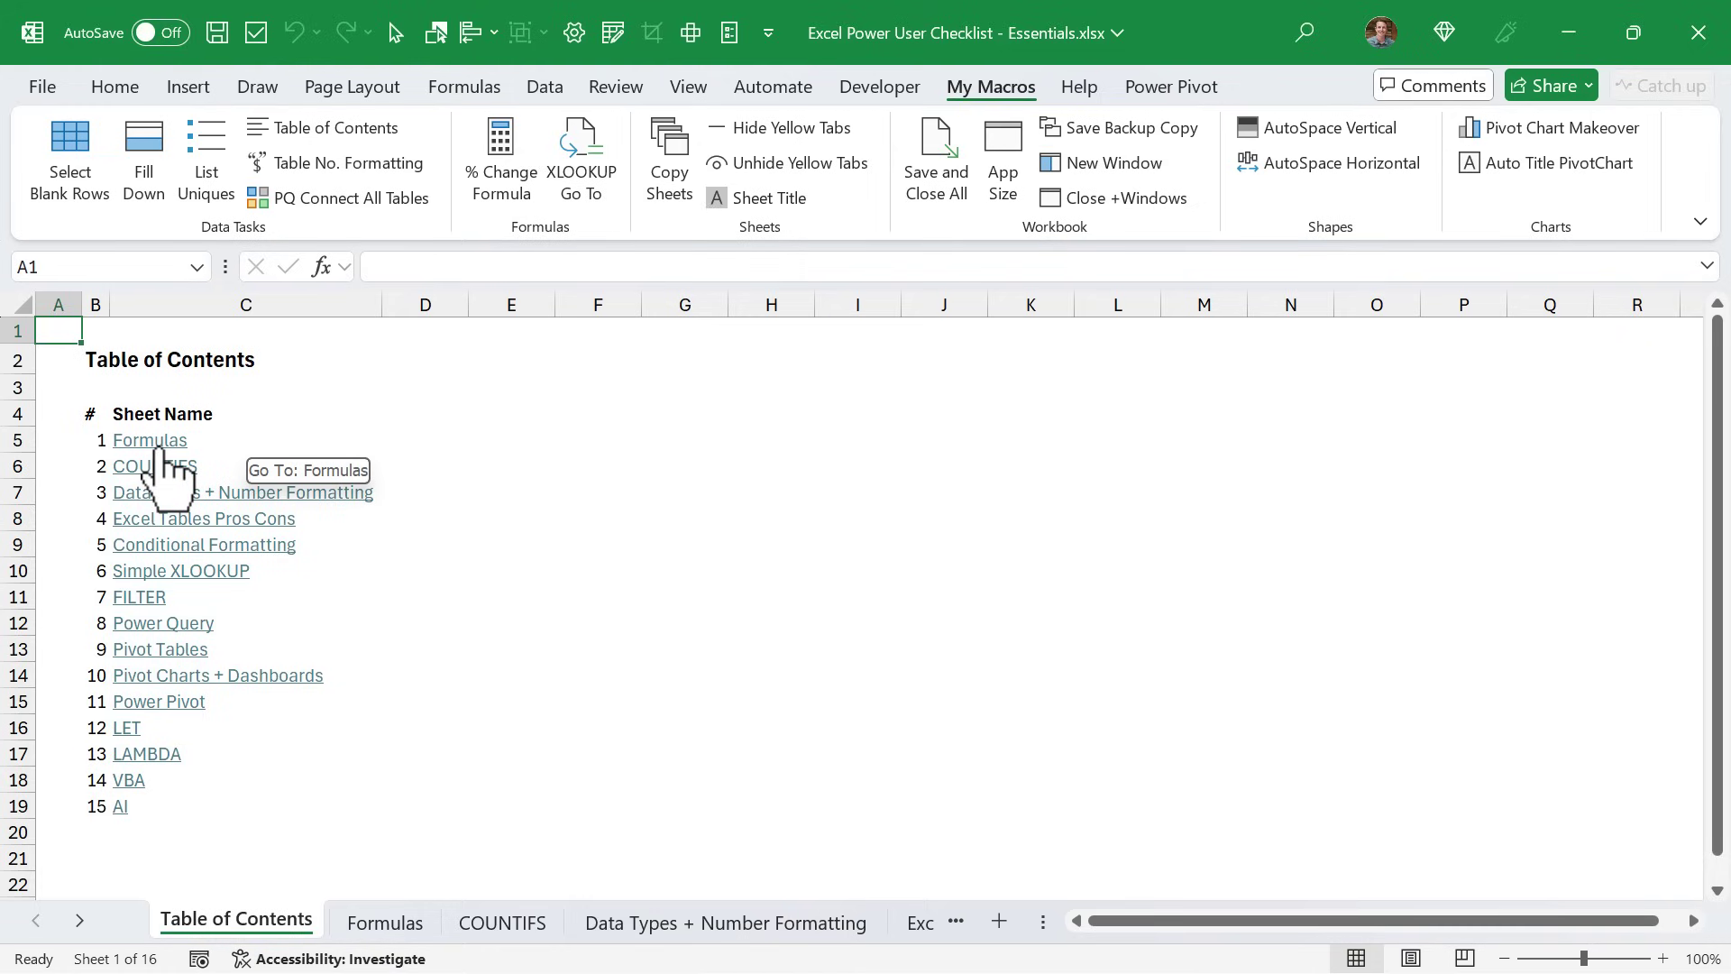
key("alt+F11")
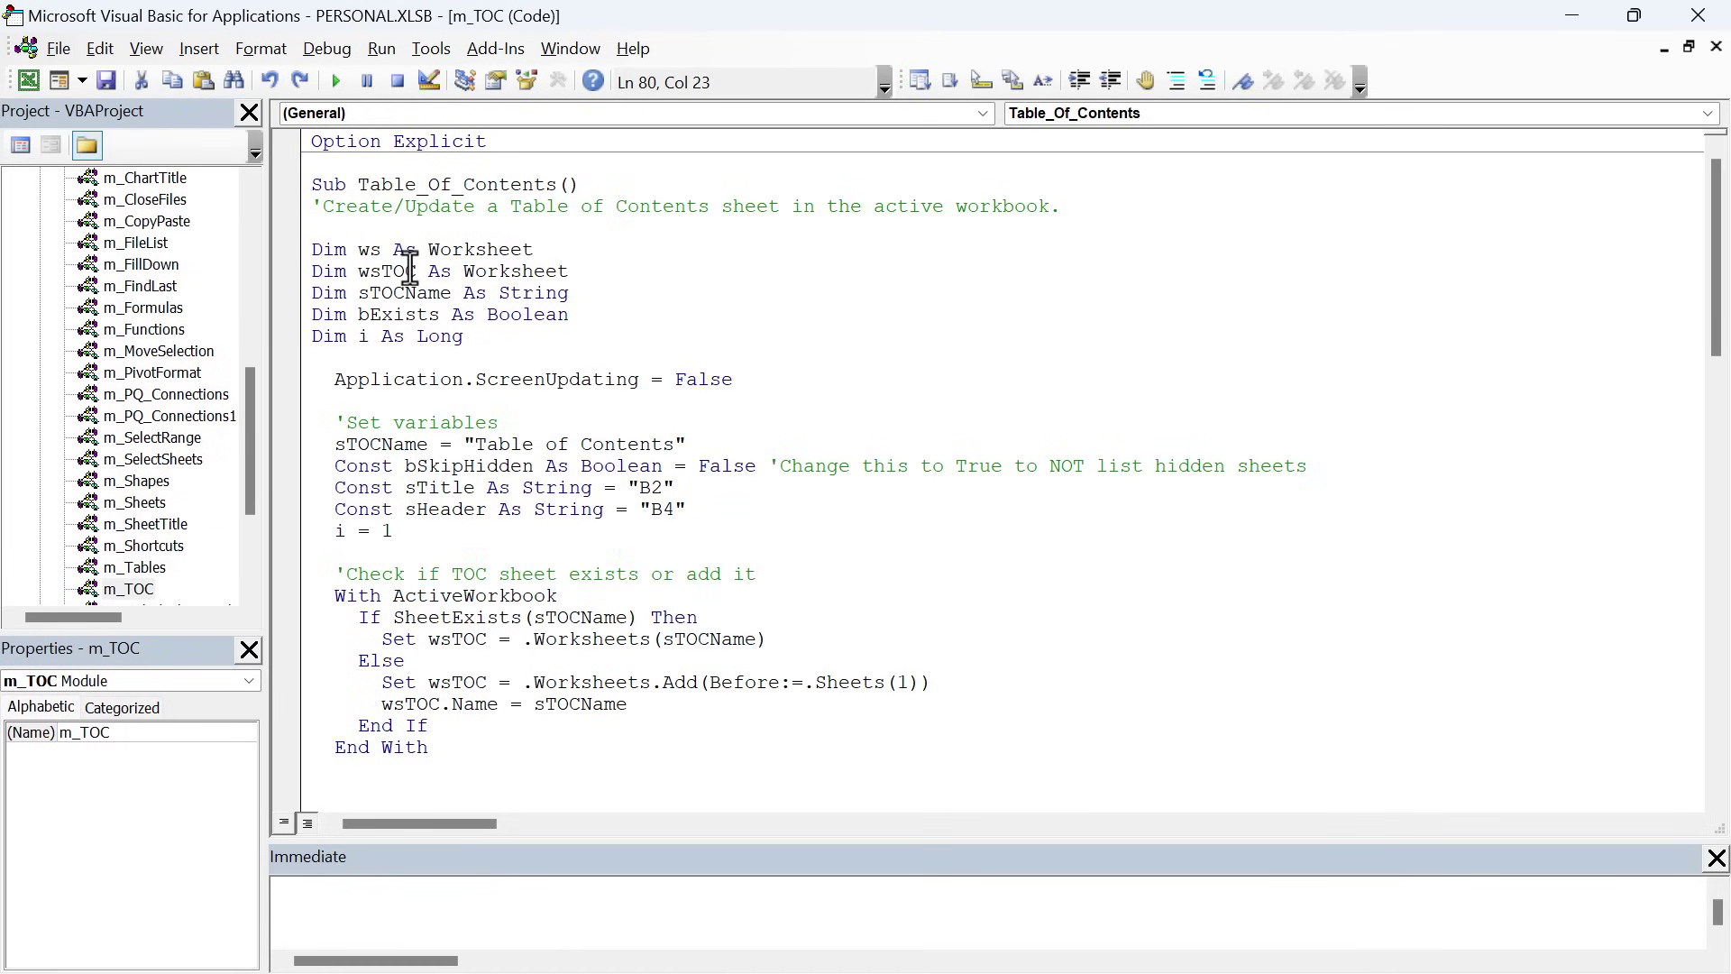
Scroll through the Table_Of_Contents code in the m_TOC module.
scroll(410, 270, "down", 6)
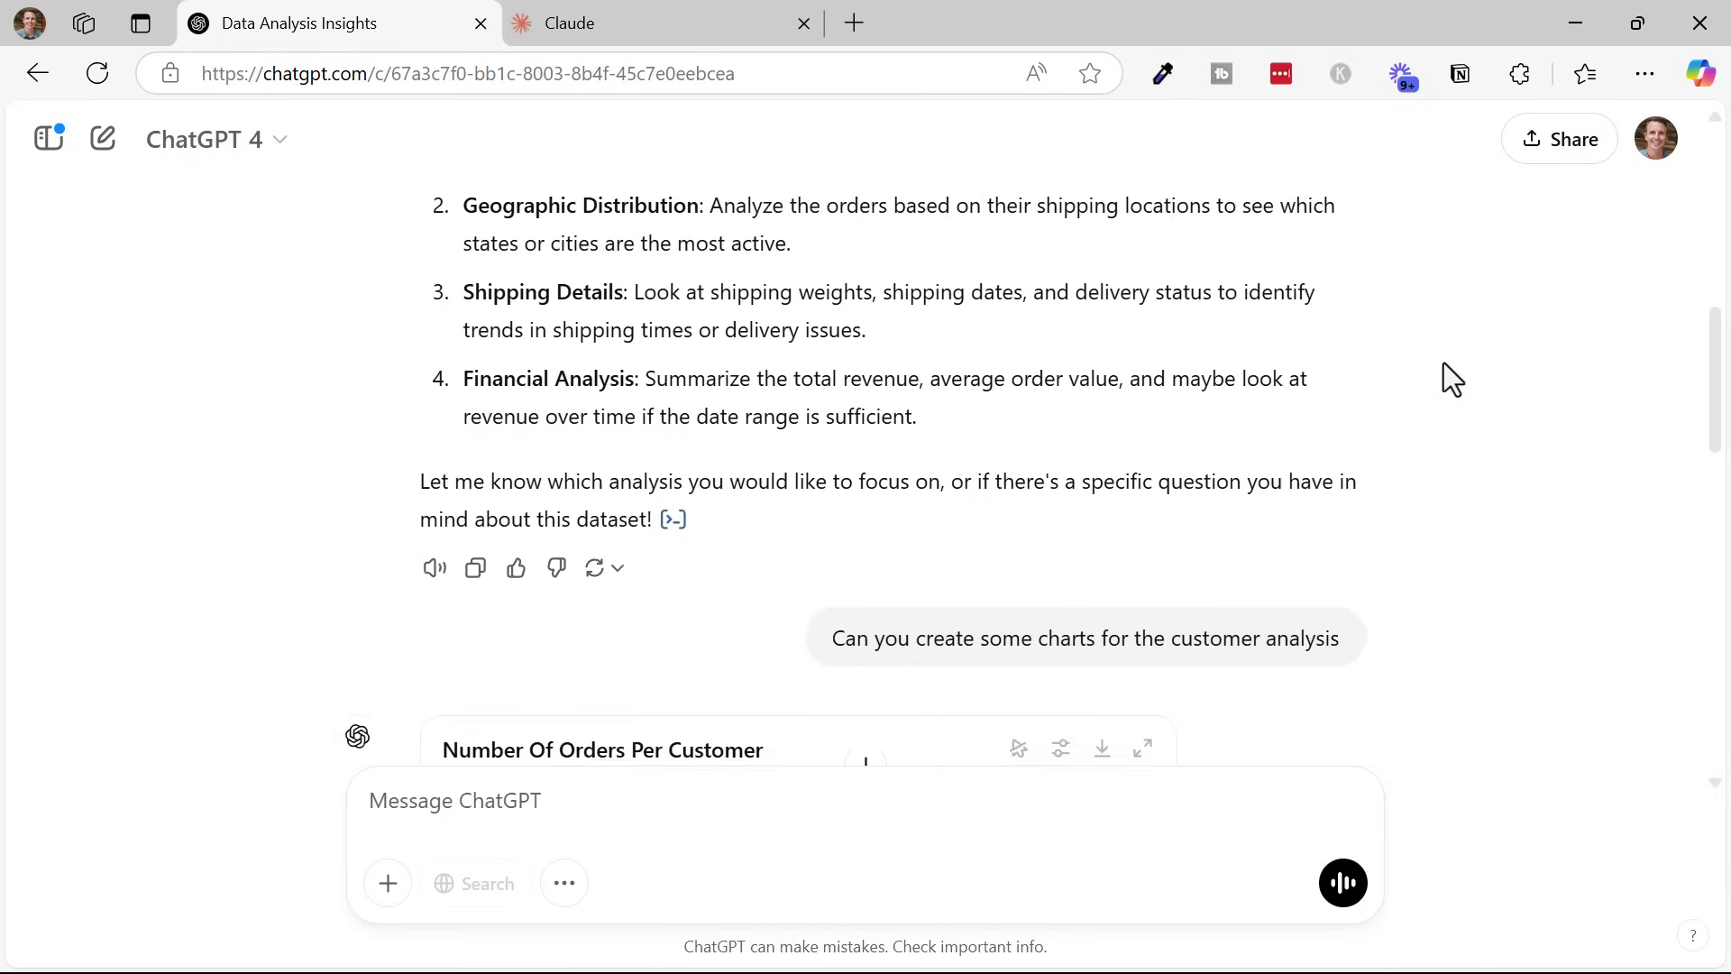
Scroll down to ChatGPT's Total Spending Per Customer chart, then switch to the Claude tab.
scroll(1443, 365, "down", 8)
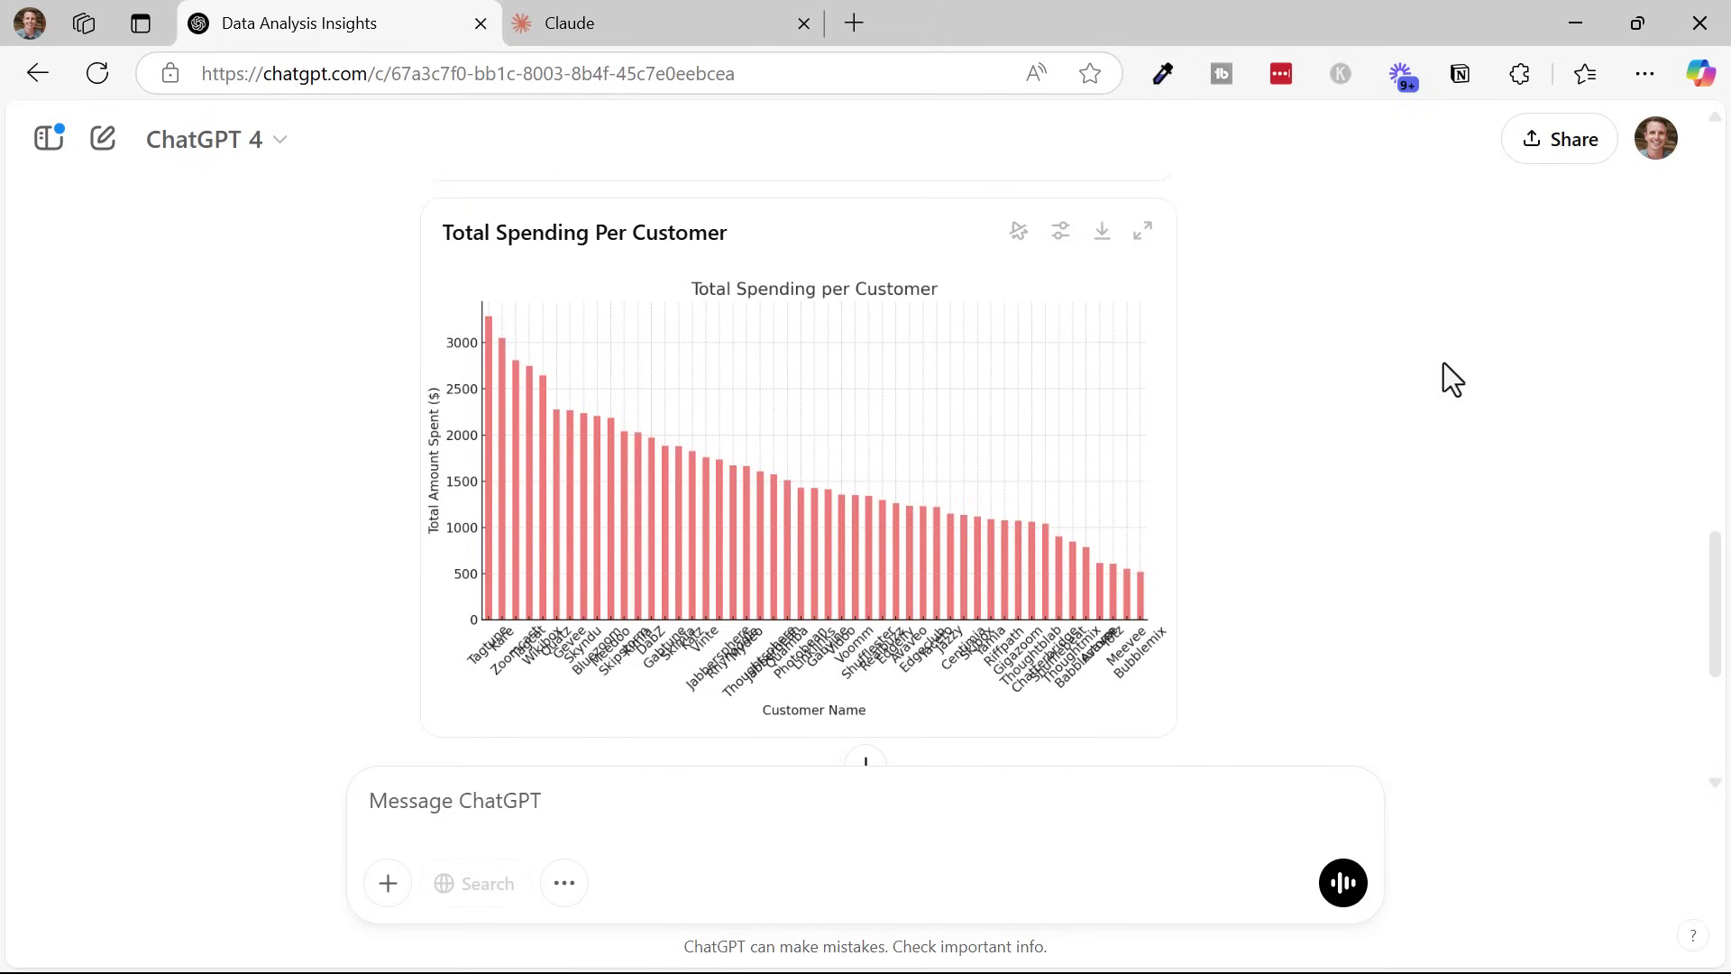
key("ctrl+Tab")
Scroll through Claude's dashboard charts and highlight its apology, then highlight ChatGPT's can-make-mistakes disclaimer.
scroll(1572, 357, "down", 5)
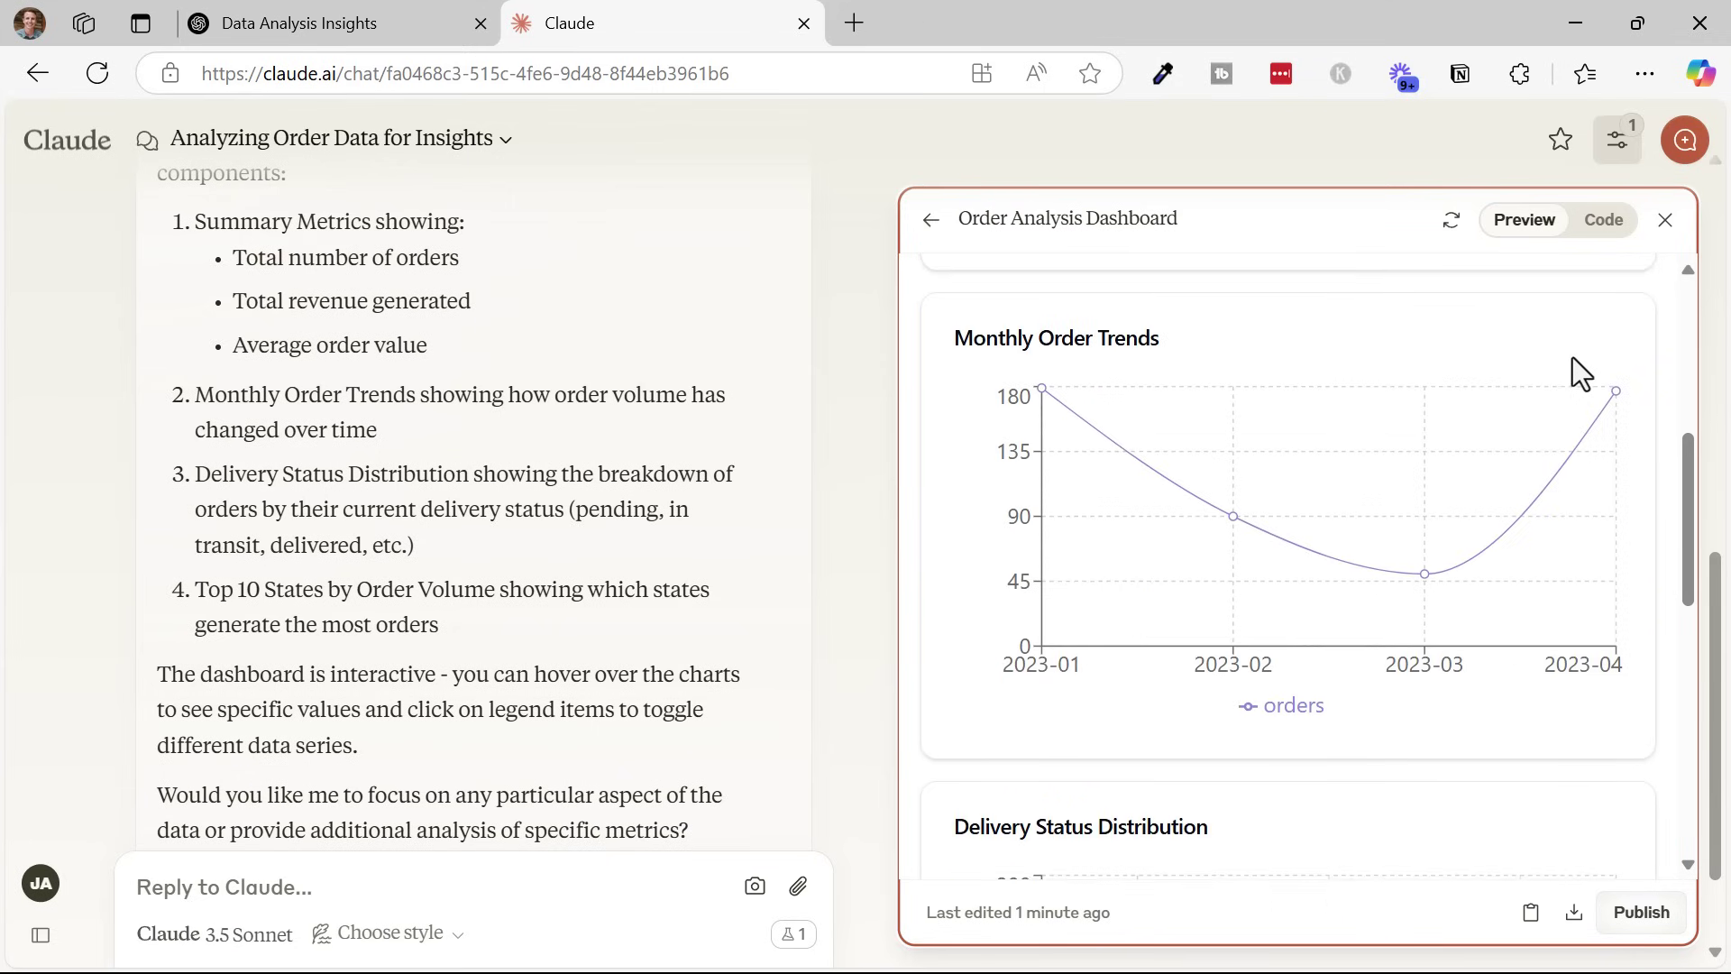
scroll(1573, 357, "down", 5)
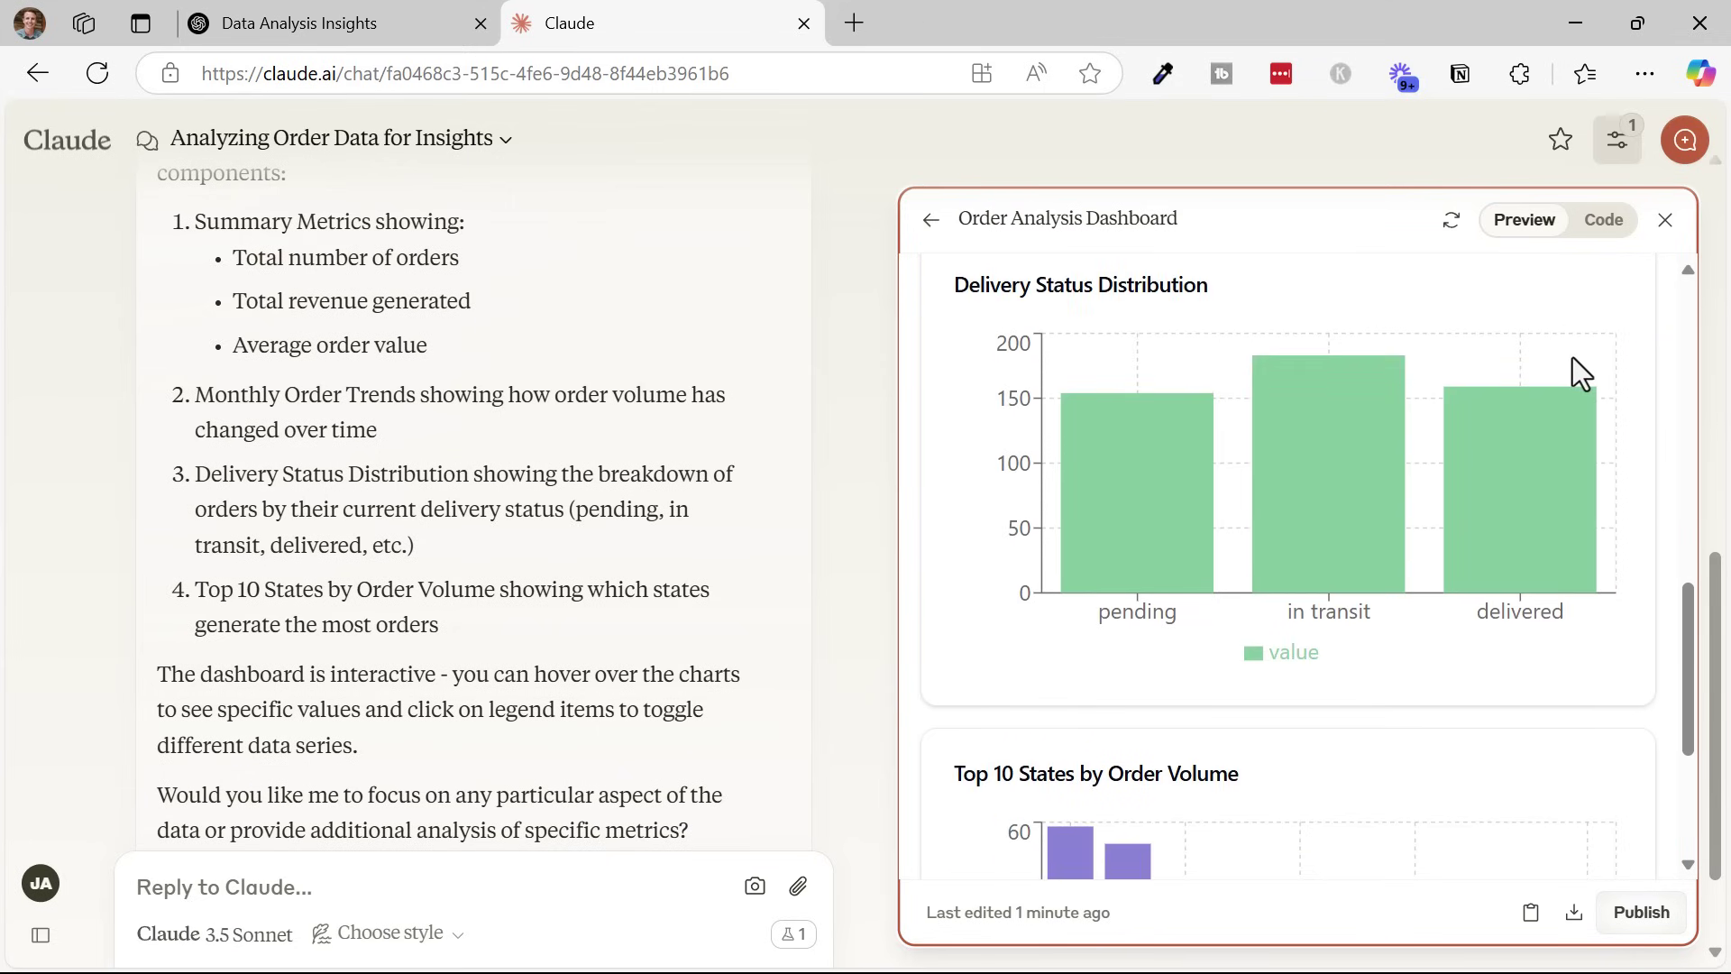
scroll(1572, 357, "down", 4)
scroll(638, 422, "up", 5)
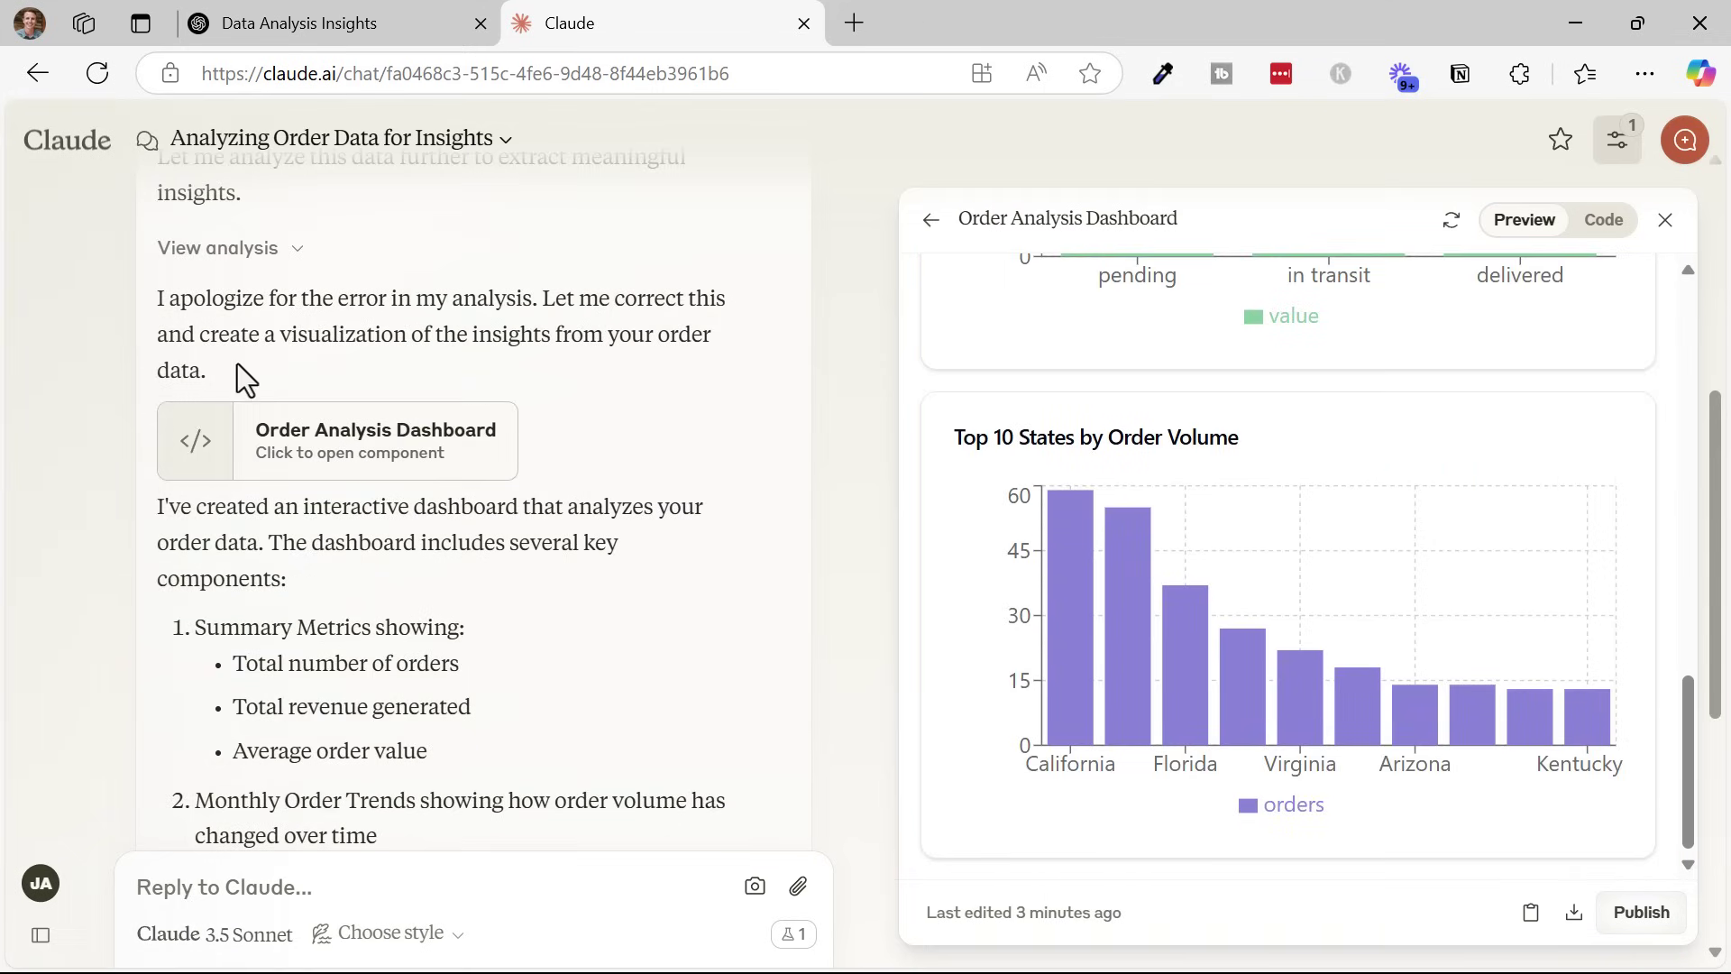
left_click_drag(155, 300, 636, 300)
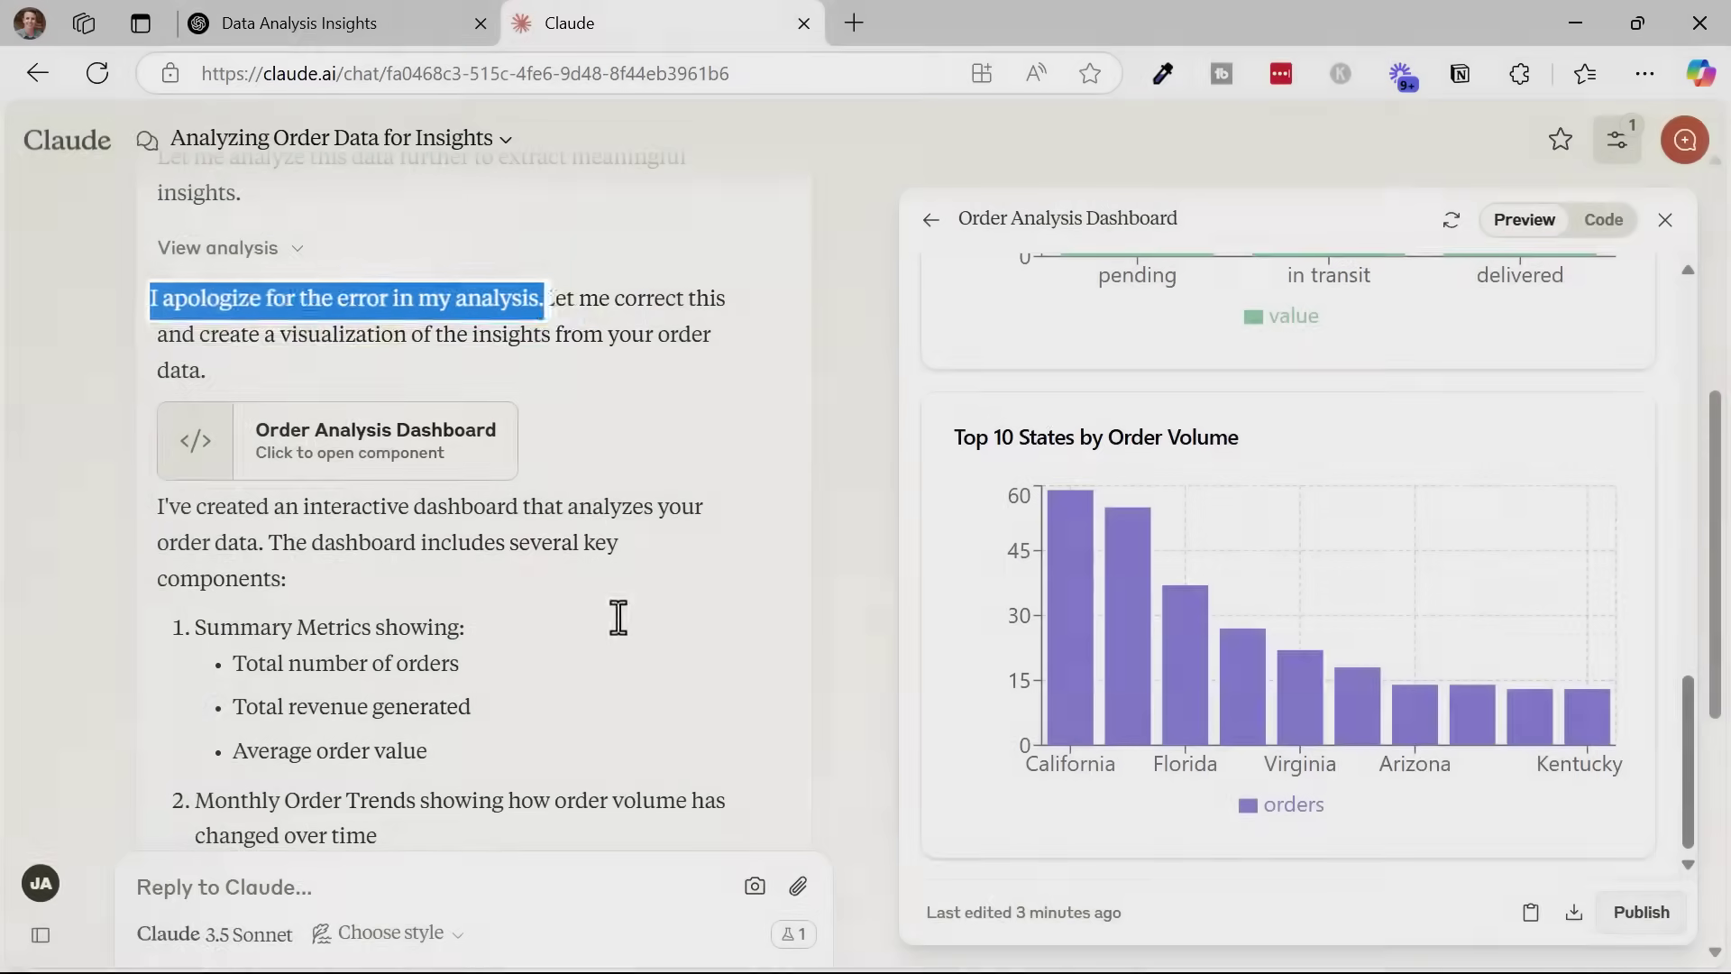
key("ctrl+Tab")
left_click_drag(582, 938, 1090, 960)
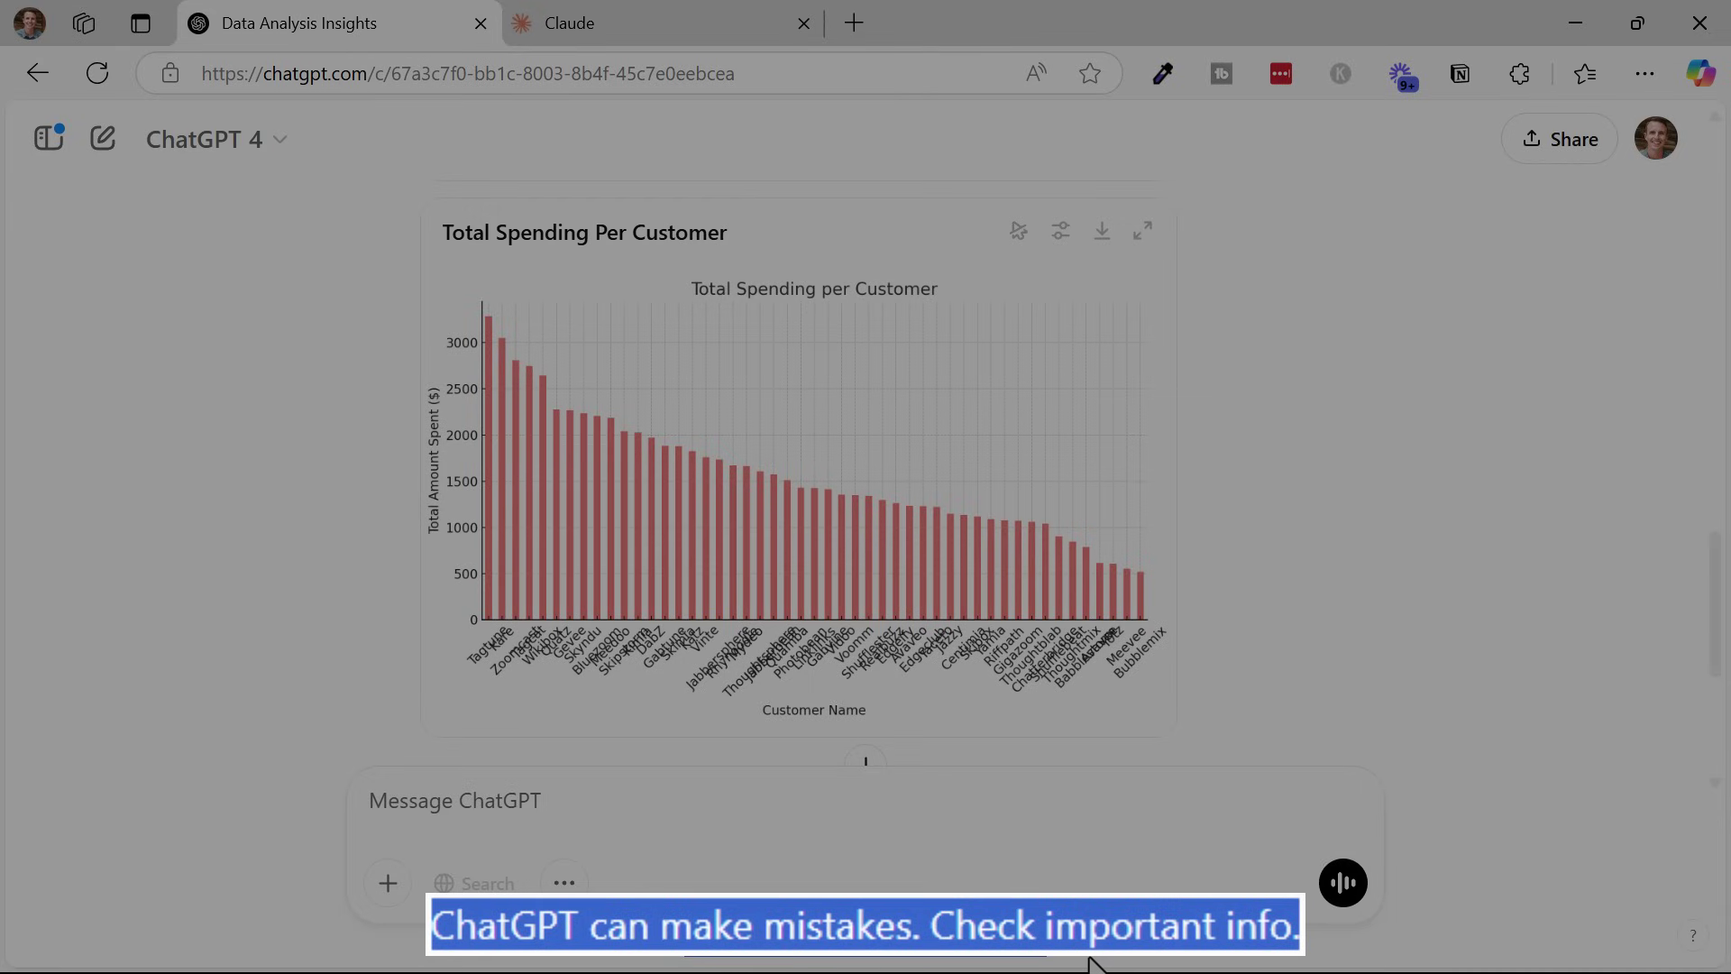